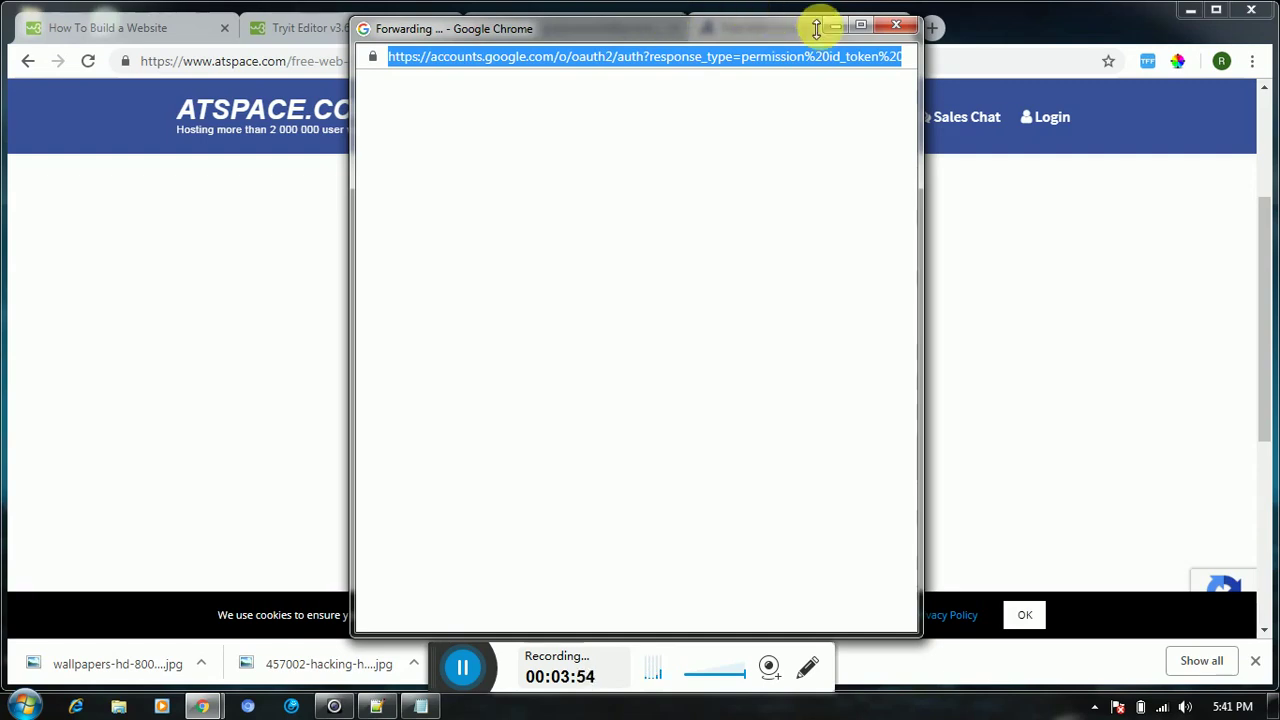
- Dismiss the forwarding popup and register for ATSPACE.COM using a chosen Google account
left_click(896, 24)
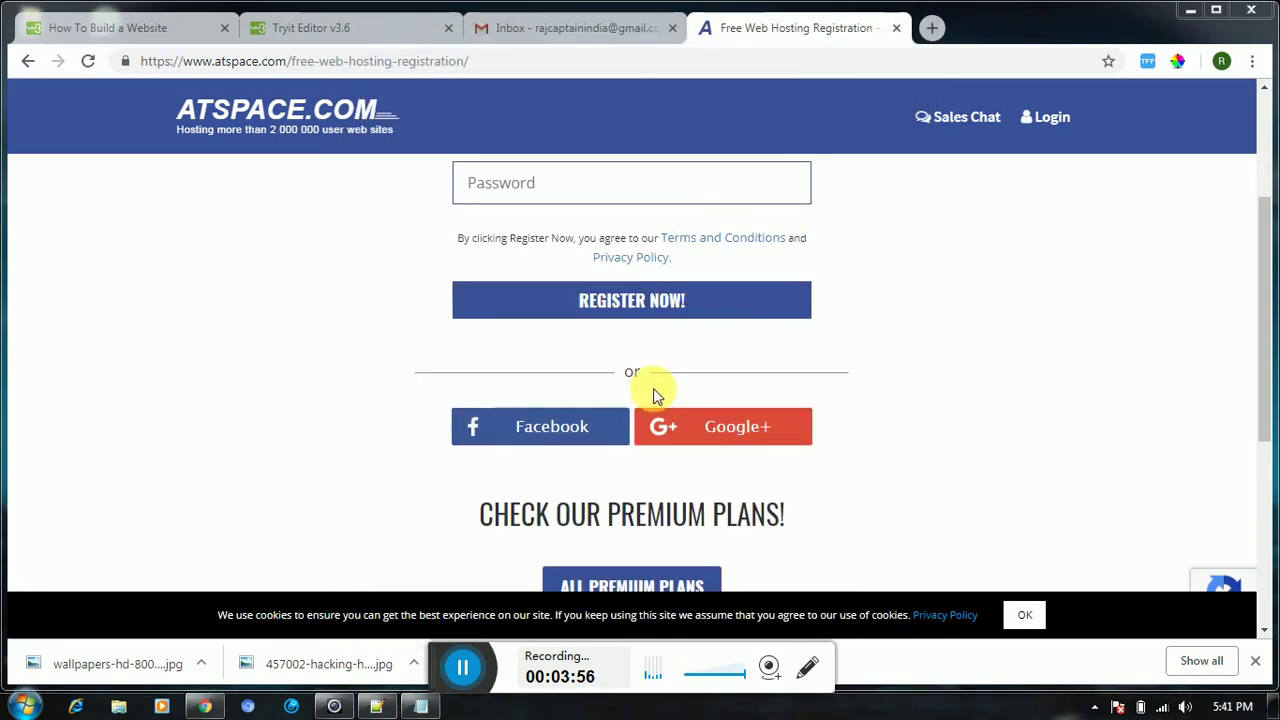
left_click(697, 426)
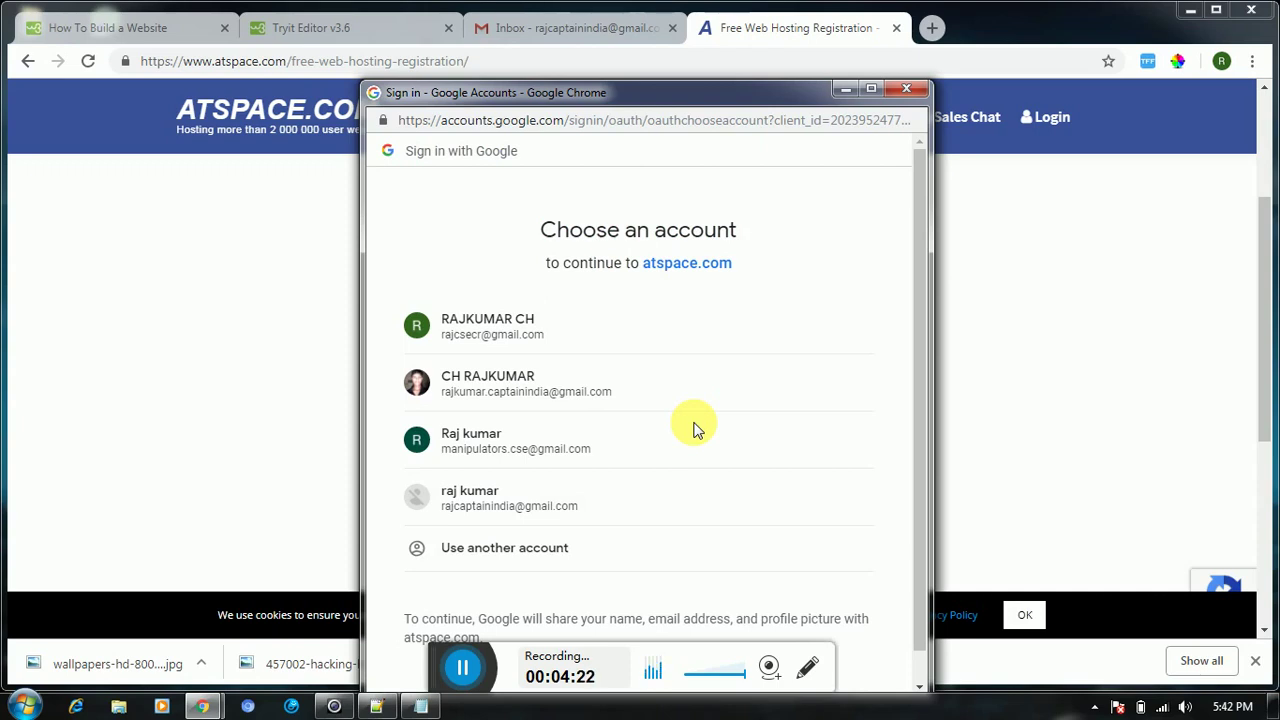
left_click(626, 503)
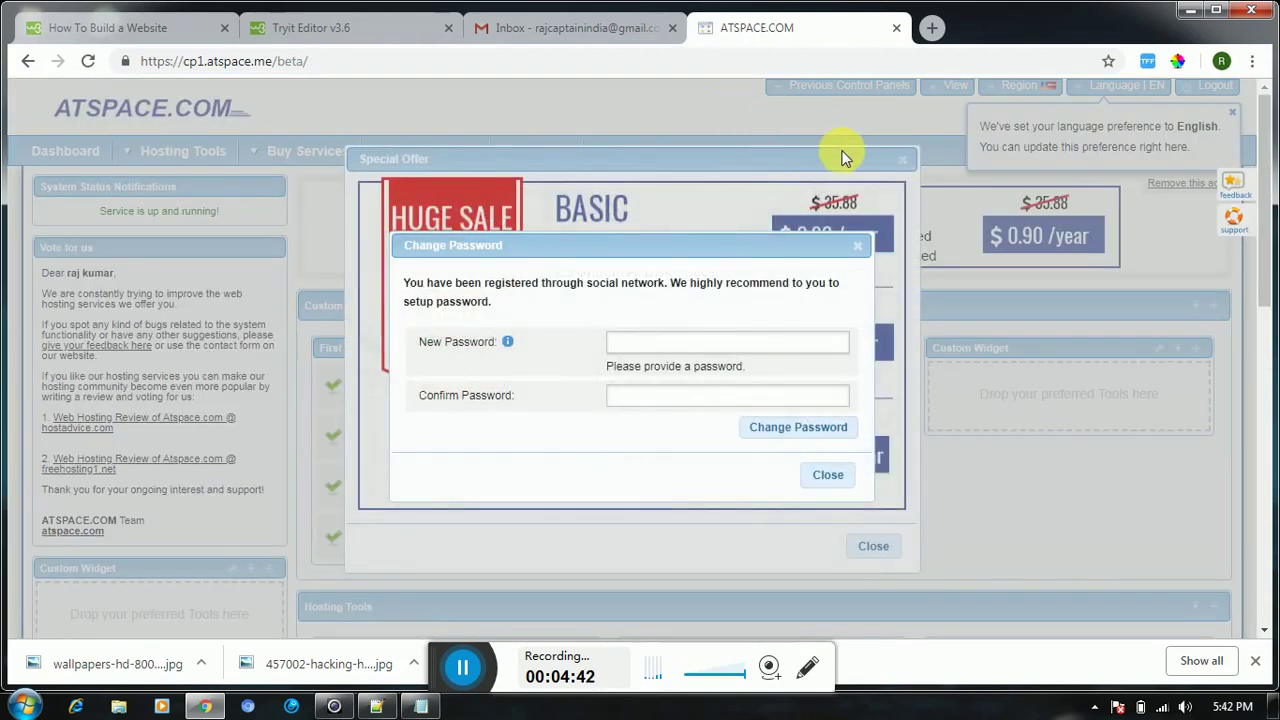
- Enter a new password in New Password and Confirm Password, retyping both after the length error
left_click(705, 342)
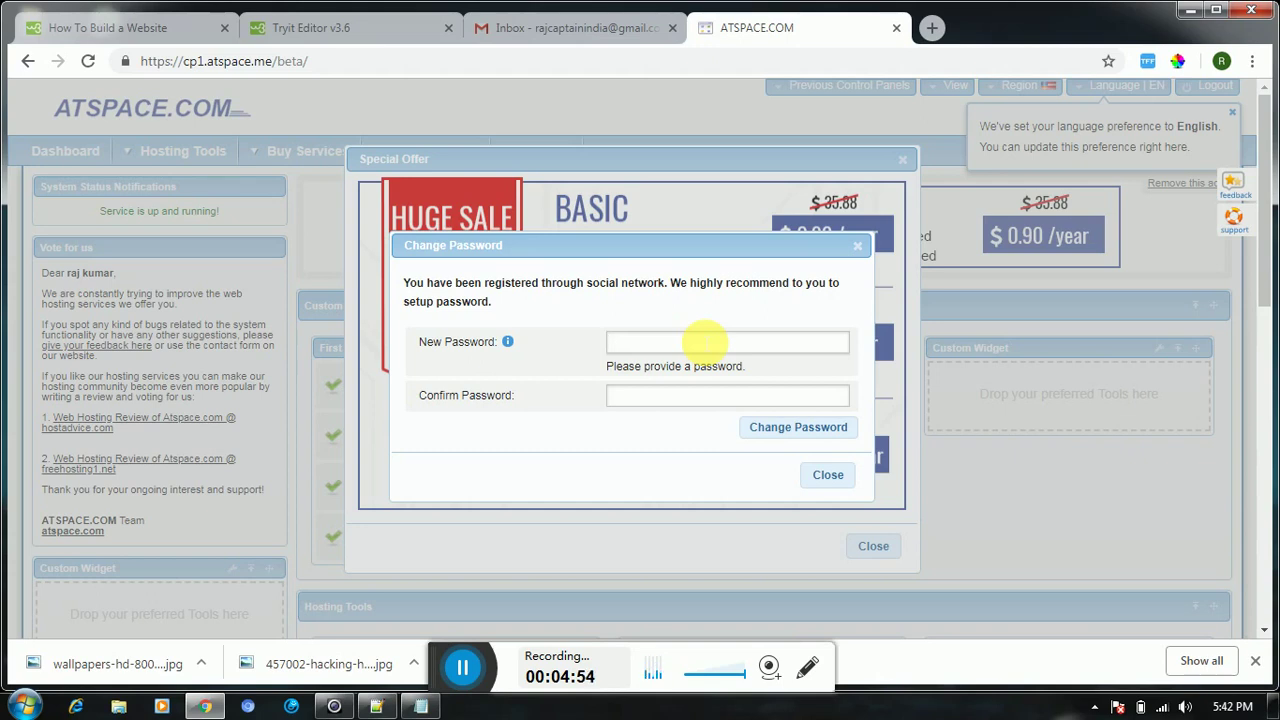
type("aa")
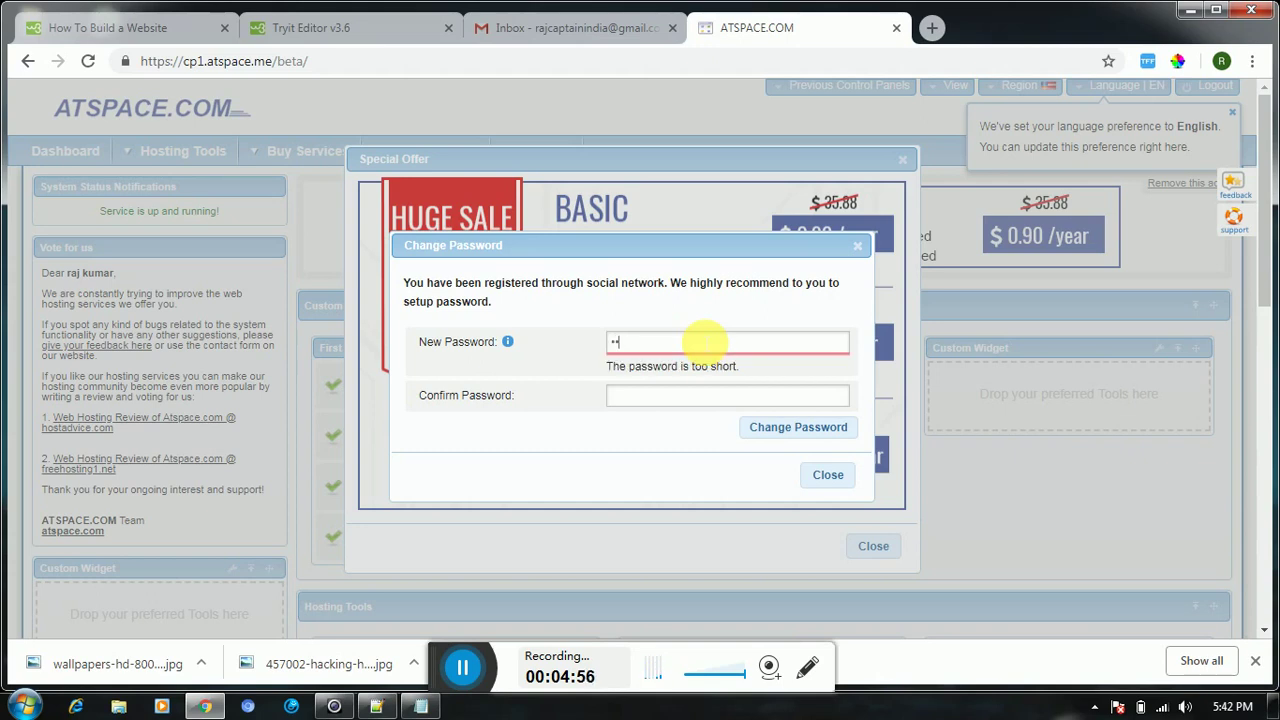
type("aaaaaaaa")
left_click(682, 396)
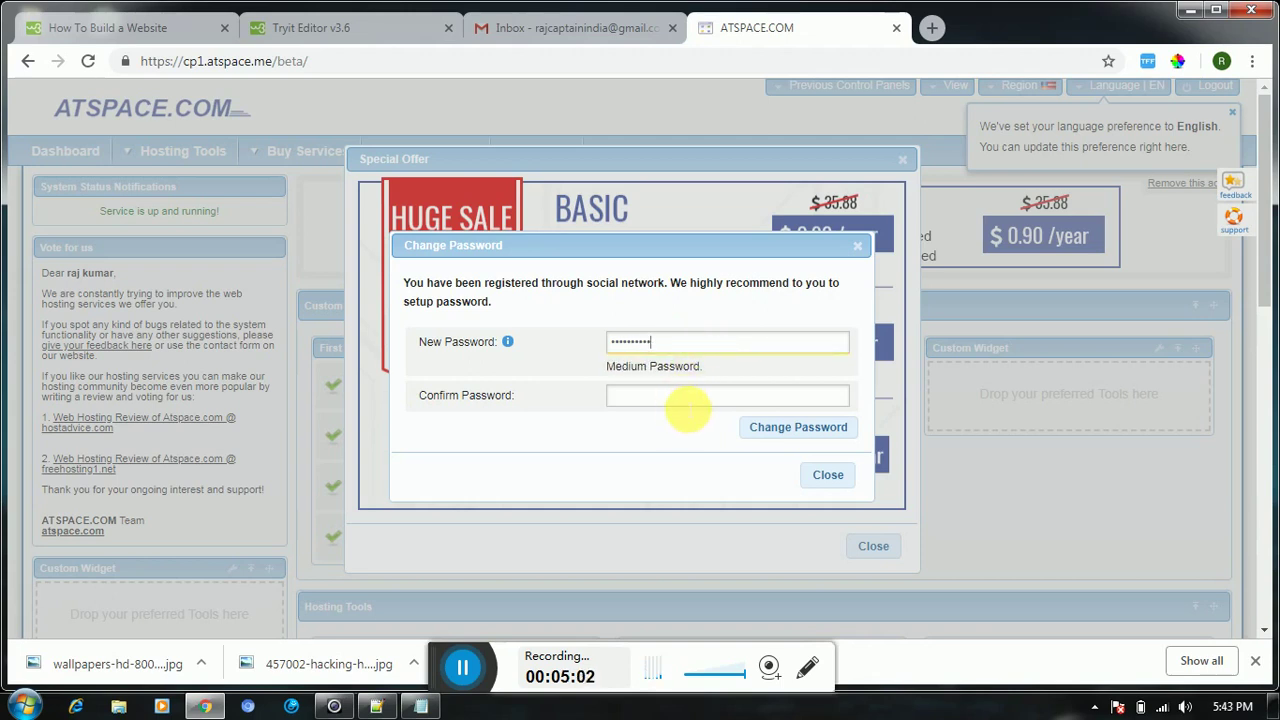
type("aaa")
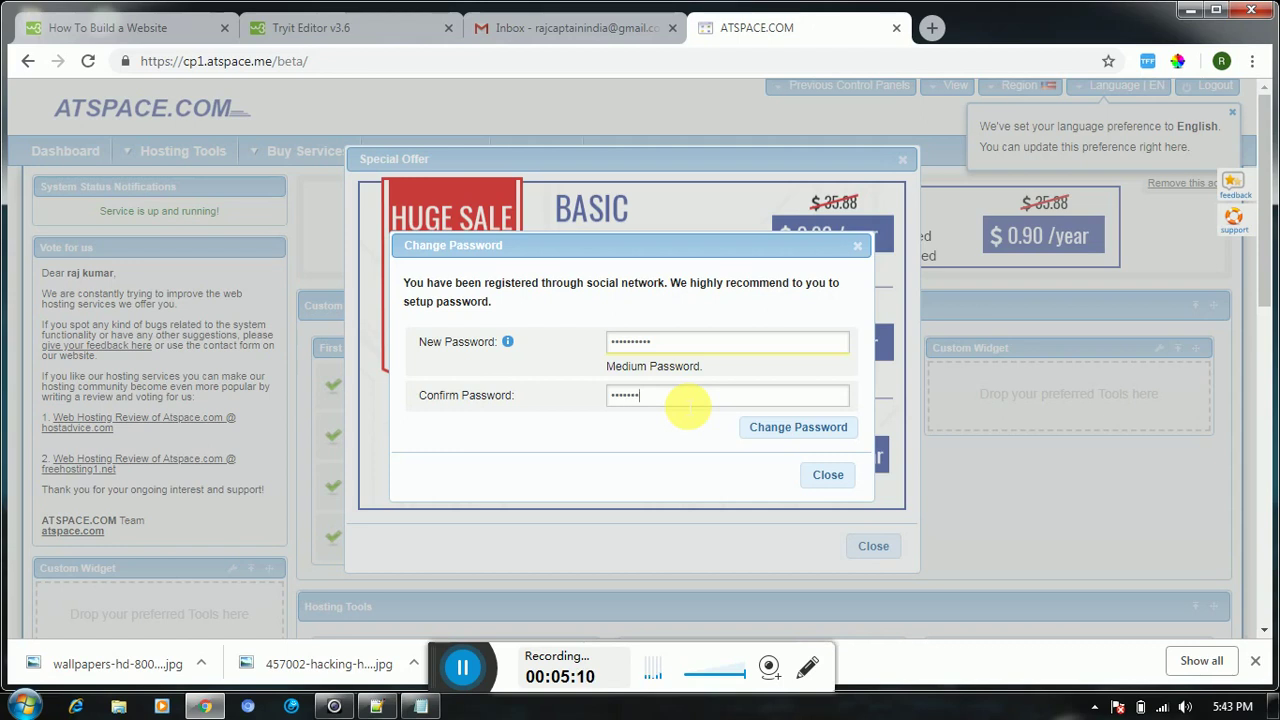
type("a")
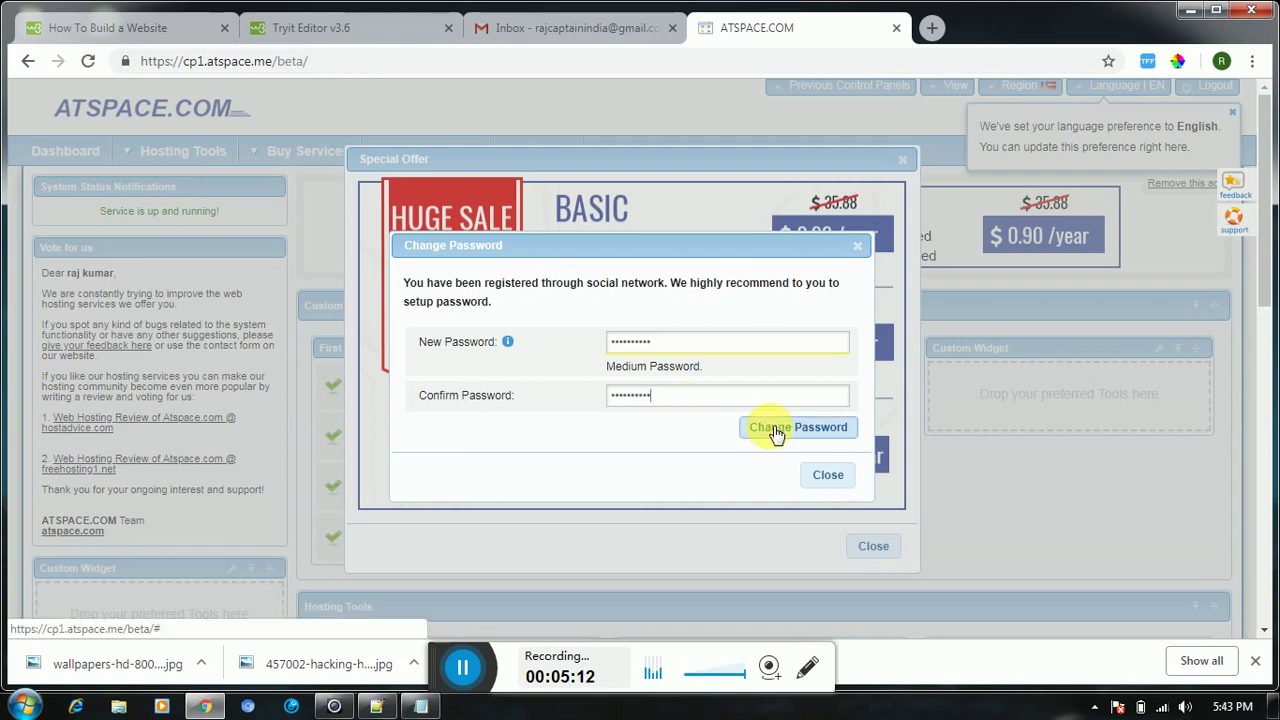
left_click(775, 430)
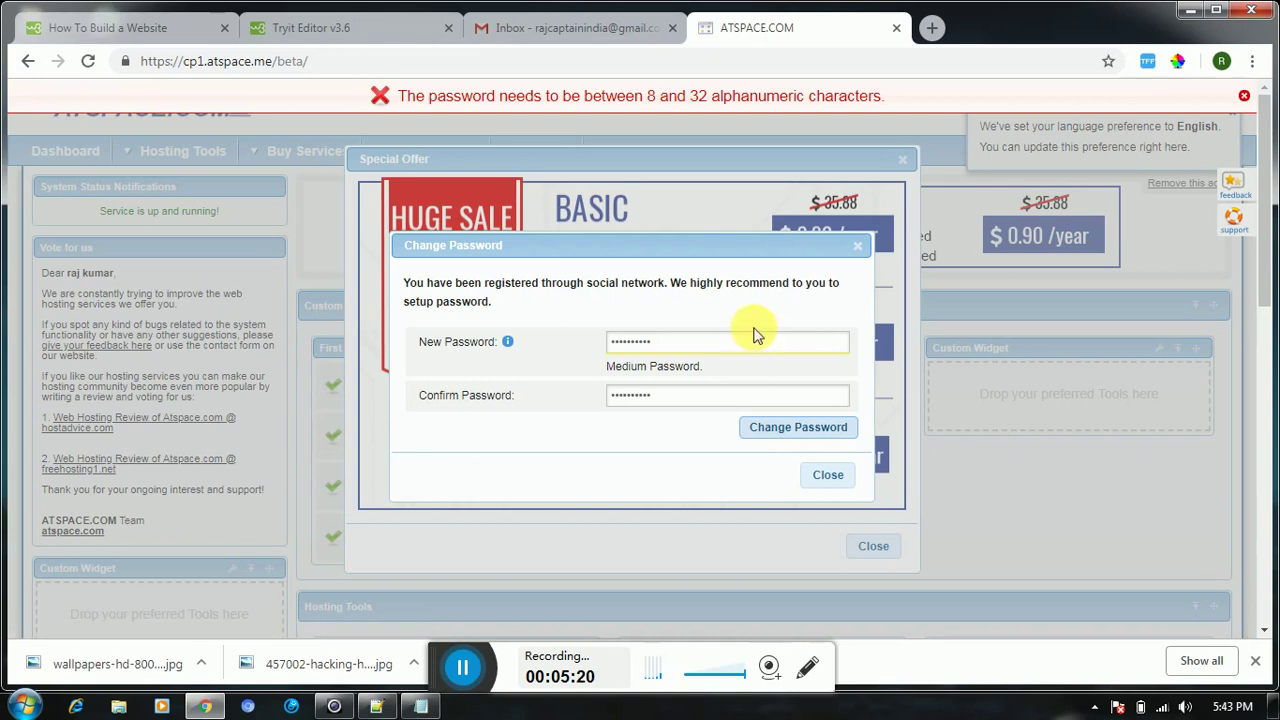
left_click_drag(717, 345, 548, 314)
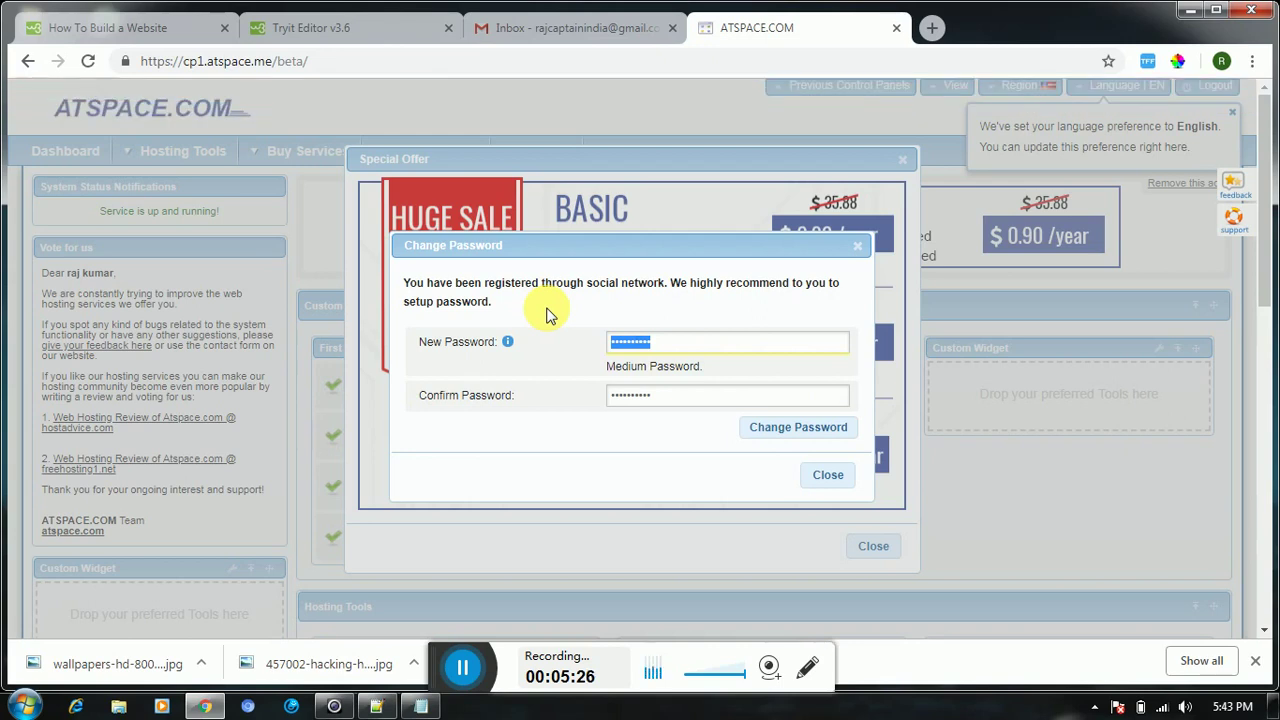
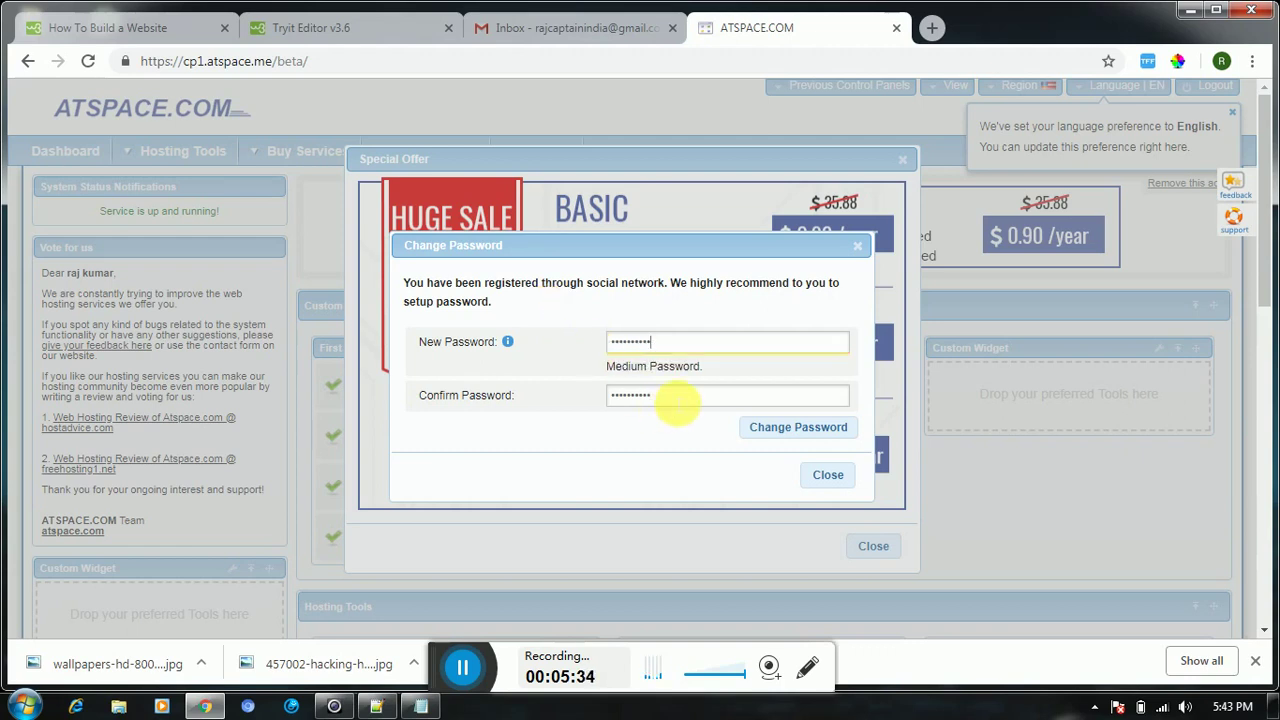
left_click_drag(674, 400, 488, 384)
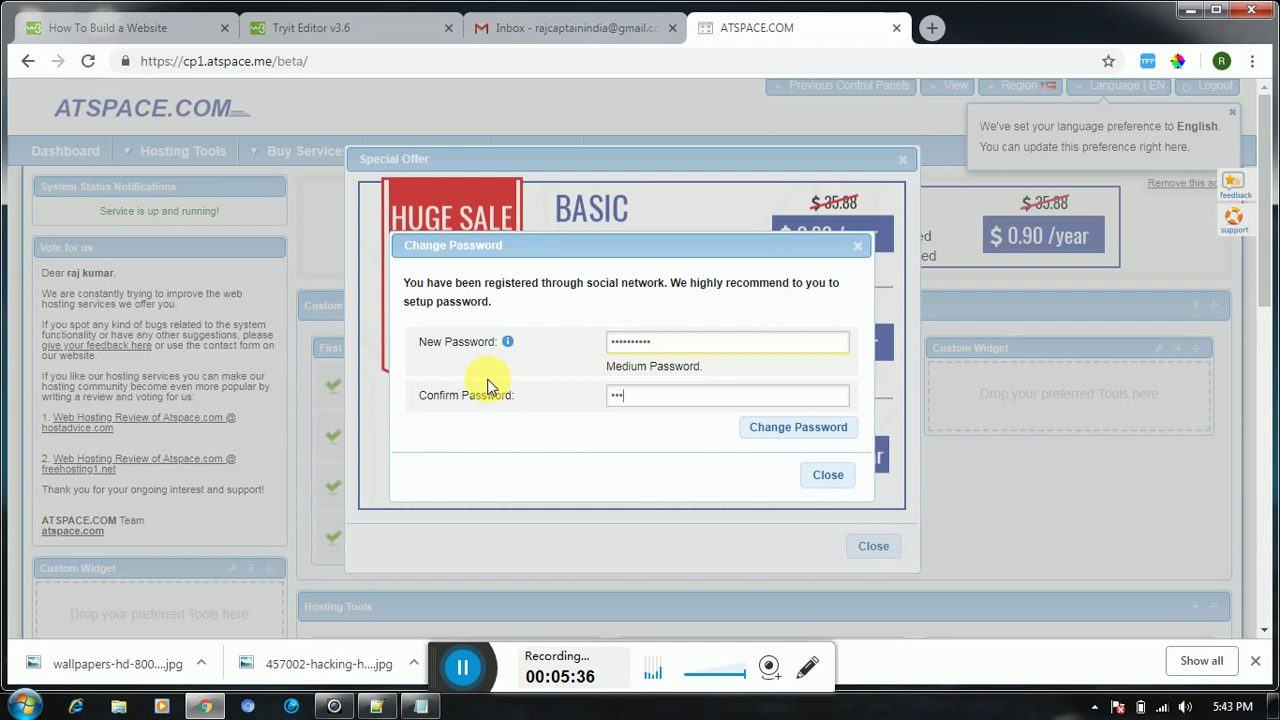
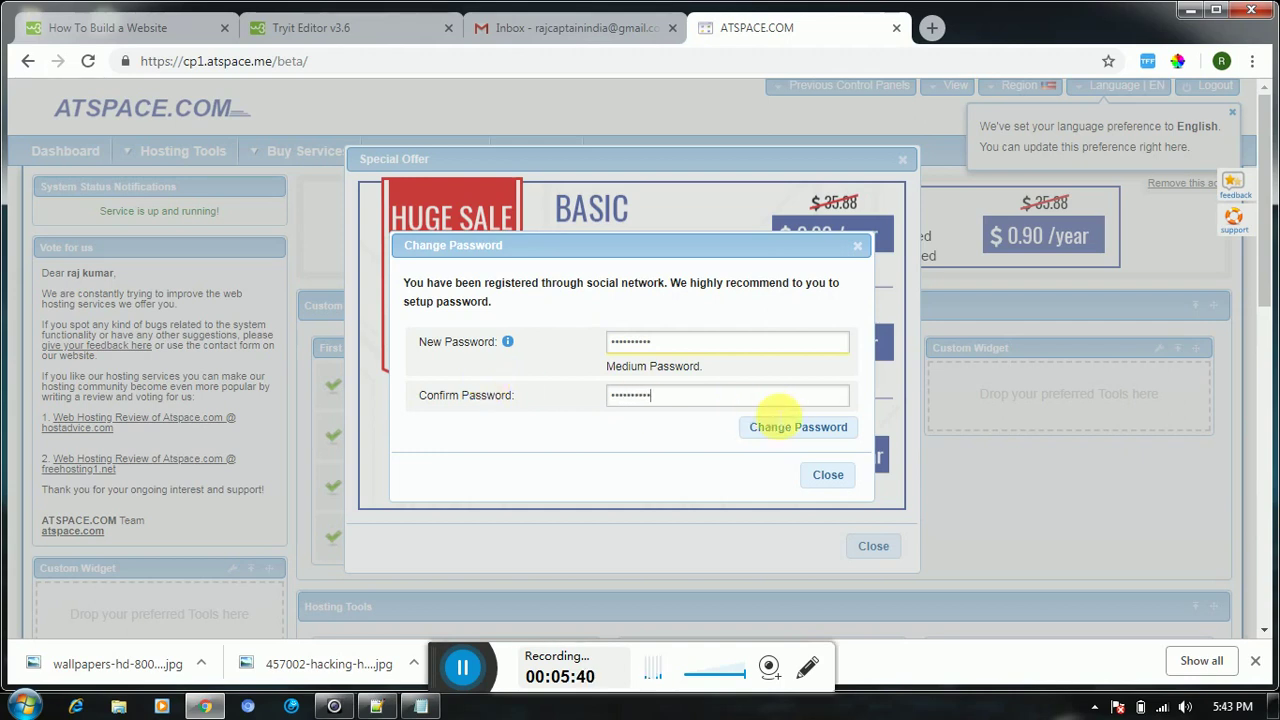
left_click(786, 428)
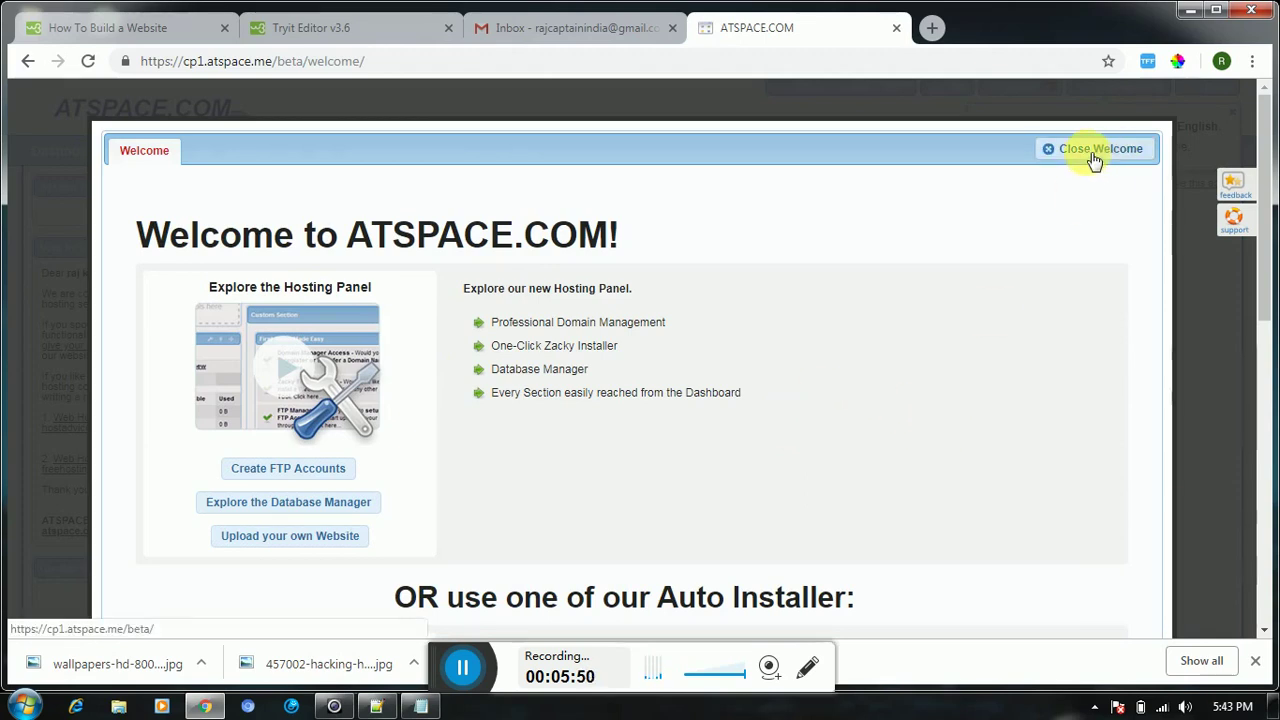
- Close the Welcome panel and look over the Account, Cloud Servers, Buy Services and Hosting Tools menus
left_click_drag(1266, 251, 1265, 100)
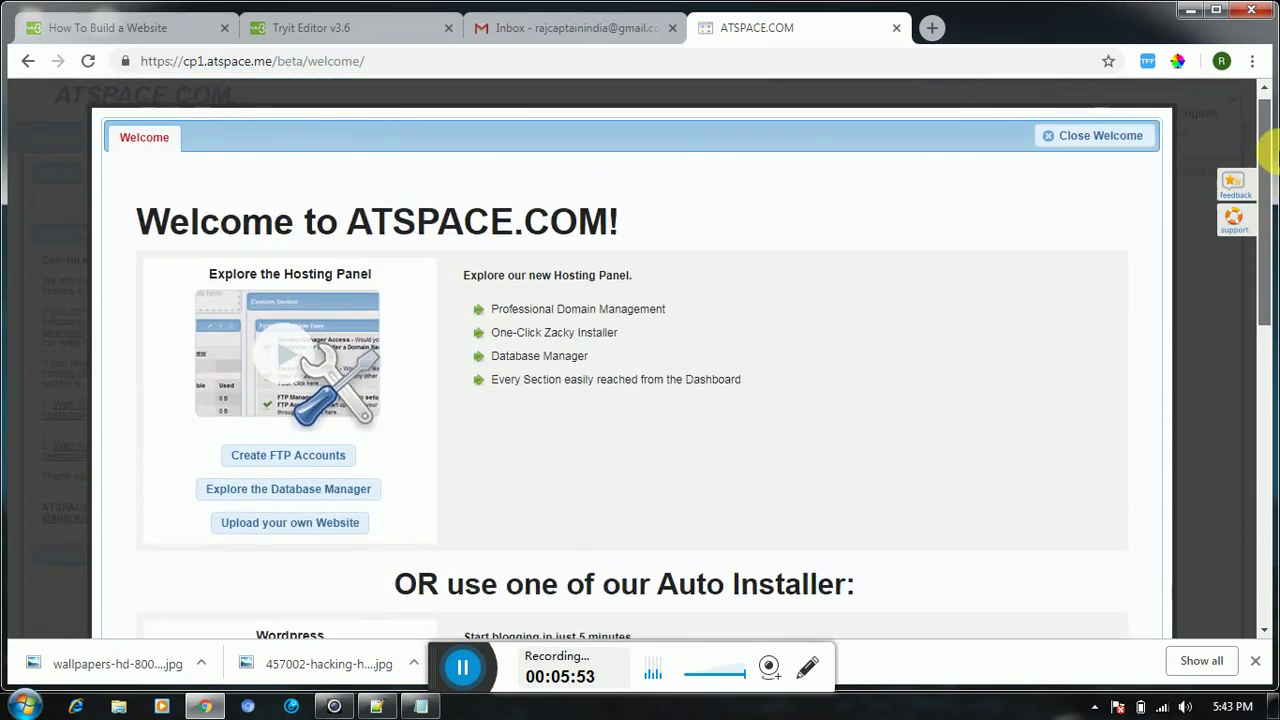
left_click(1104, 134)
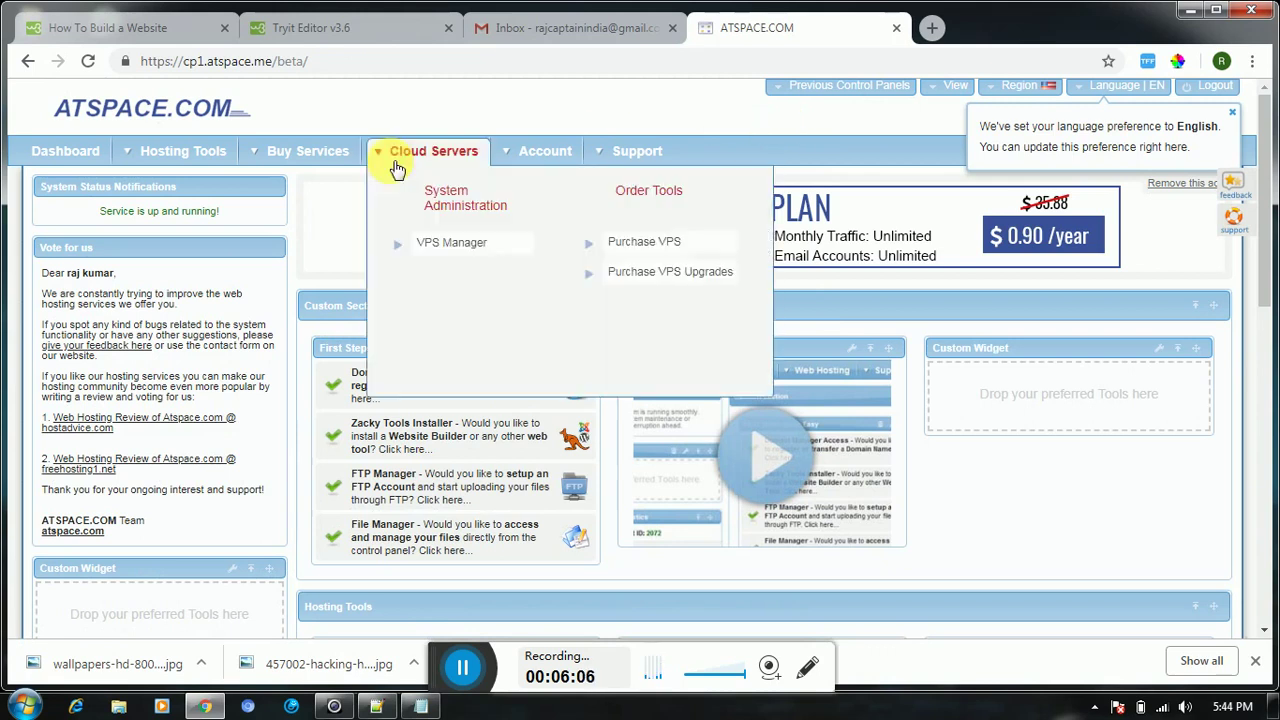
mouse_move(517, 147)
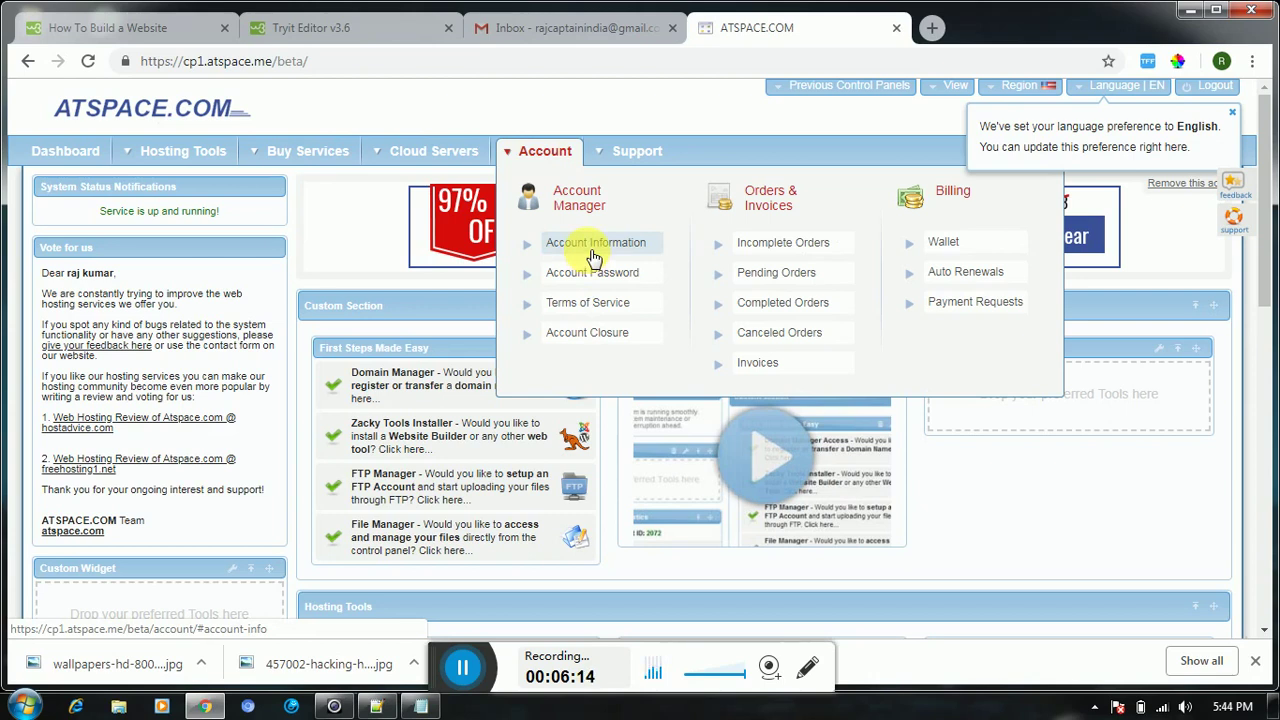
mouse_move(460, 158)
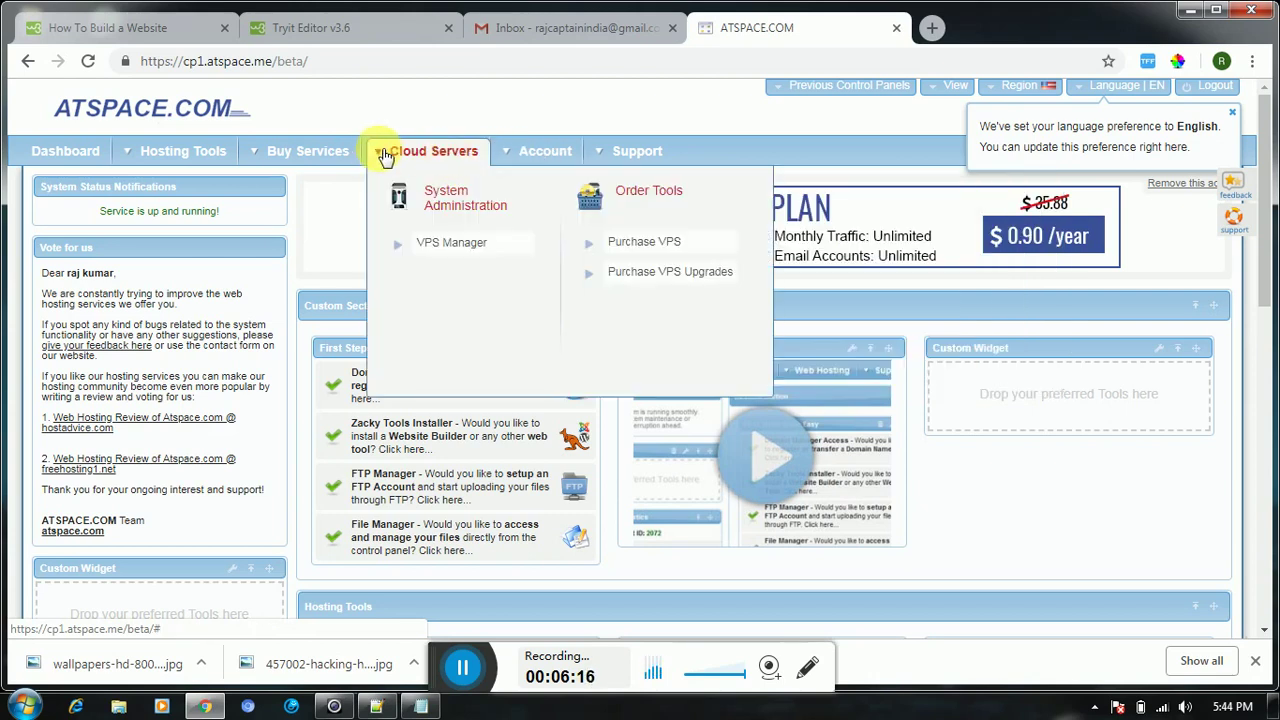
mouse_move(316, 160)
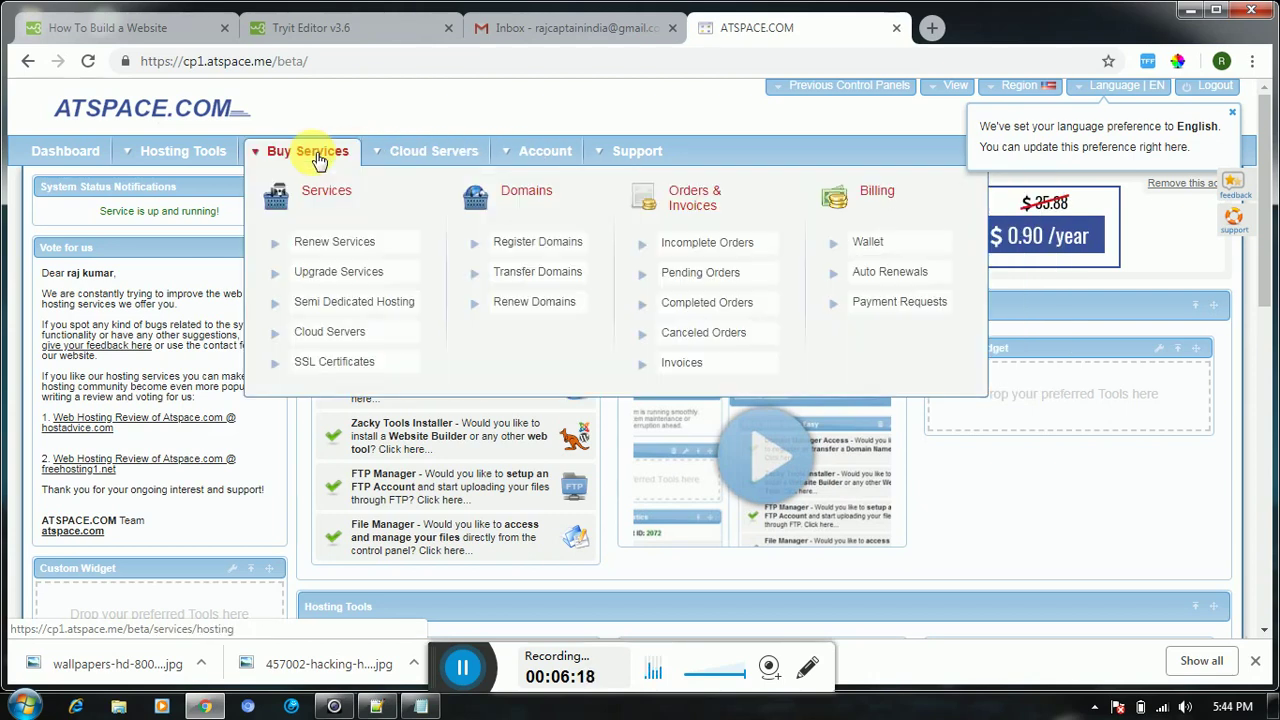
mouse_move(195, 165)
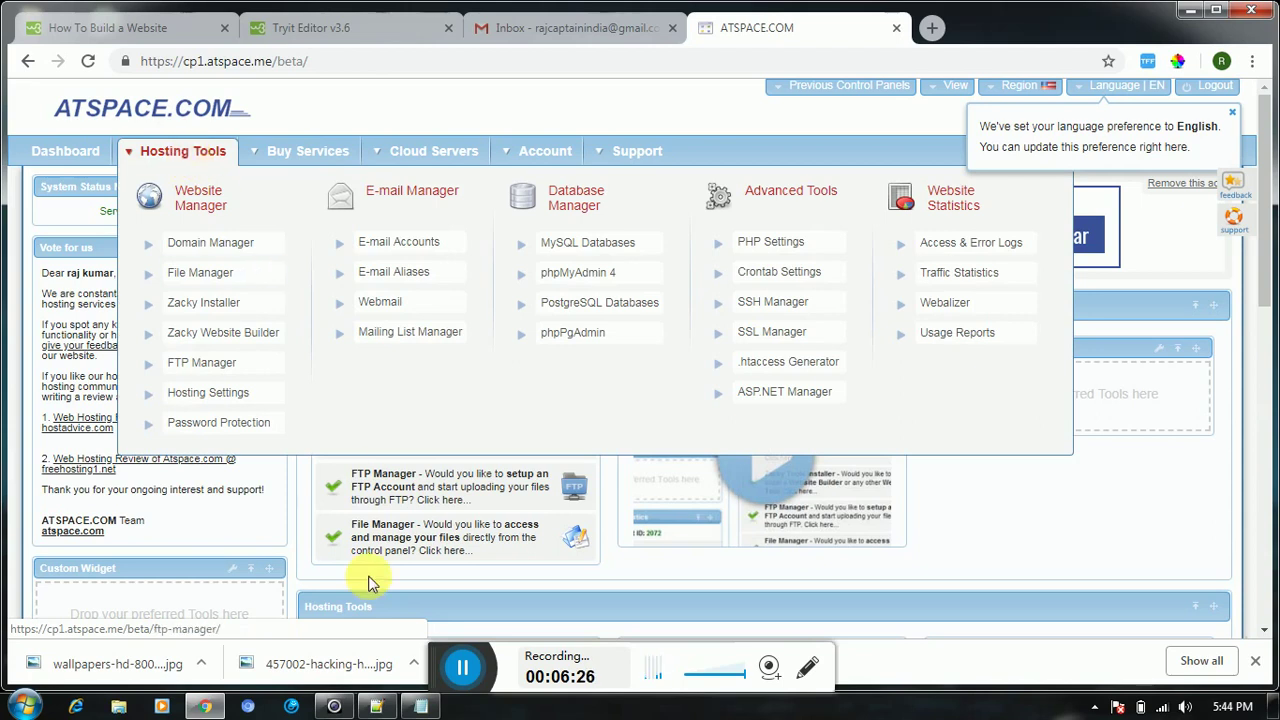
- Check the topics notes, then open Hosting Tools > Domain Manager and select the domain name field
left_click(420, 706)
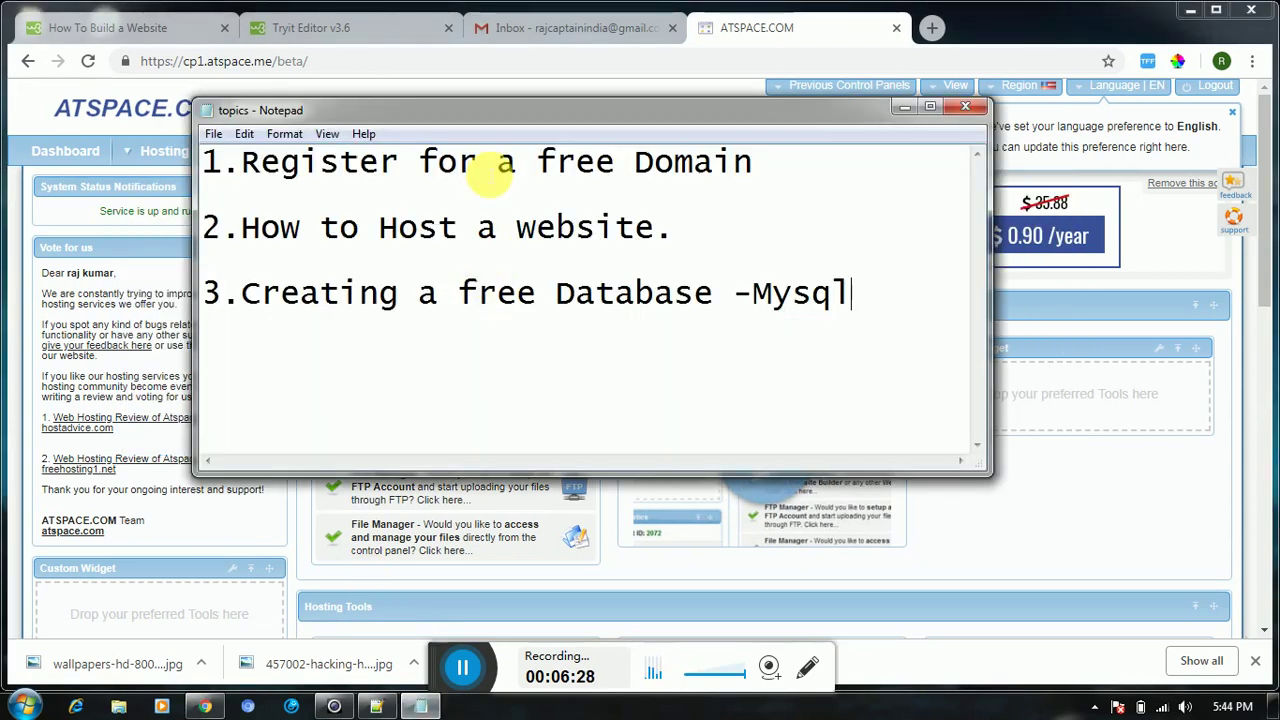
double_click(496, 165)
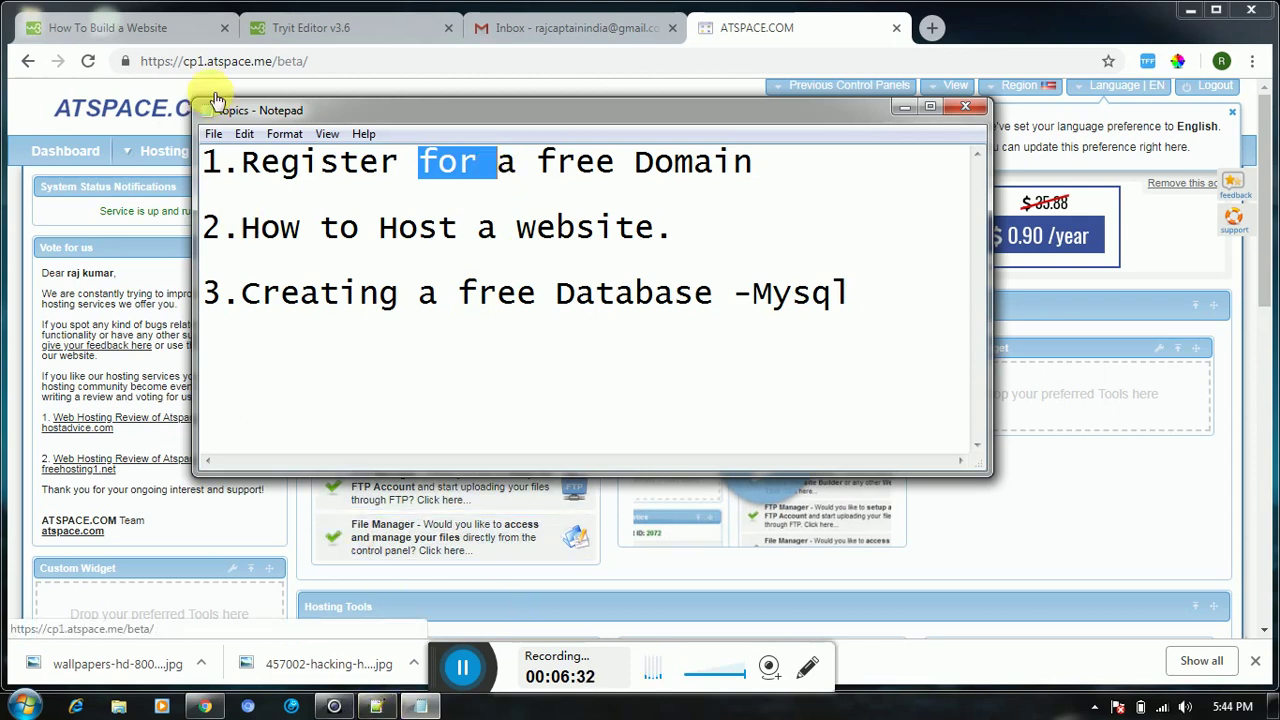
left_click(105, 92)
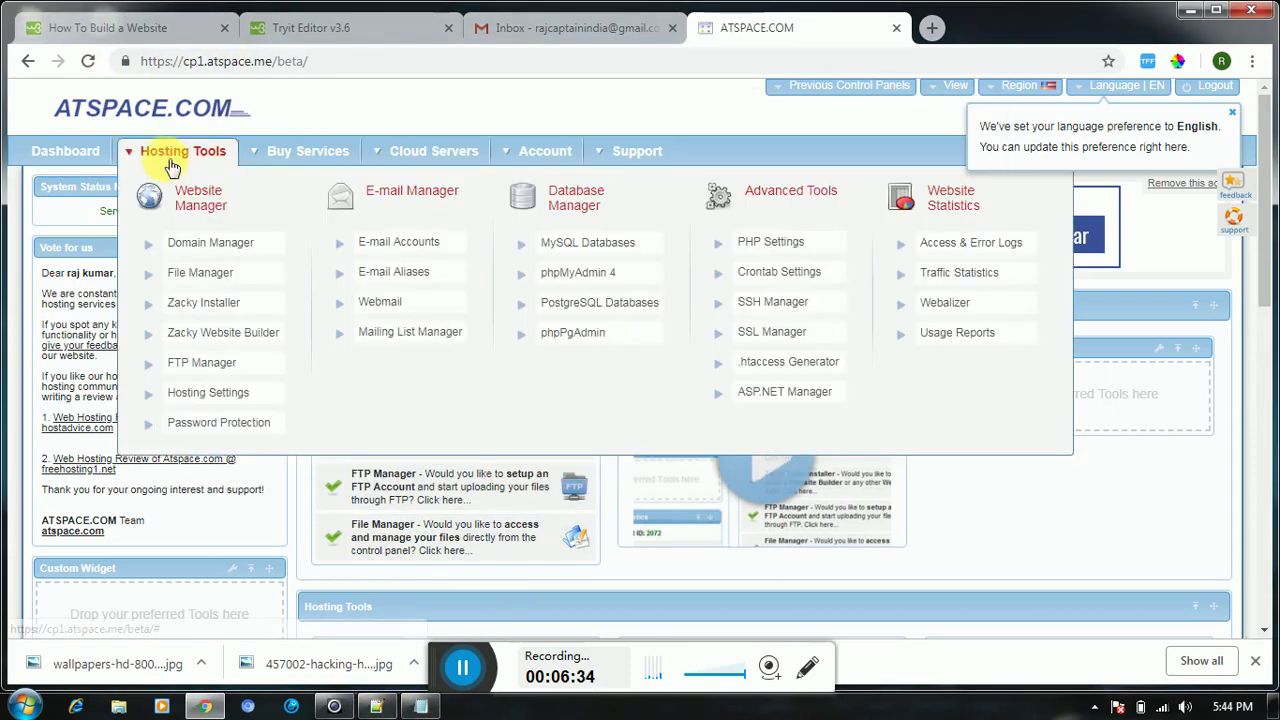
left_click(205, 248)
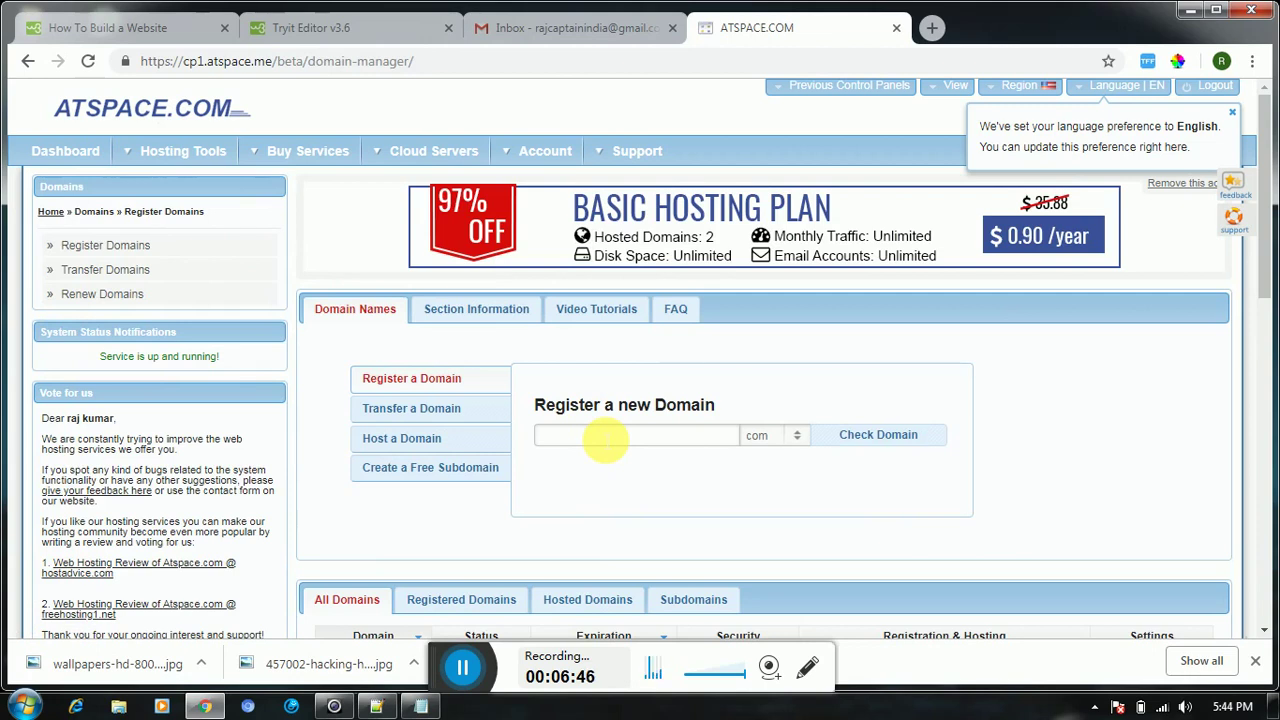
left_click(605, 440)
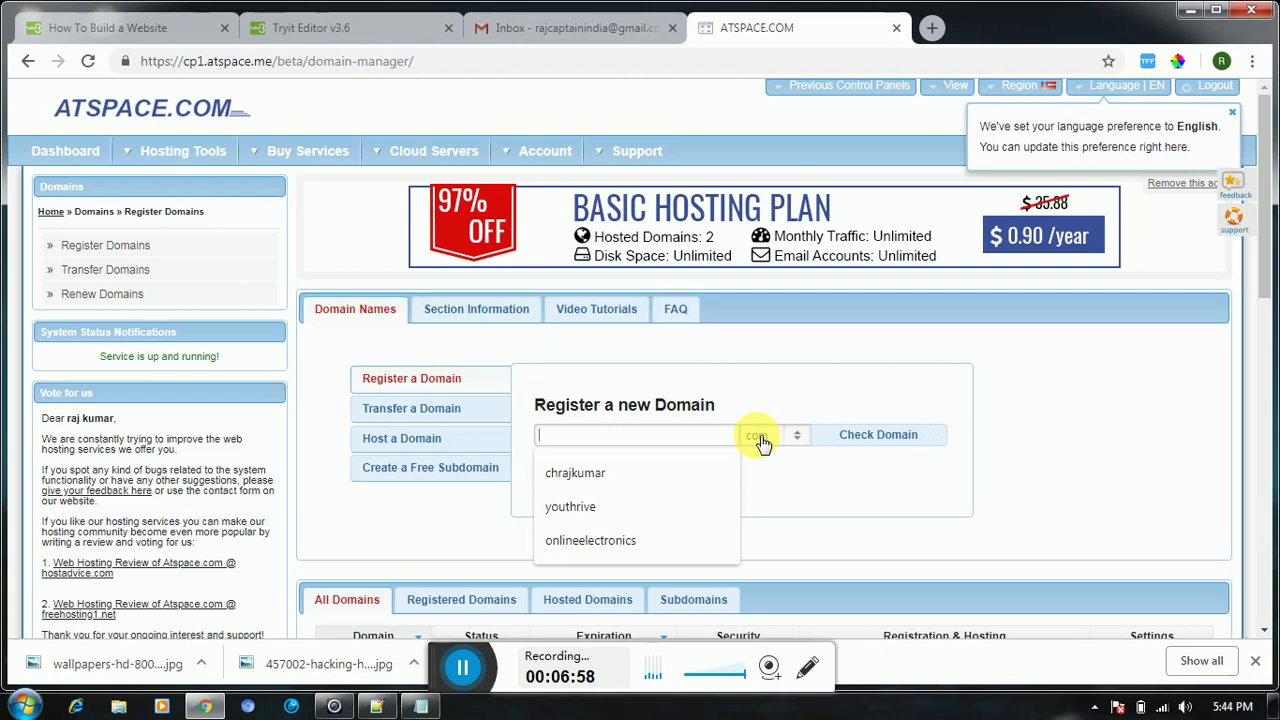
left_click_drag(426, 670, 430, 596)
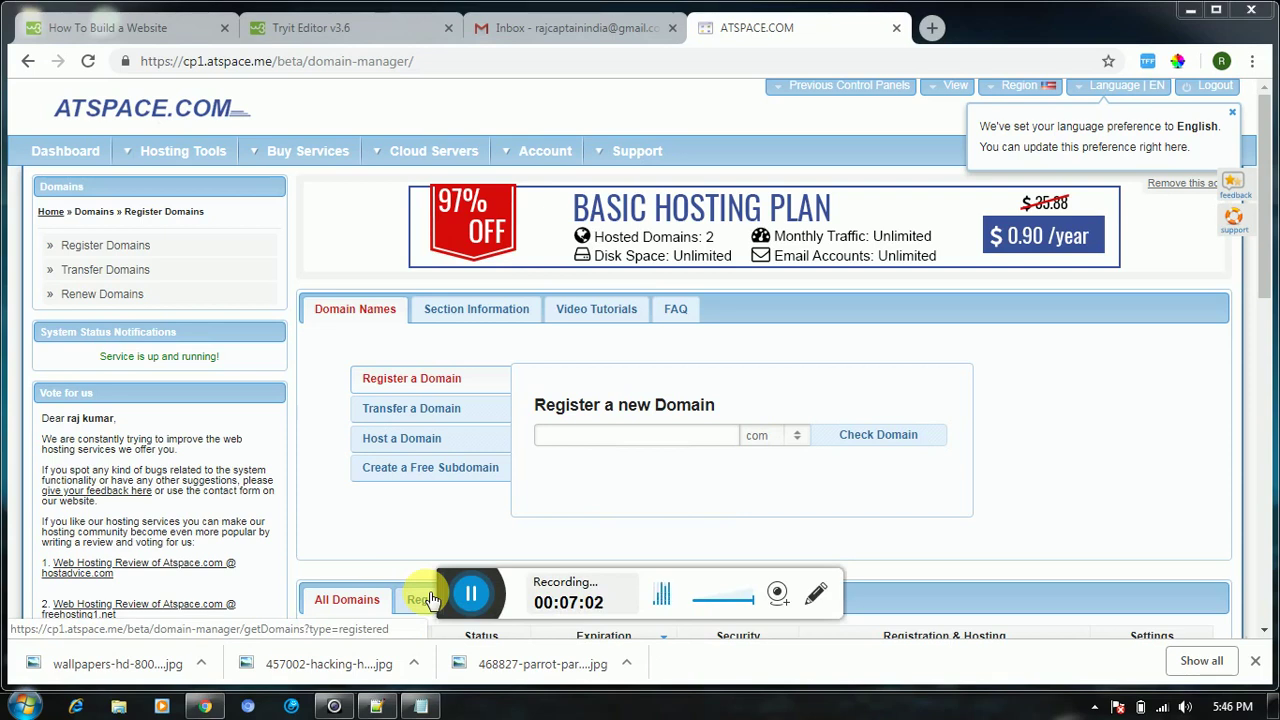
left_click(680, 447)
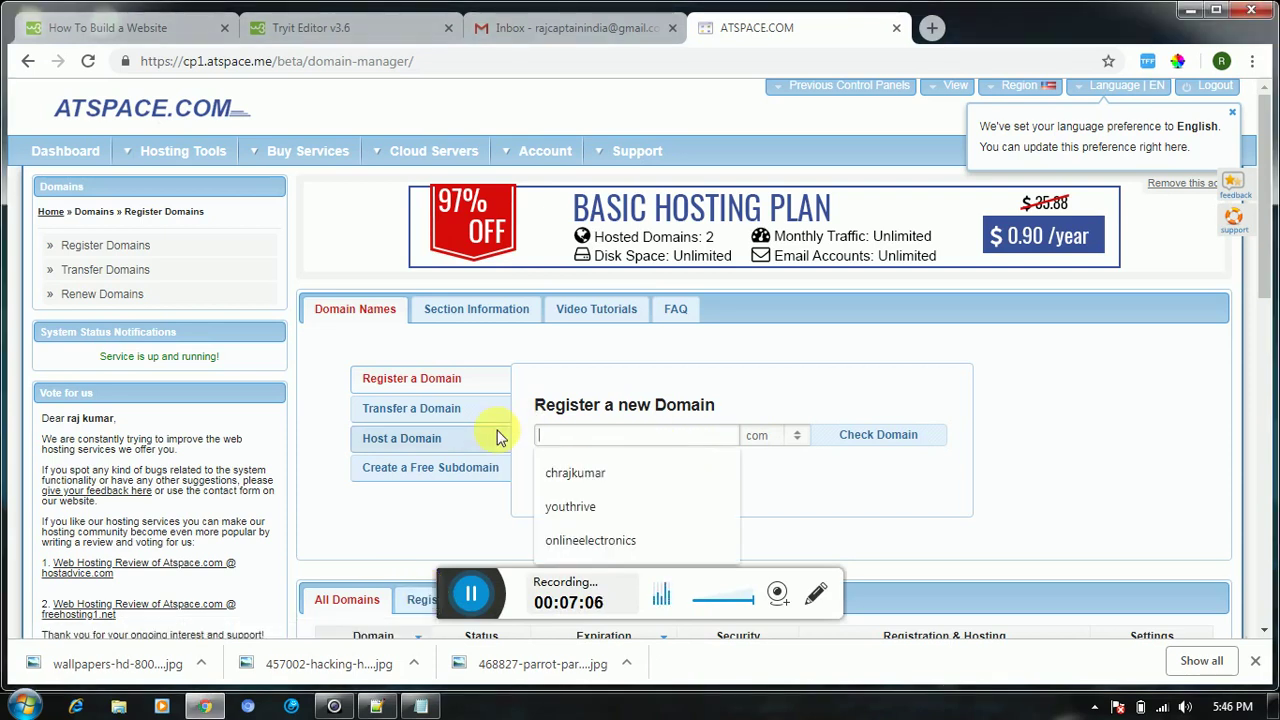
- Create the free subdomain 'onlineelectronics' under atspace.cc
left_click(410, 471)
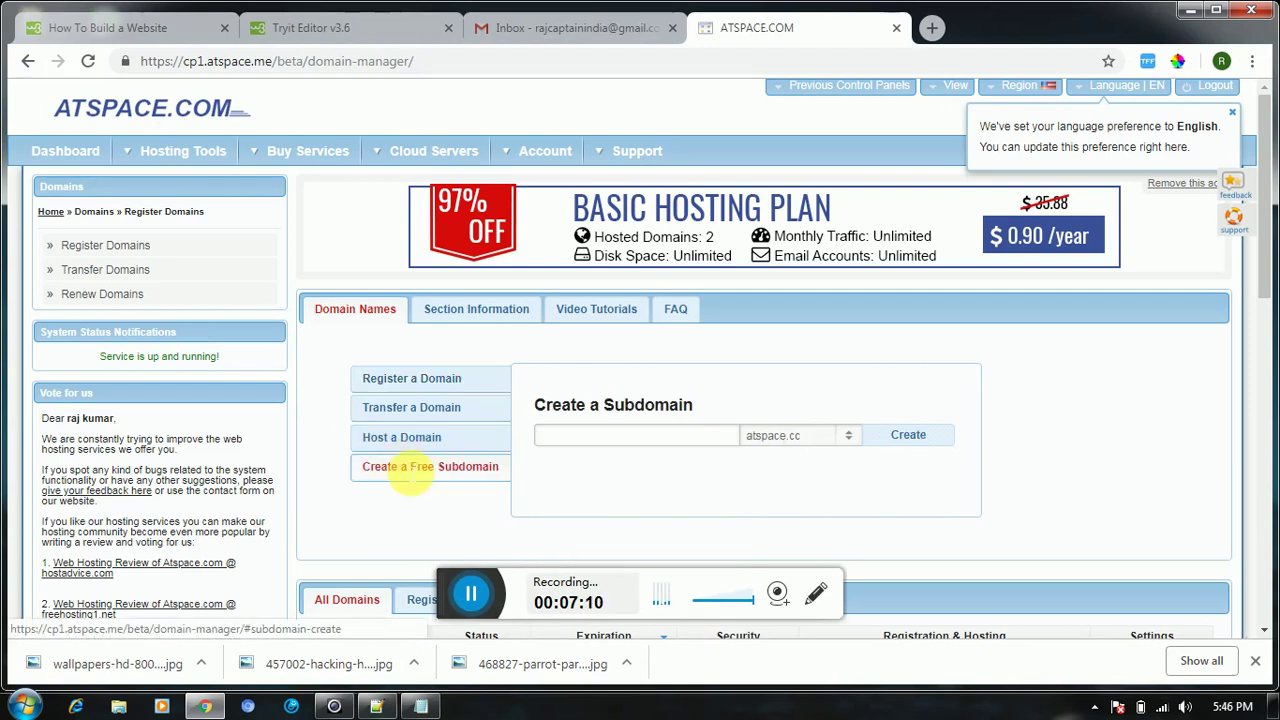
left_click_drag(454, 583, 439, 643)
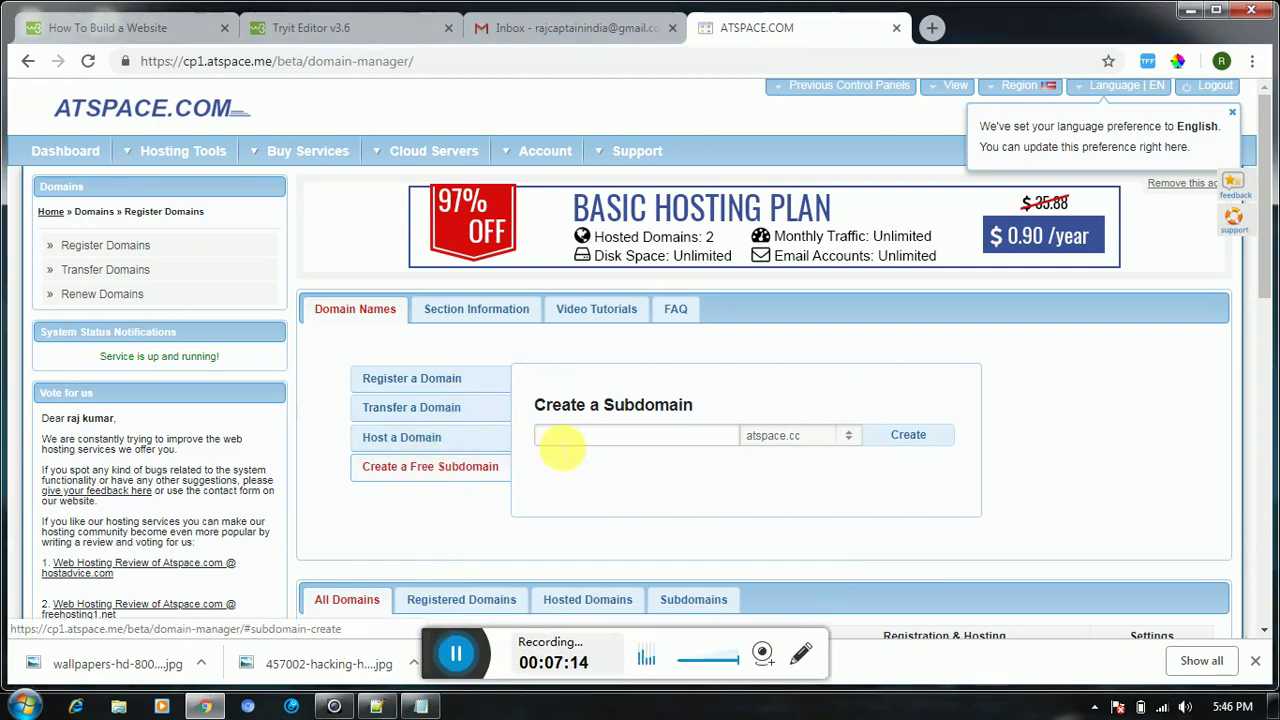
left_click(566, 446)
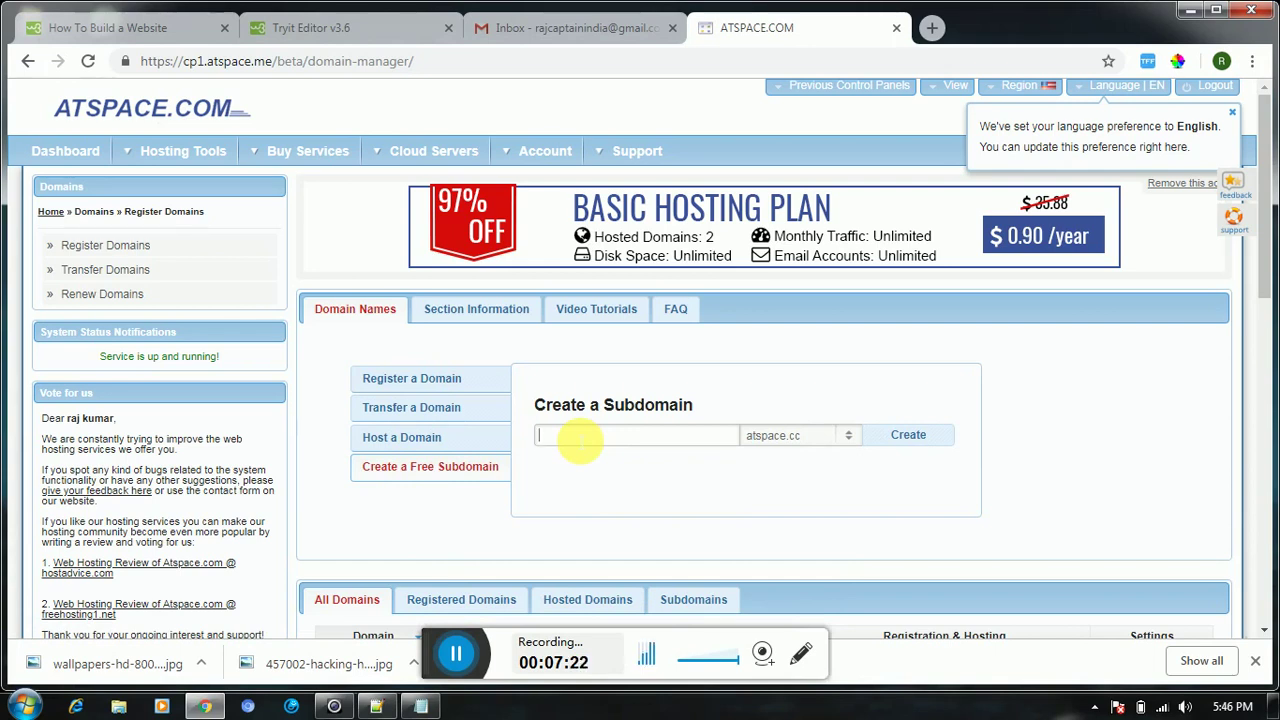
type("onlineelectronics")
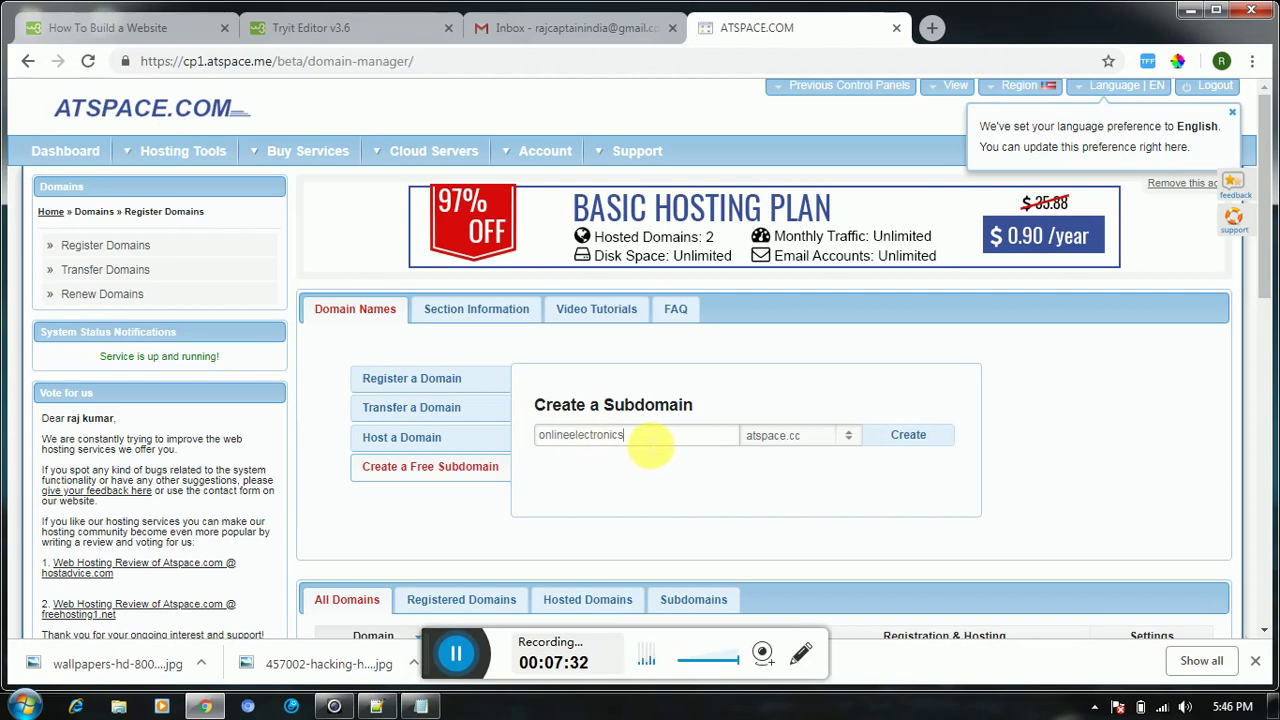
left_click_drag(630, 437, 530, 441)
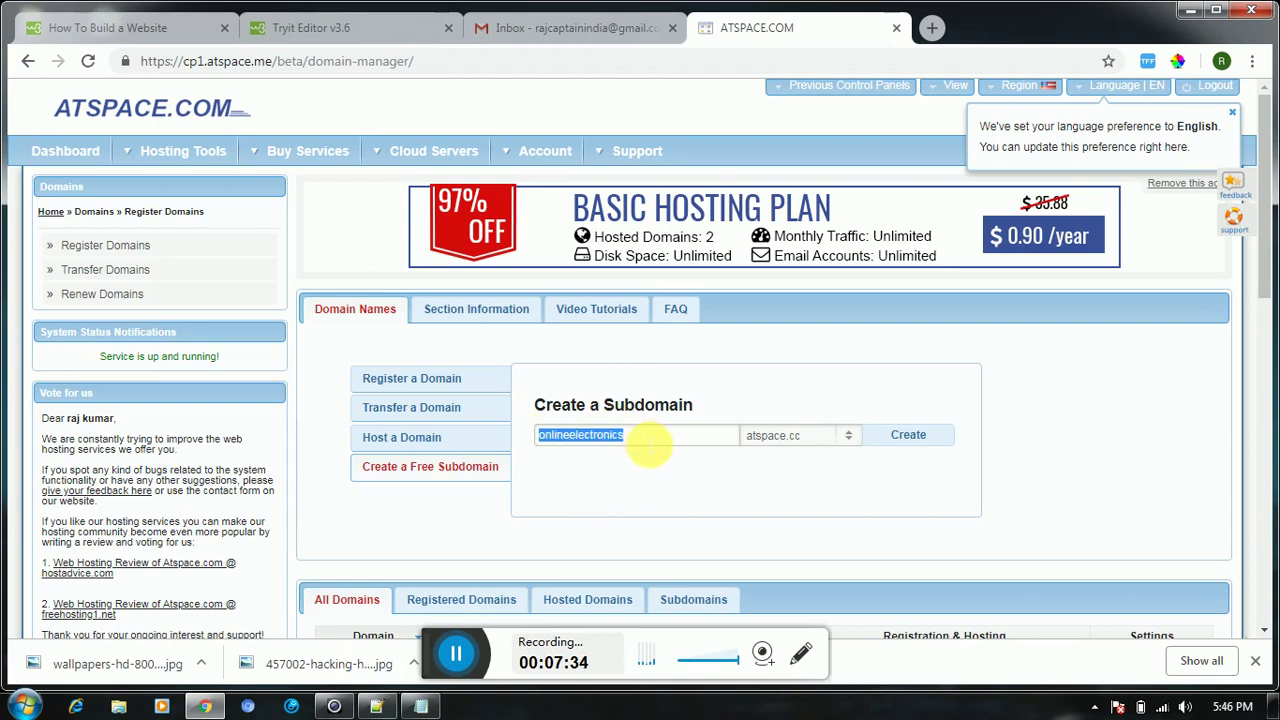
left_click(643, 437)
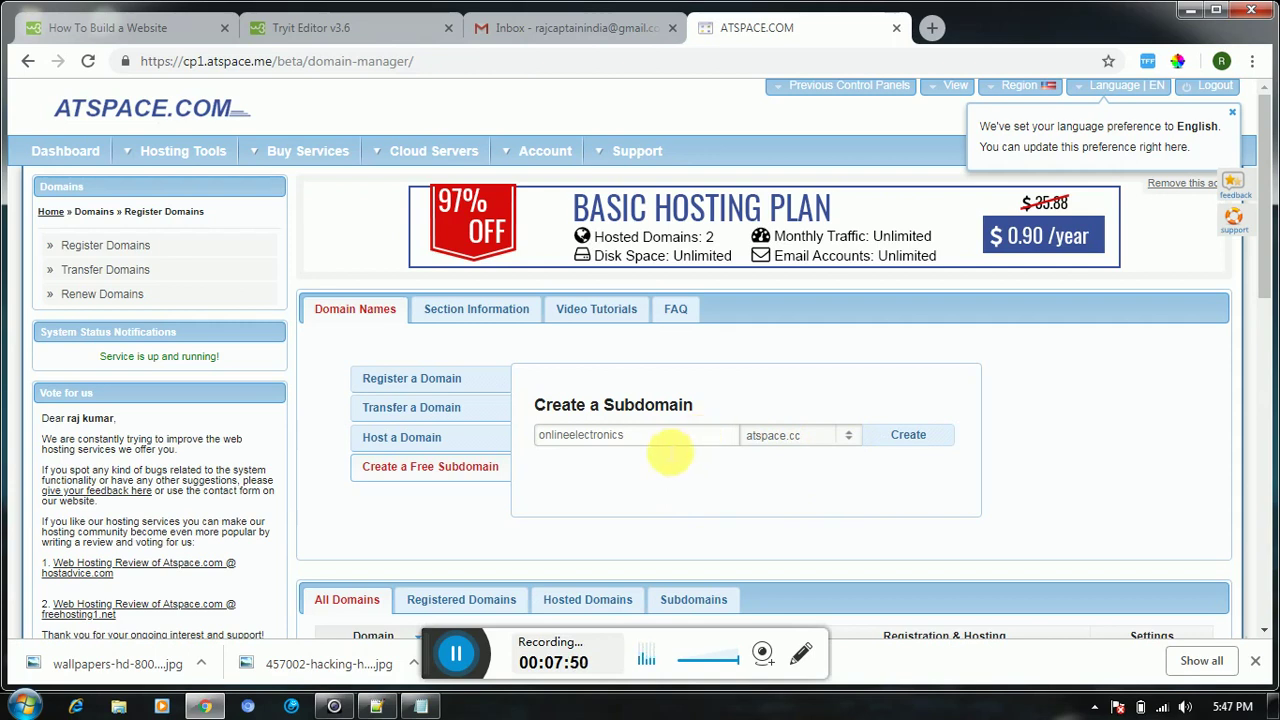
left_click(912, 437)
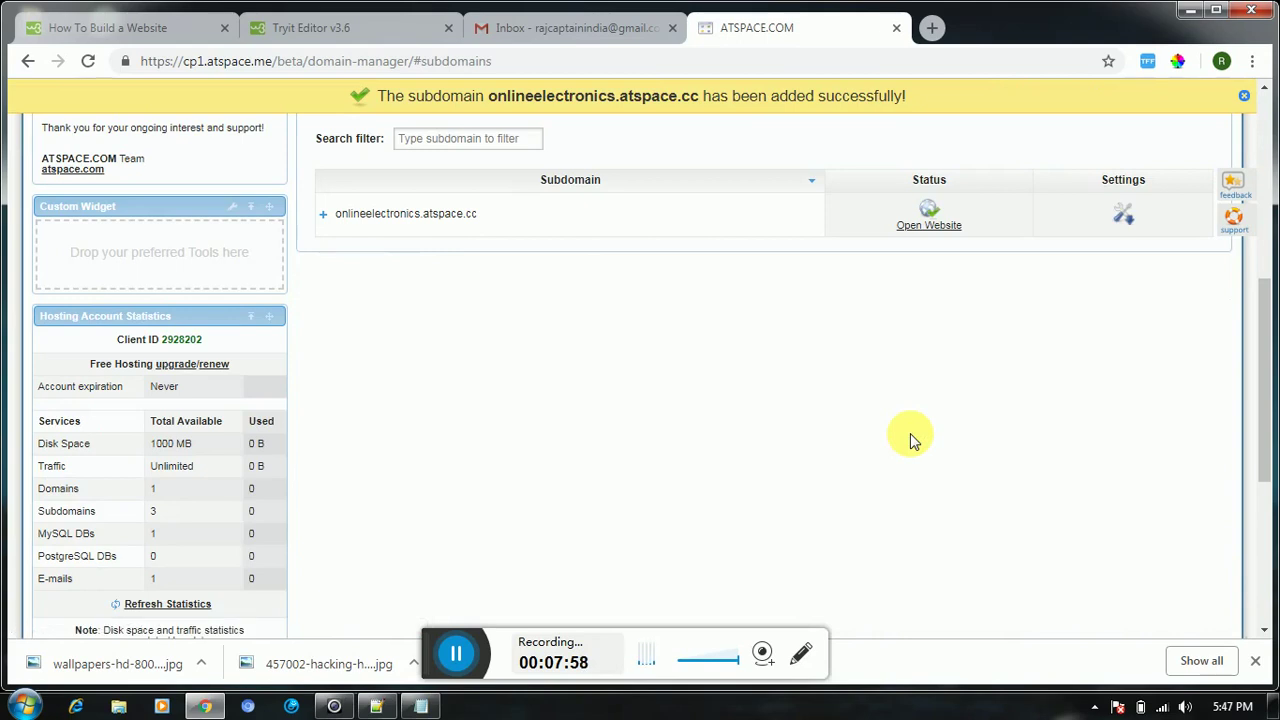
- Open the onlineelectronics.atspace.cc website in a new tab, which shows 403 Forbidden
left_click_drag(1260, 337, 1268, 277)
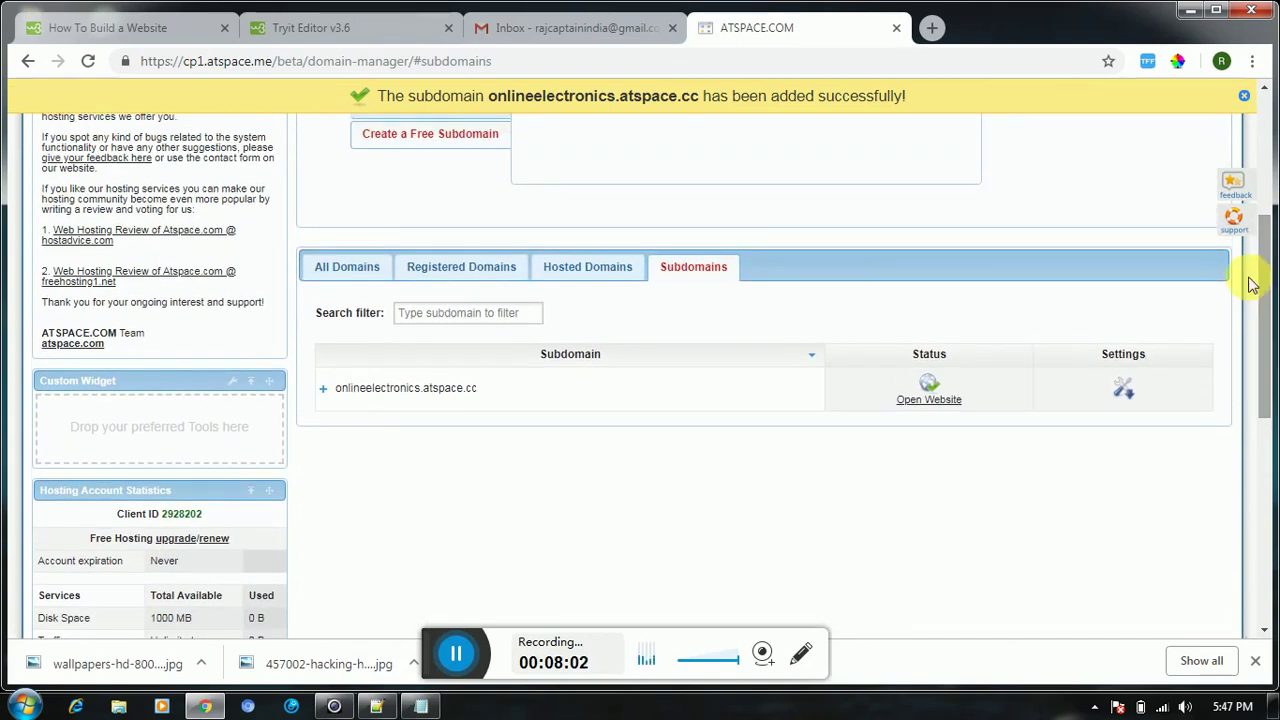
left_click(955, 401)
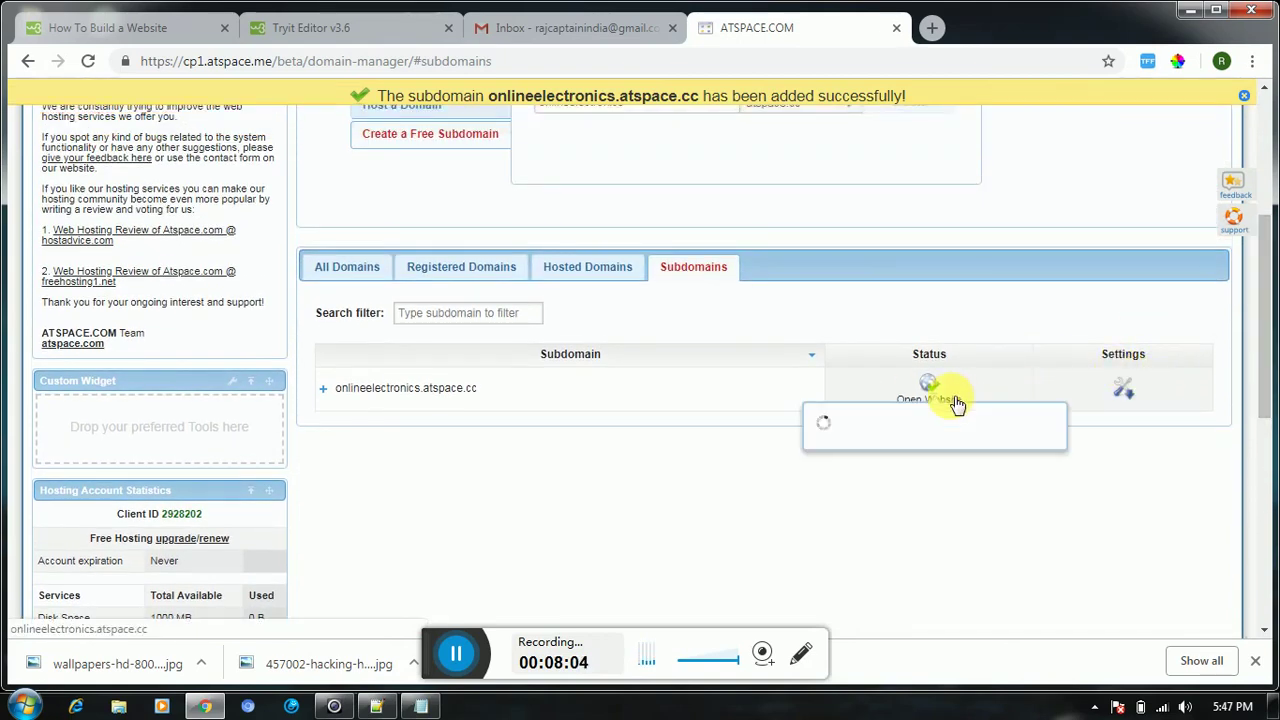
left_click(955, 401)
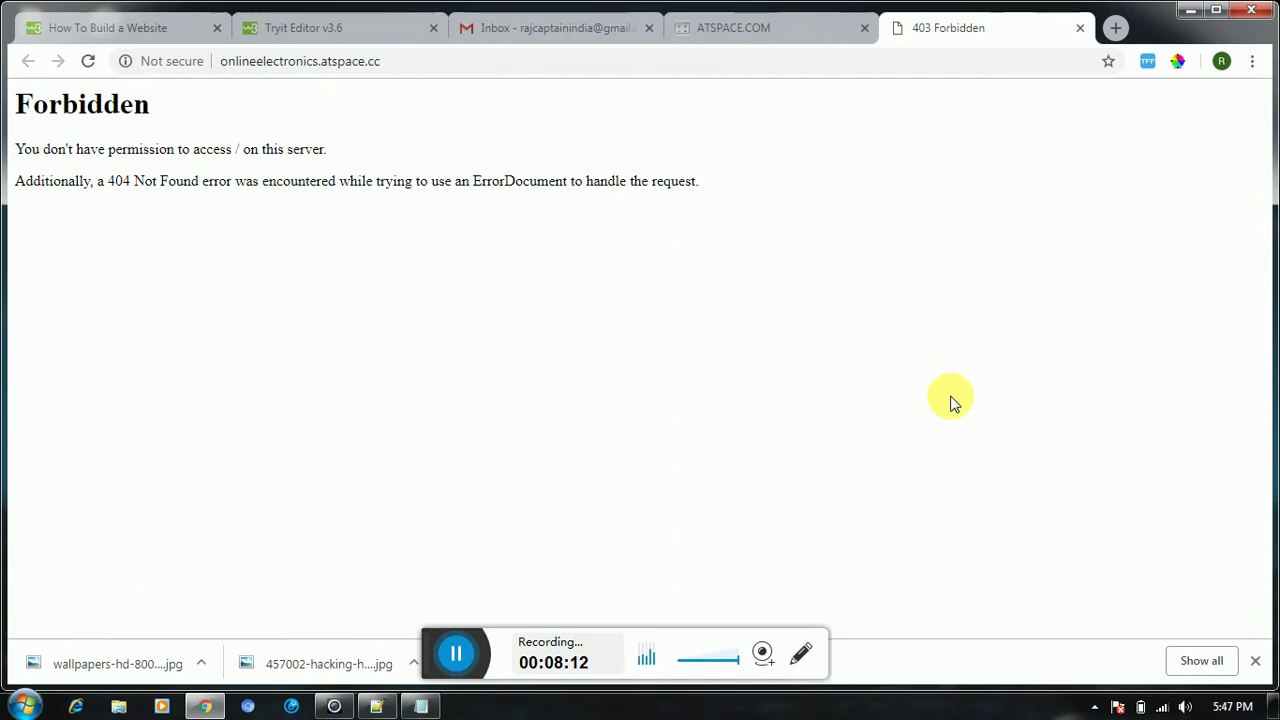
left_click(743, 41)
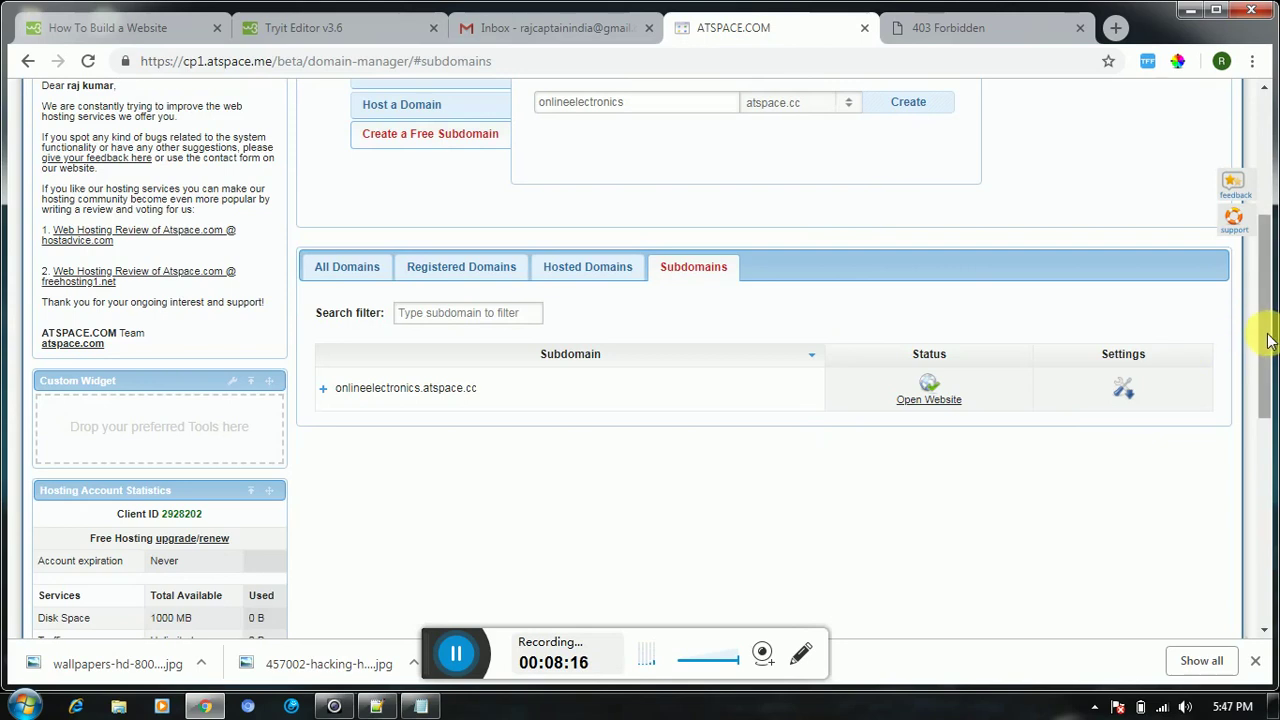
- Compare the topics notes with the subdomain's address, then return to the control panel
left_click_drag(1266, 340, 1268, 264)
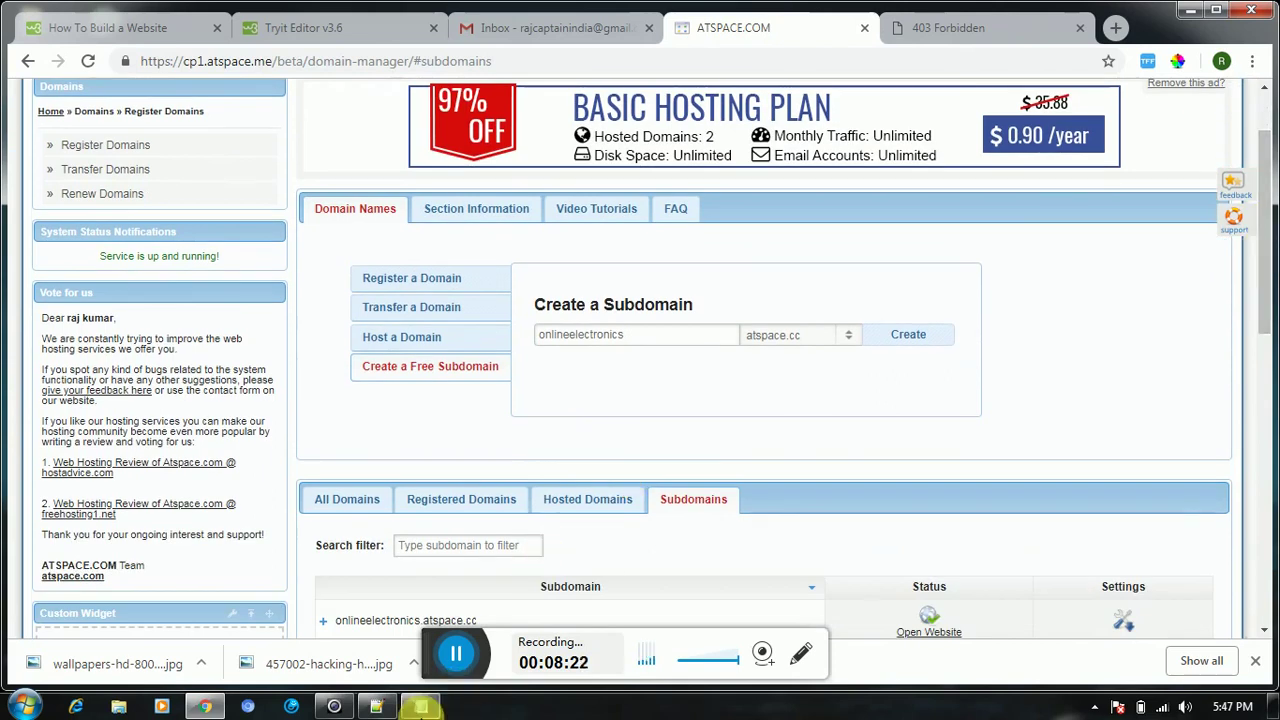
left_click(420, 706)
left_click(730, 160)
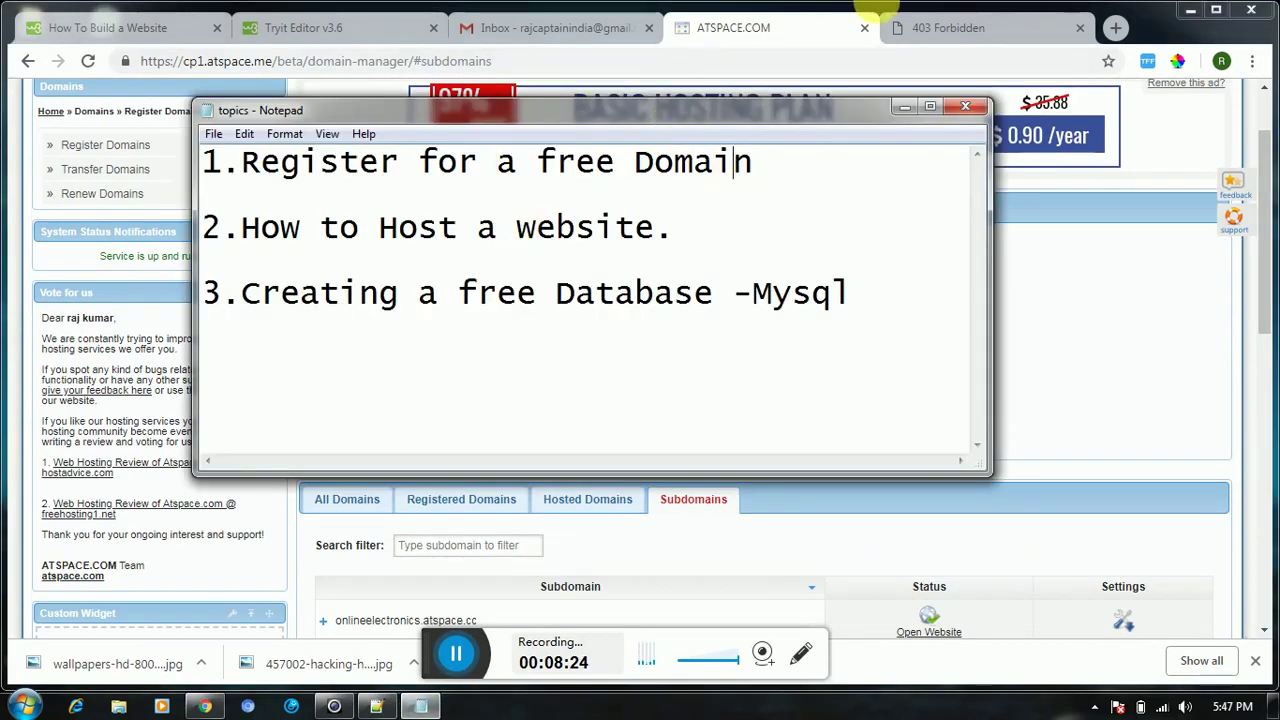
left_click(915, 22)
left_click(531, 60)
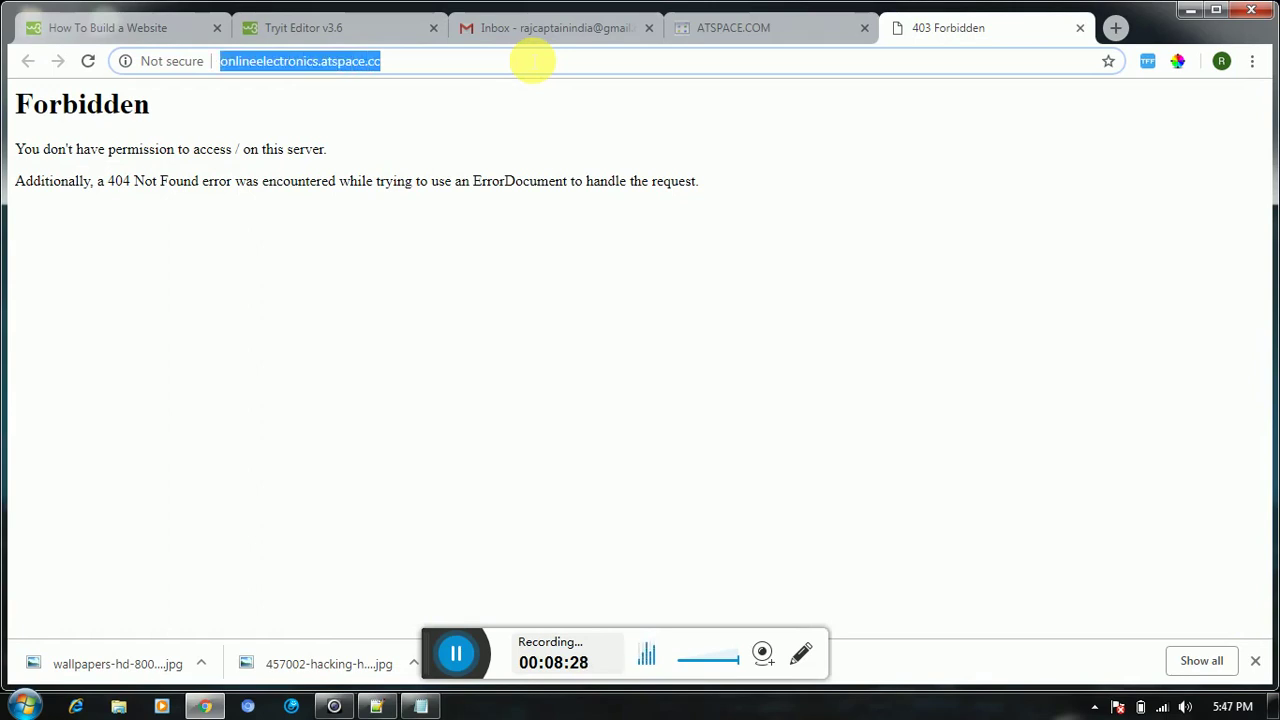
left_click(775, 25)
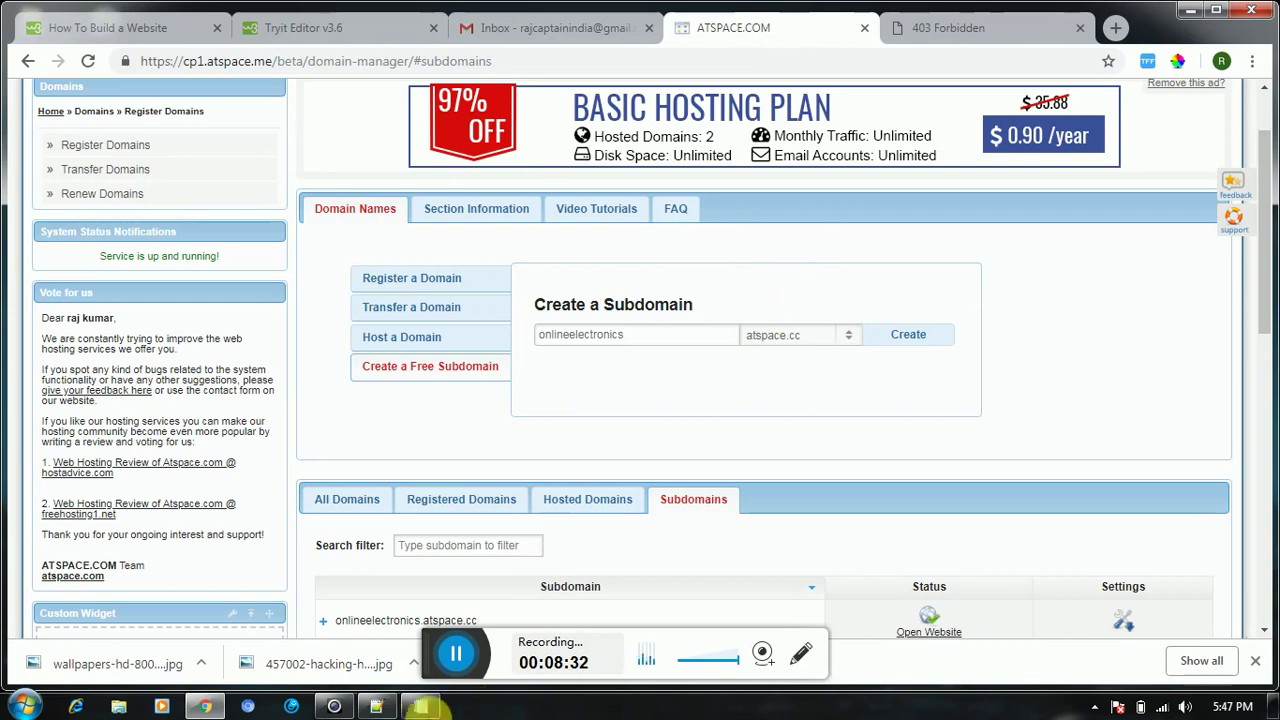
left_click(420, 706)
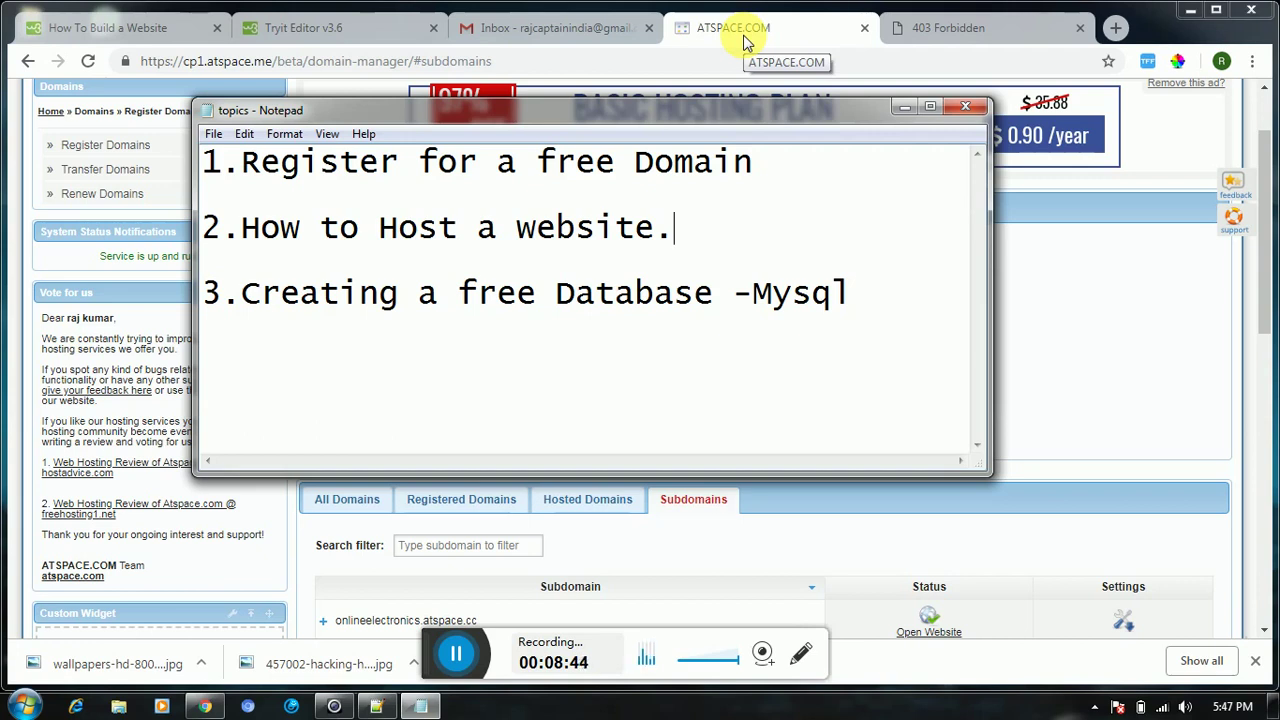
left_click(743, 38)
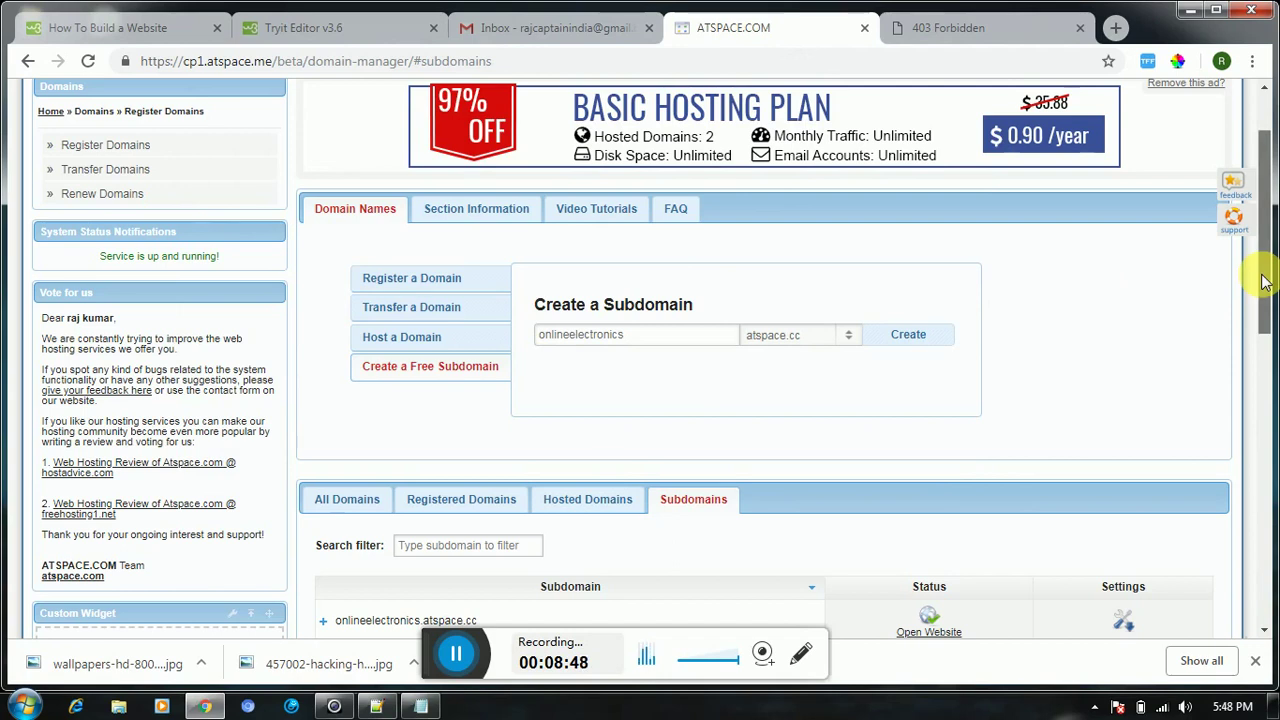
- Expand the Settings options for onlineelectronics.atspace.cc in the subdomains table
scroll(1265, 282, "up", 1)
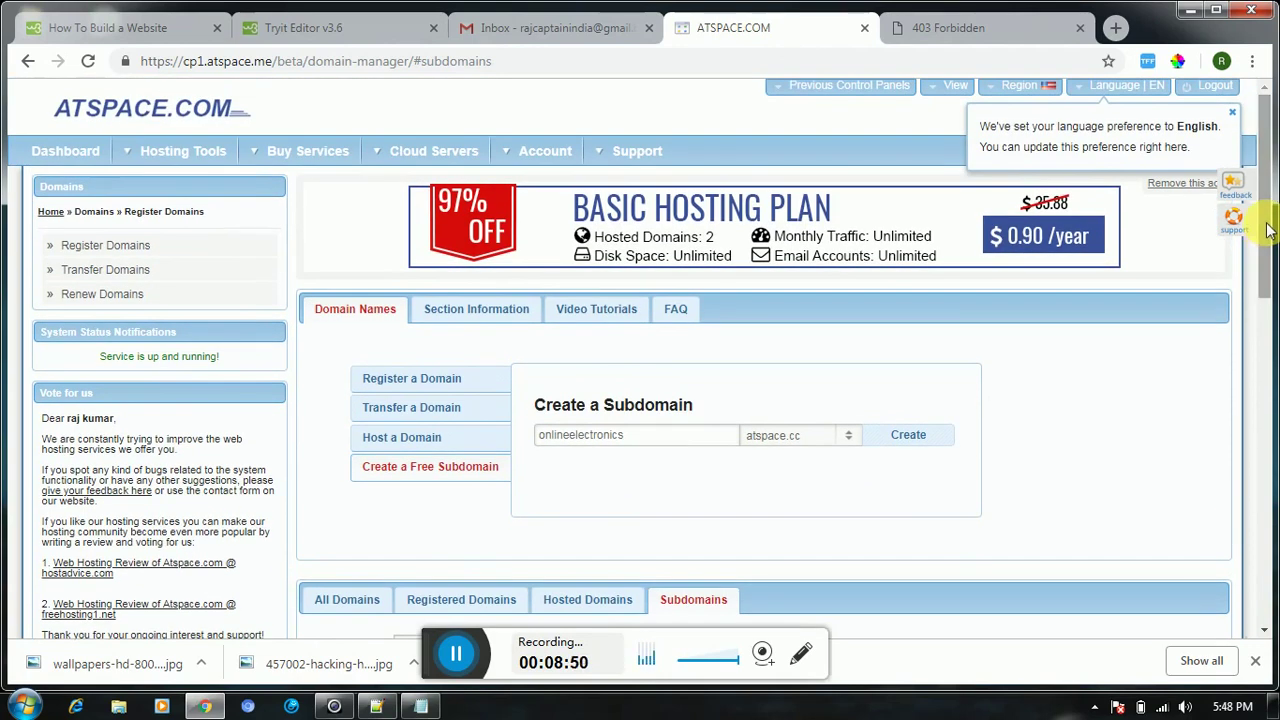
mouse_move(177, 150)
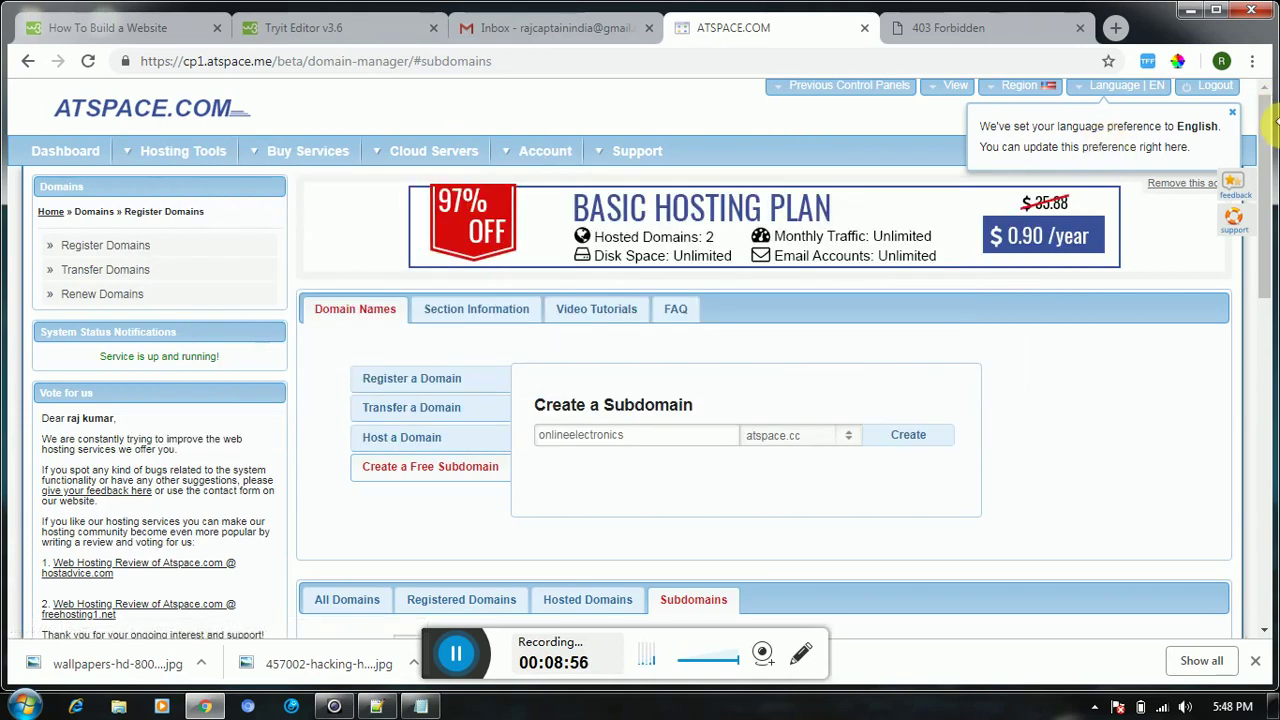
left_click_drag(1266, 140, 1270, 255)
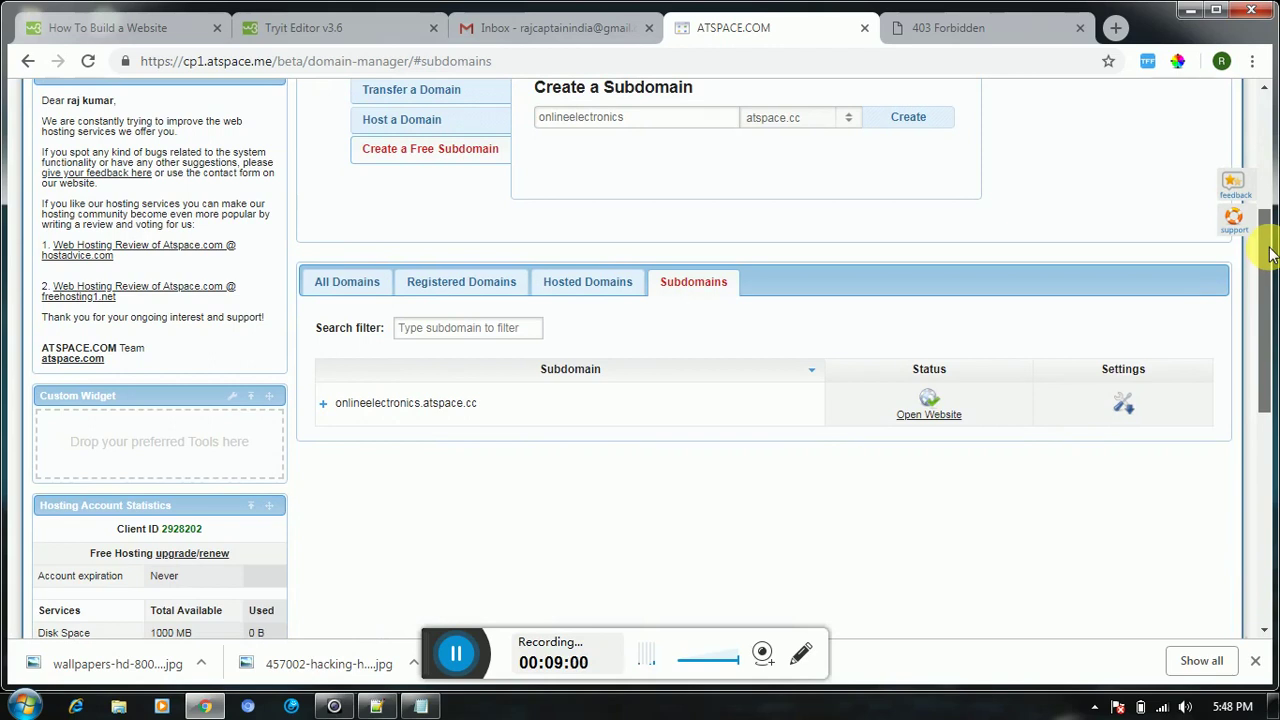
left_click_drag(1270, 255, 1270, 250)
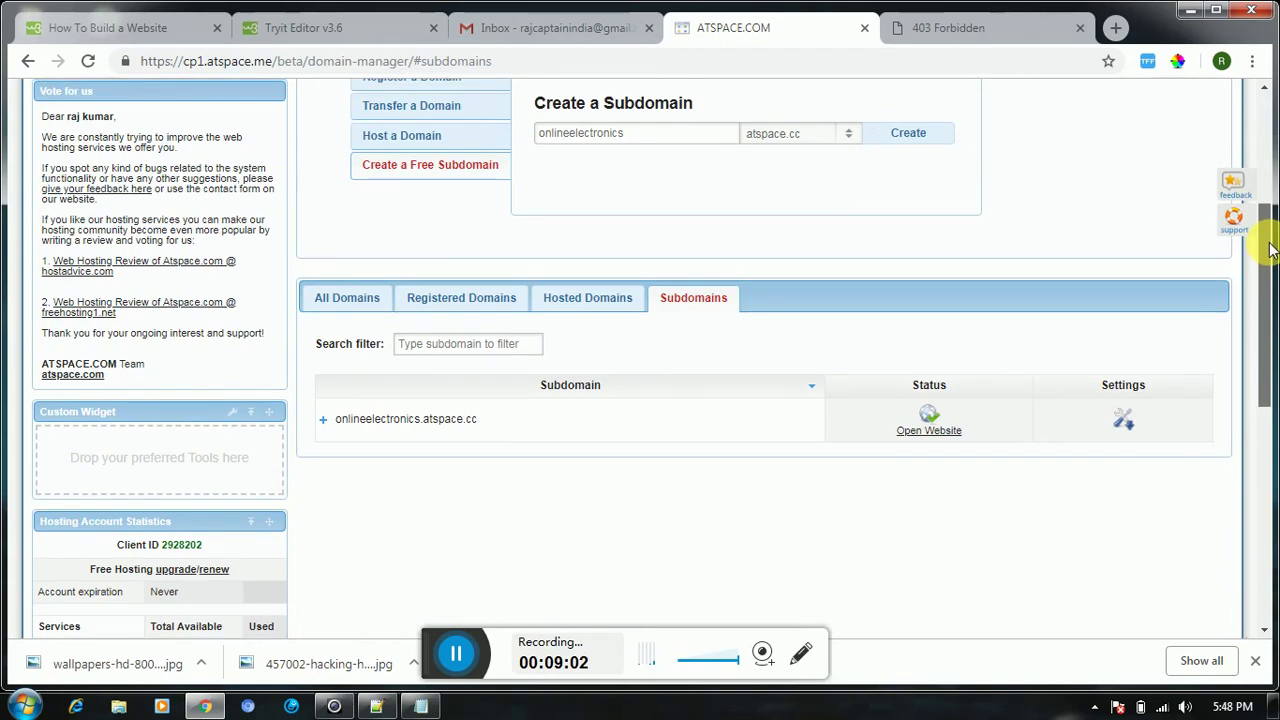
left_click(1124, 421)
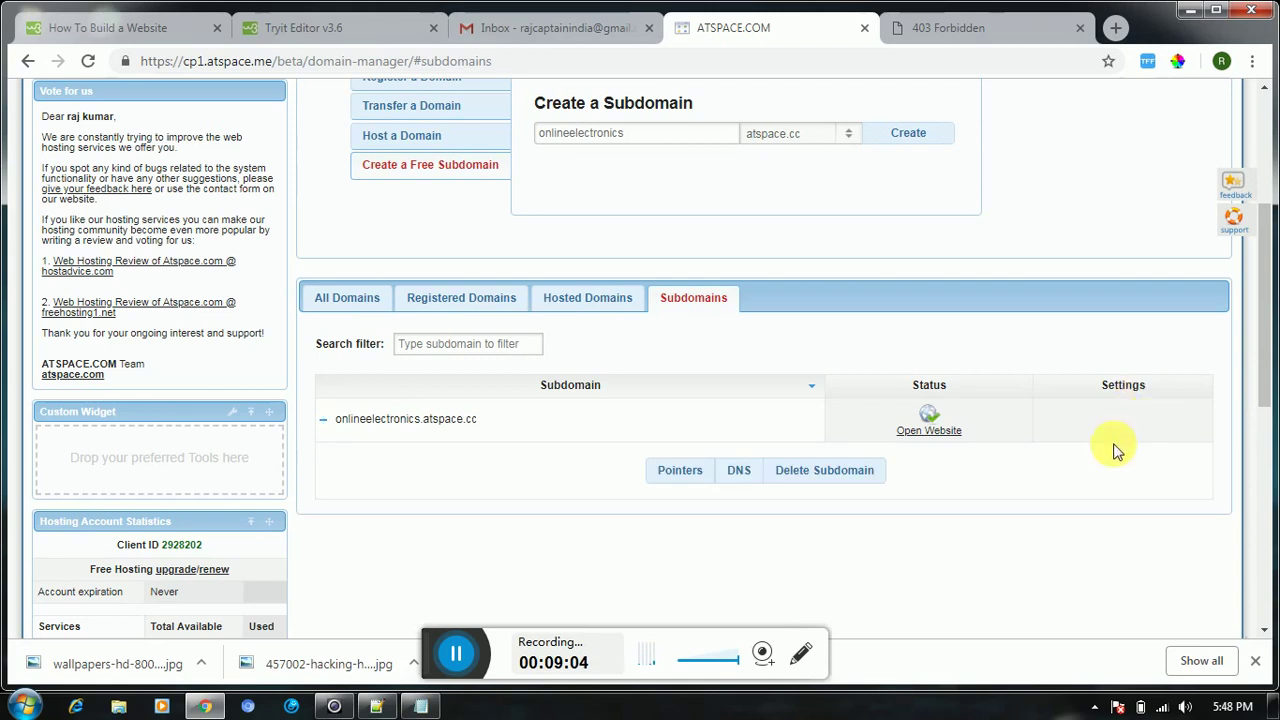
left_click_drag(1260, 343, 1262, 225)
mouse_move(225, 152)
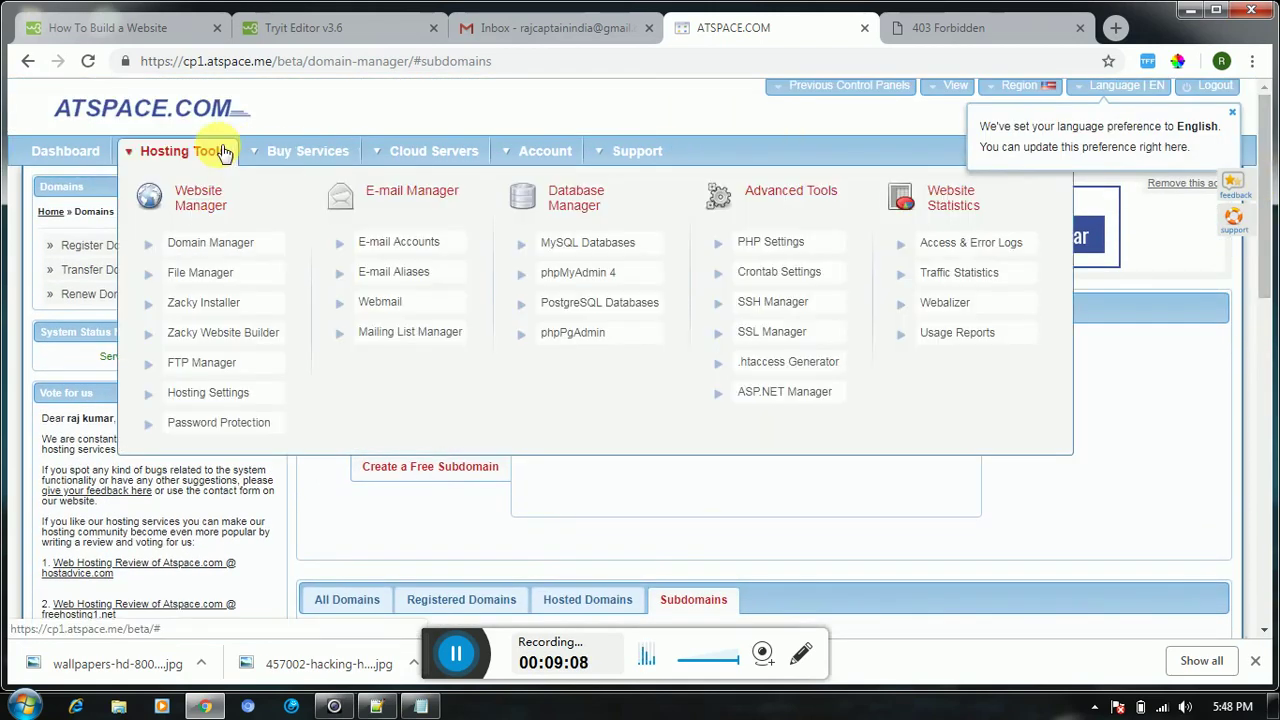
- Open the empty onlineelectronics.atspace.cc folder in File Manager, then go to the Tryit Editor tab
left_click(230, 282)
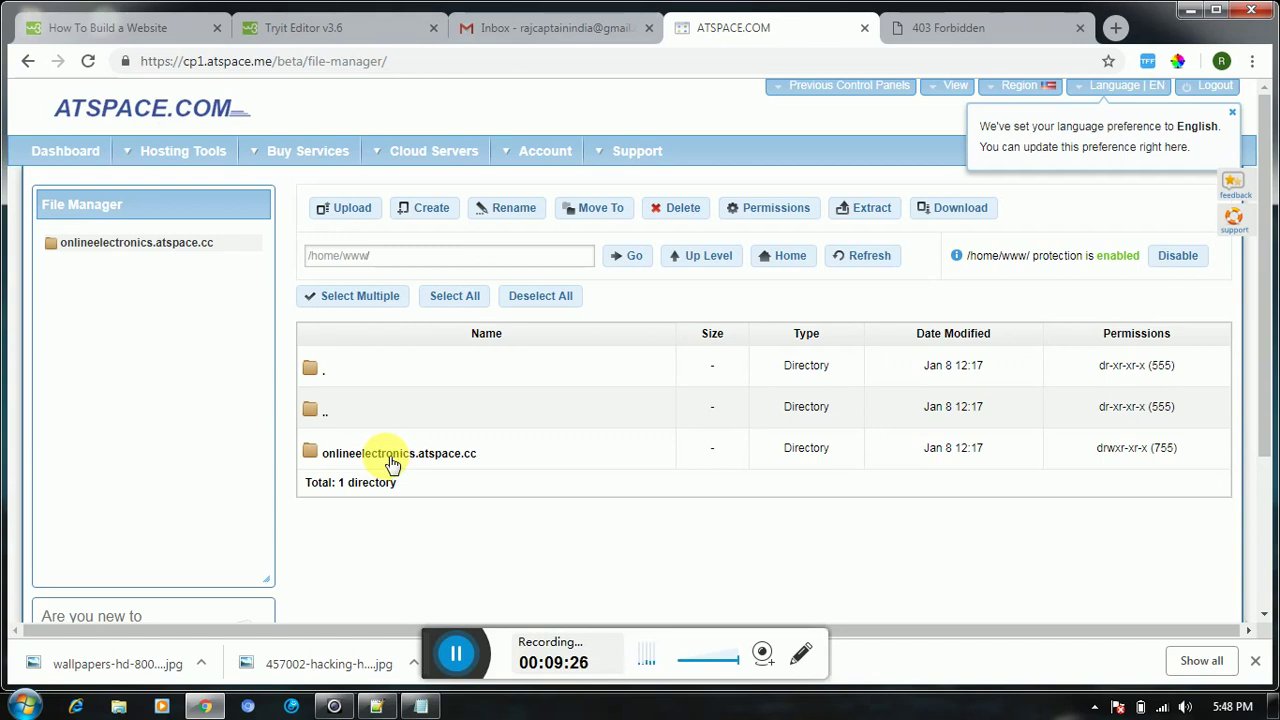
double_click(390, 455)
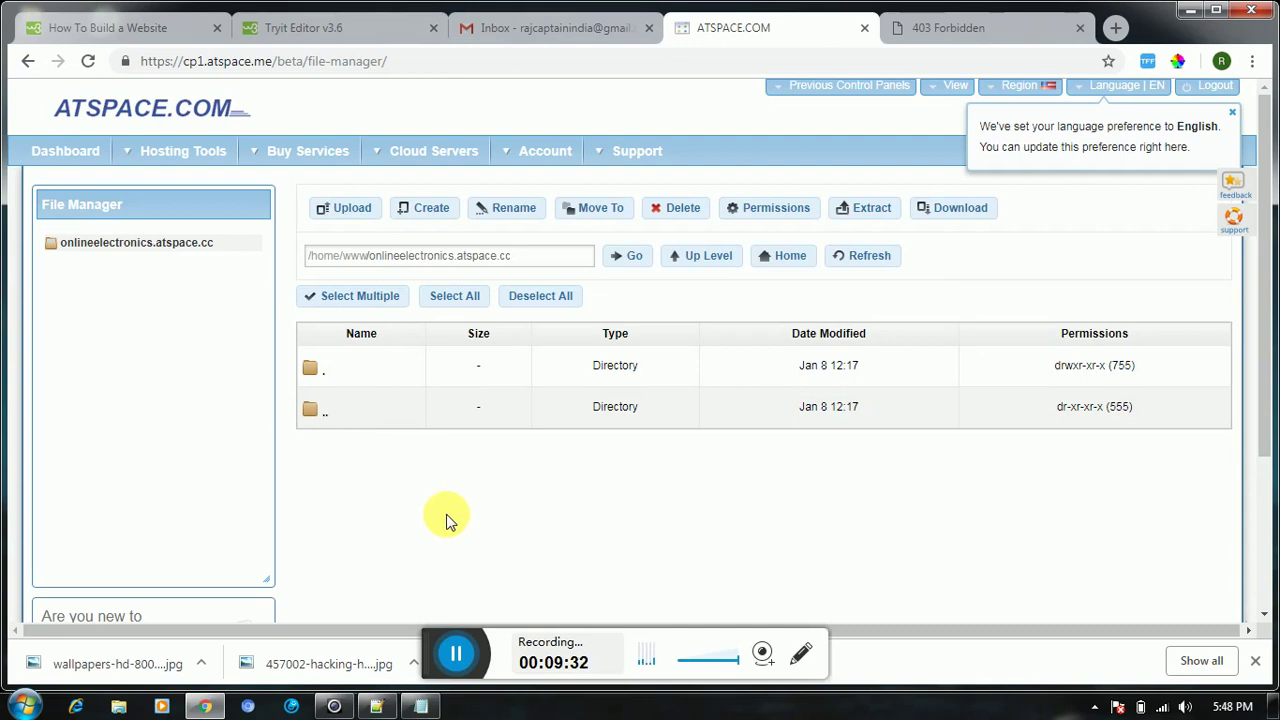
left_click(335, 38)
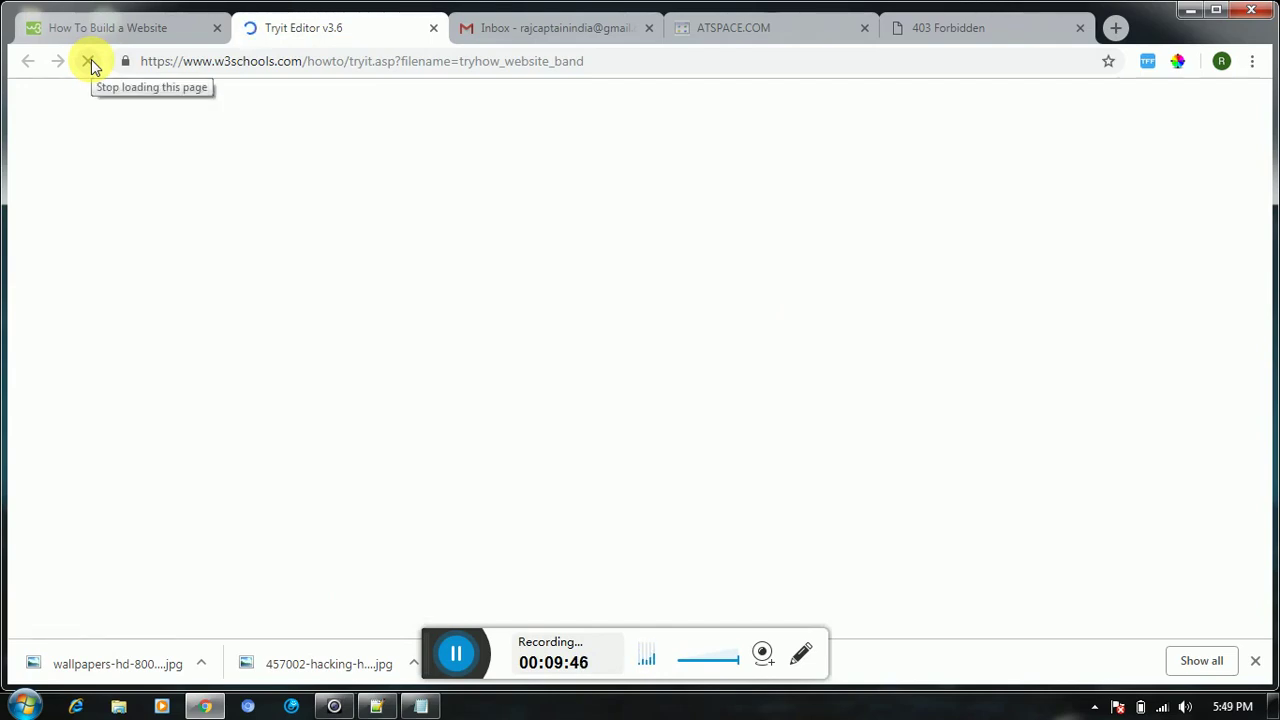
- Copy all of the band website code from the Tryit Editor's left pane, then minimize Chrome
left_click(695, 28)
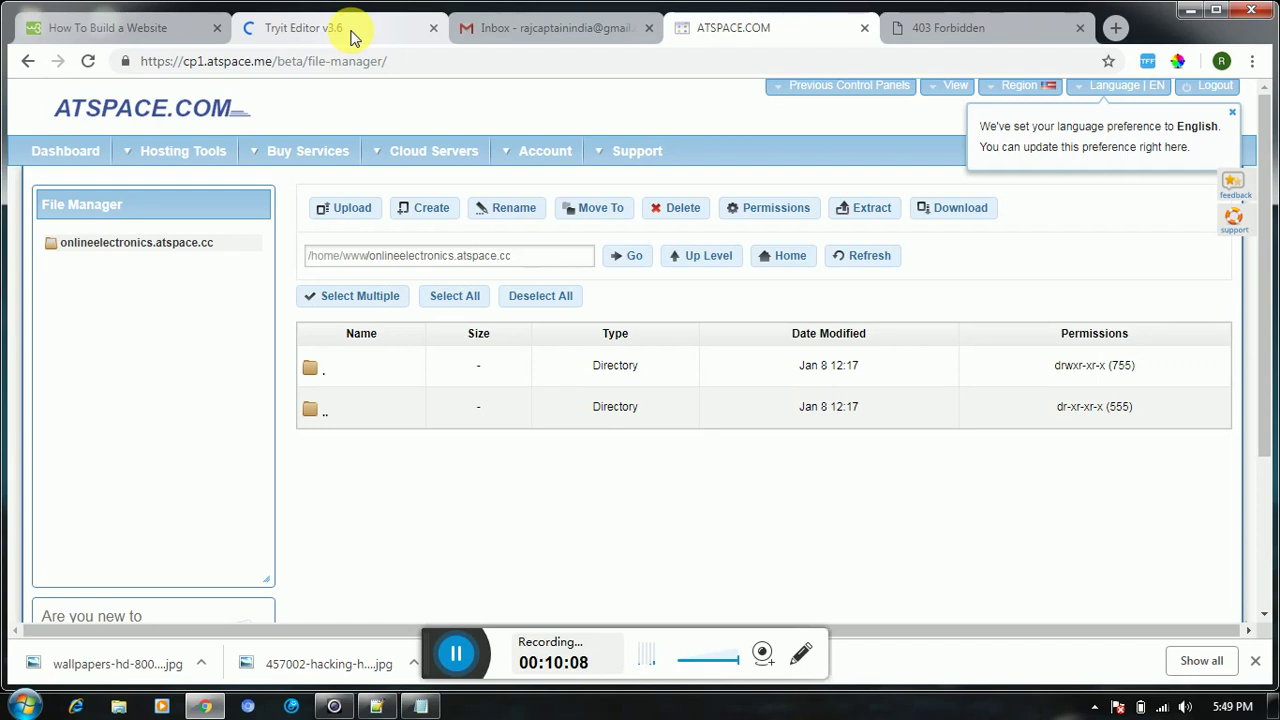
left_click(350, 30)
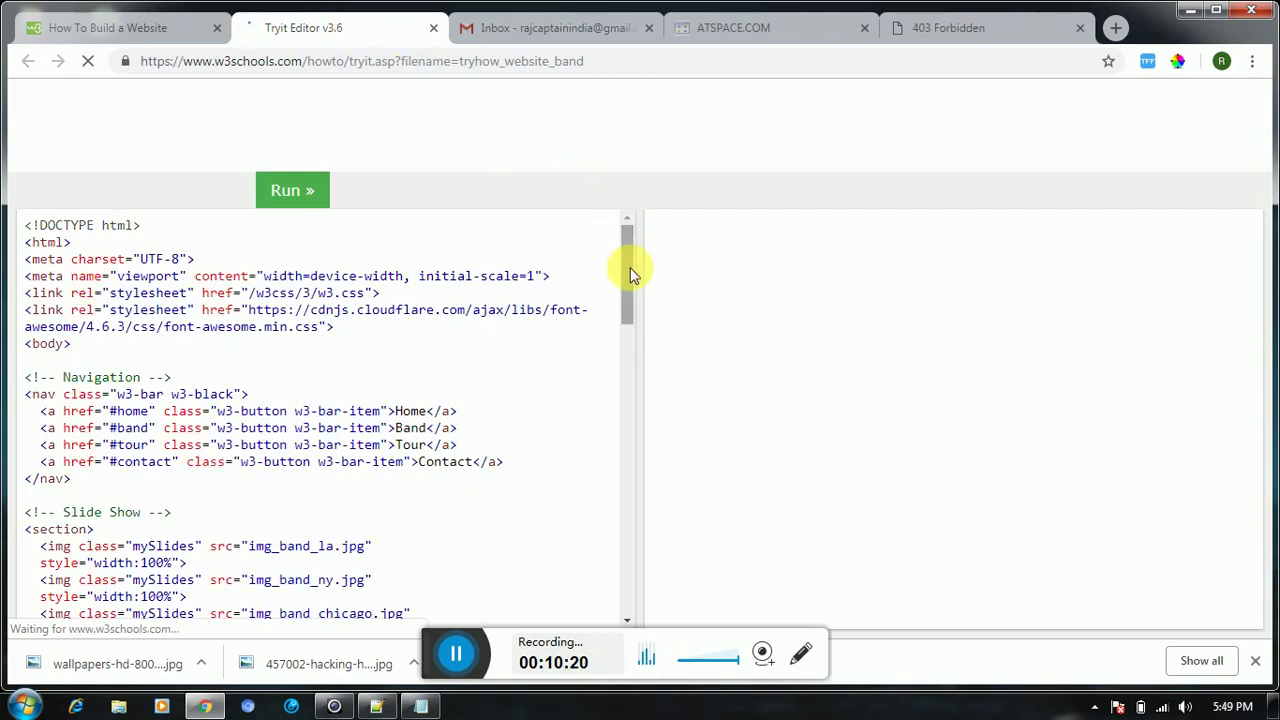
left_click(626, 349)
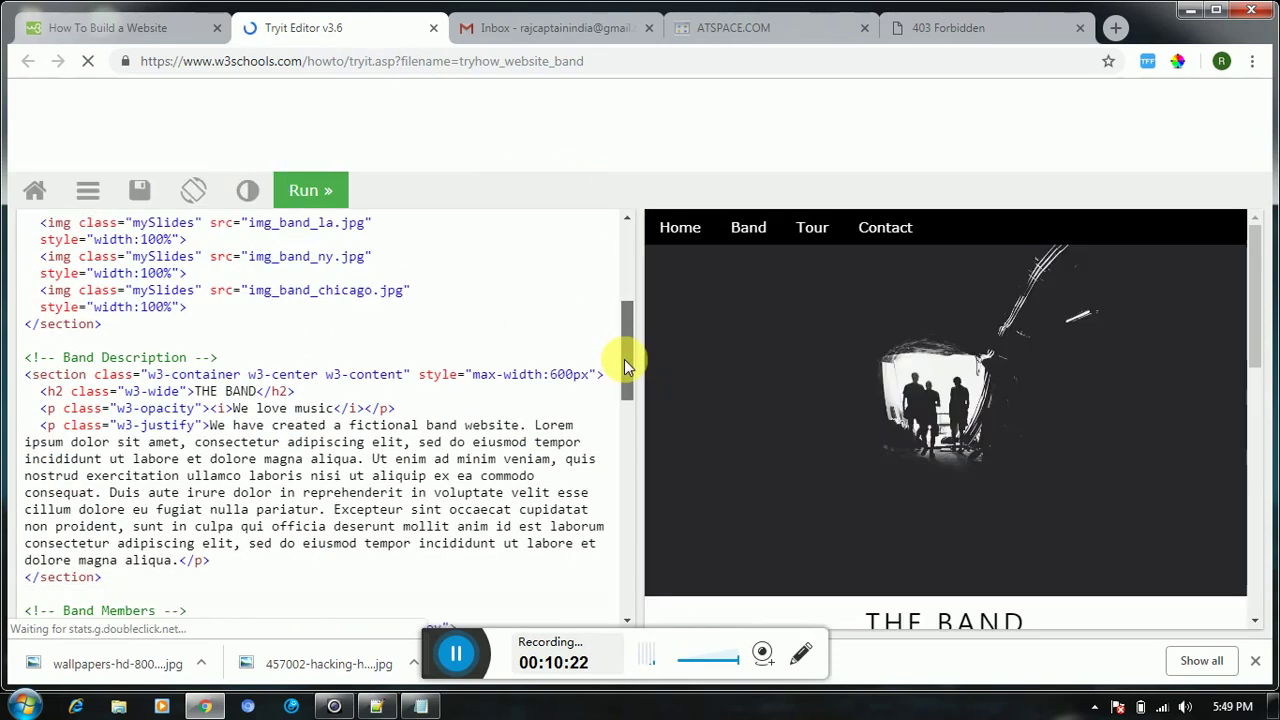
left_click_drag(624, 359, 762, 376)
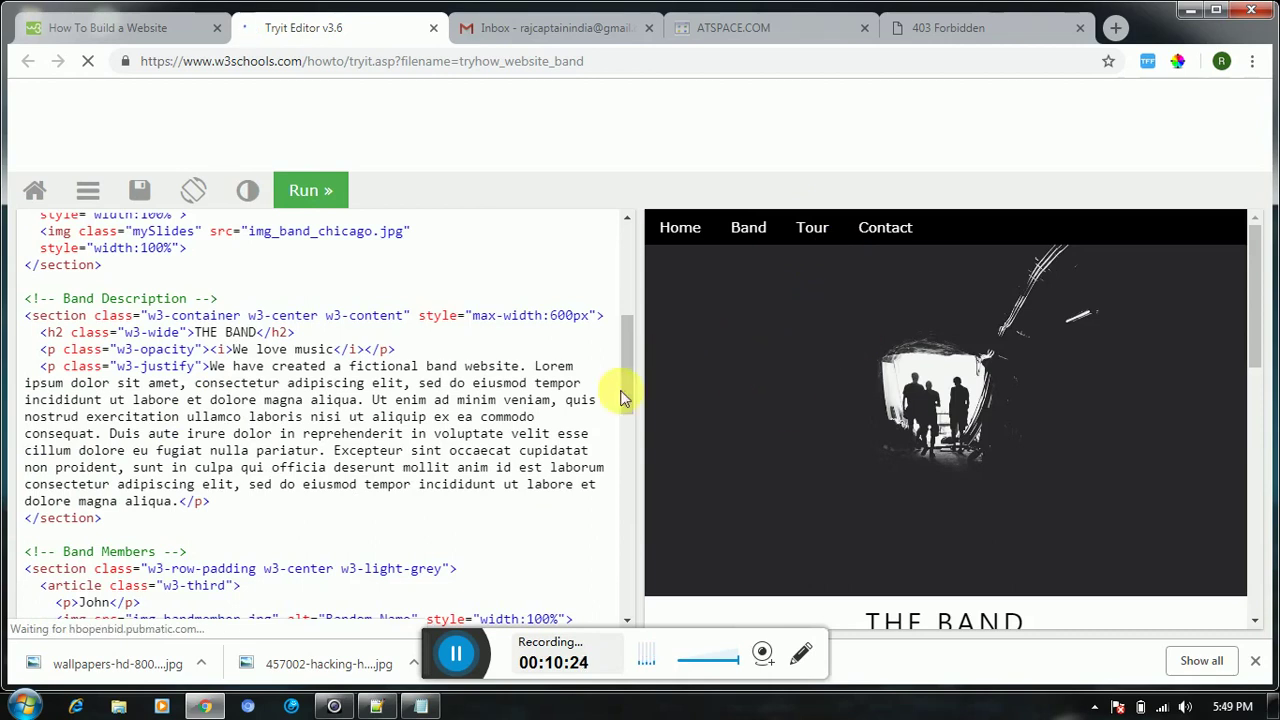
left_click_drag(626, 388, 106, 631)
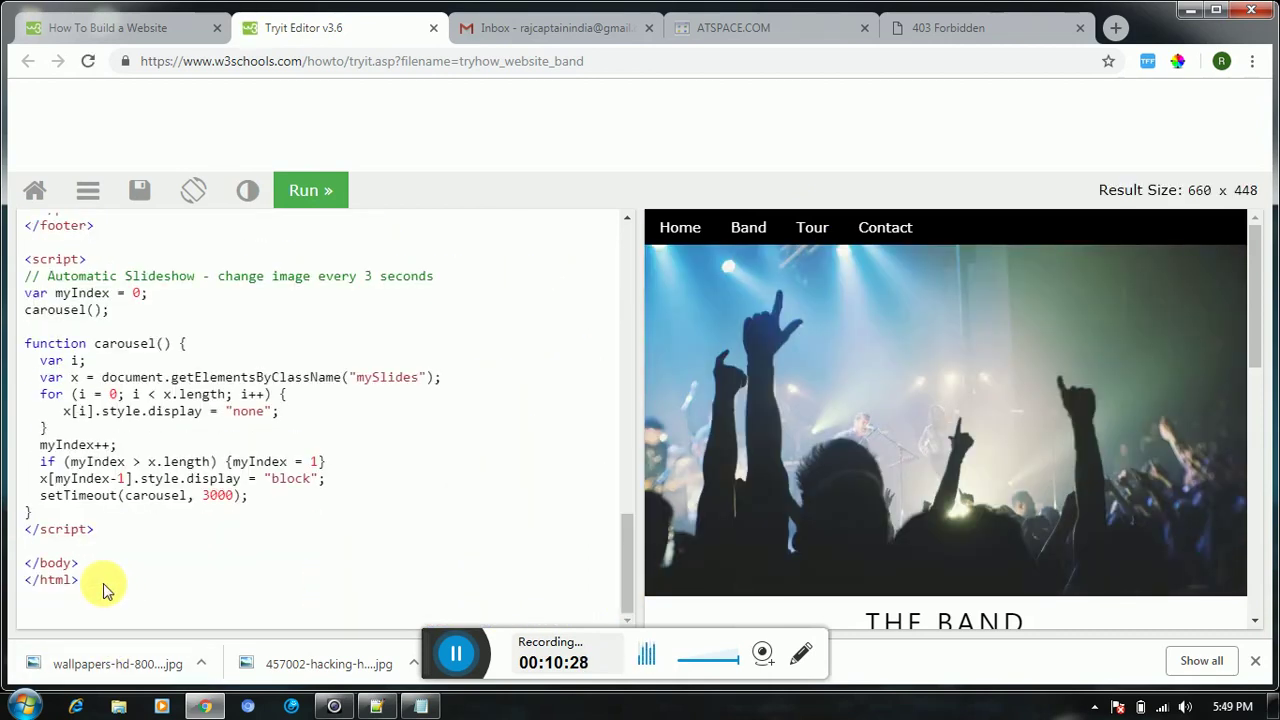
left_click(20, 259, "shift")
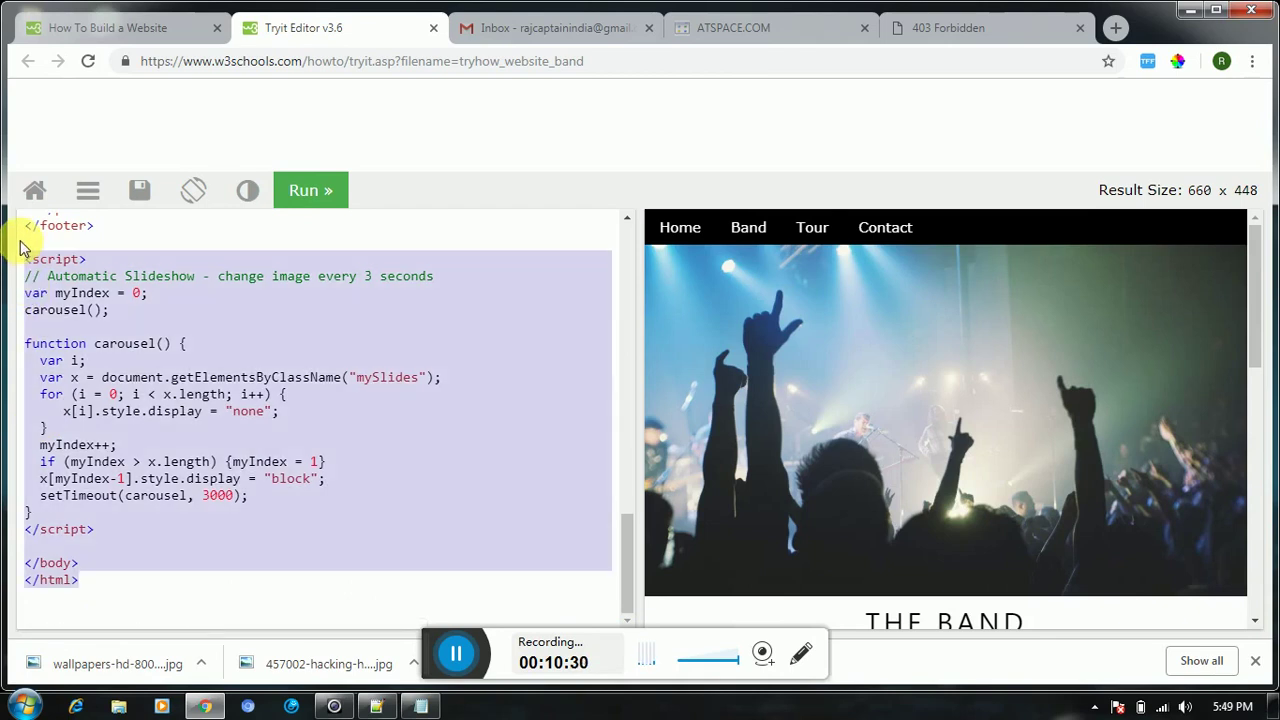
left_click_drag(34, 190, 10, 27)
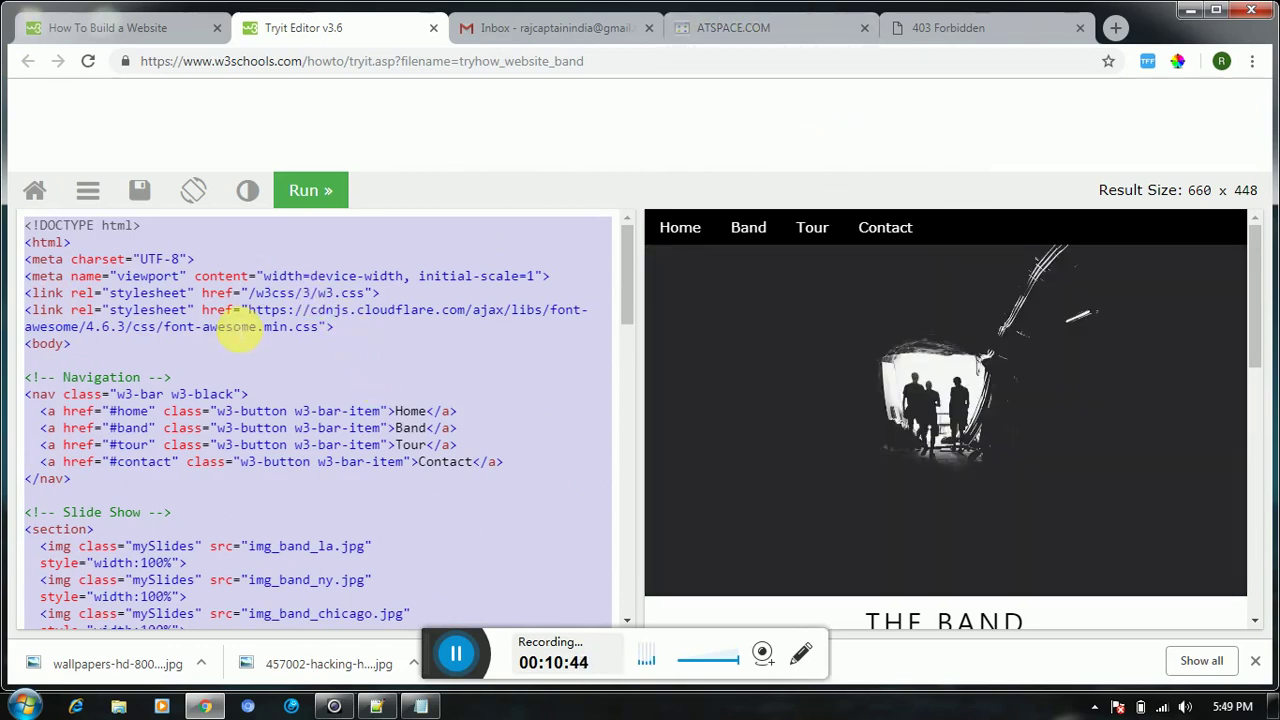
right_click(233, 328)
left_click(263, 357)
left_click(1195, 17)
- Open the Desktop's tutorial-1 folder and paste the copied website code into Notepad++
left_click(908, 109)
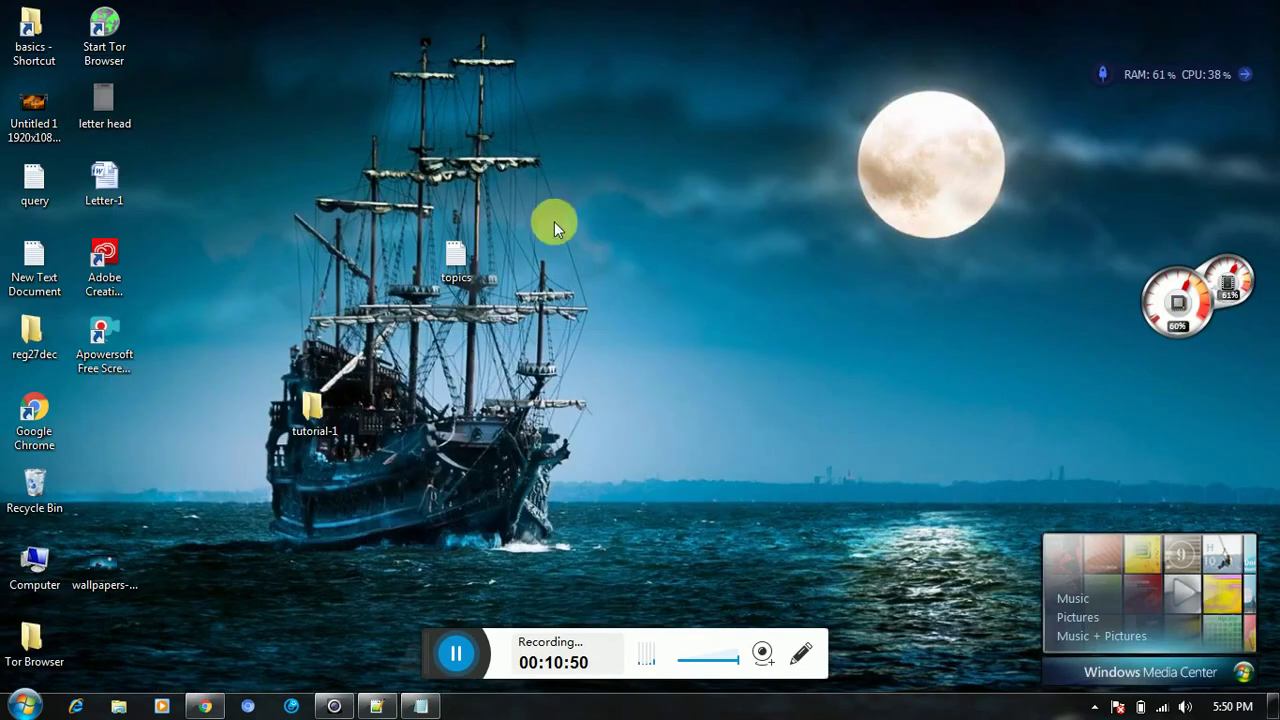
double_click(302, 402)
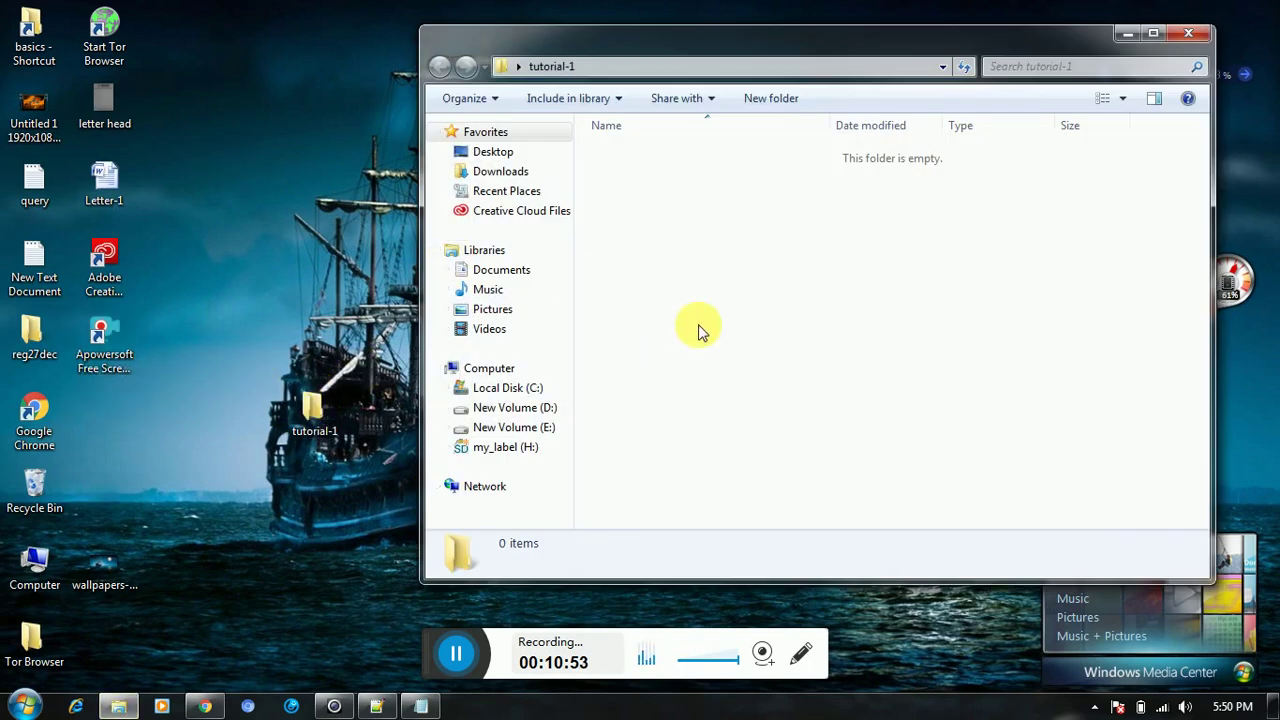
right_click(700, 332)
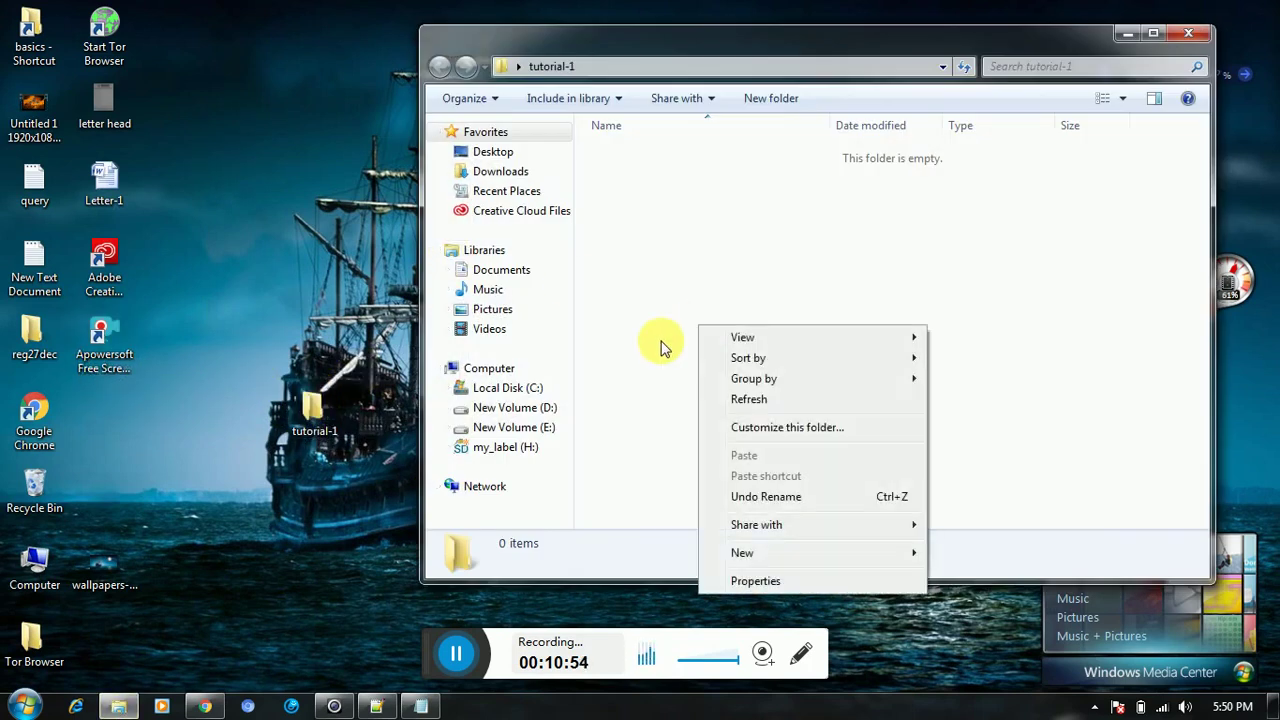
left_click(443, 606)
left_click(378, 706)
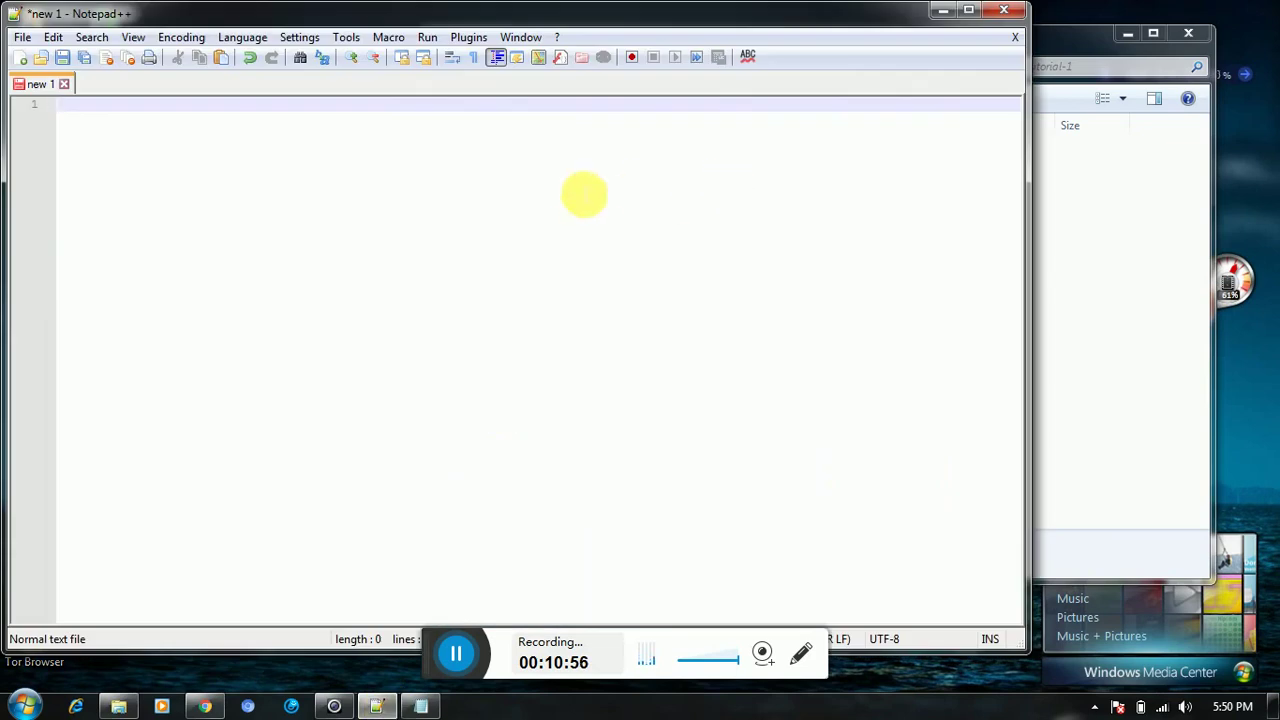
key("ctrl+v")
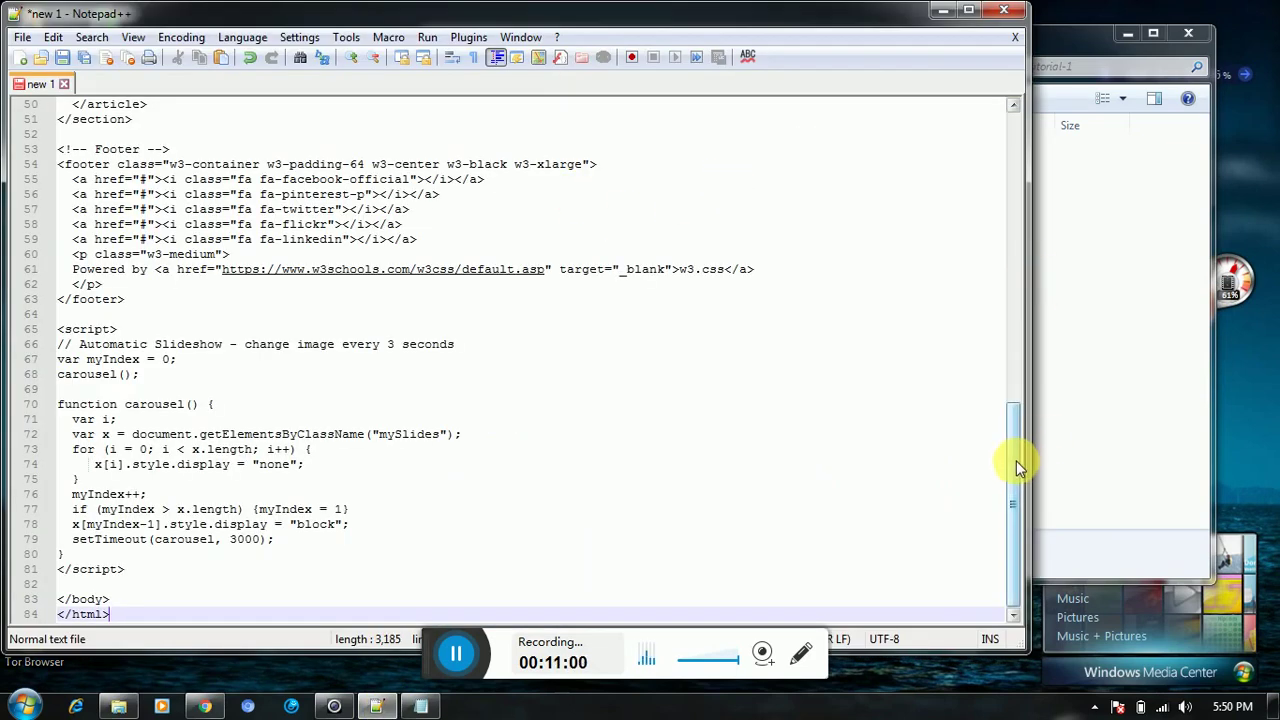
- Save the Notepad++ document as index.html in Desktop\tutorial-1
left_click_drag(1014, 463, 1020, 172)
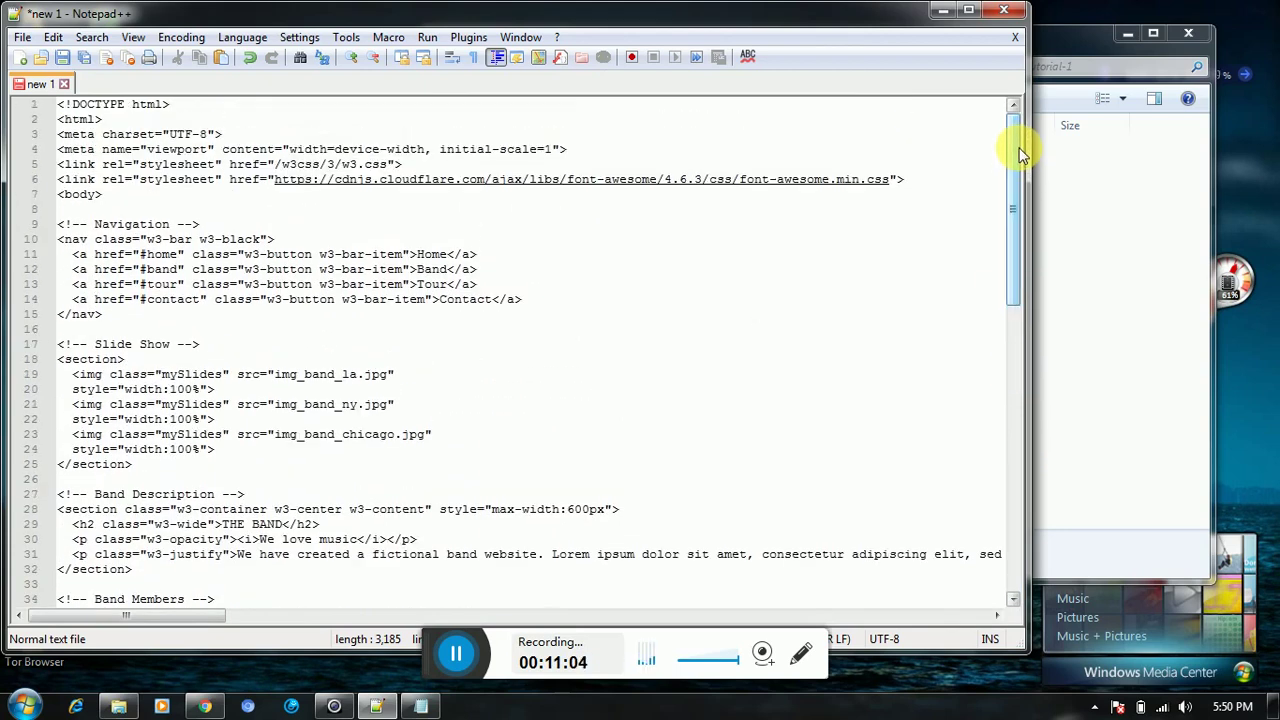
left_click(22, 38)
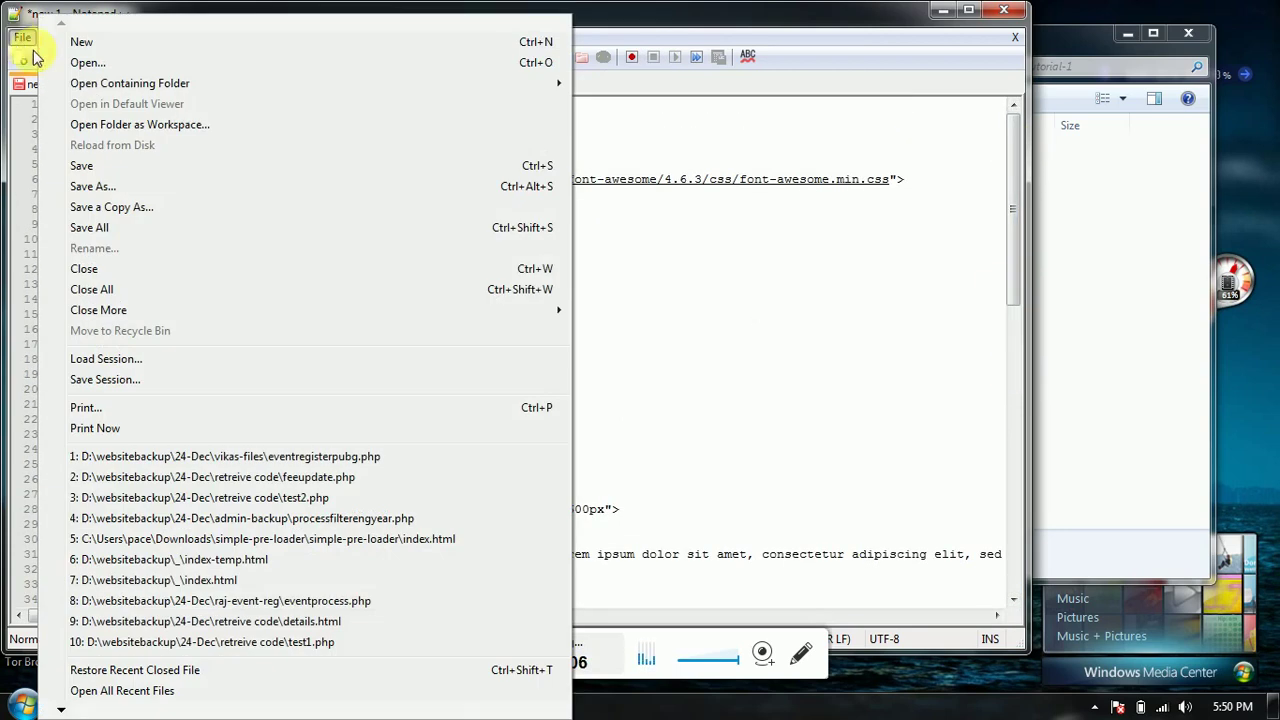
left_click(92, 186)
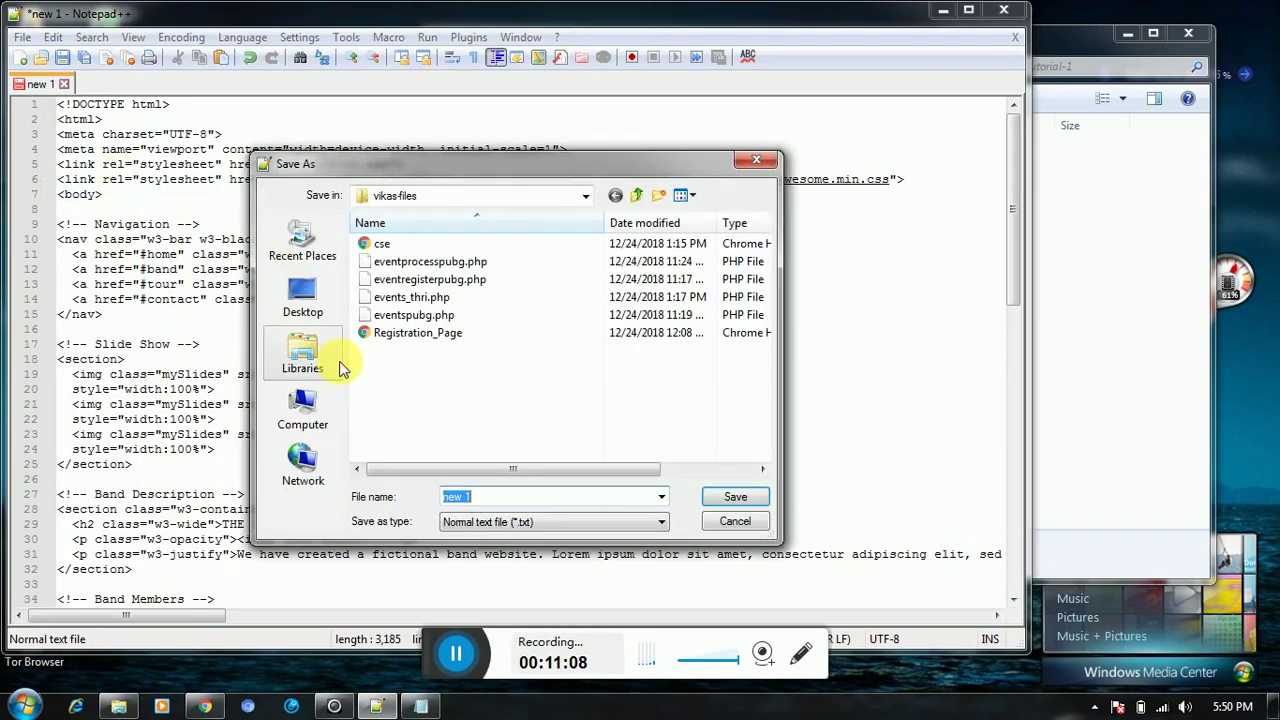
left_click(320, 311)
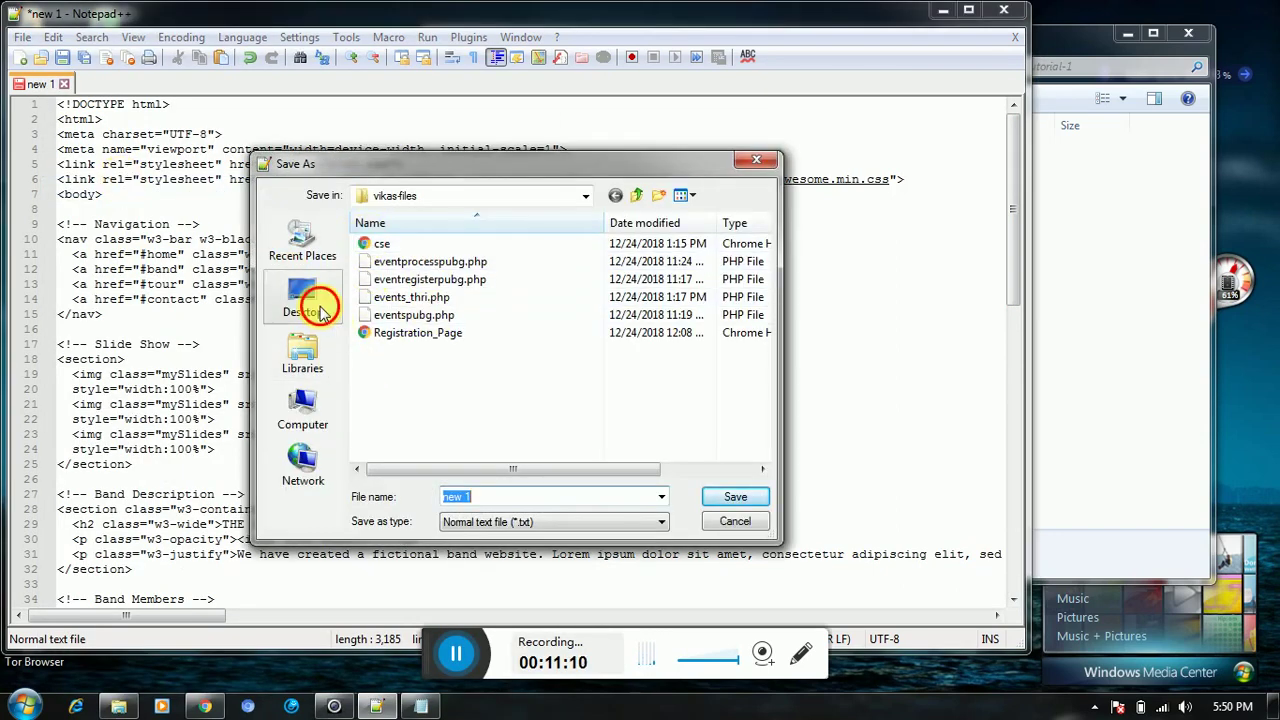
left_click(466, 335)
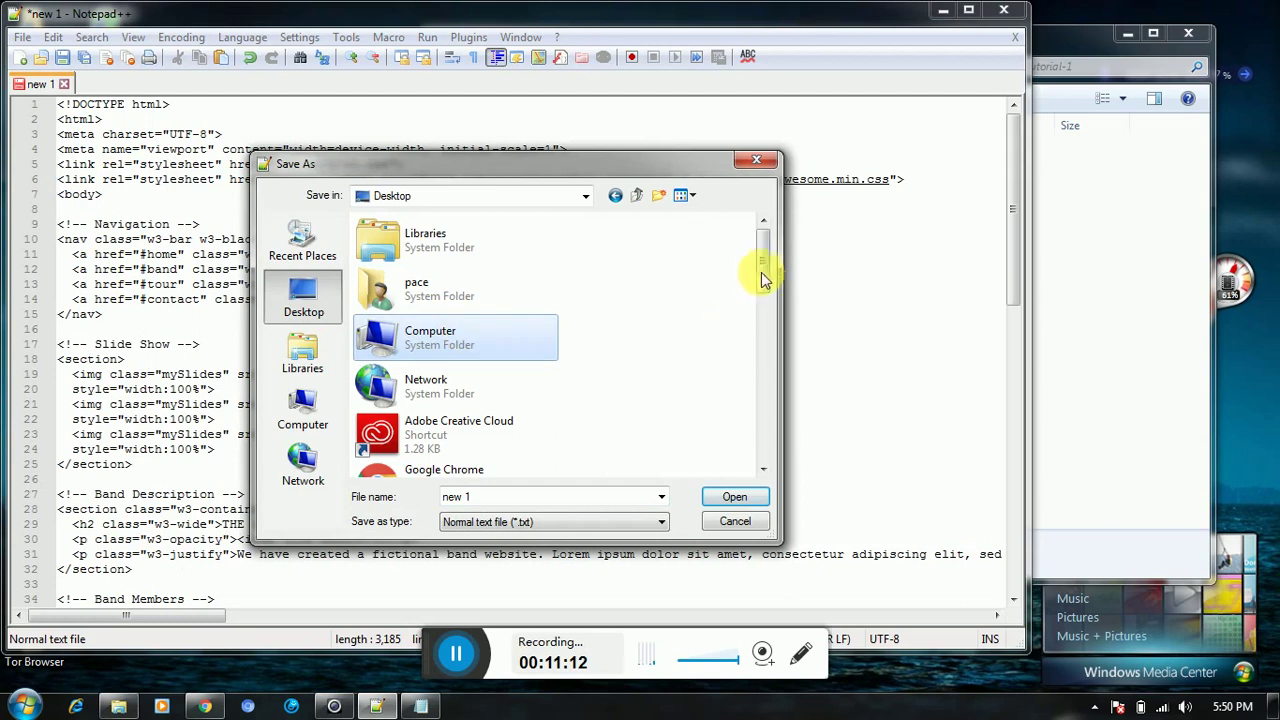
left_click_drag(762, 280, 765, 340)
left_click(527, 314)
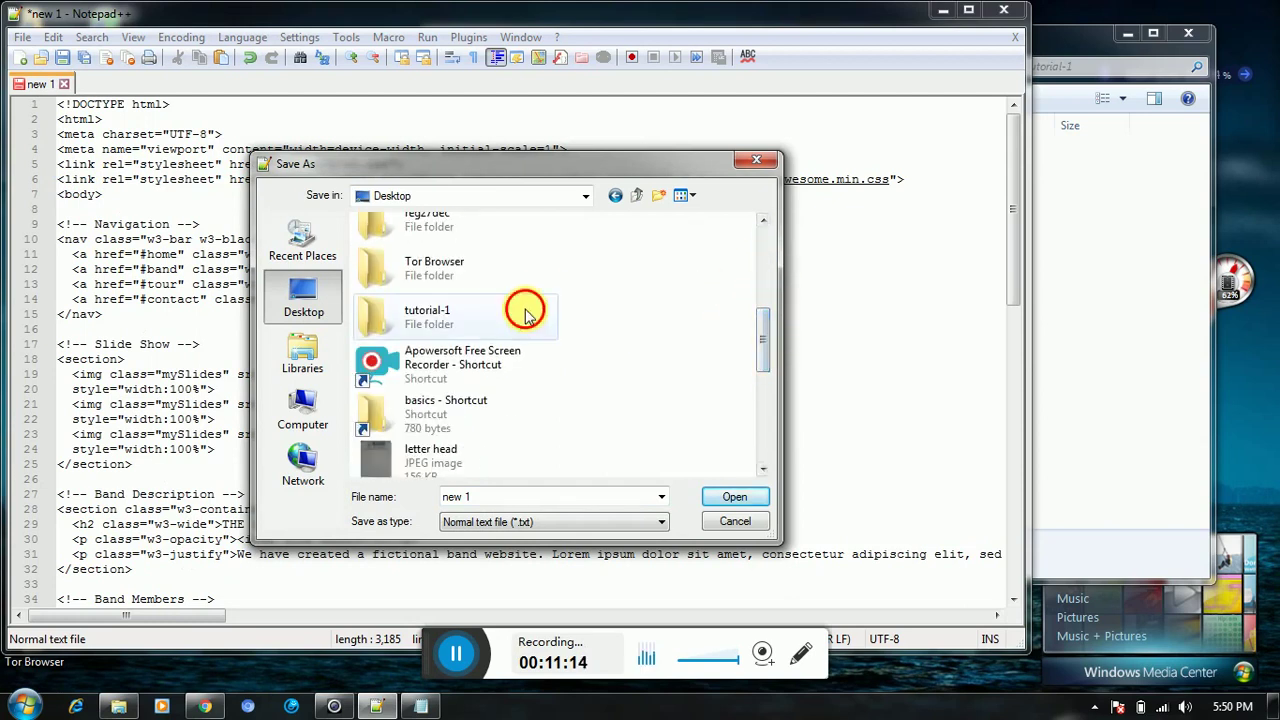
double_click(527, 314)
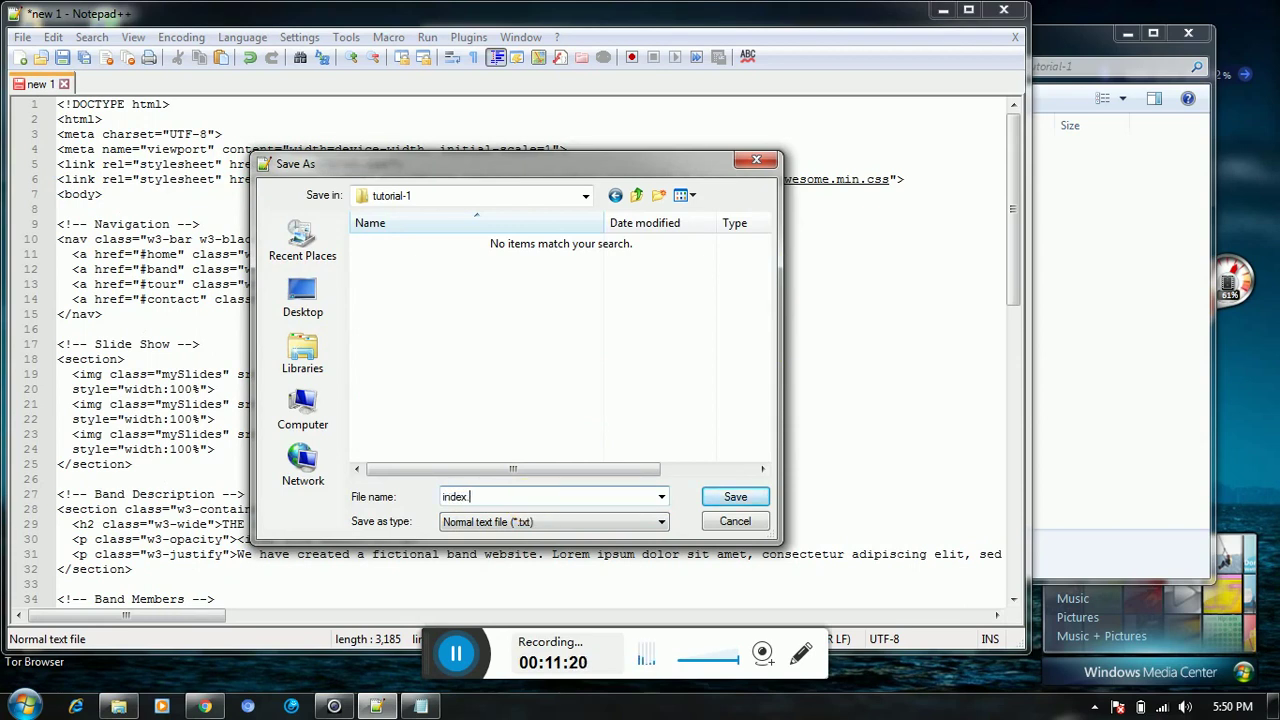
left_click(738, 497)
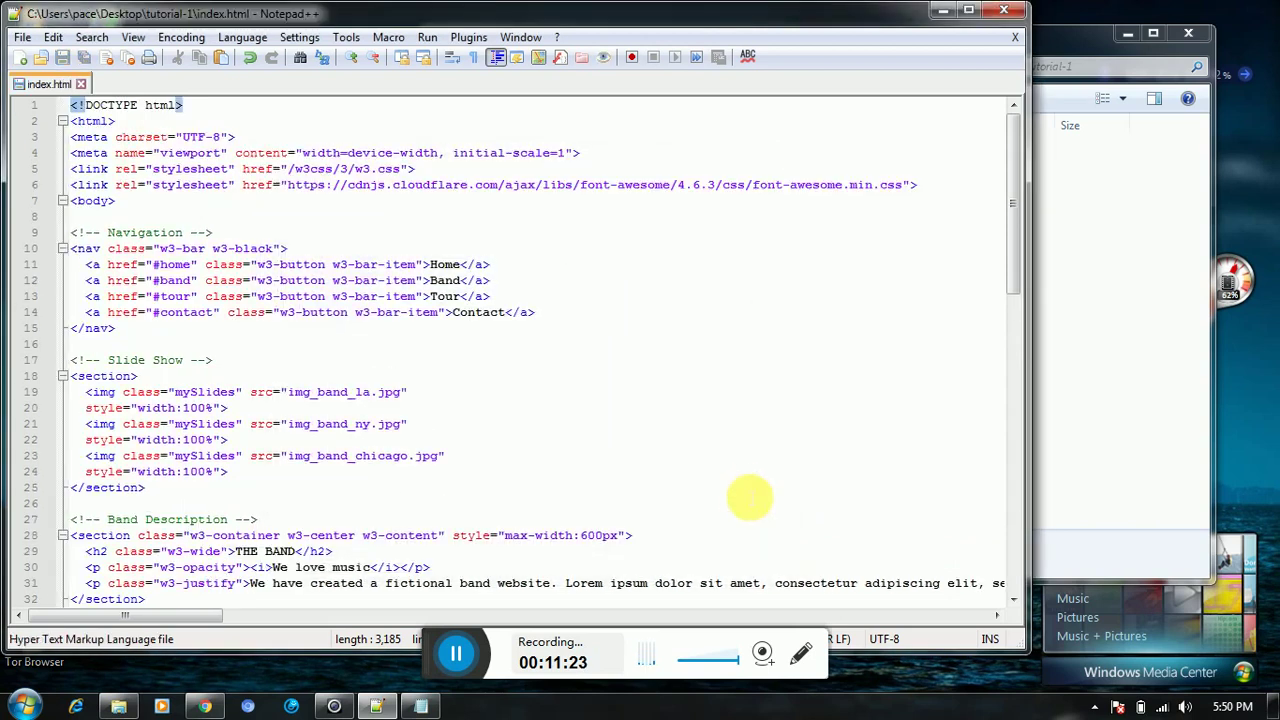
- Double-click index in the tutorial-1 folder and check the browser window it opens in
left_click(1085, 322)
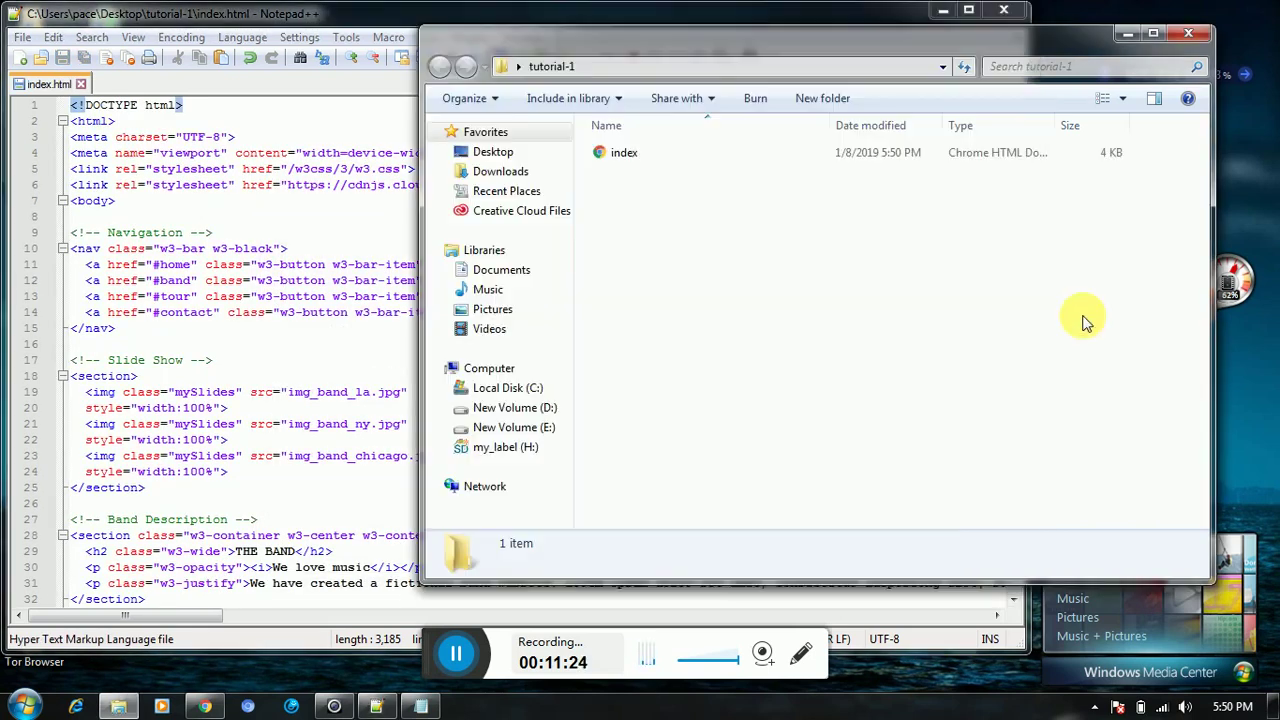
double_click(687, 153)
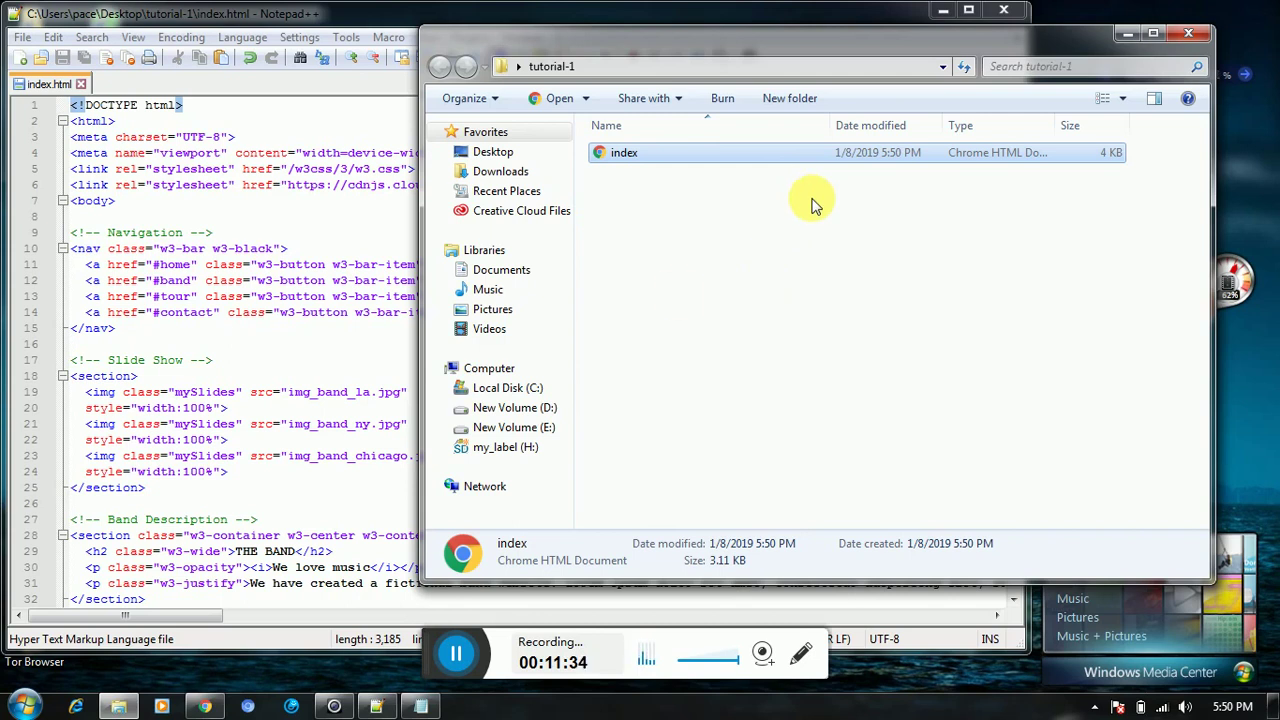
left_click(618, 386)
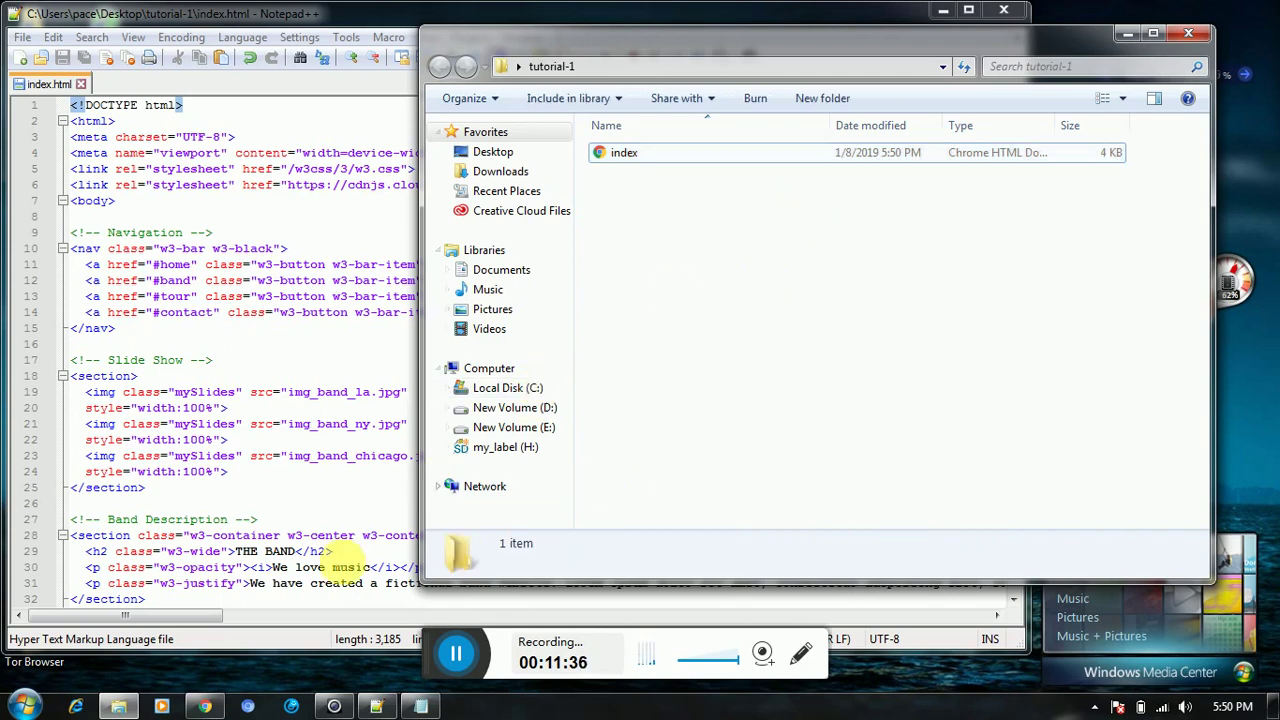
left_click(210, 705)
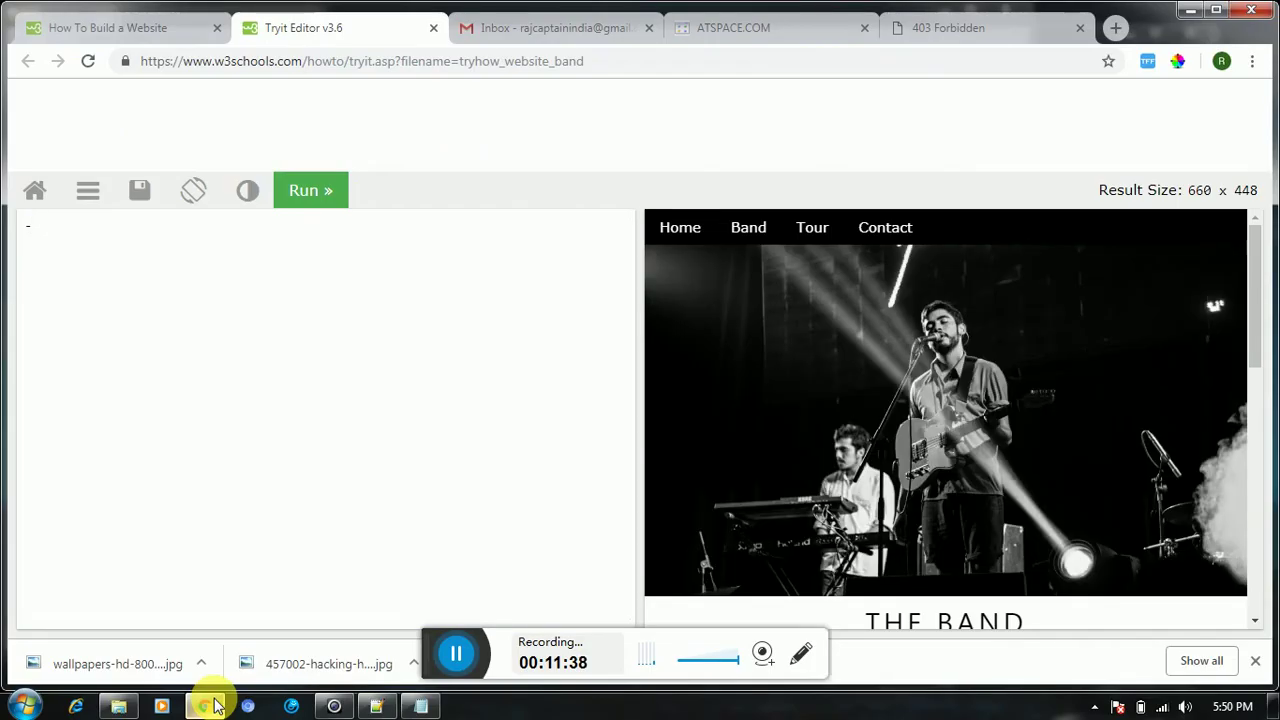
left_click(210, 705)
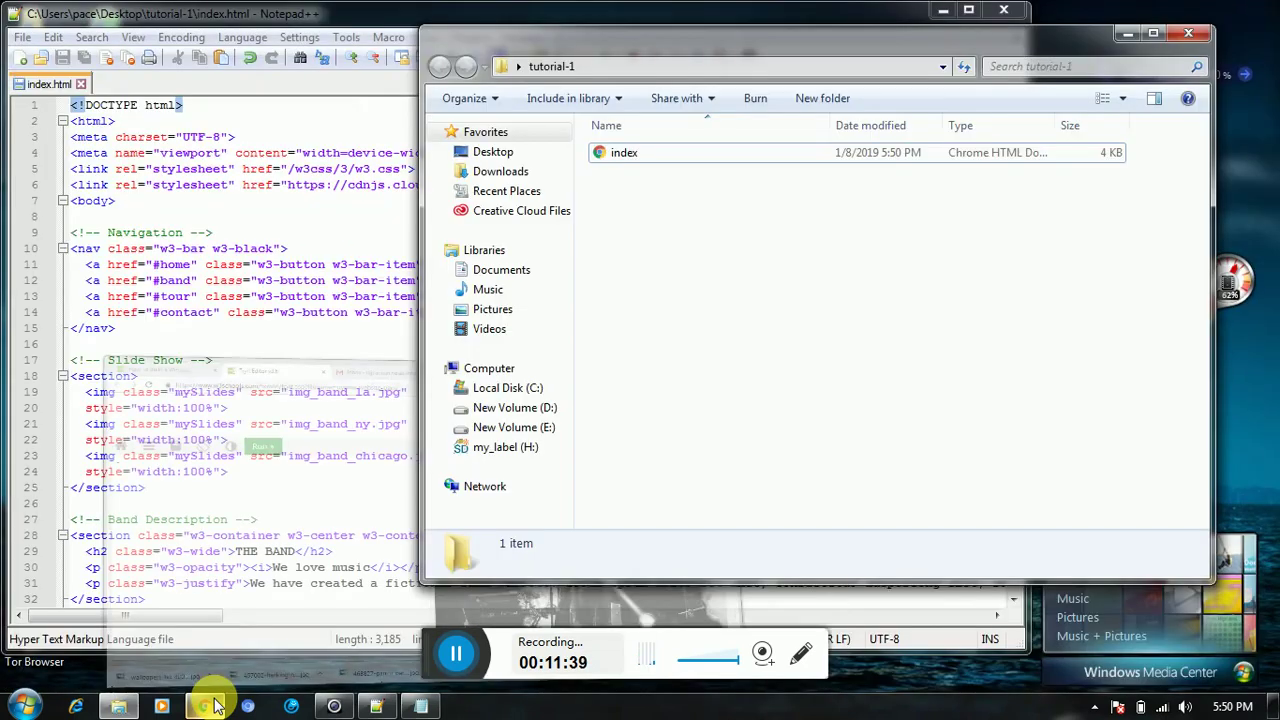
left_click(613, 156)
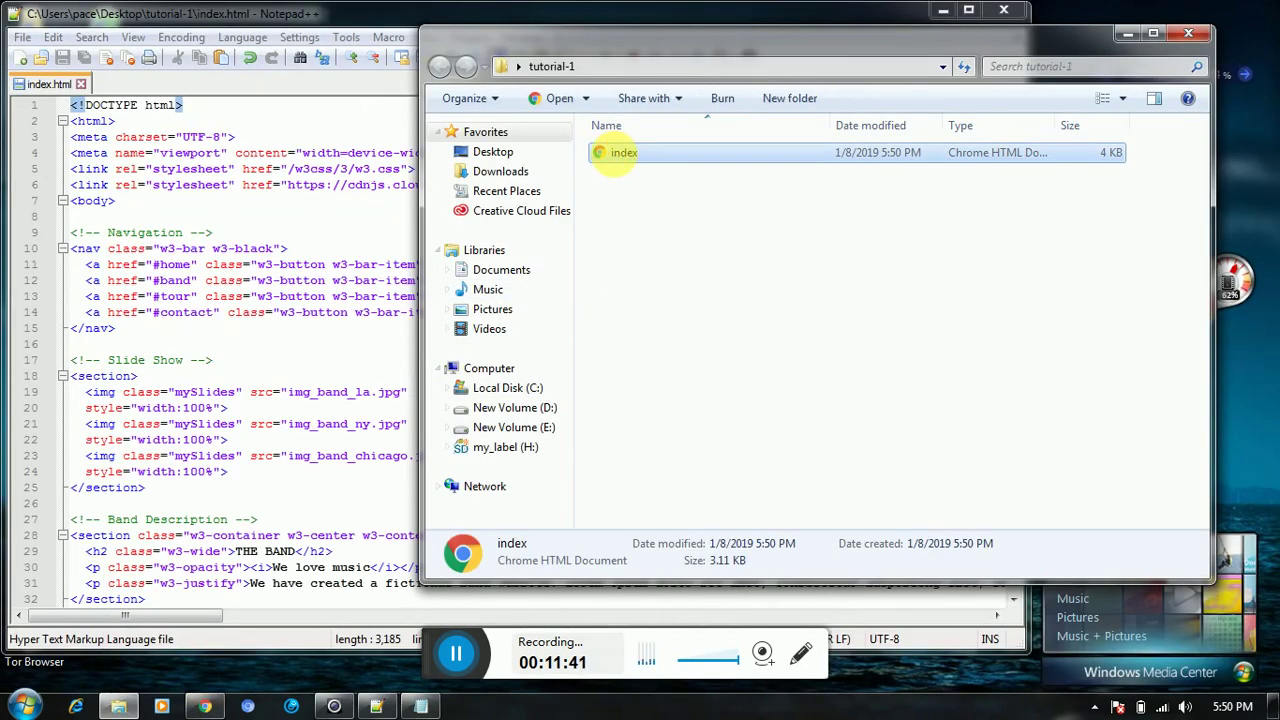
left_click(677, 223)
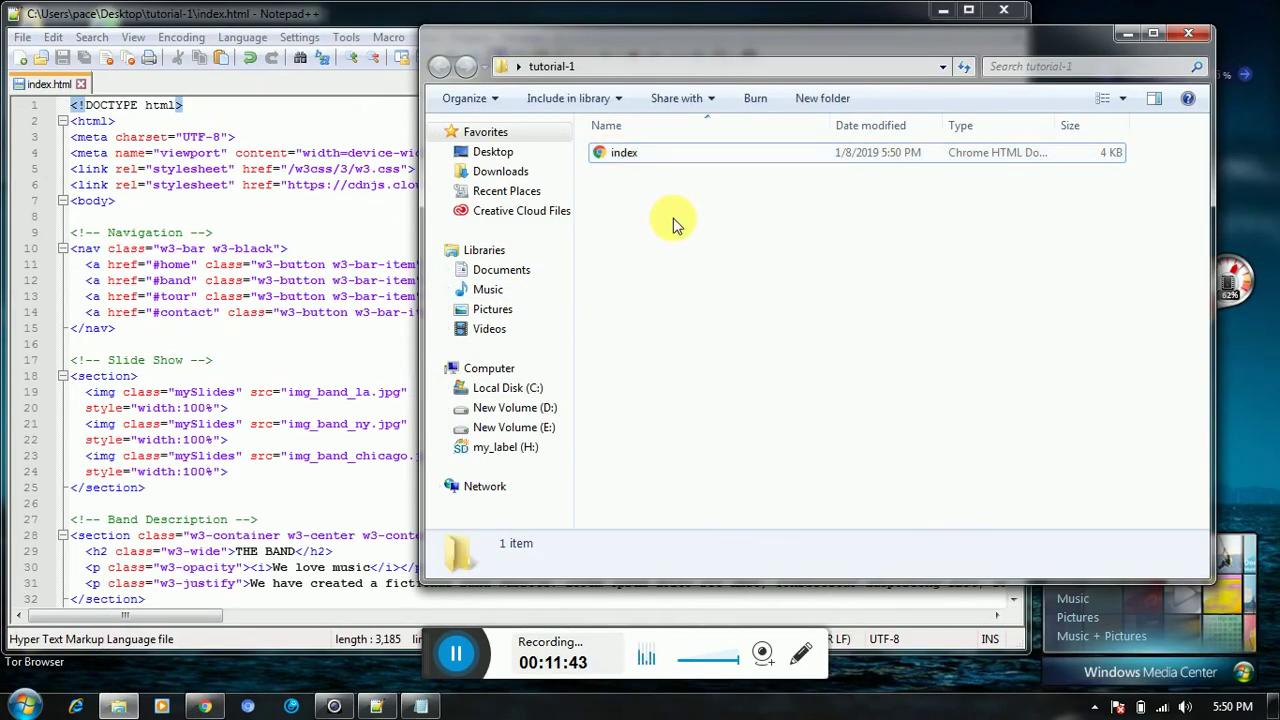
left_click(206, 706)
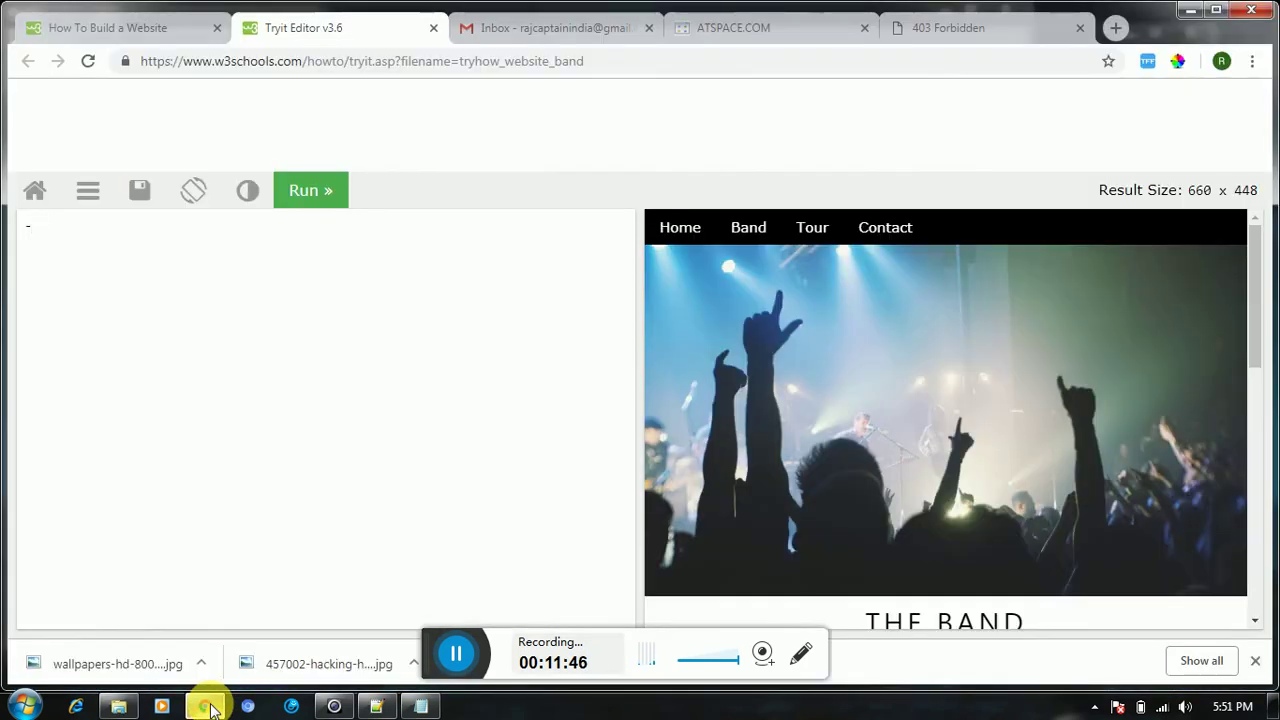
left_click(210, 707)
left_click(210, 707)
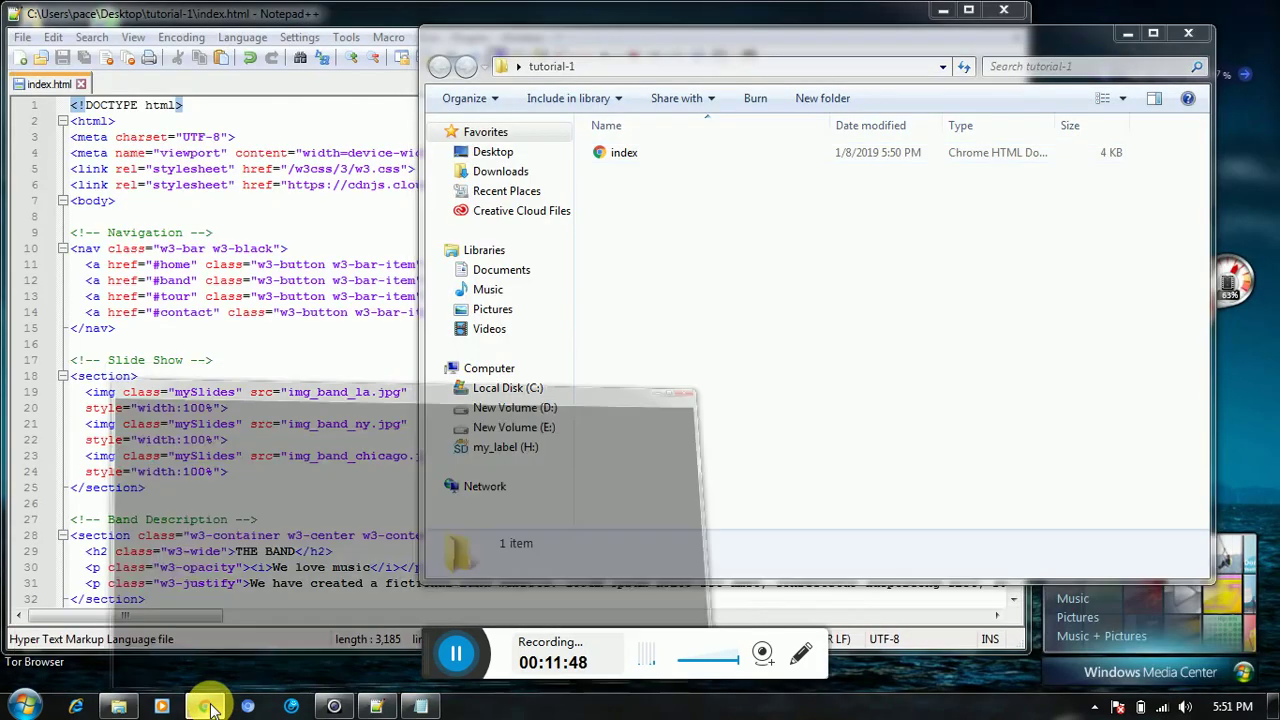
left_click(210, 707)
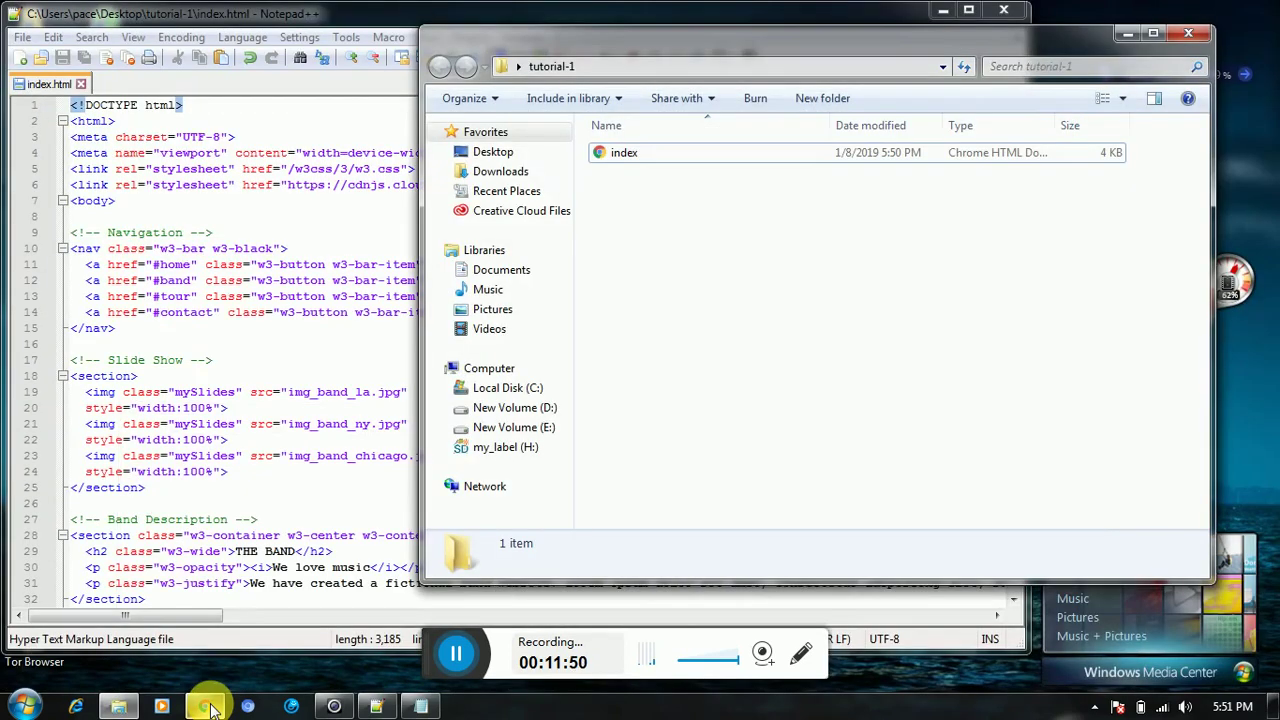
- Open the index file in Chromium via Open with
left_click(634, 158)
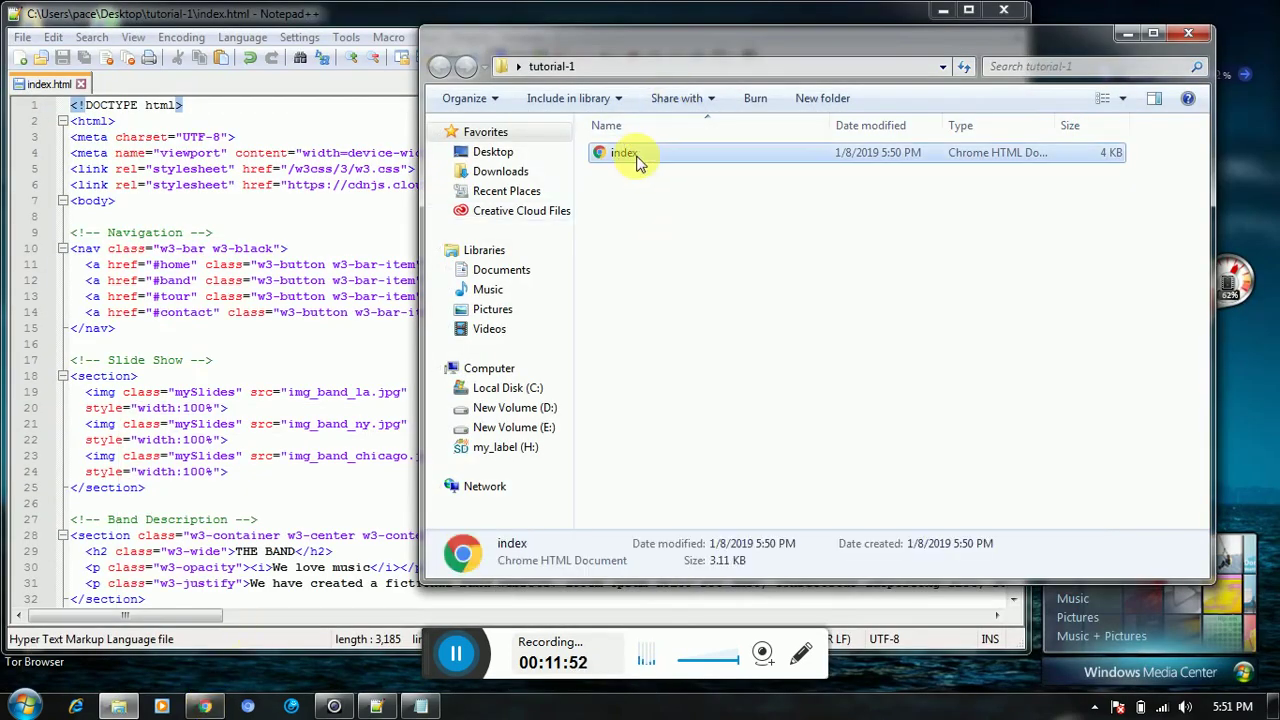
right_click(636, 156)
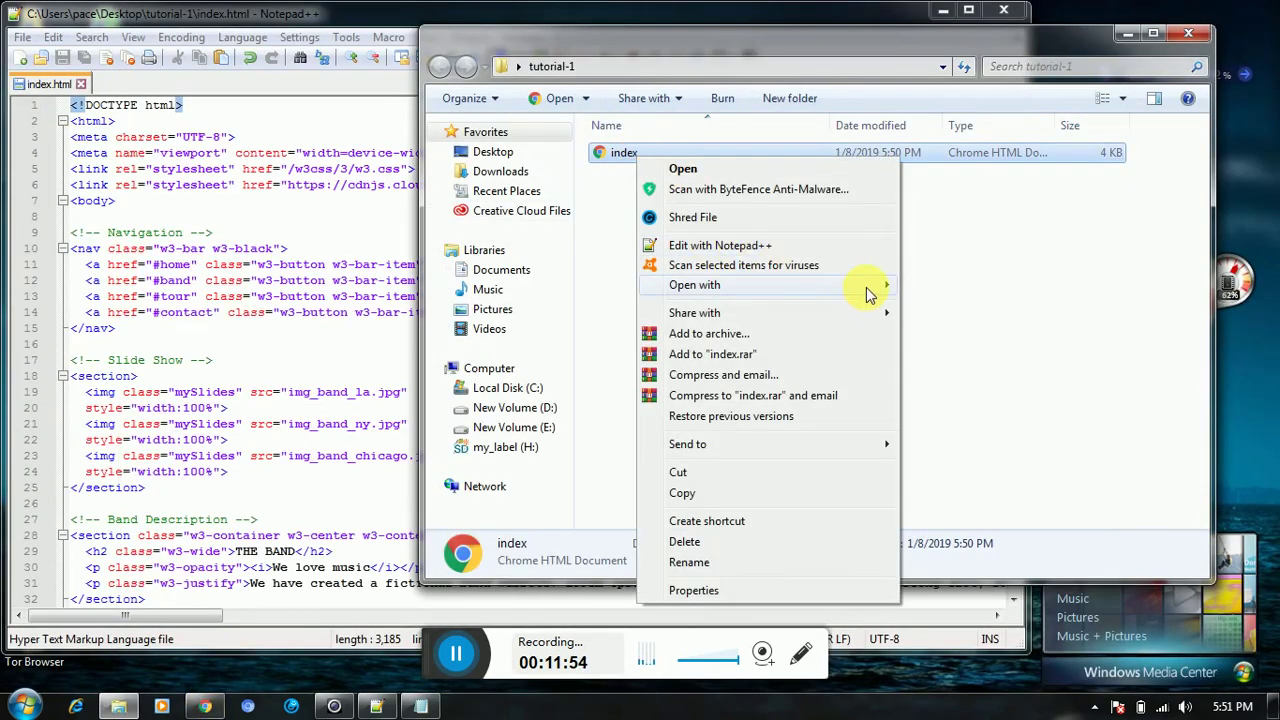
mouse_move(880, 287)
left_click(930, 288)
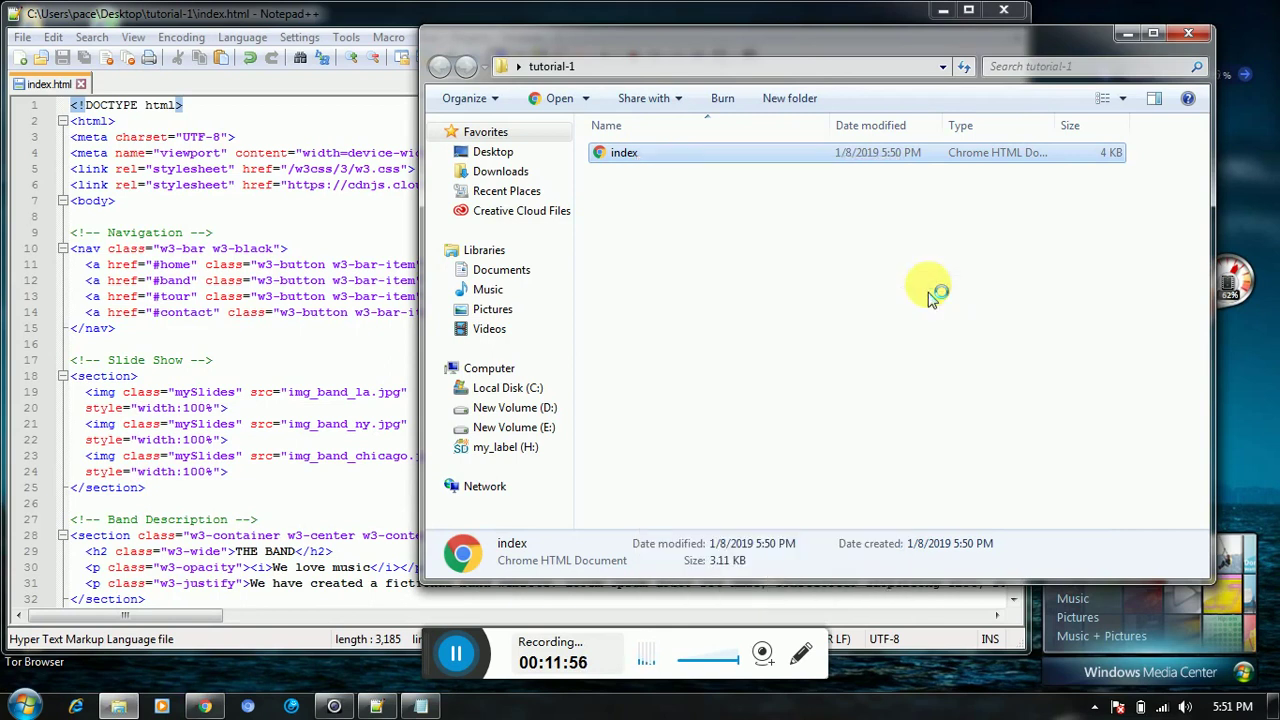
right_click(723, 156)
- Close the first browser window, open index.html in Google Chrome via Open with, then minimize it
left_click(563, 35)
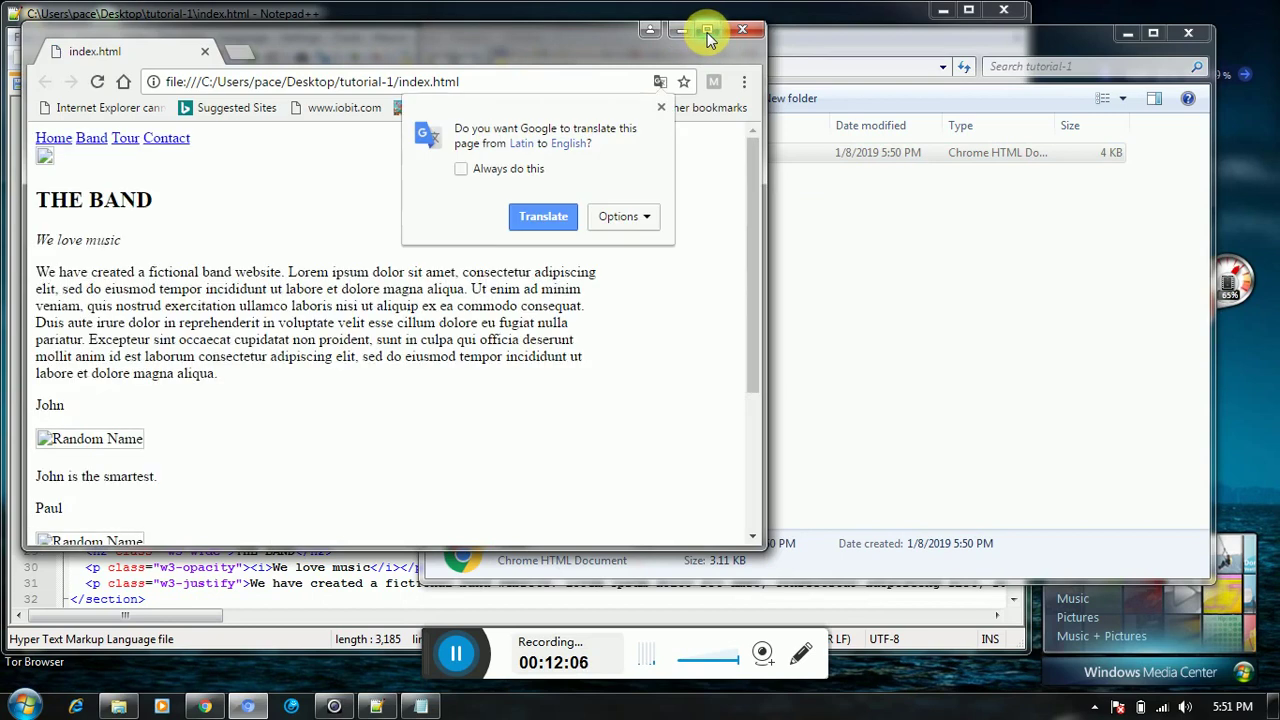
left_click(545, 218)
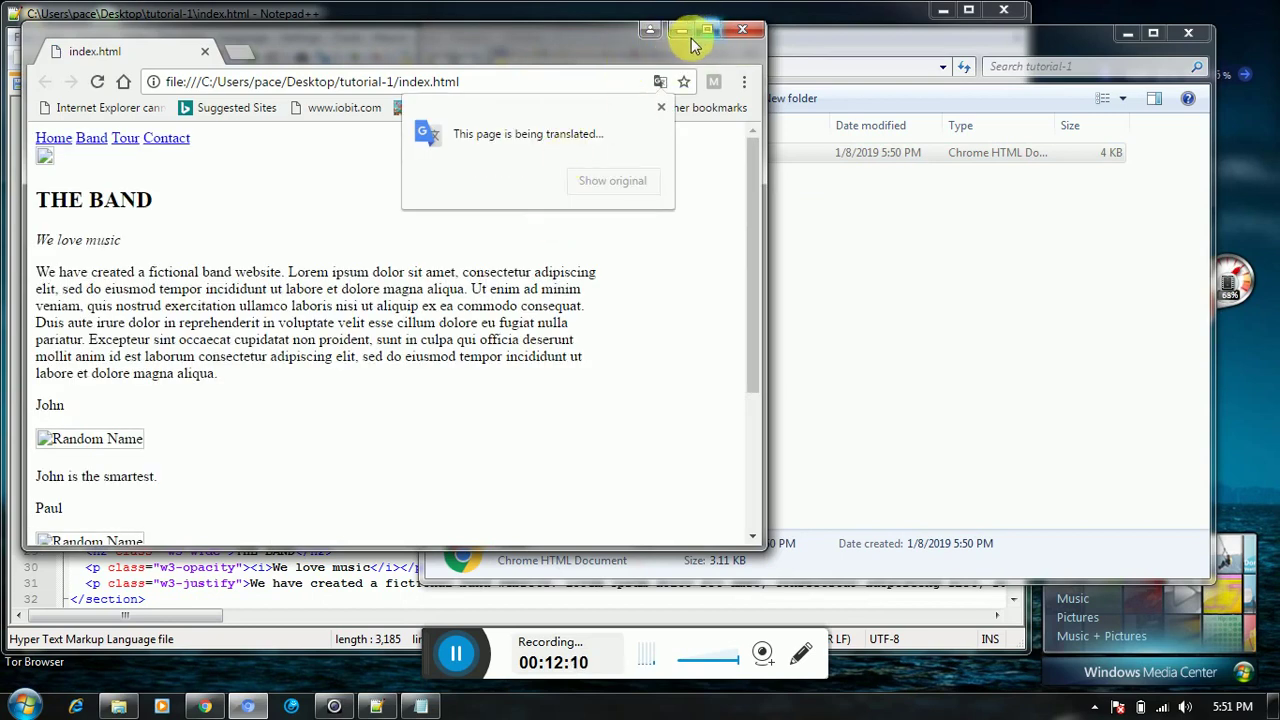
left_click(752, 33)
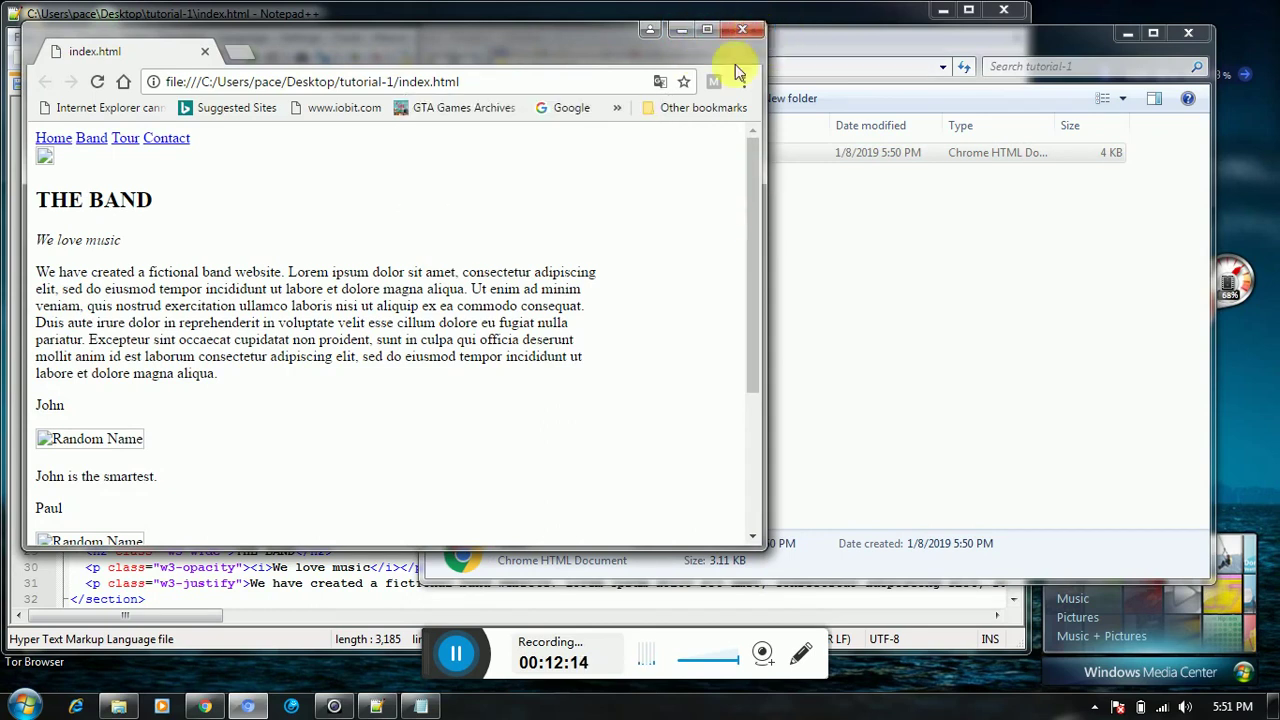
left_click(638, 156)
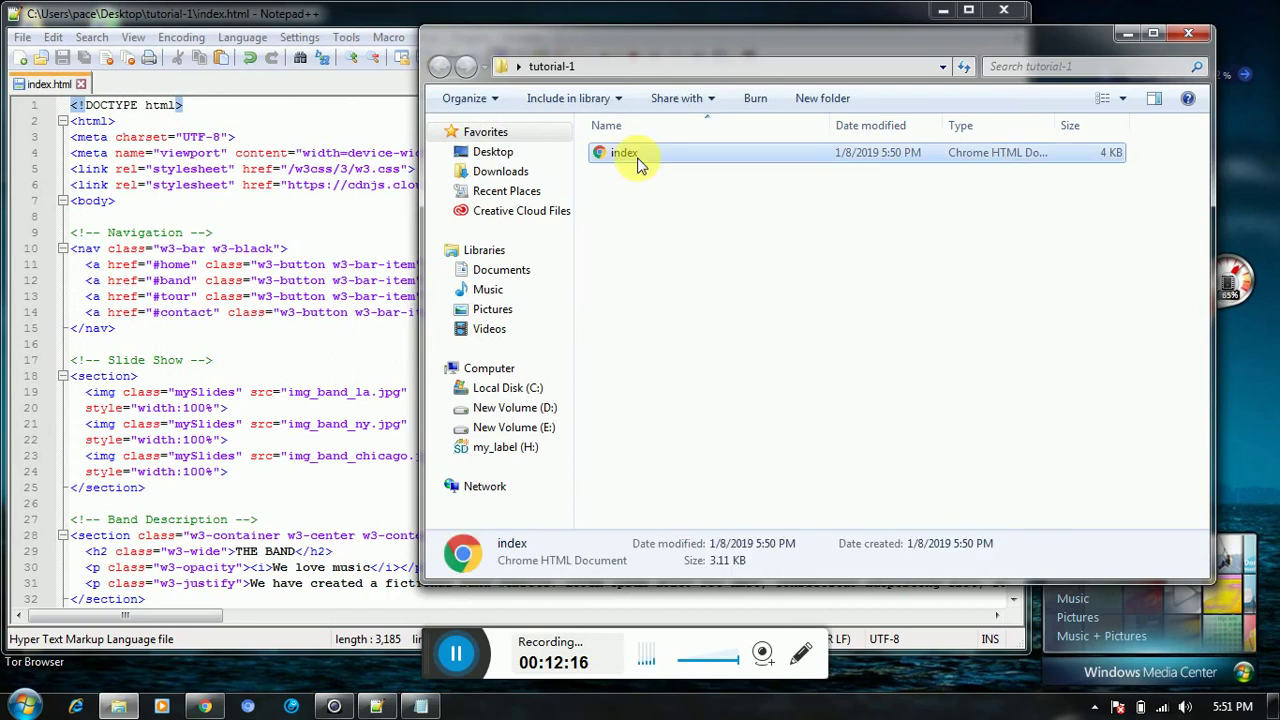
right_click(638, 156)
mouse_move(857, 292)
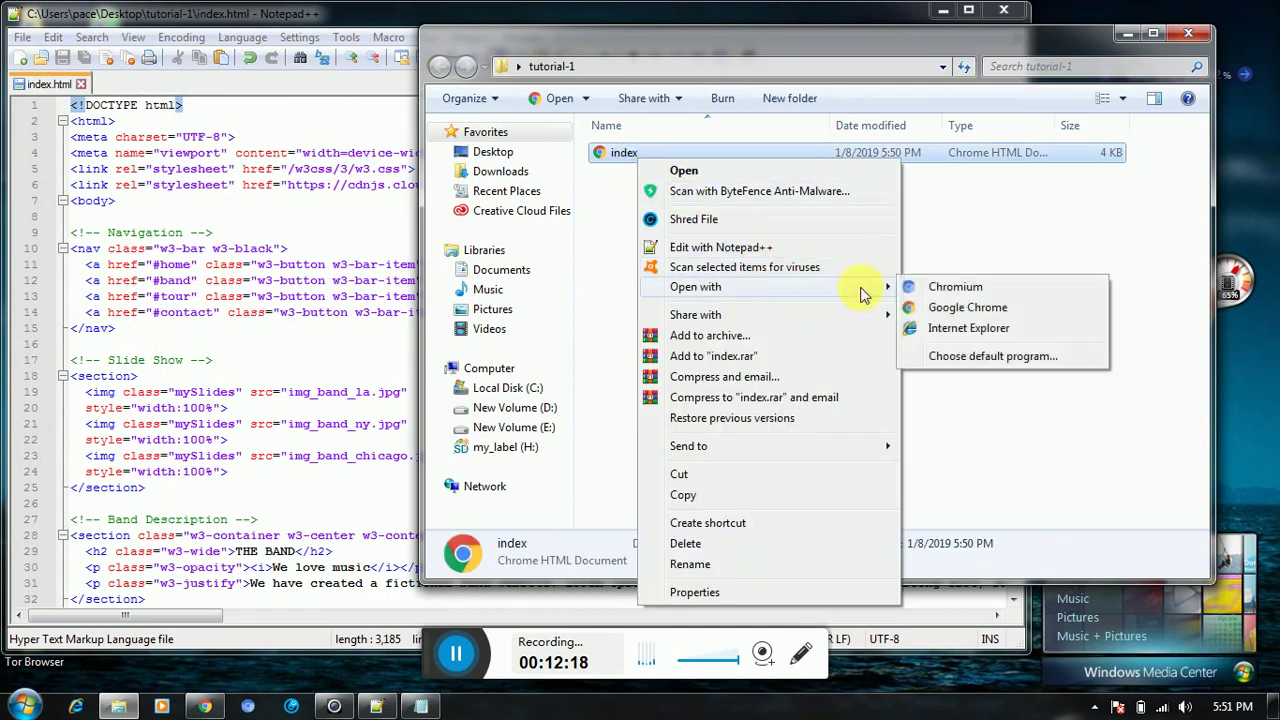
left_click(922, 308)
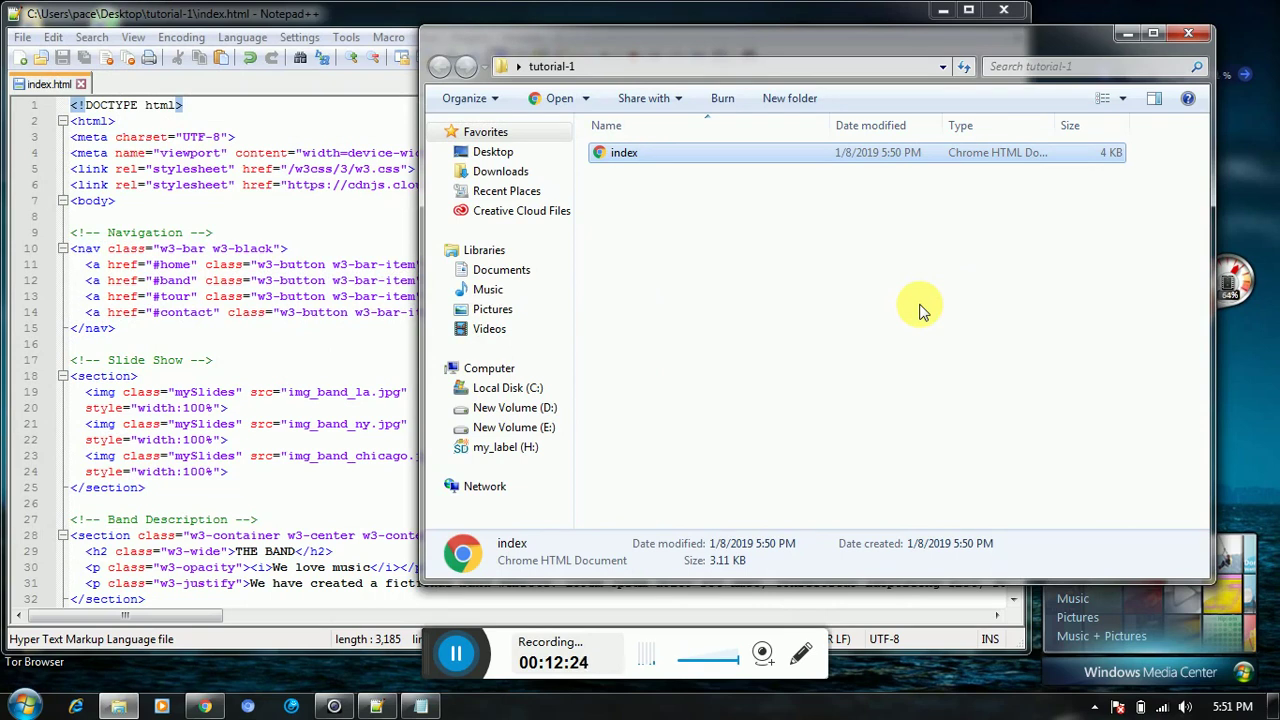
left_click(205, 706)
left_click(207, 706)
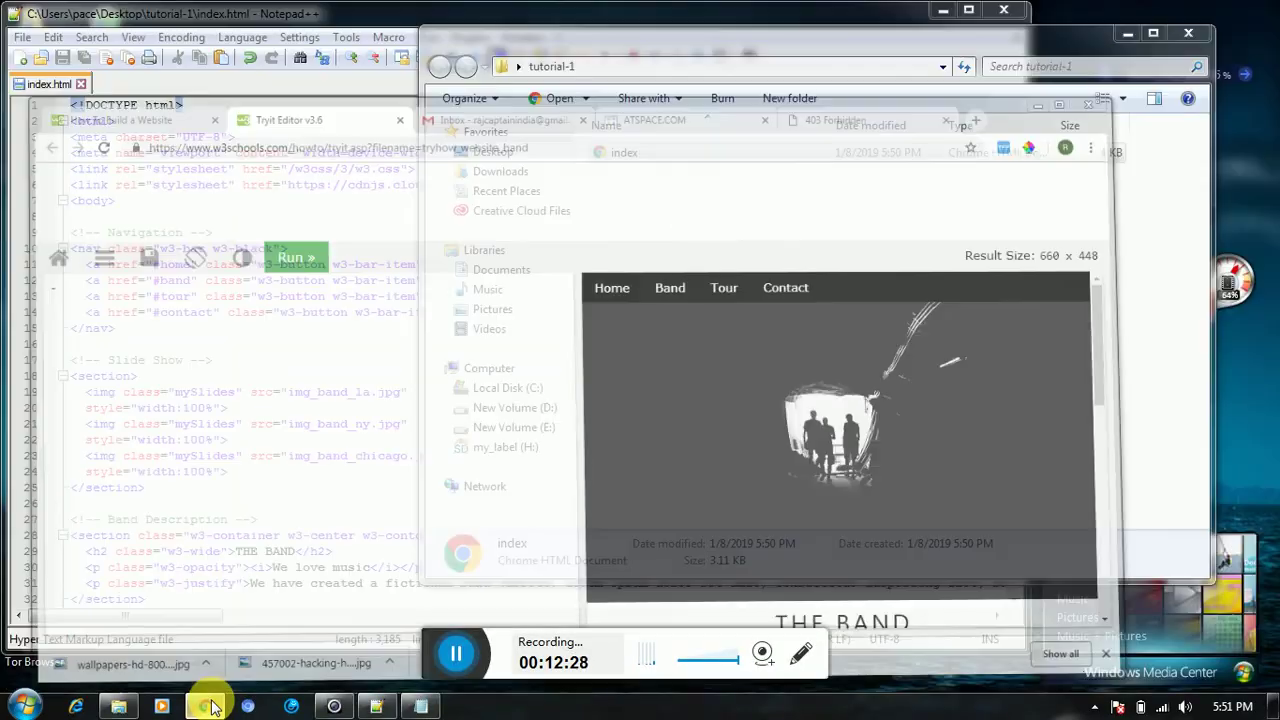
- Preview index.html full-screen in Chromium and reload it, with images still missing, then minimize
left_click(630, 151)
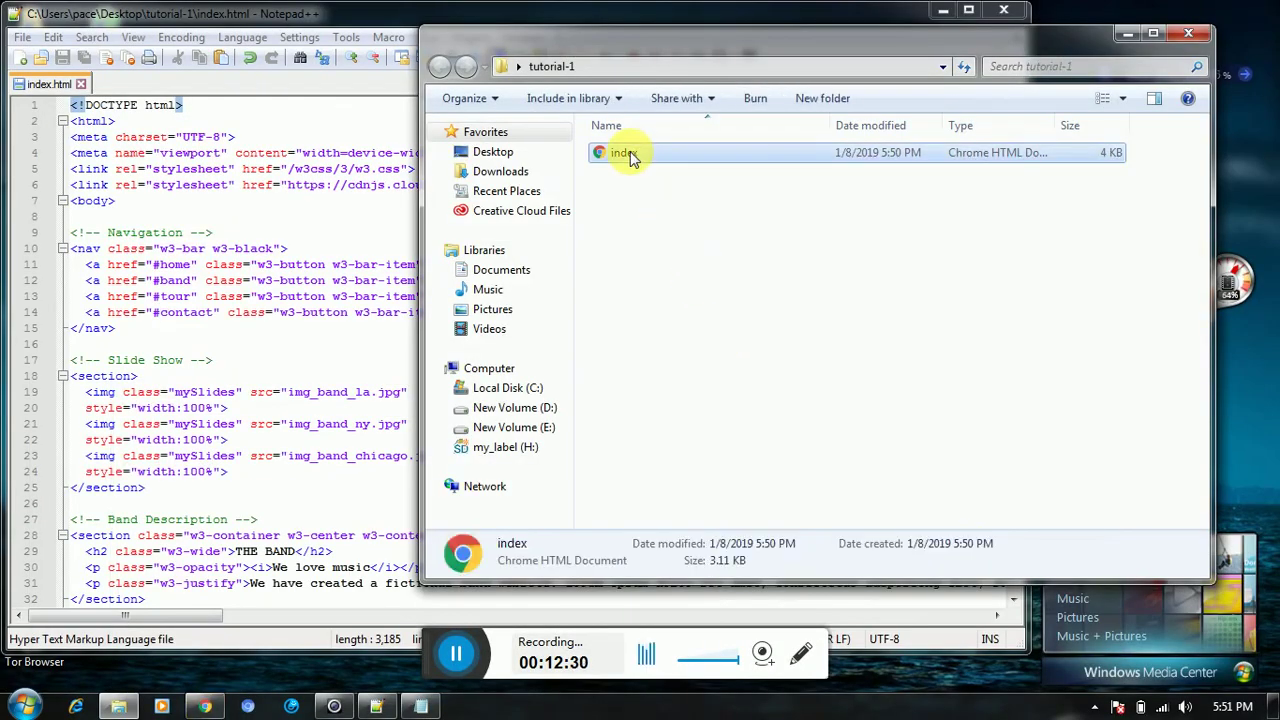
right_click(630, 151)
mouse_move(848, 280)
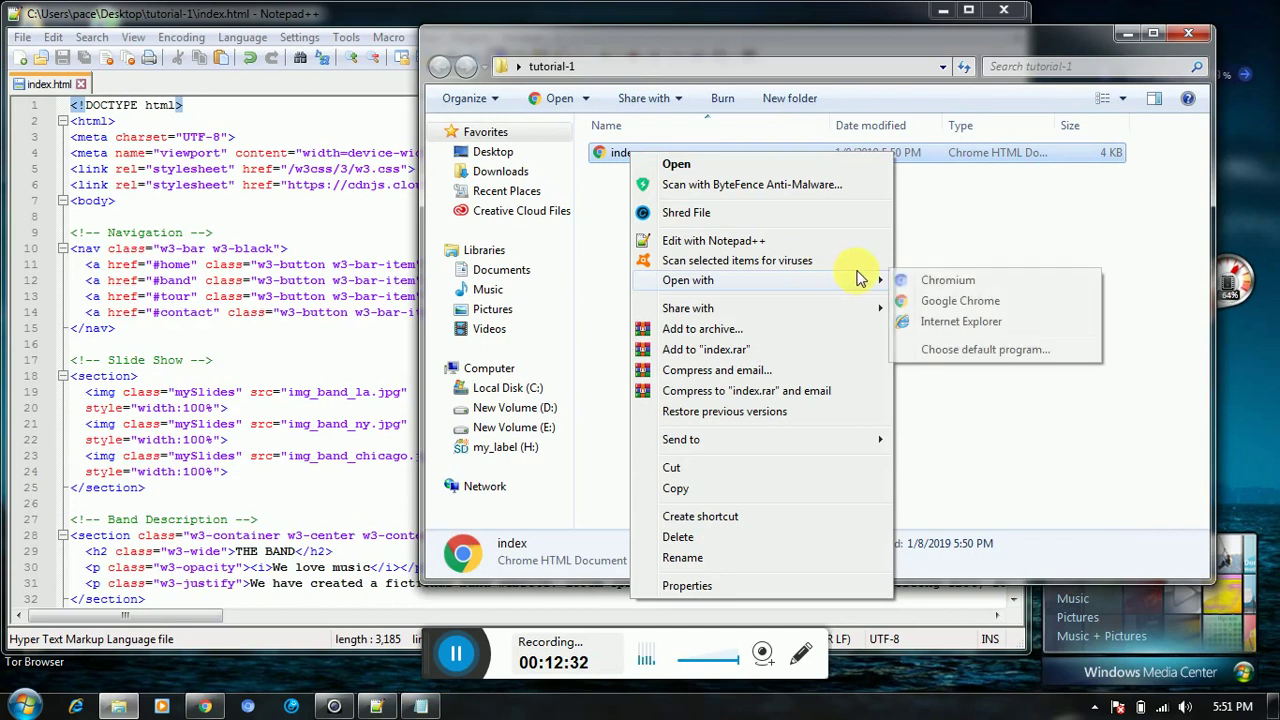
left_click(915, 279)
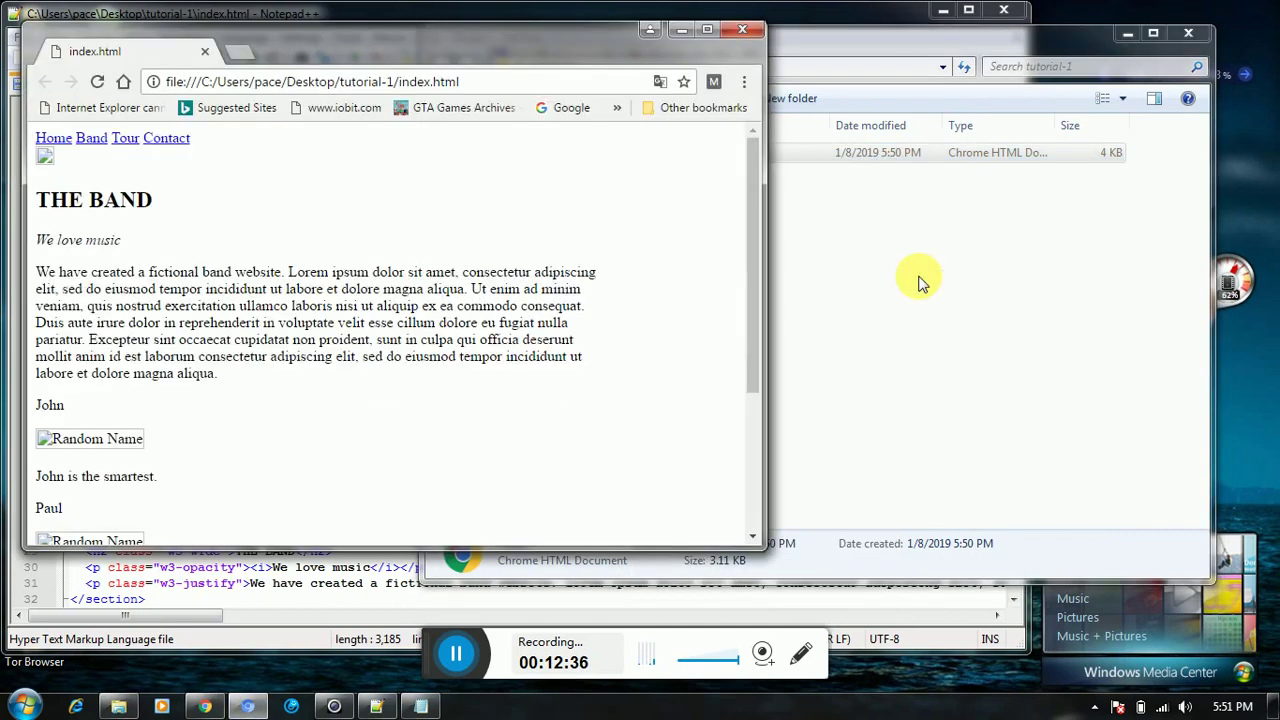
left_click(543, 217)
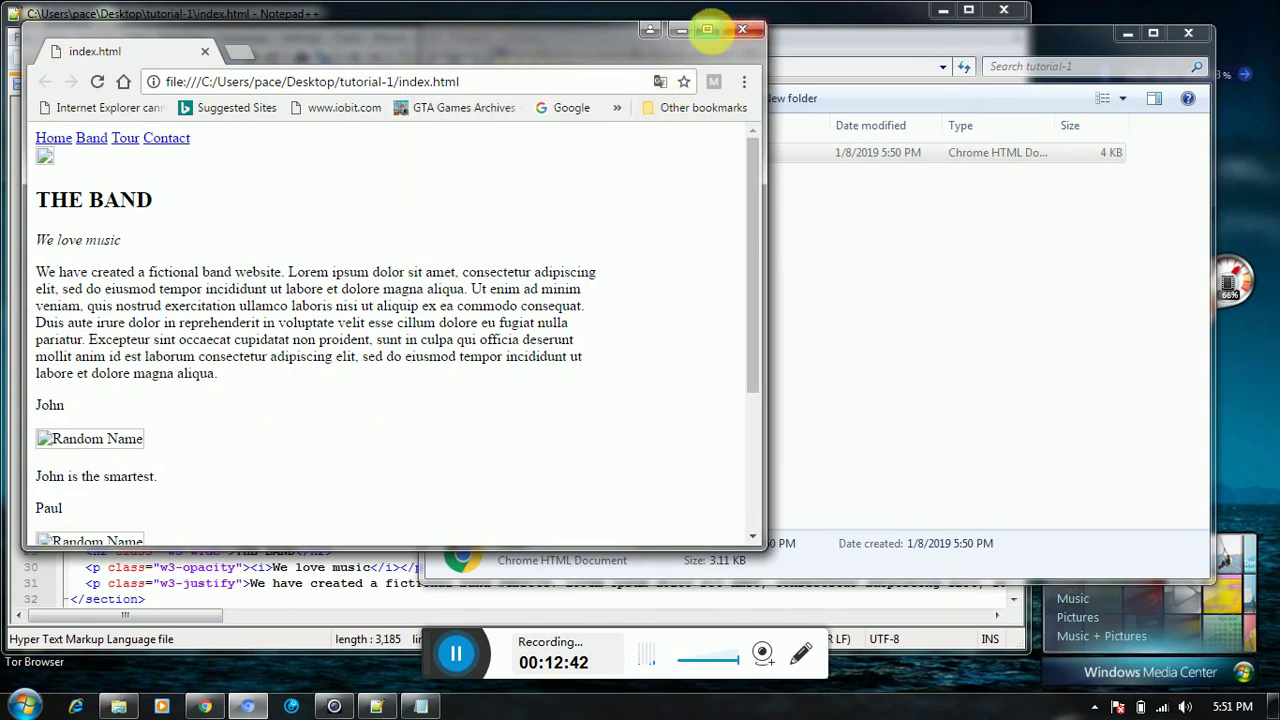
left_click(707, 29)
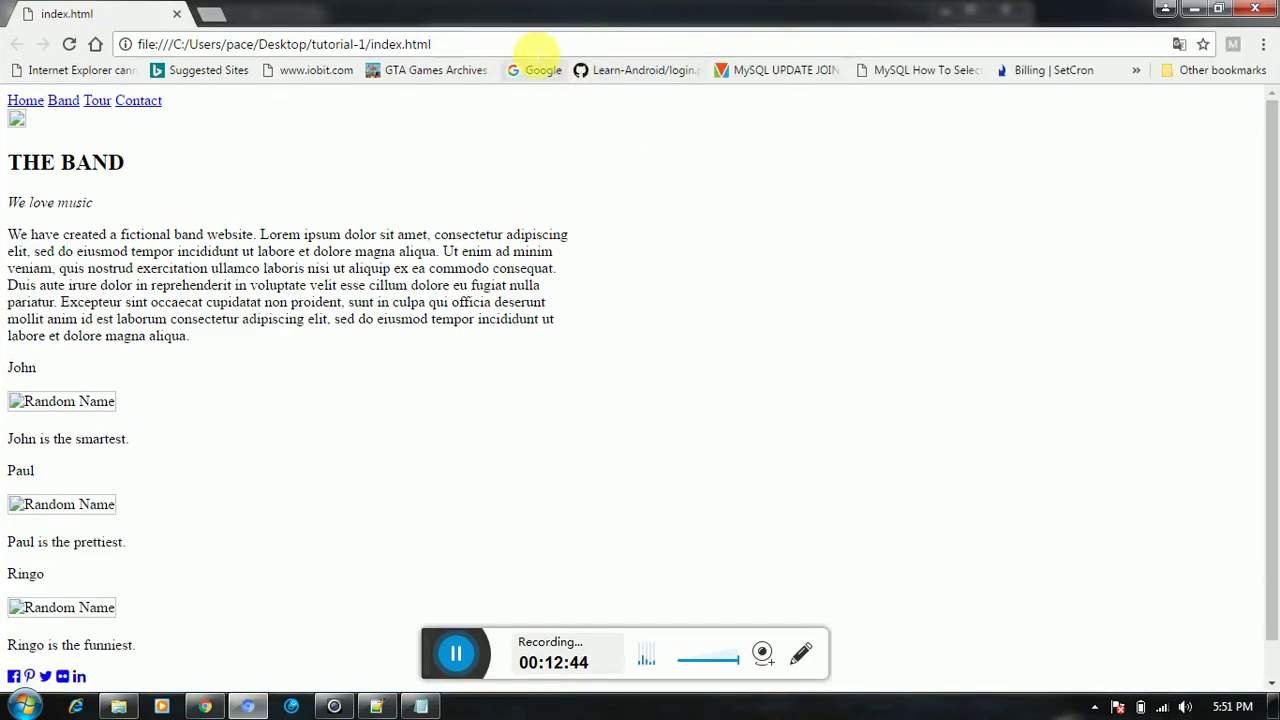
left_click(536, 45)
key("Return")
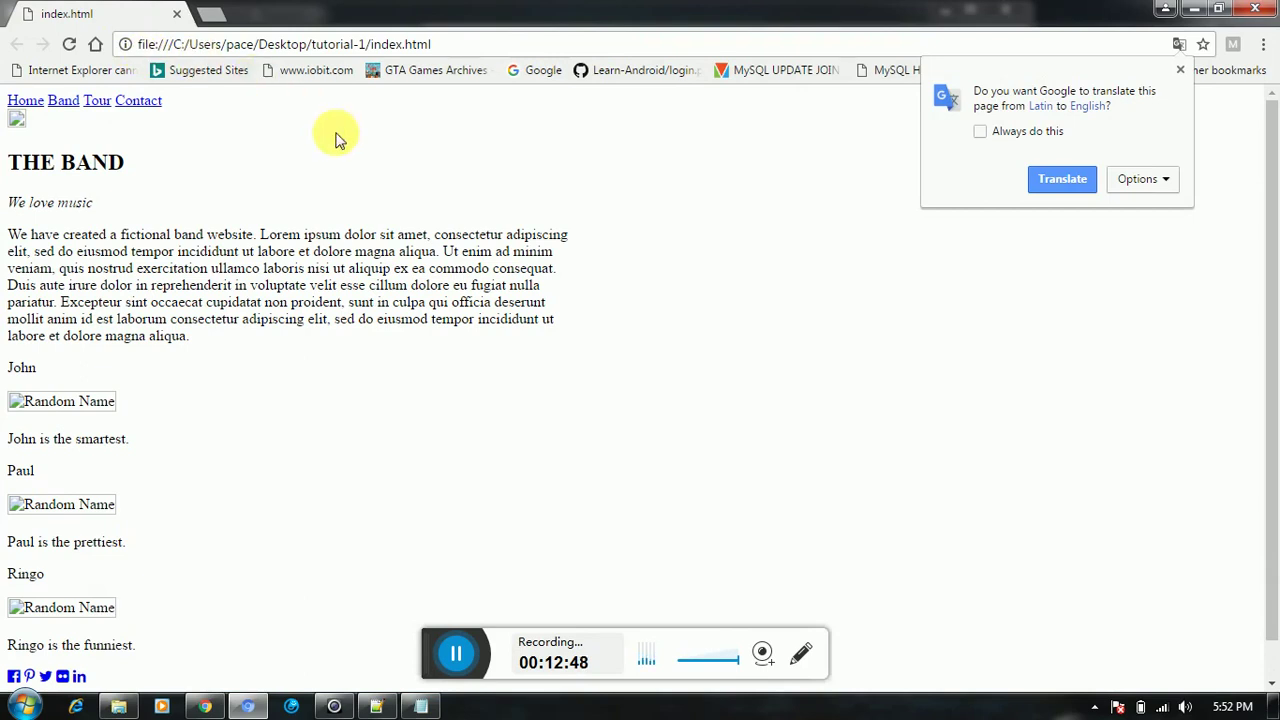
left_click(625, 226)
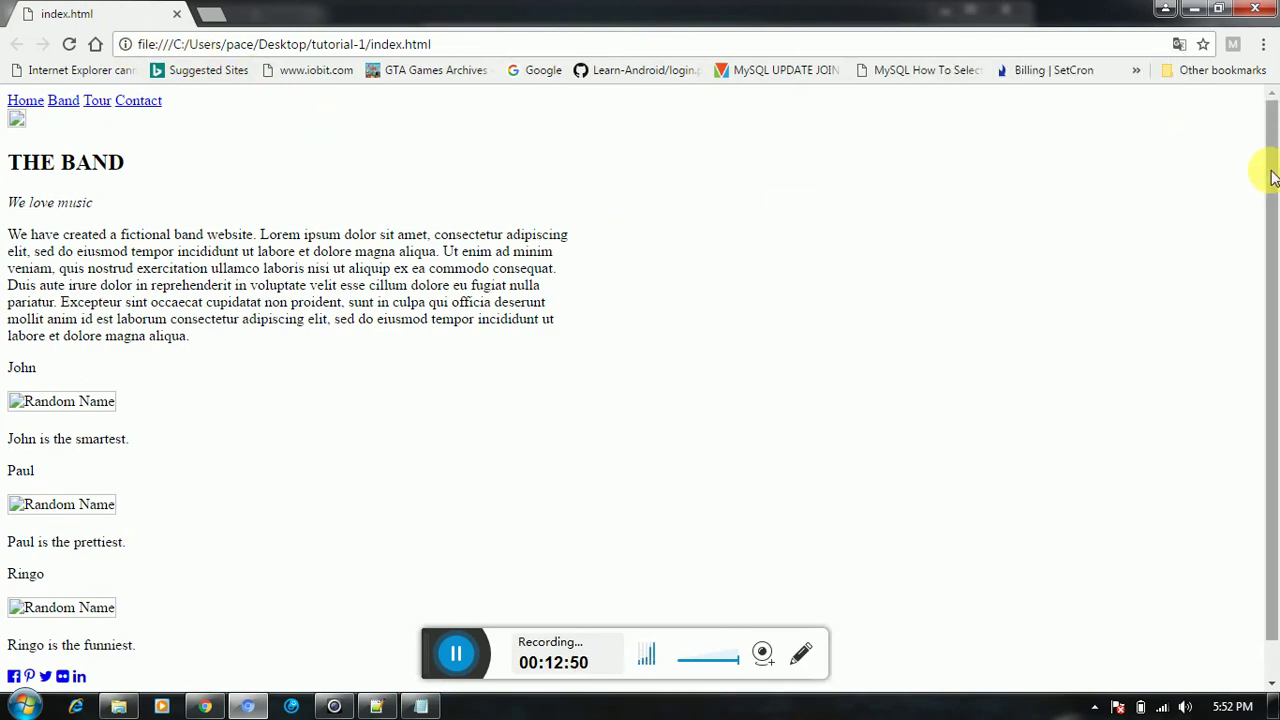
left_click(1194, 8)
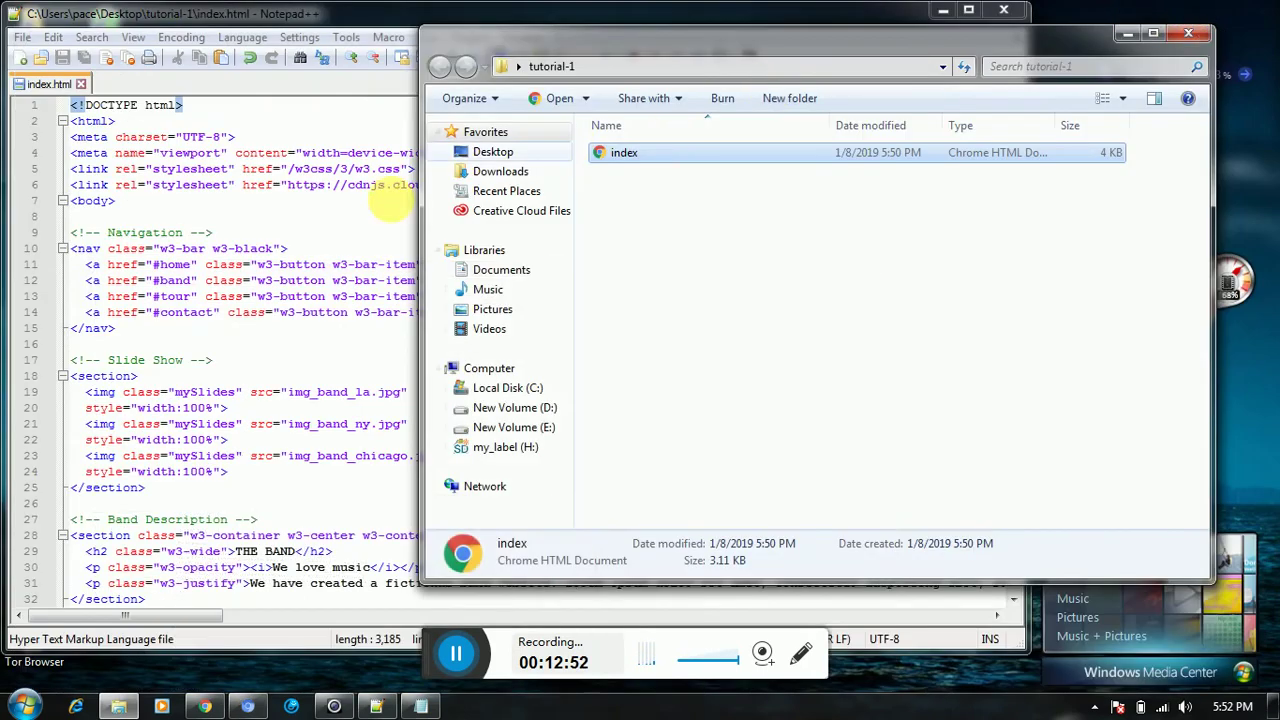
- Inspect line 38 of index.html in Notepad++, selecting the img_bandmember image name
left_click(330, 212)
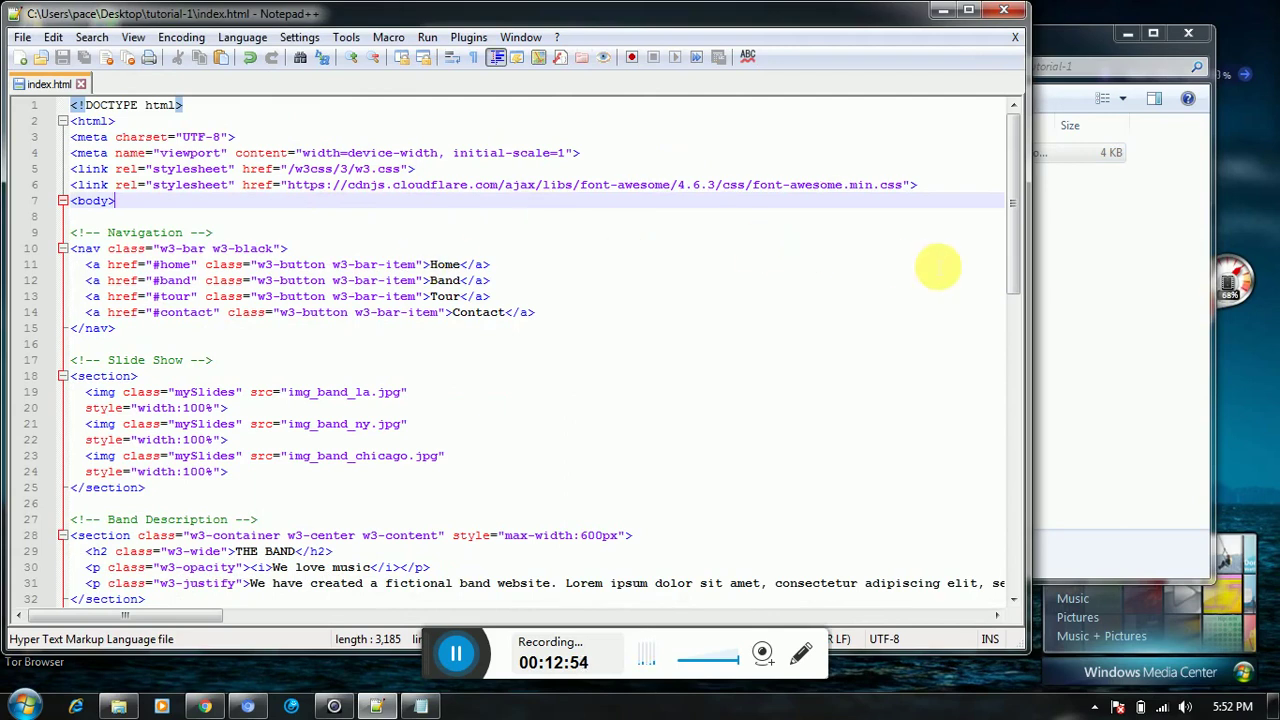
left_click_drag(1016, 234, 1020, 343)
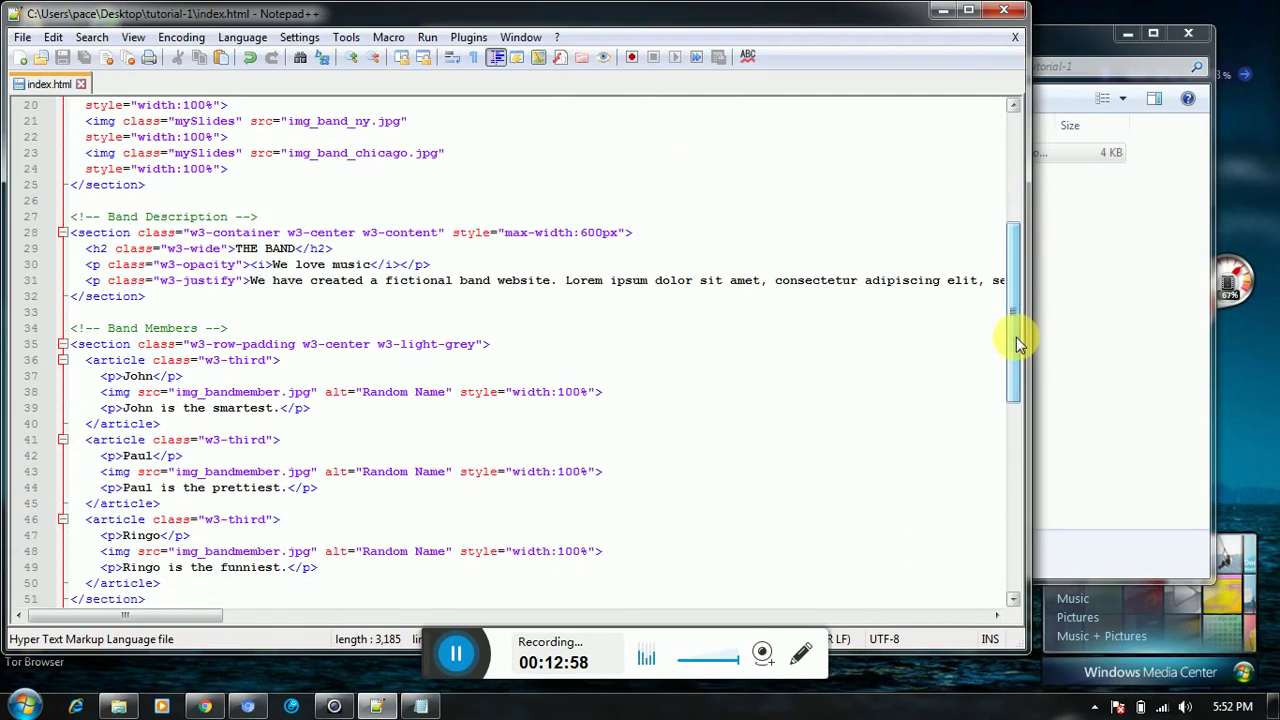
left_click(257, 392)
double_click(257, 392)
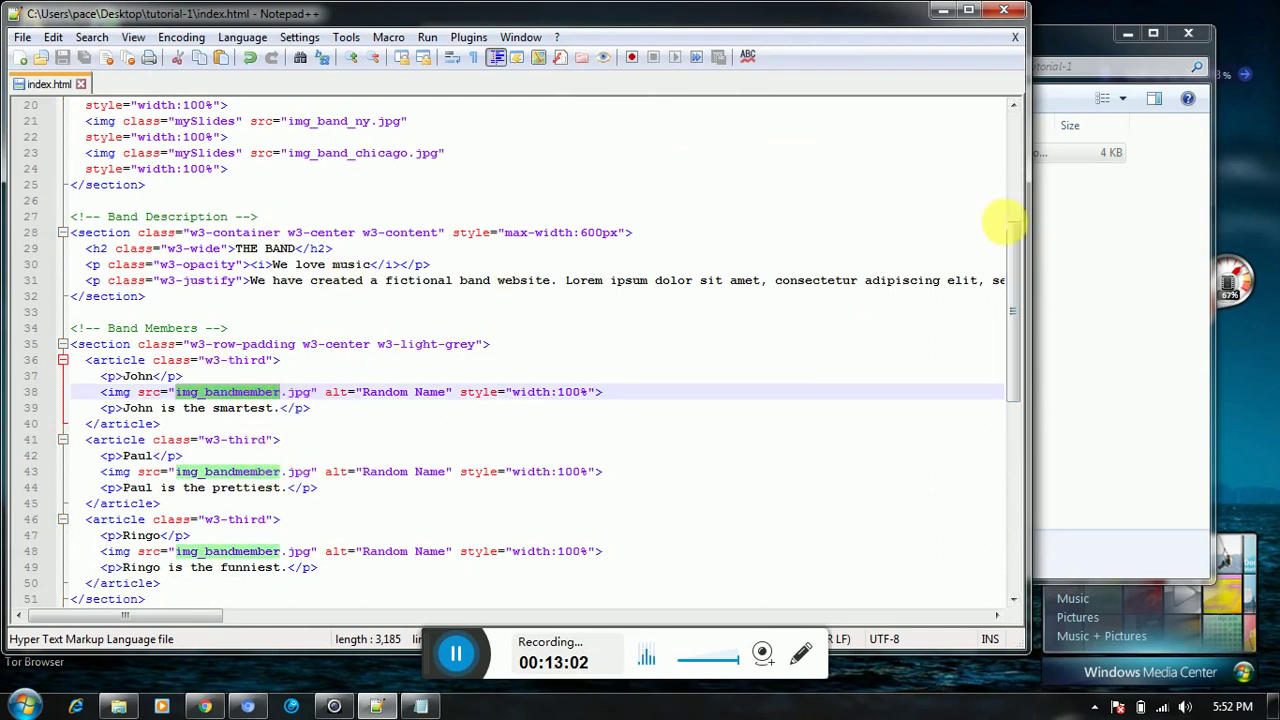
left_click(1063, 277)
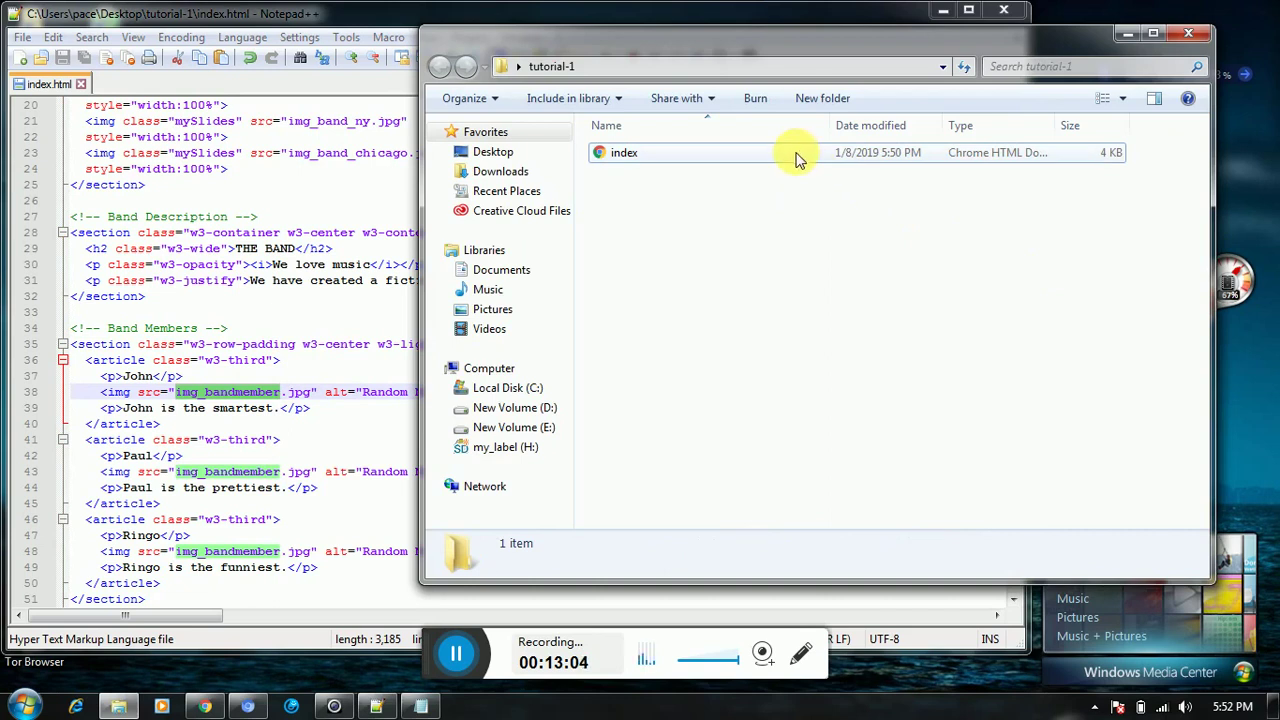
- Minimize Chrome and reopen the index file from the tutorial-1 folder
left_click(250, 708)
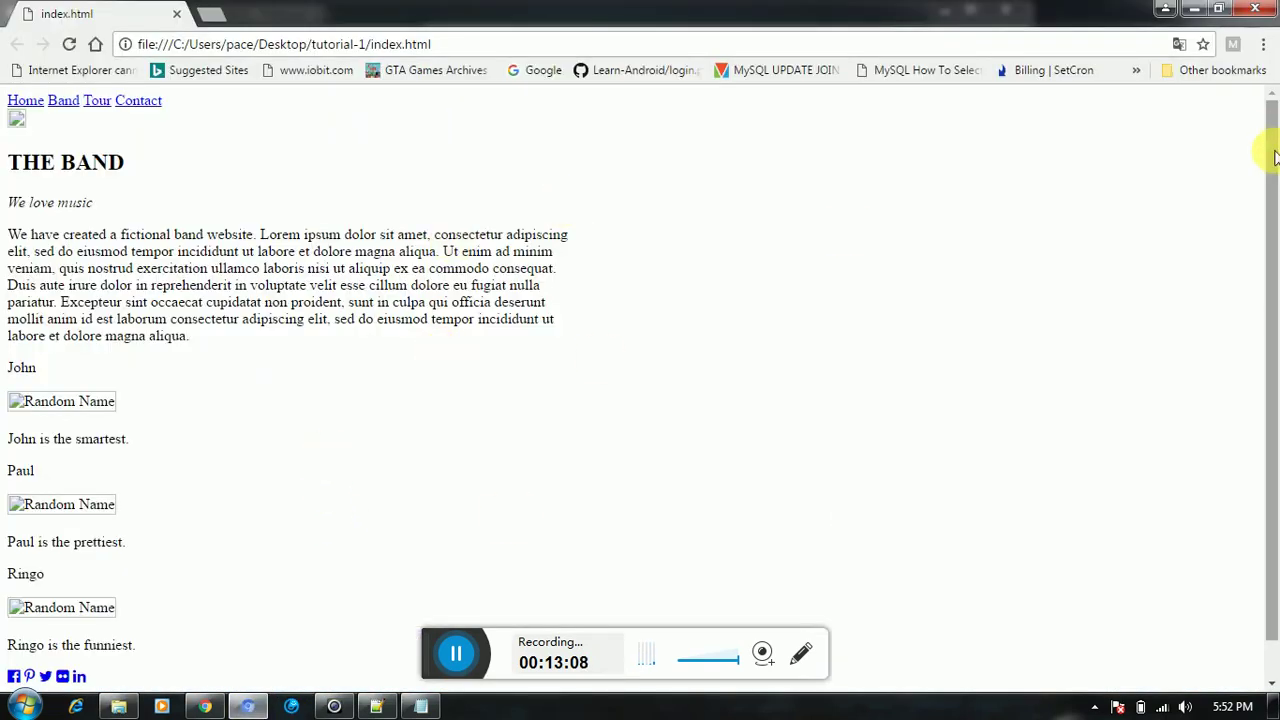
left_click_drag(1270, 160, 1248, 40)
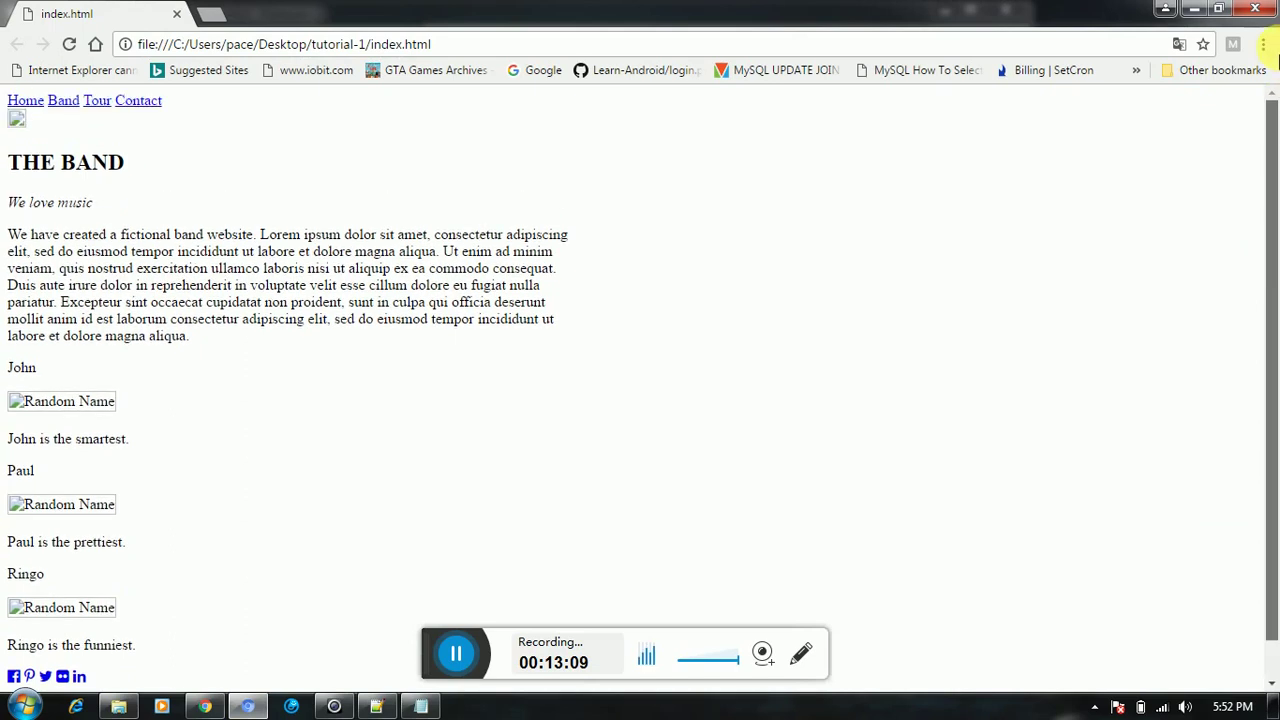
left_click(1192, 12)
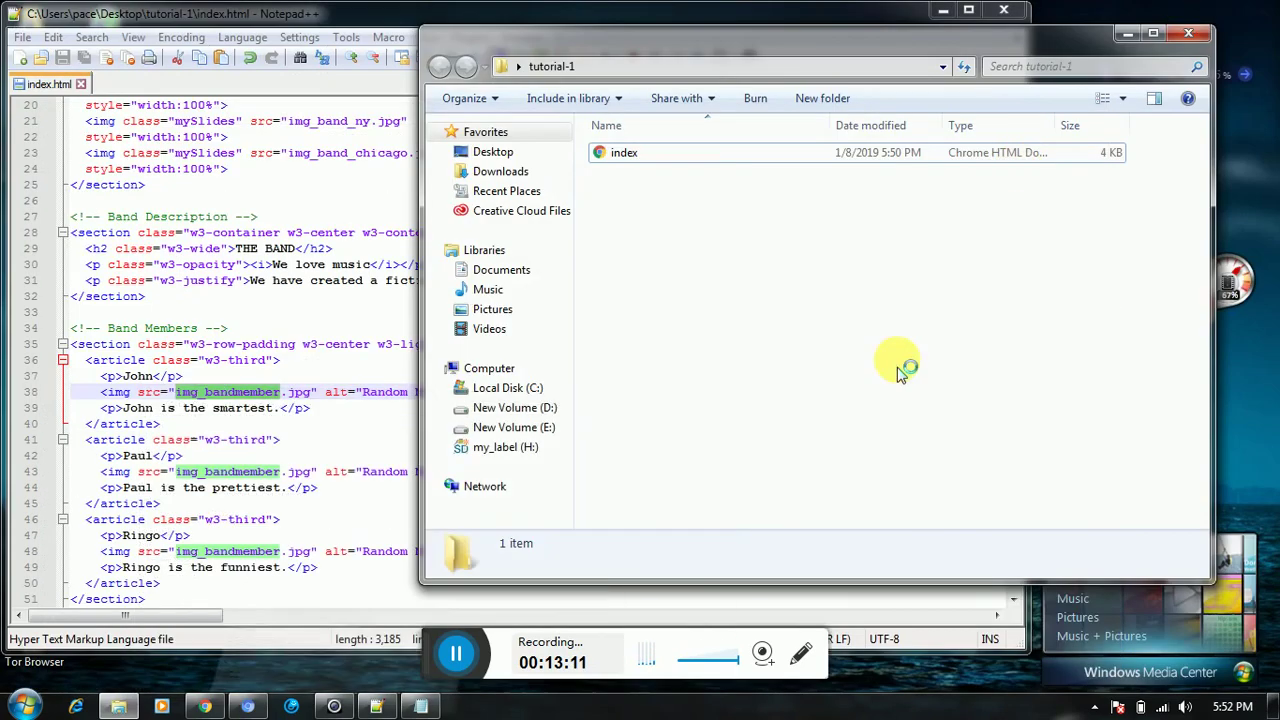
left_click(668, 160)
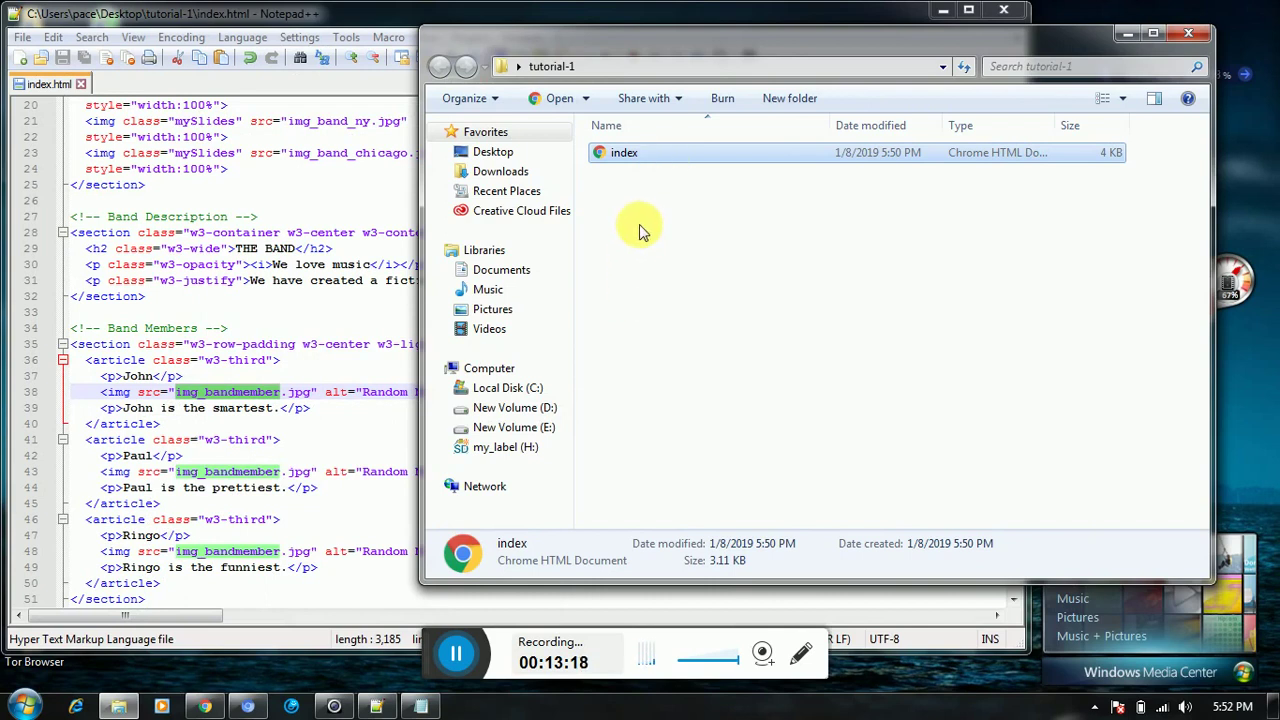
left_click(640, 228)
double_click(625, 155)
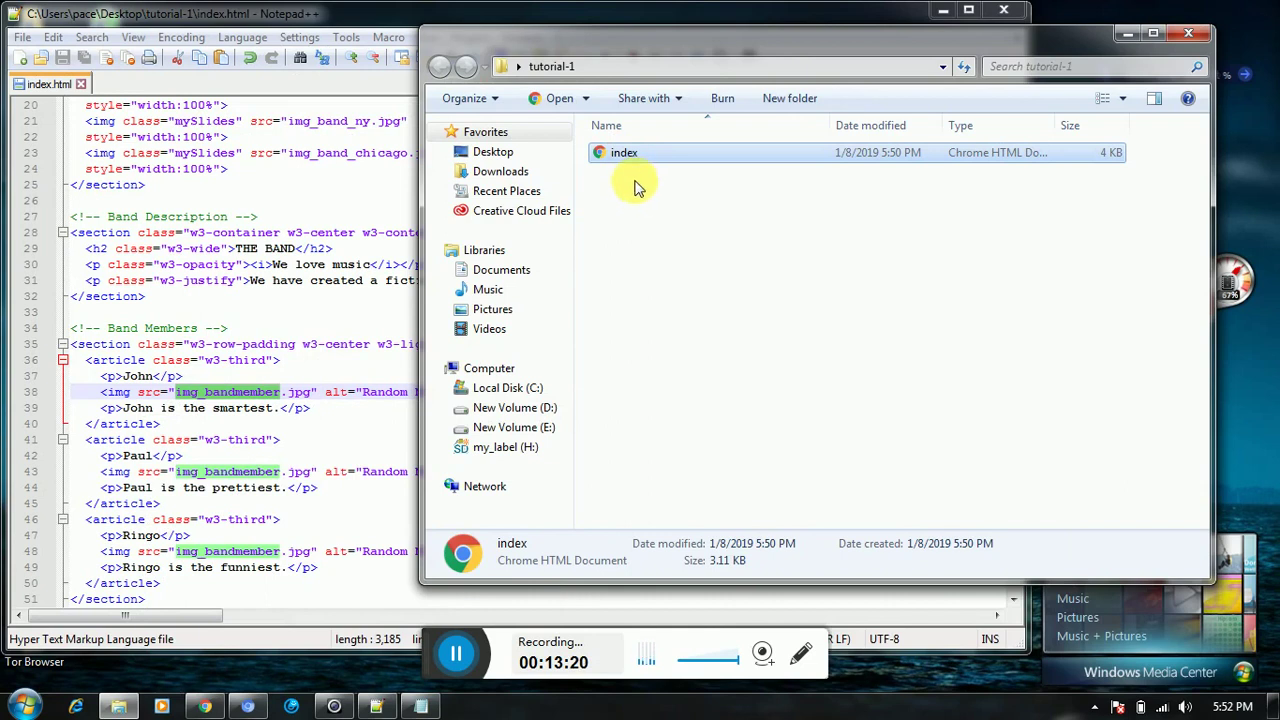
left_click(617, 345)
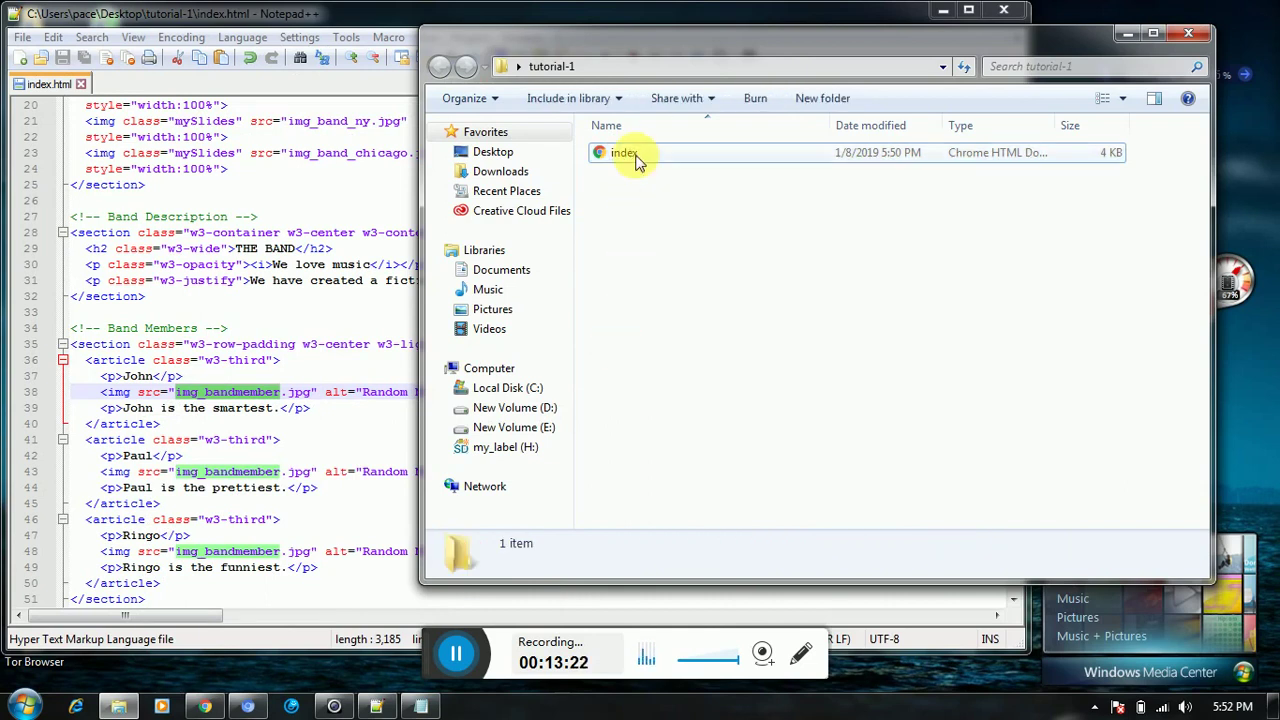
double_click(636, 160)
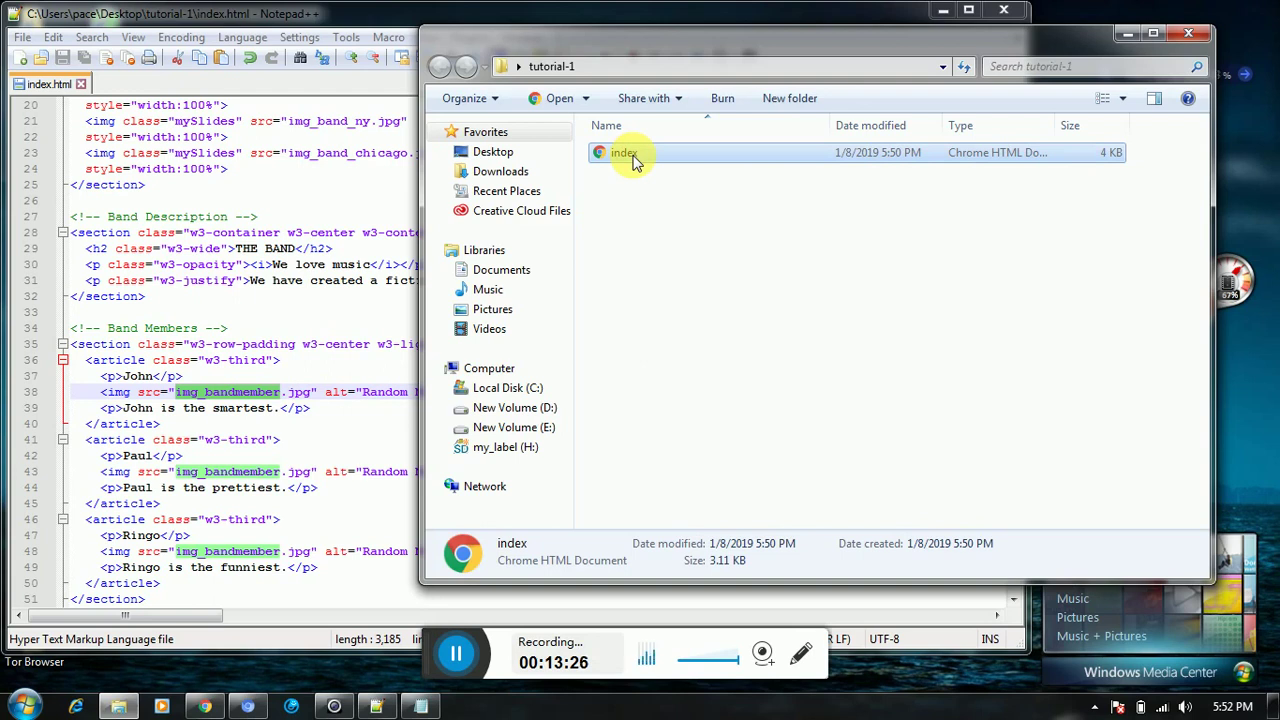
- Reload the local index.html page, dismiss the translate offer, and minimize Chrome
left_click(250, 703)
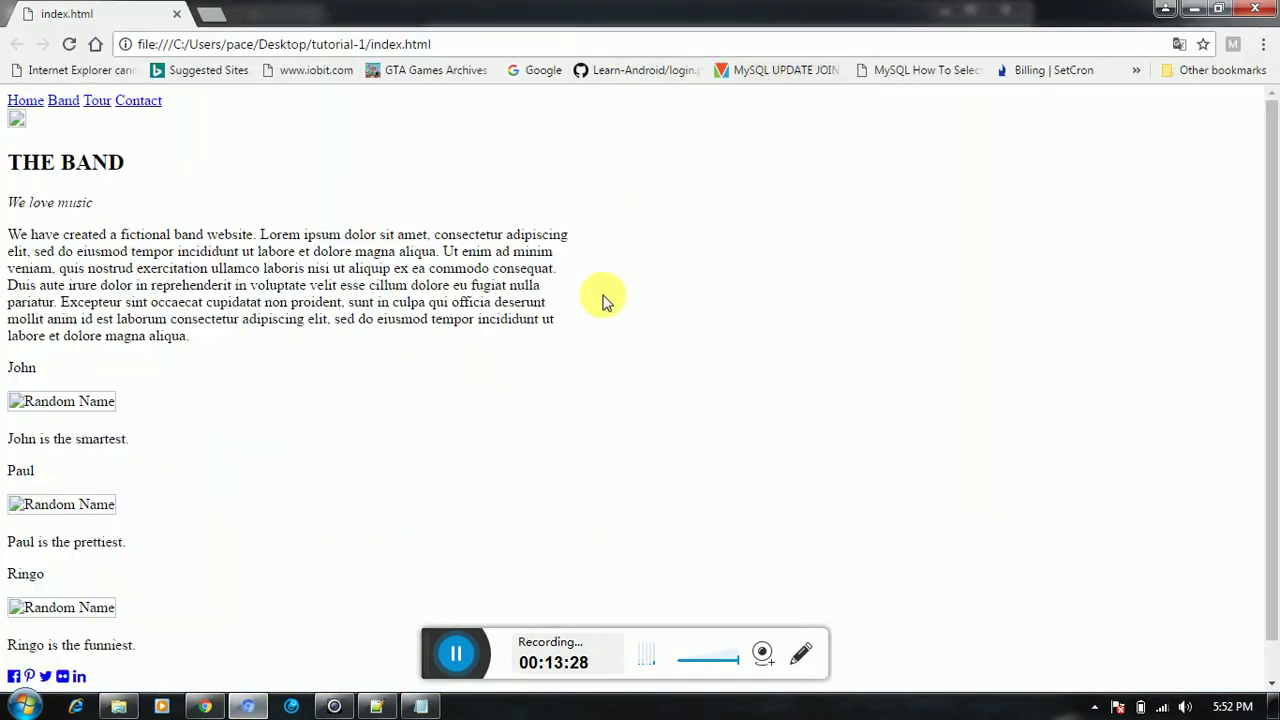
left_click(512, 46)
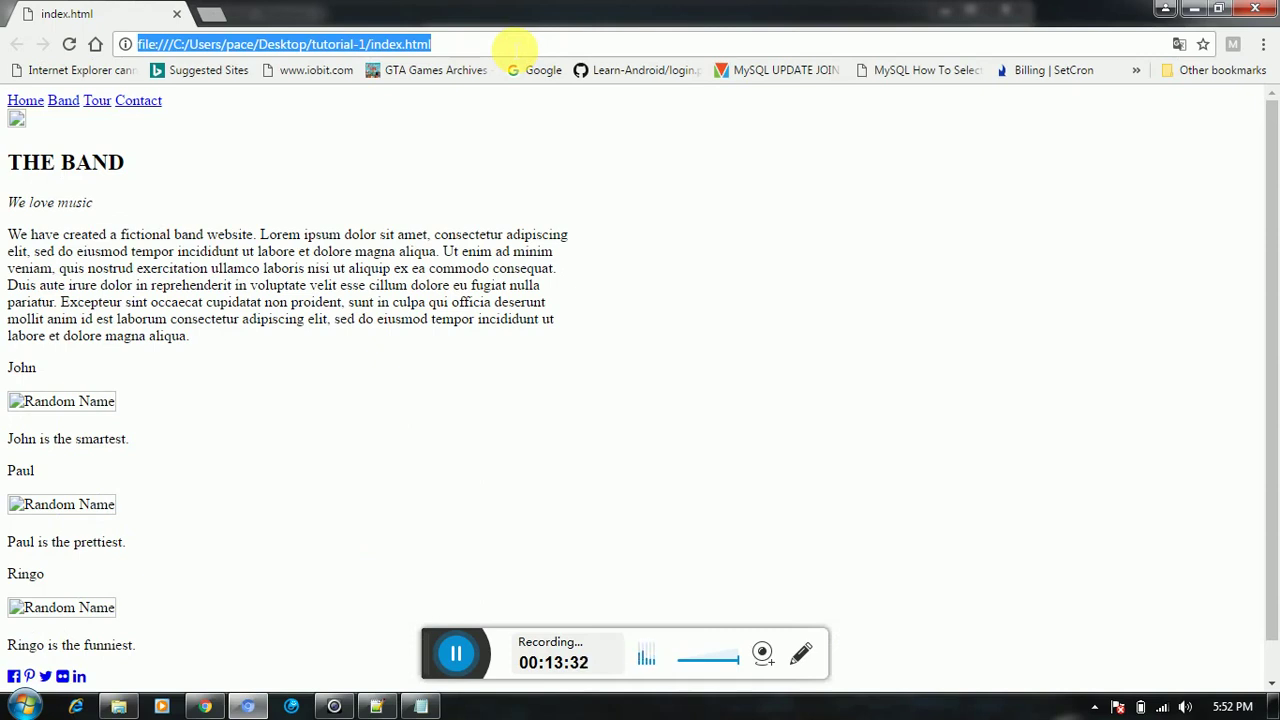
key("Return")
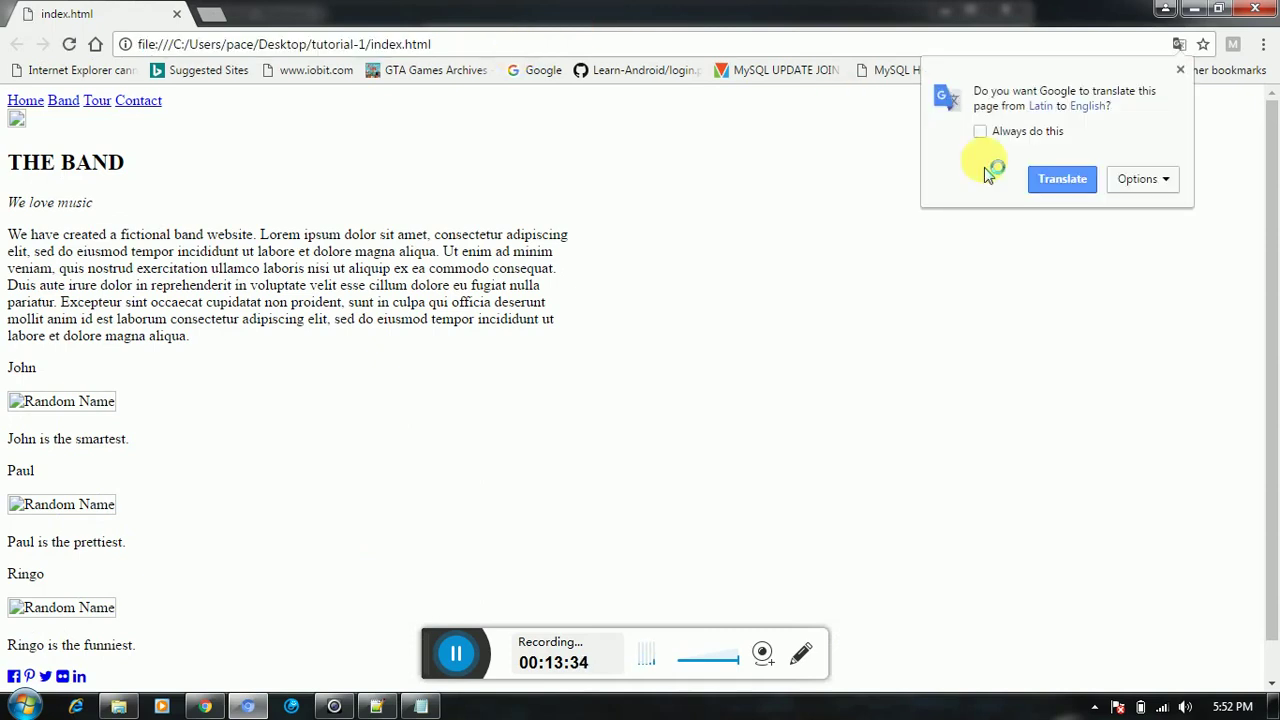
left_click(666, 194)
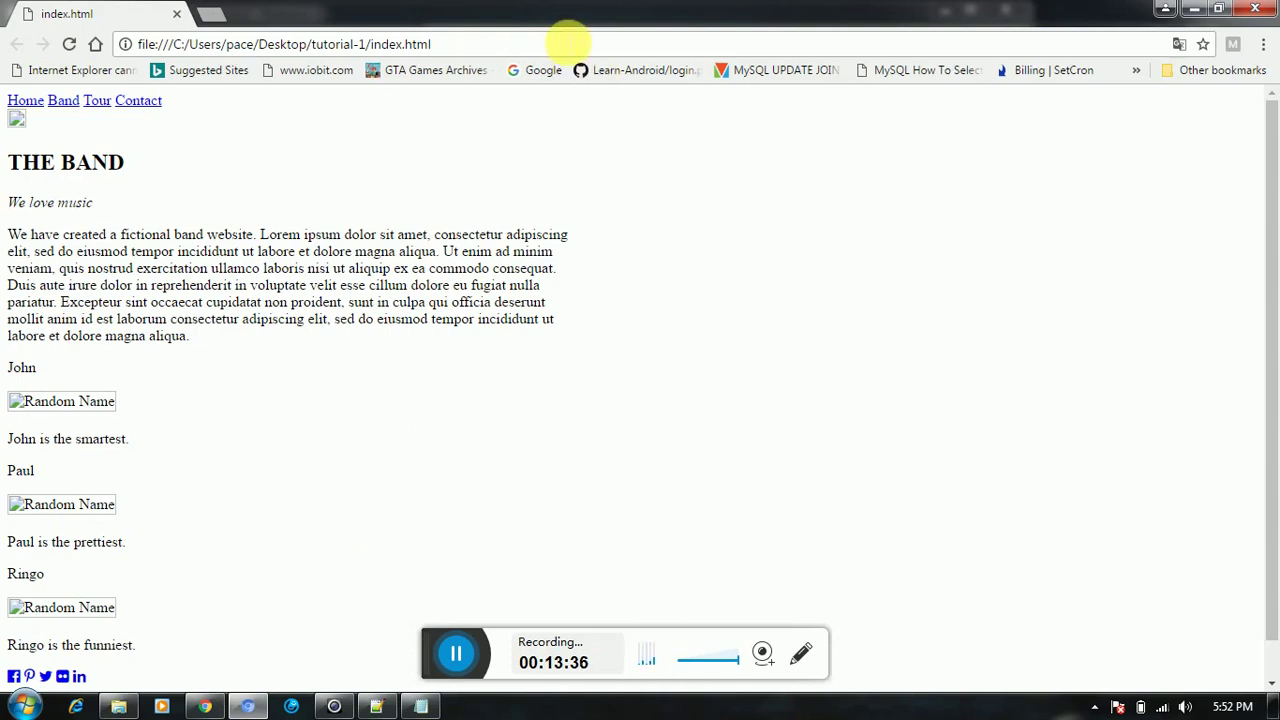
left_click(566, 47)
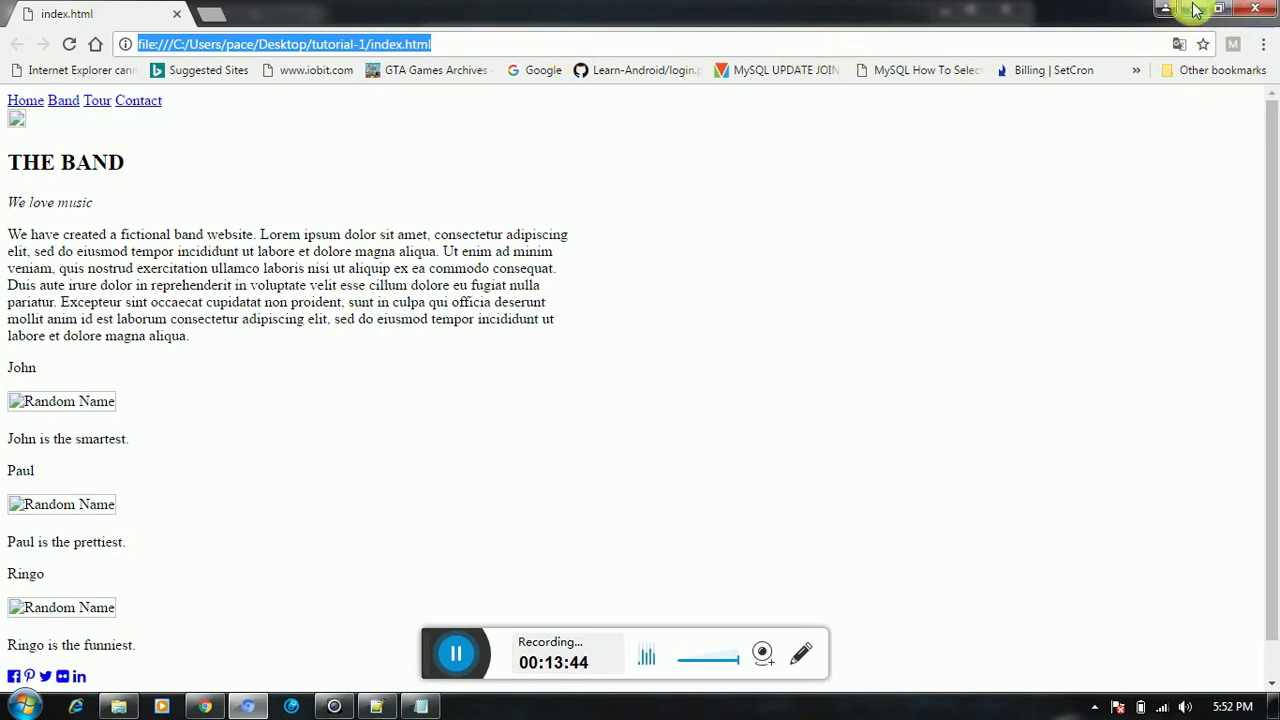
left_click(1194, 10)
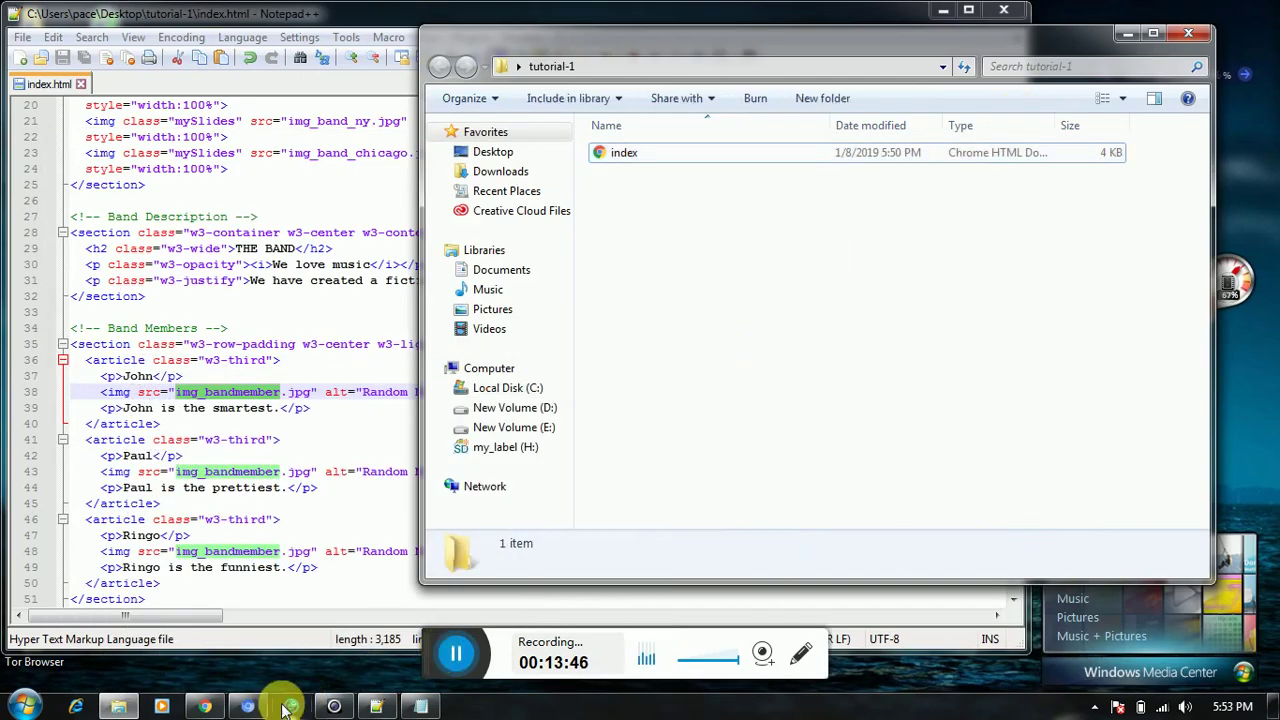
- Enter the onlineelectronics.atspace.cc folder in ATSPACE.COM's File Manager and start an upload
left_click(204, 706)
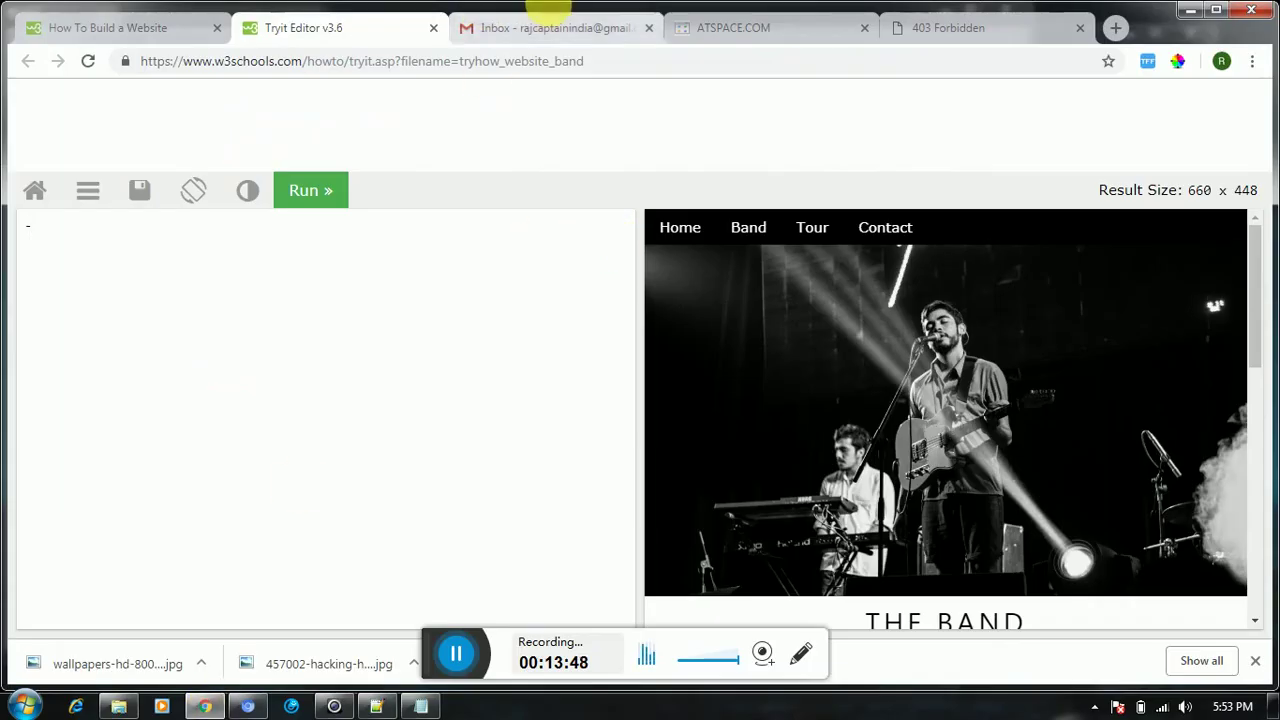
left_click(766, 24)
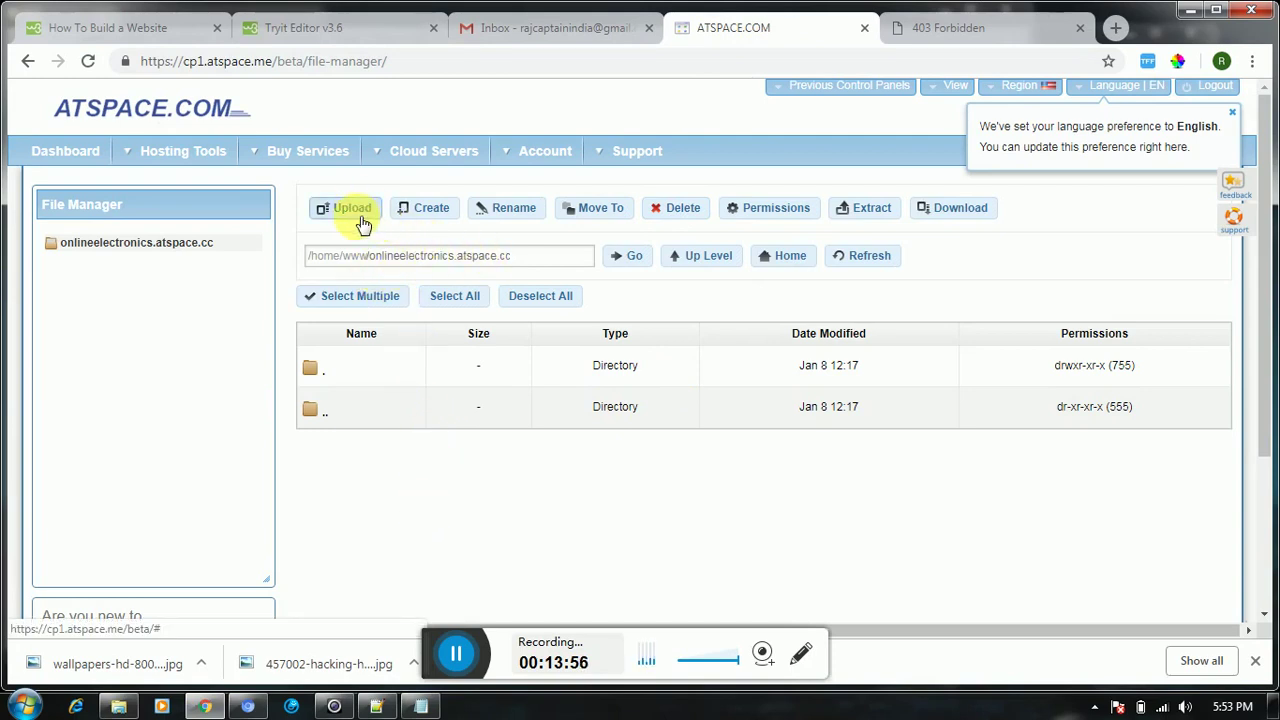
double_click(351, 367)
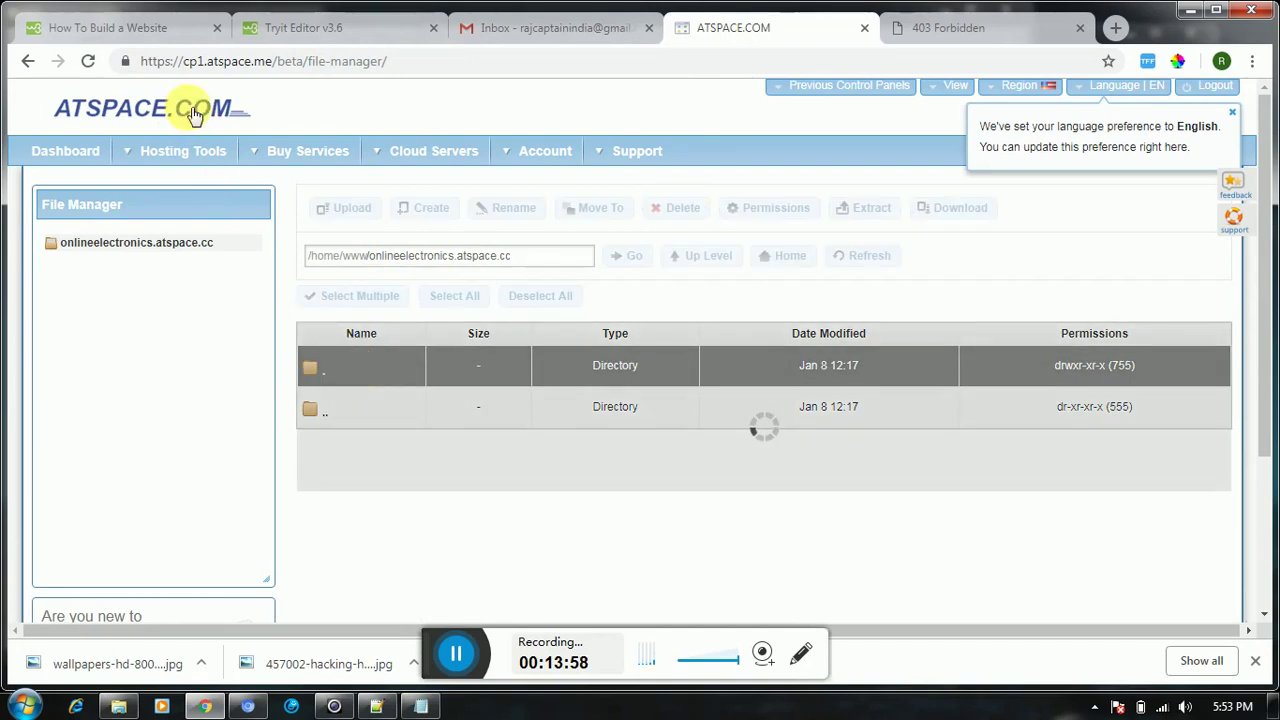
mouse_move(183, 155)
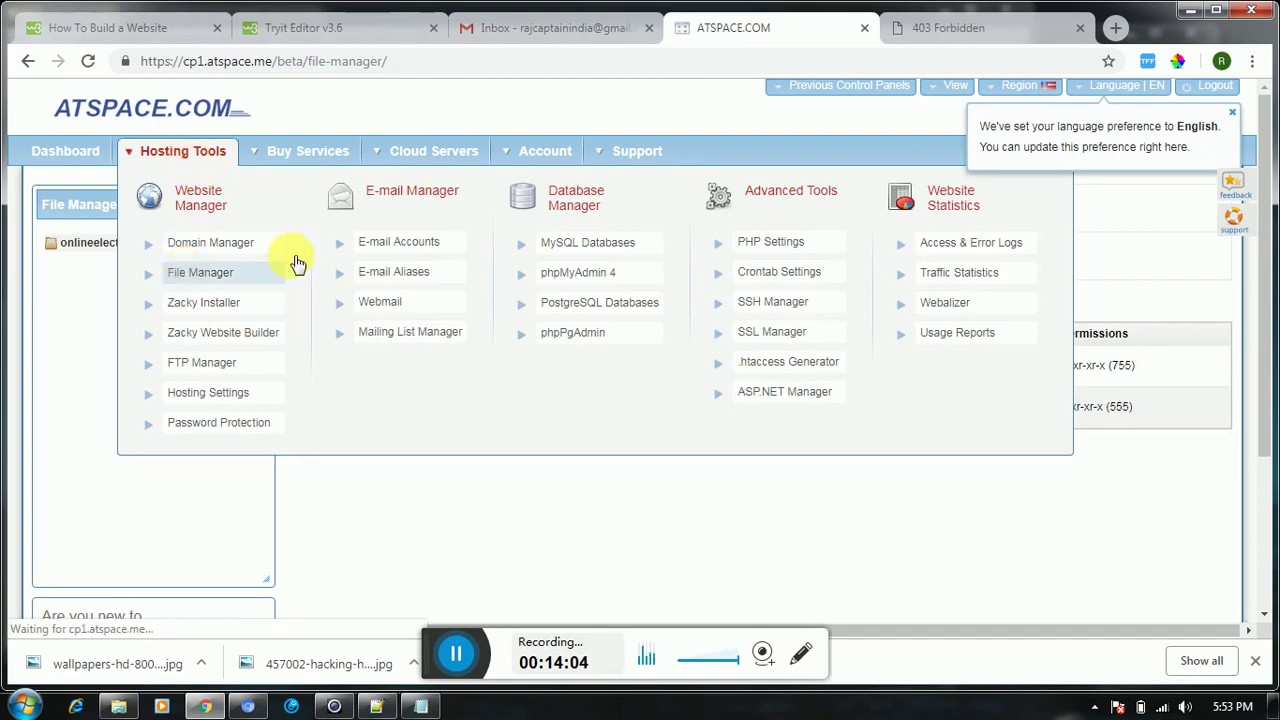
left_click(408, 309)
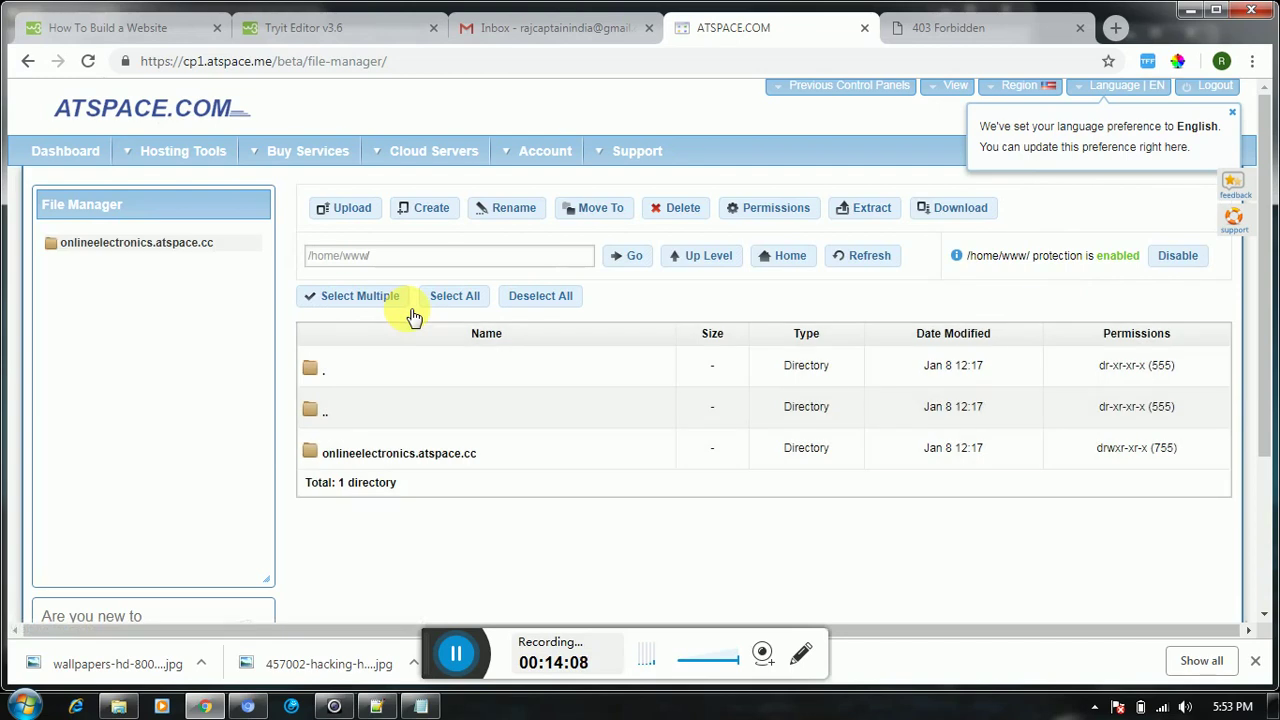
double_click(388, 456)
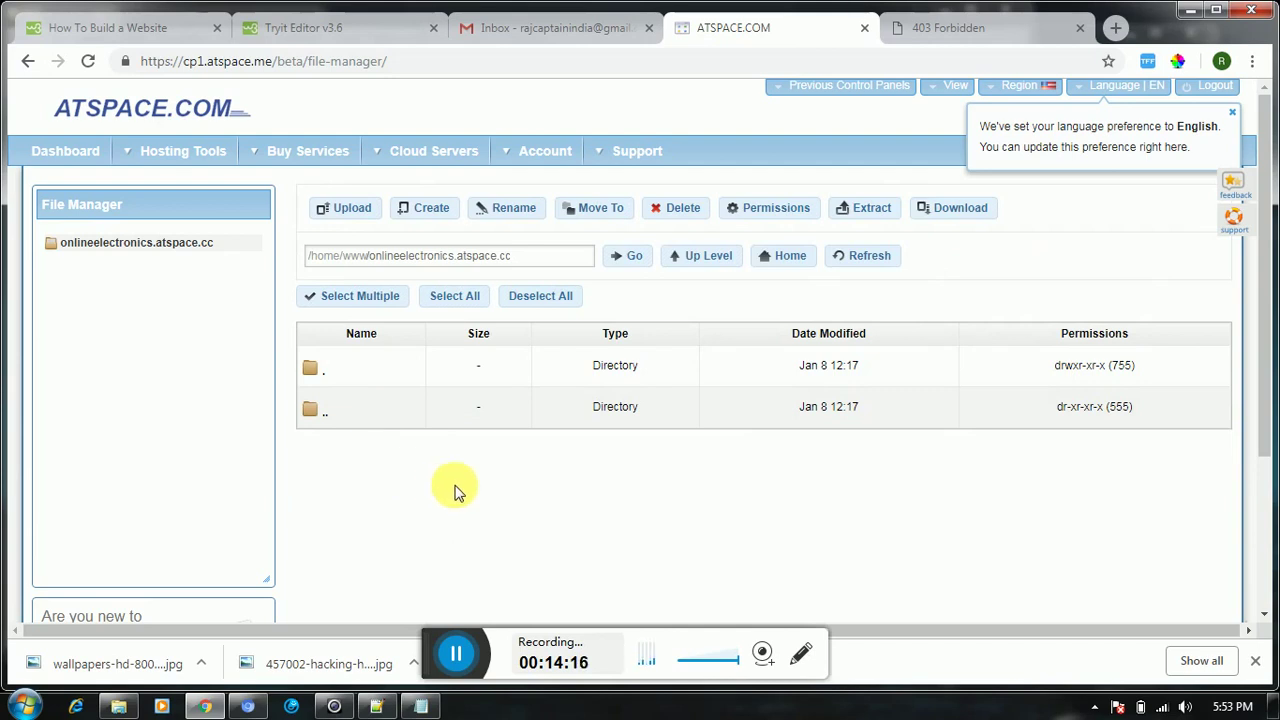
left_click(352, 210)
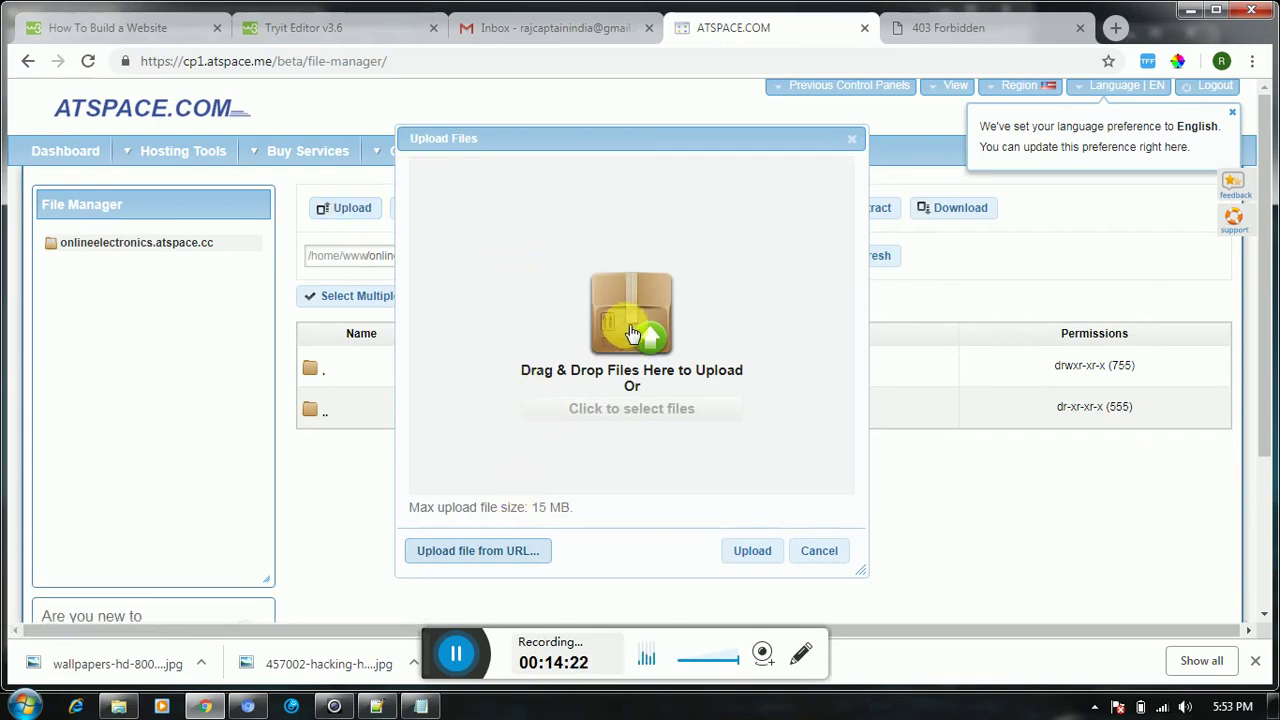
left_click(1190, 10)
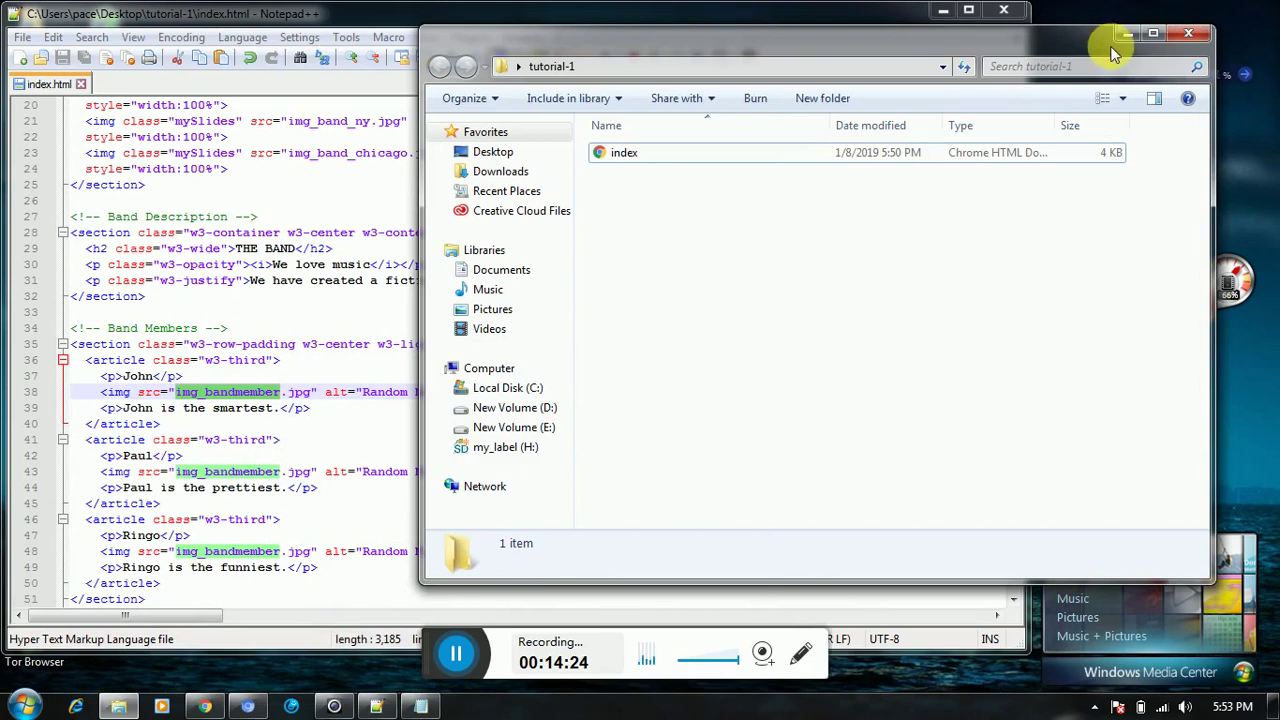
left_click(702, 156)
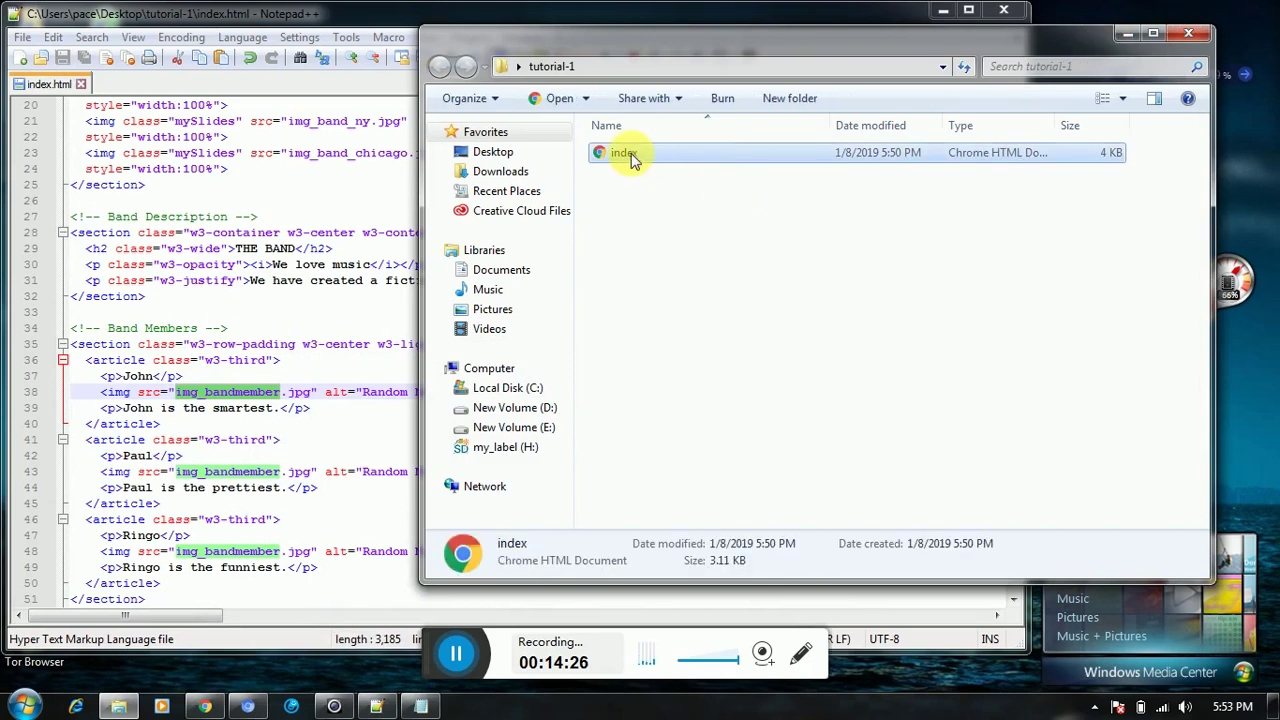
left_click_drag(630, 160, 714, 627)
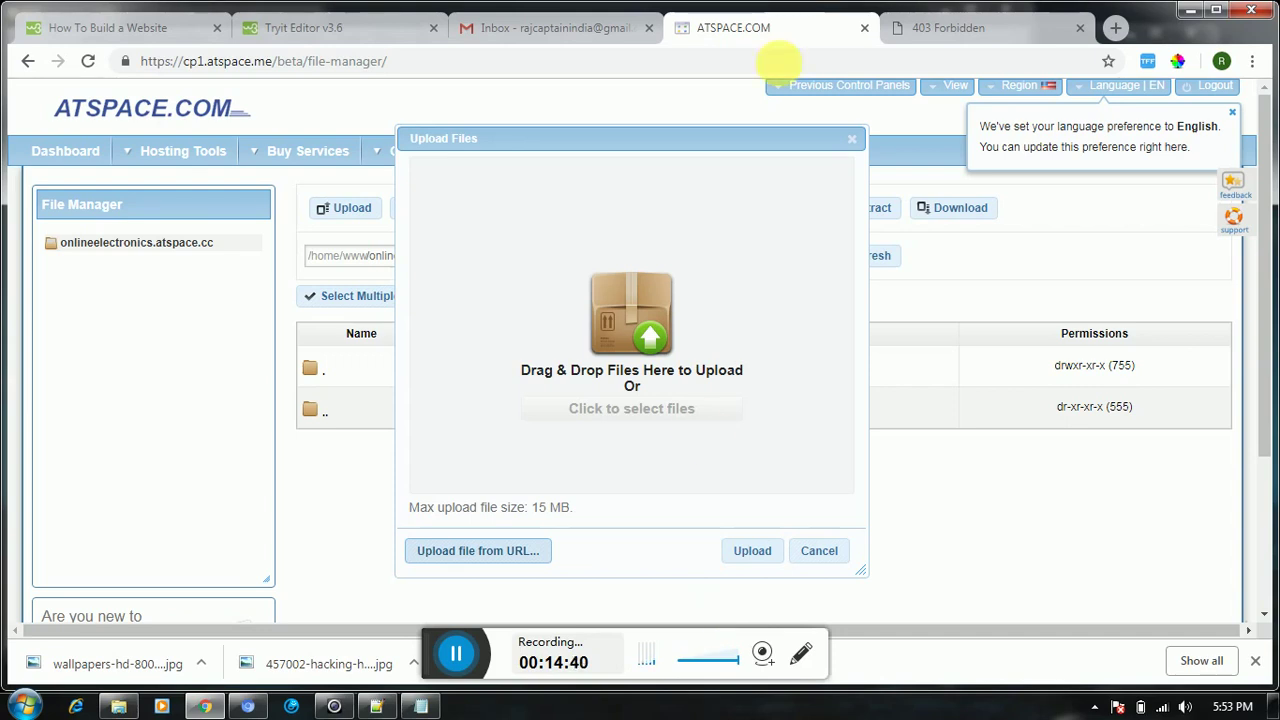
left_click(851, 139)
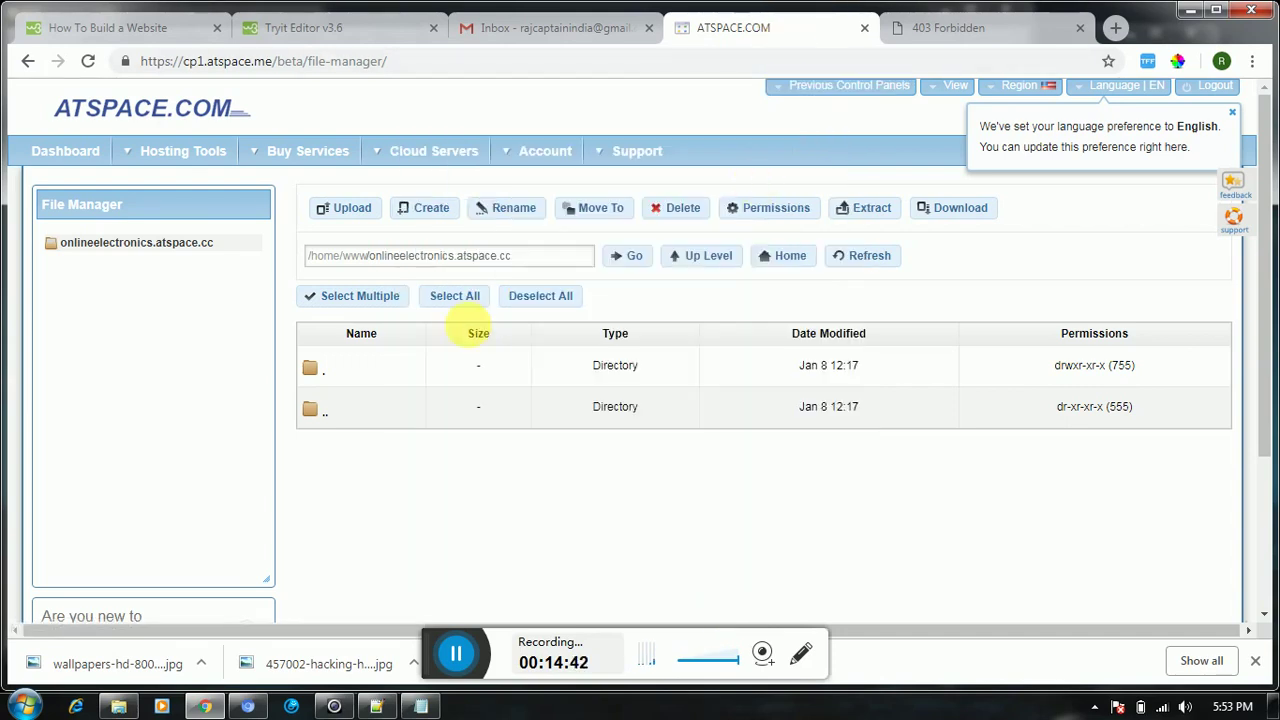
left_click(366, 210)
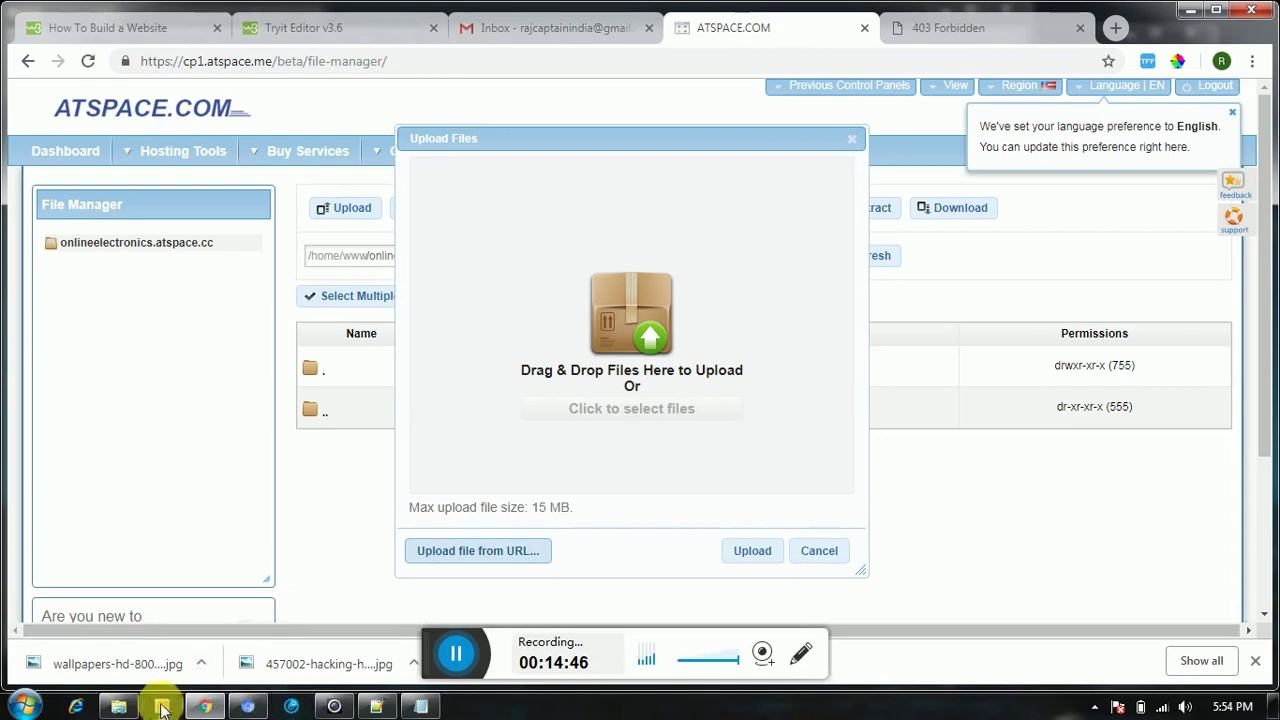
left_click(119, 706)
left_click_drag(624, 152, 693, 354)
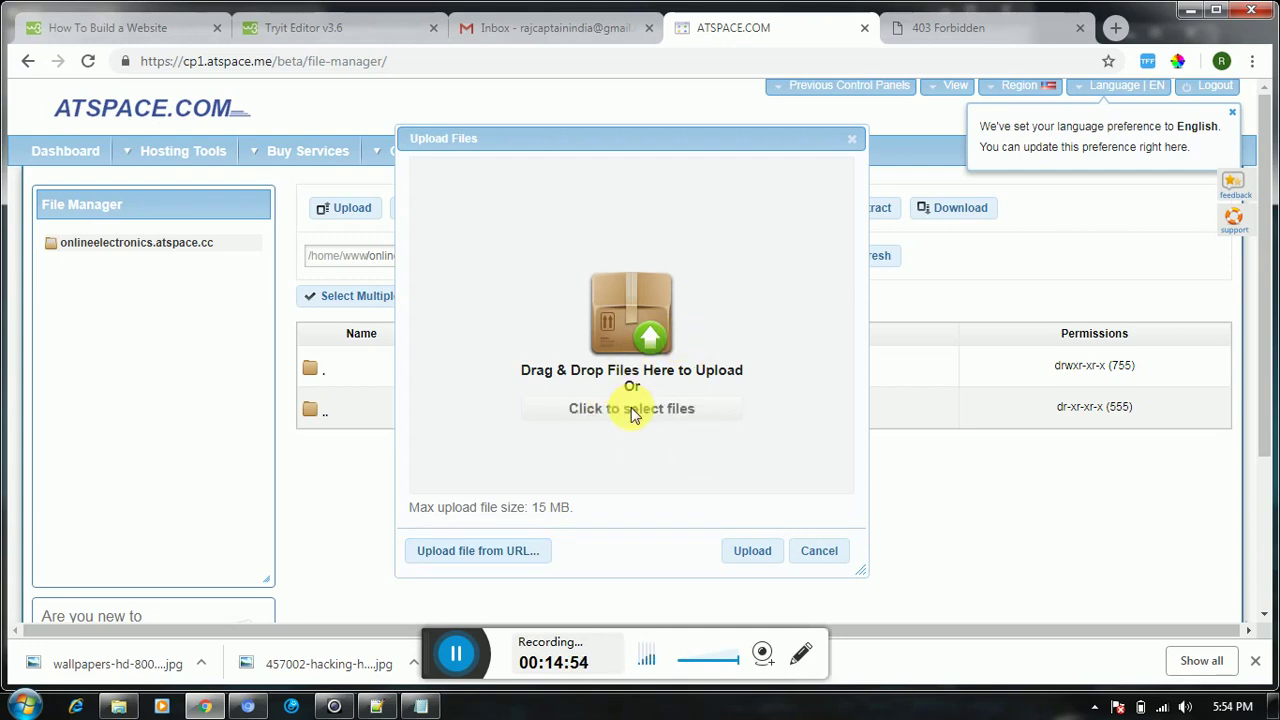
- Upload index.html from Desktop > tutorial-1 into the site folder and close the upload window
left_click(700, 421)
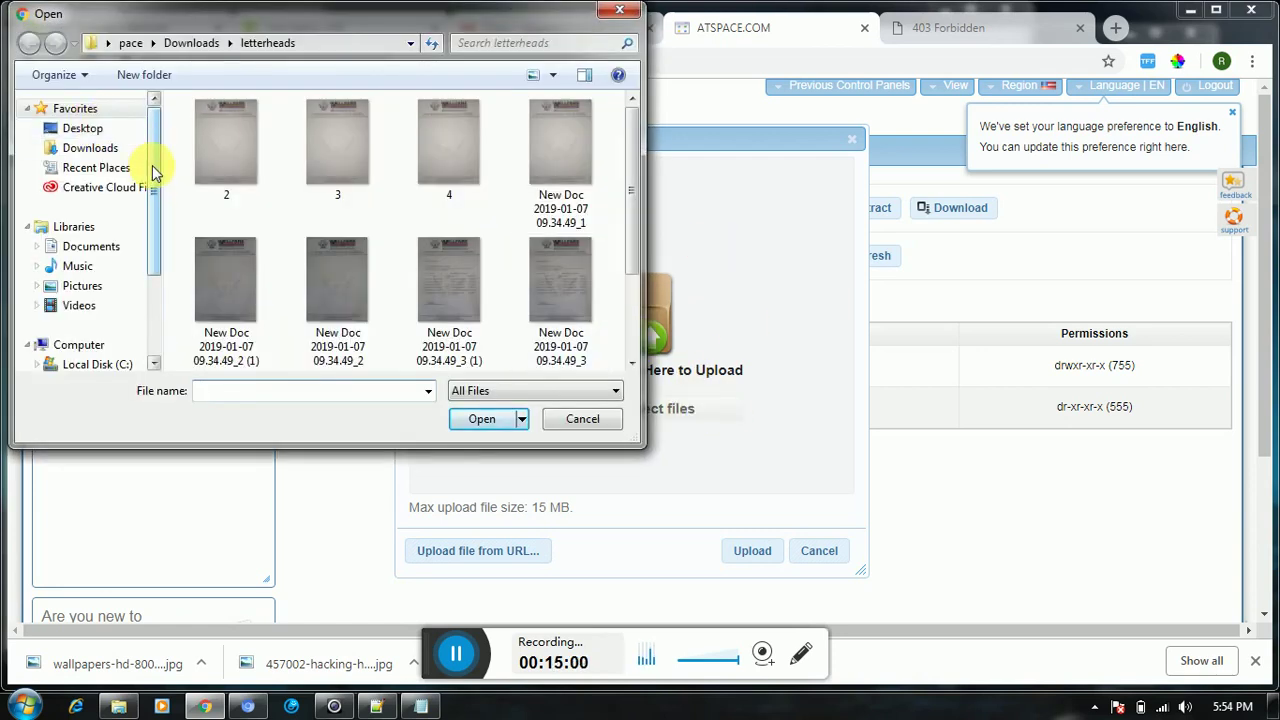
left_click(95, 128)
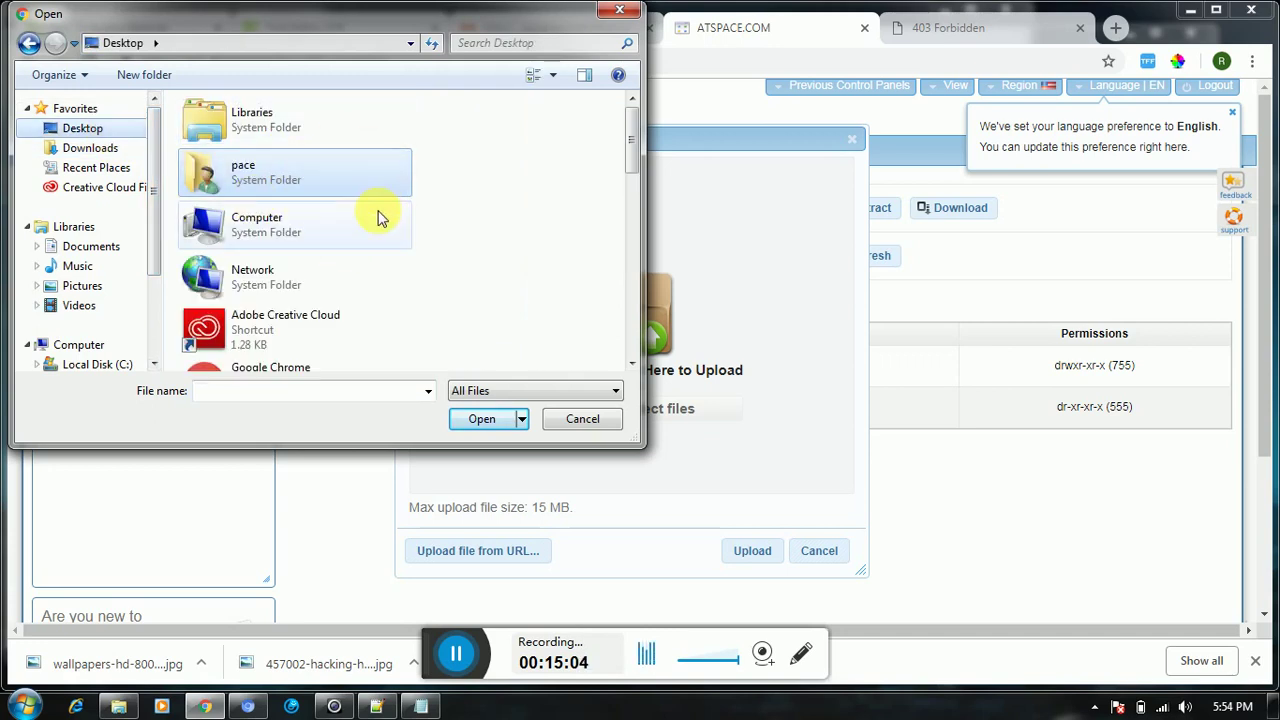
left_click(632, 188)
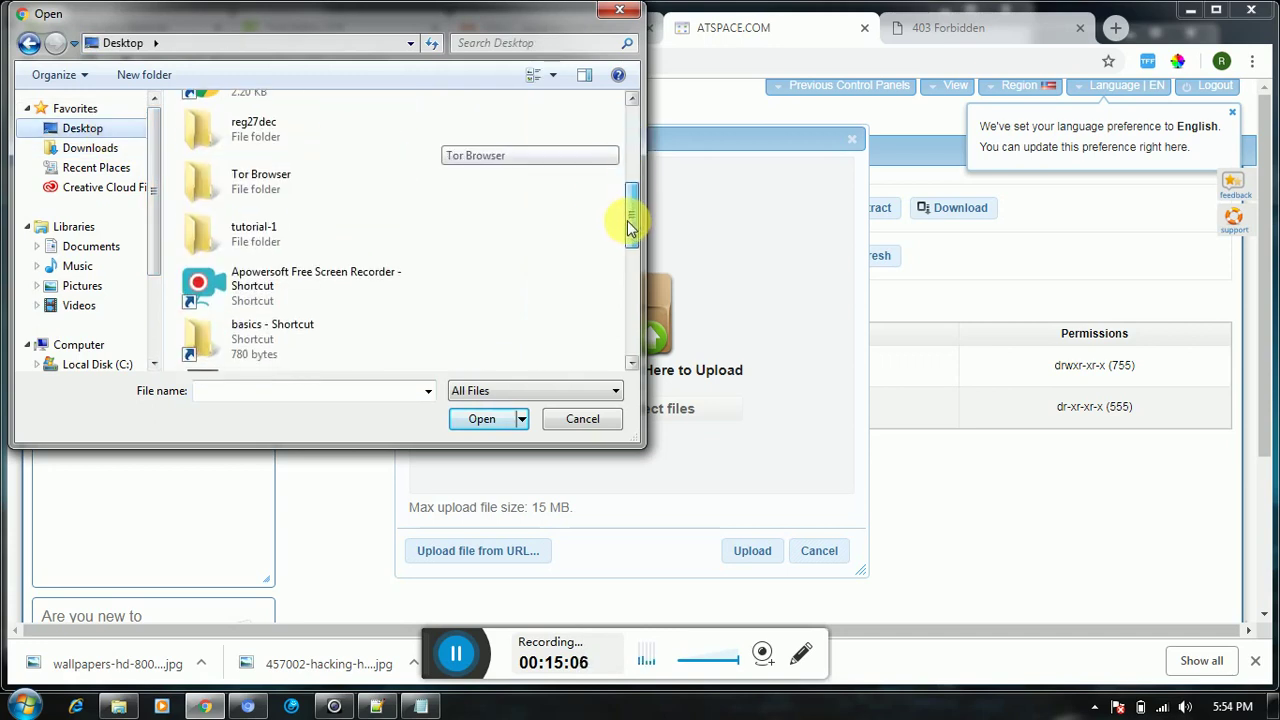
double_click(329, 238)
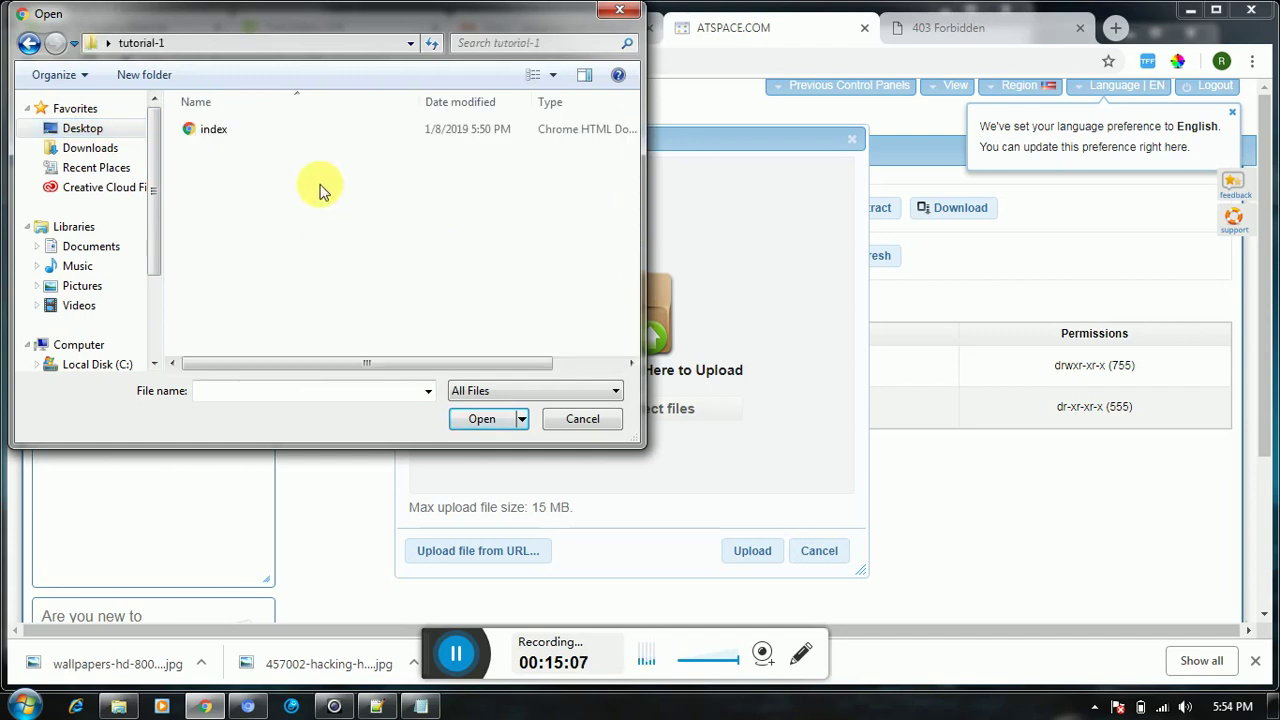
left_click(286, 136)
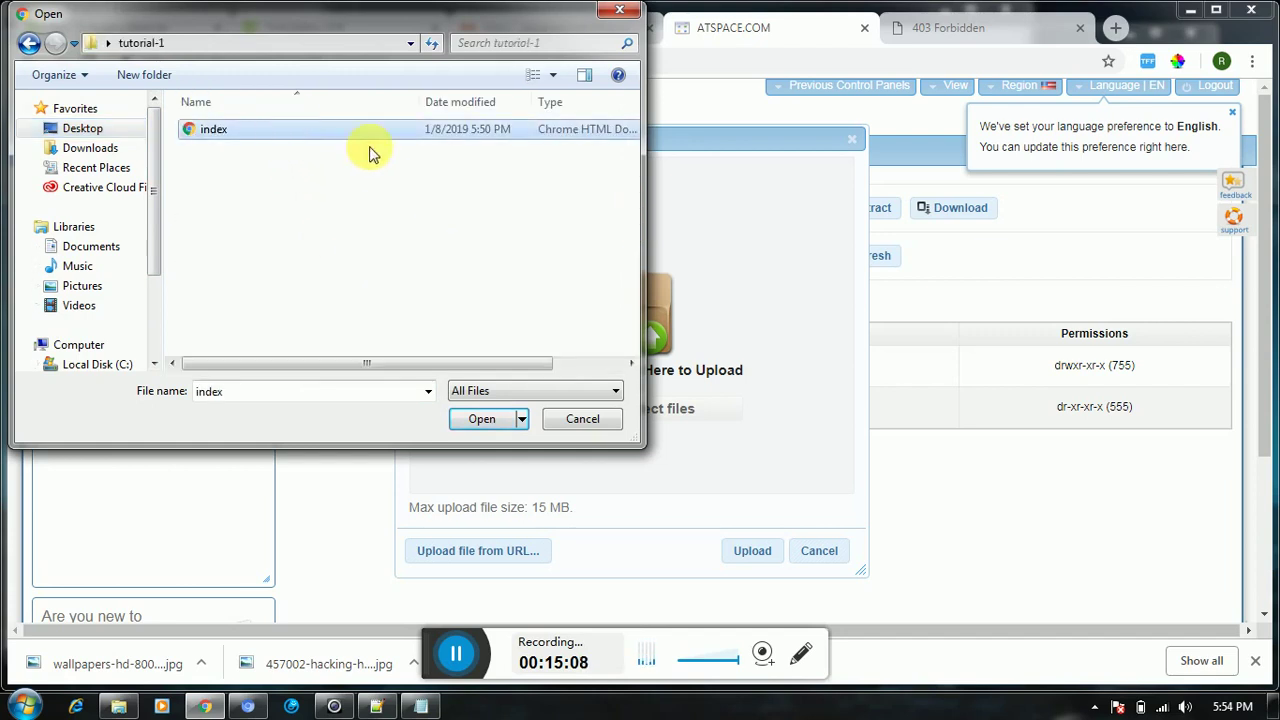
left_click(477, 419)
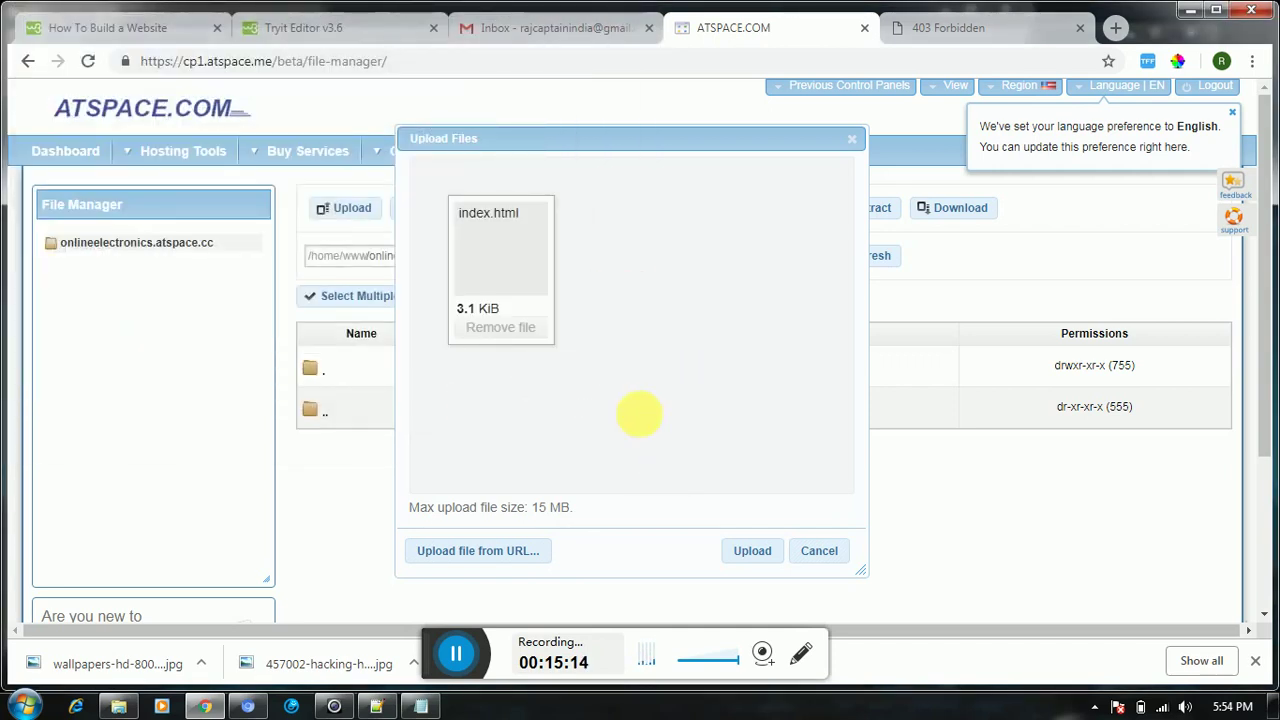
left_click(750, 552)
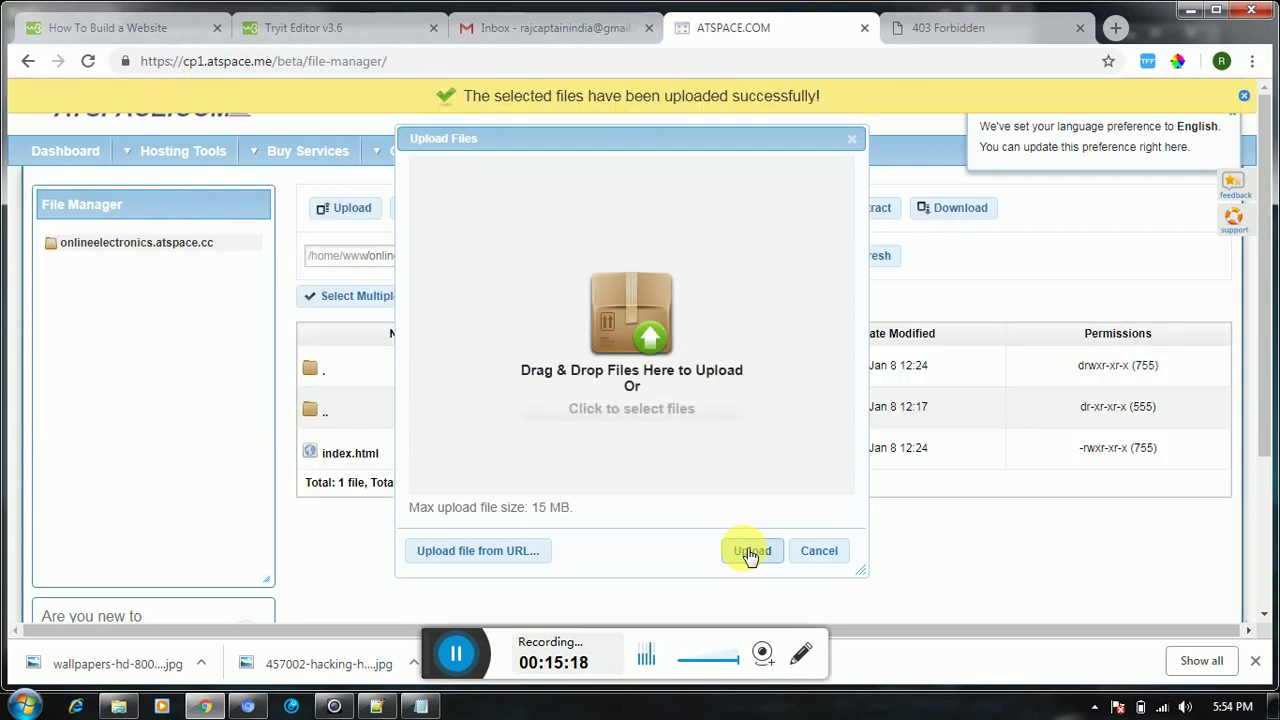
left_click(856, 140)
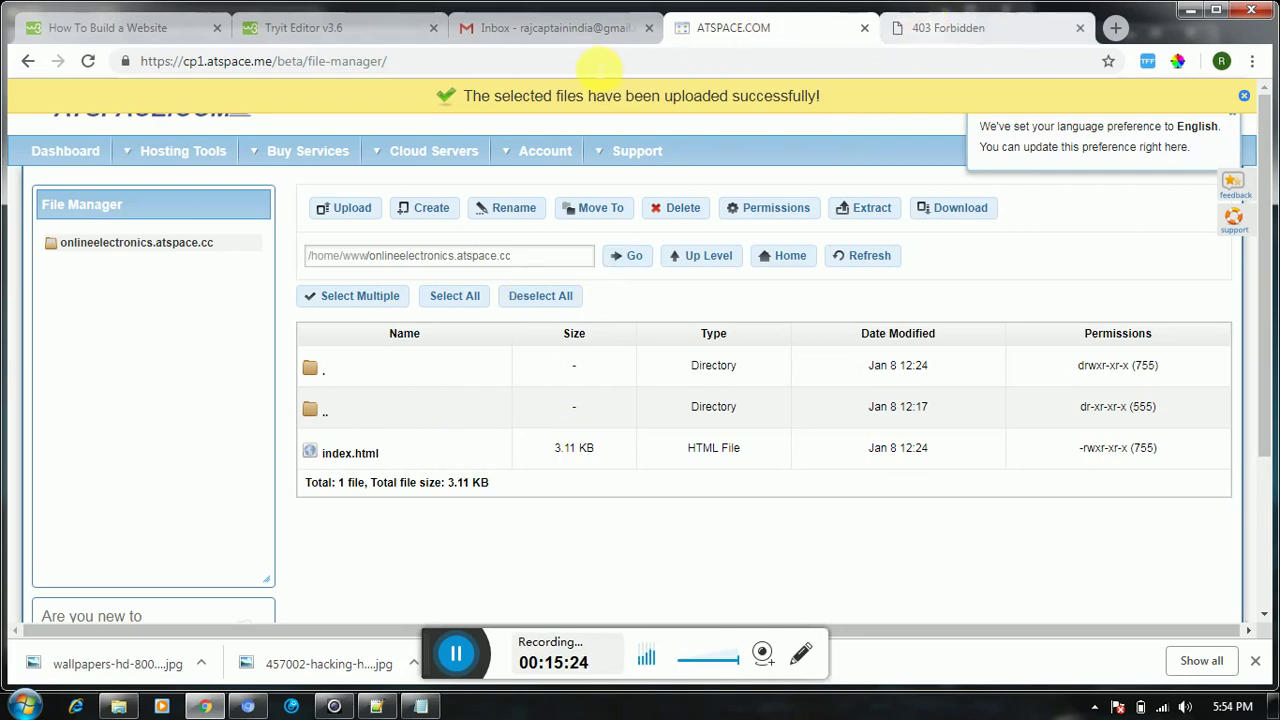
- Reload onlineelectronics.atspace.cc to confirm it serves the uploaded band page
left_click(928, 30)
left_click(396, 66)
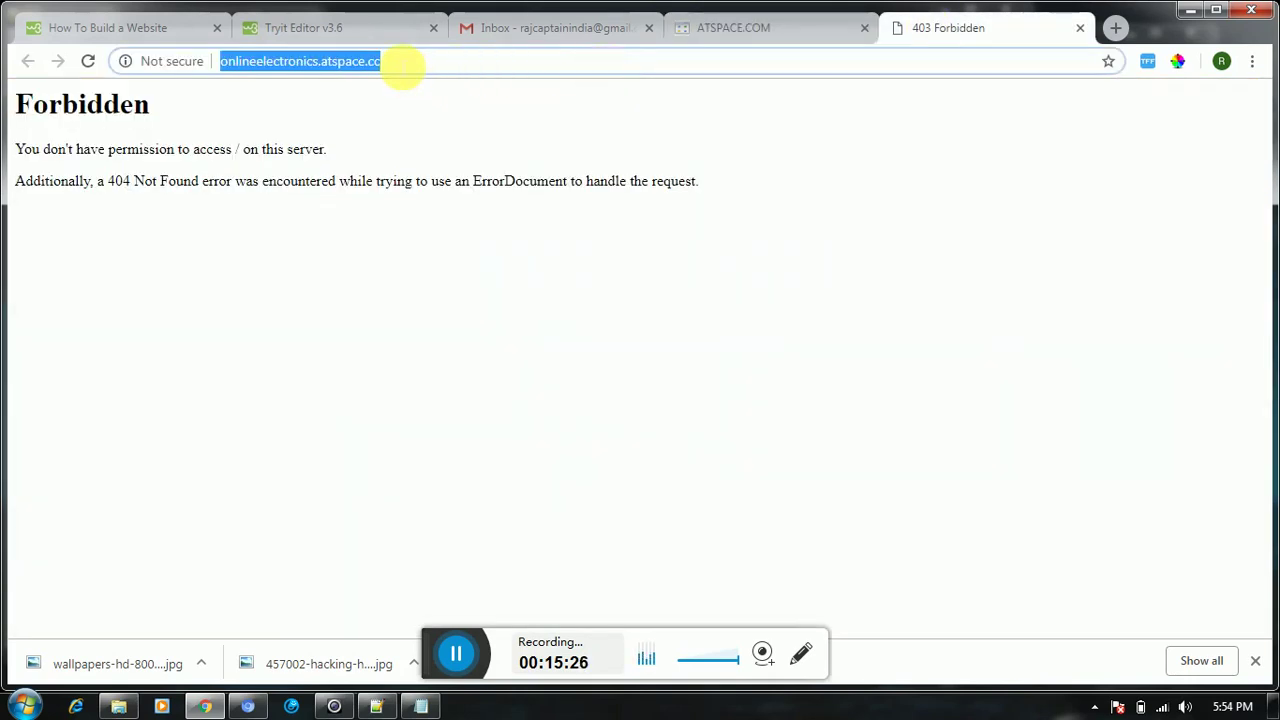
left_click(401, 65)
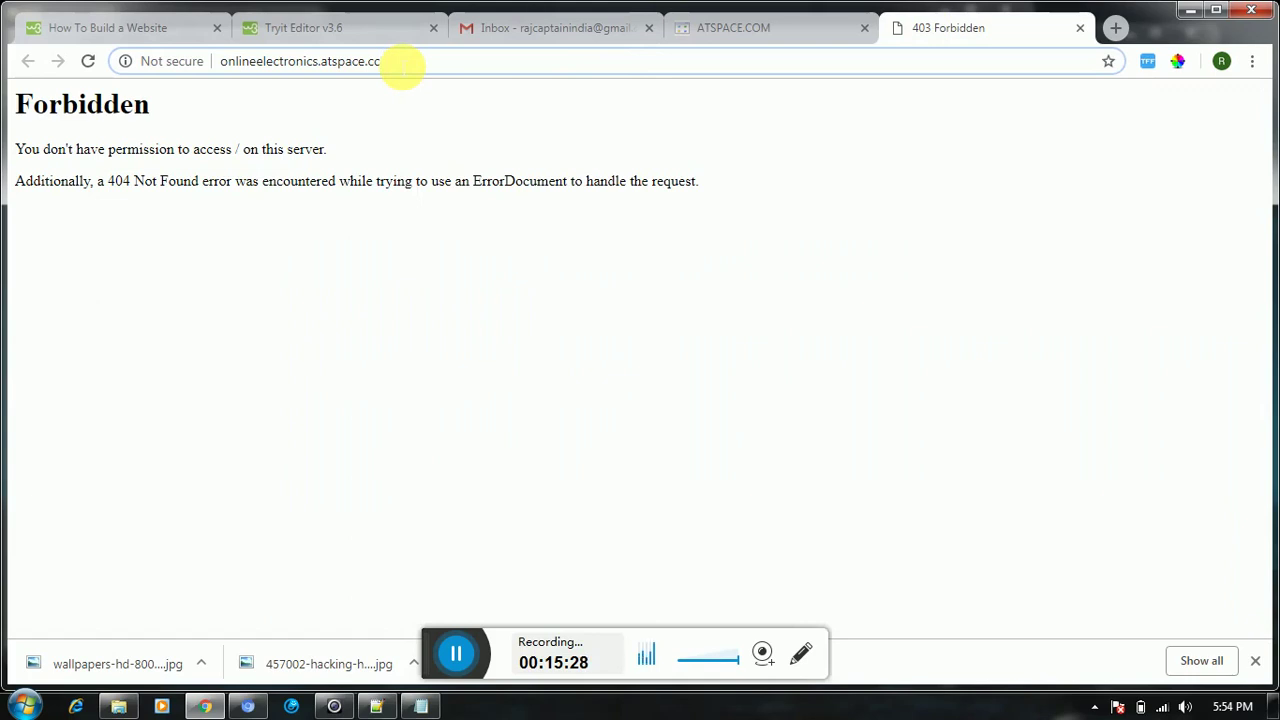
key("Return")
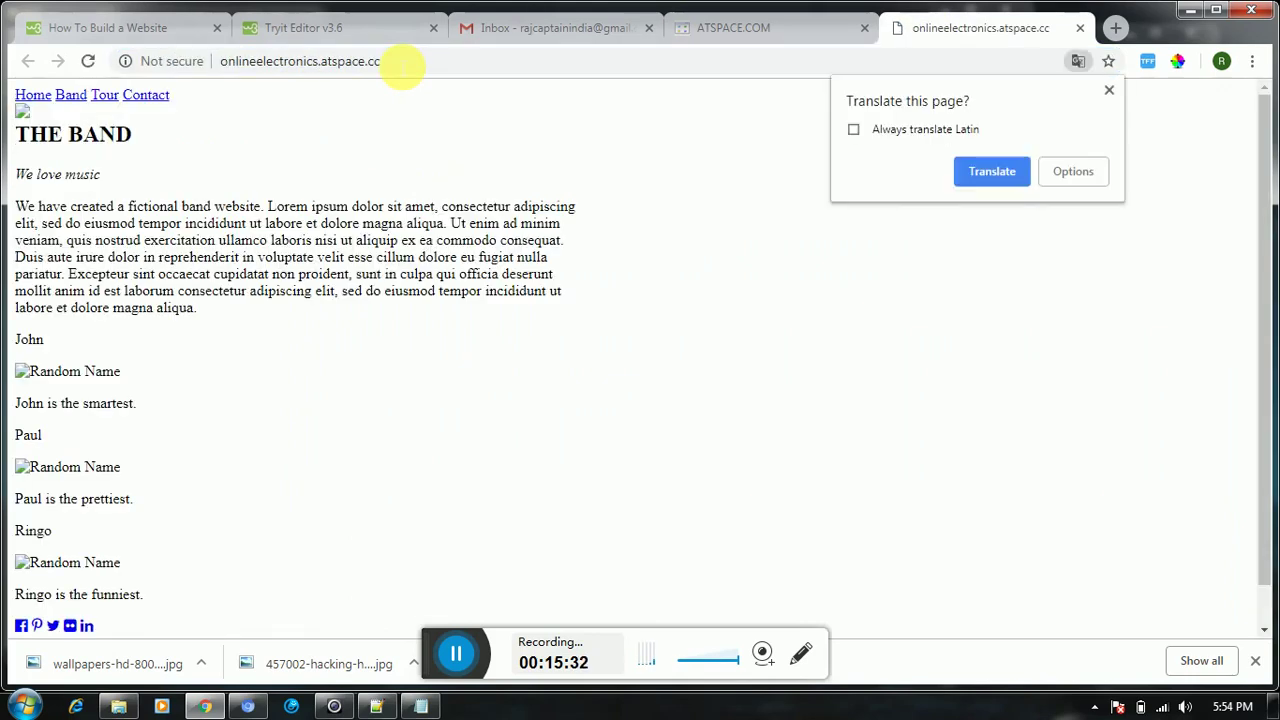
left_click(998, 172)
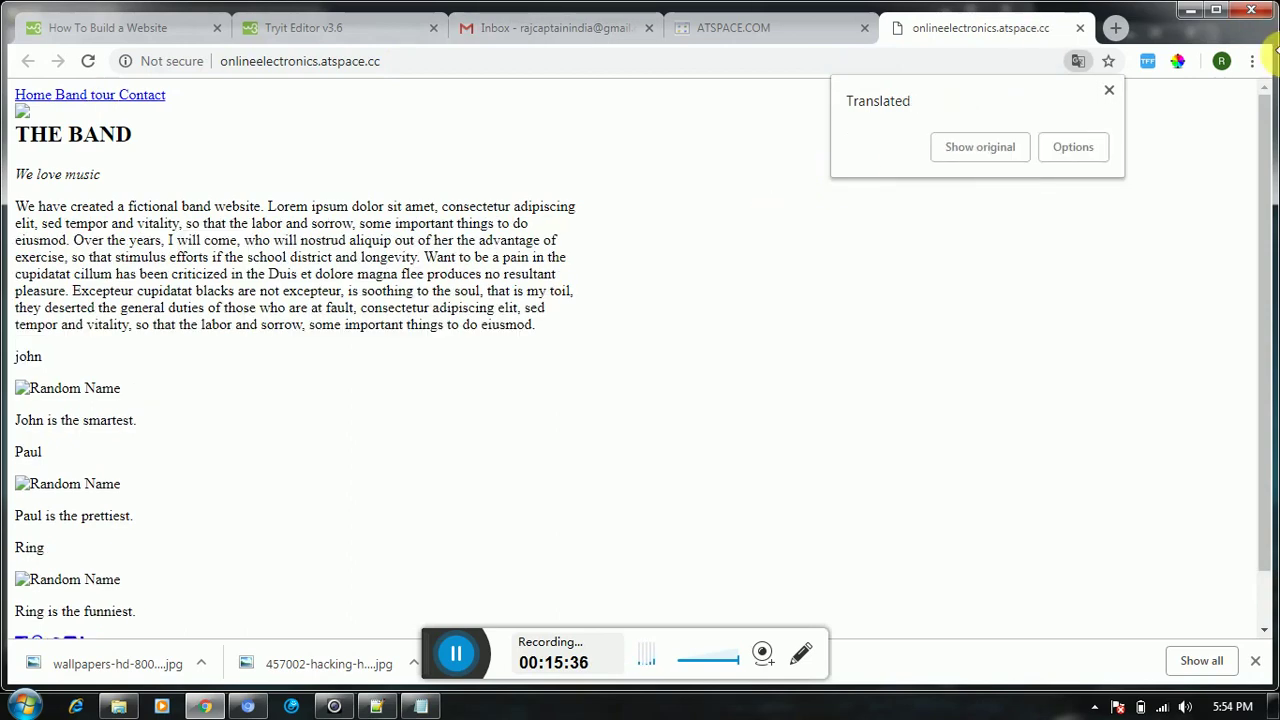
left_click_drag(1265, 145, 1272, 95)
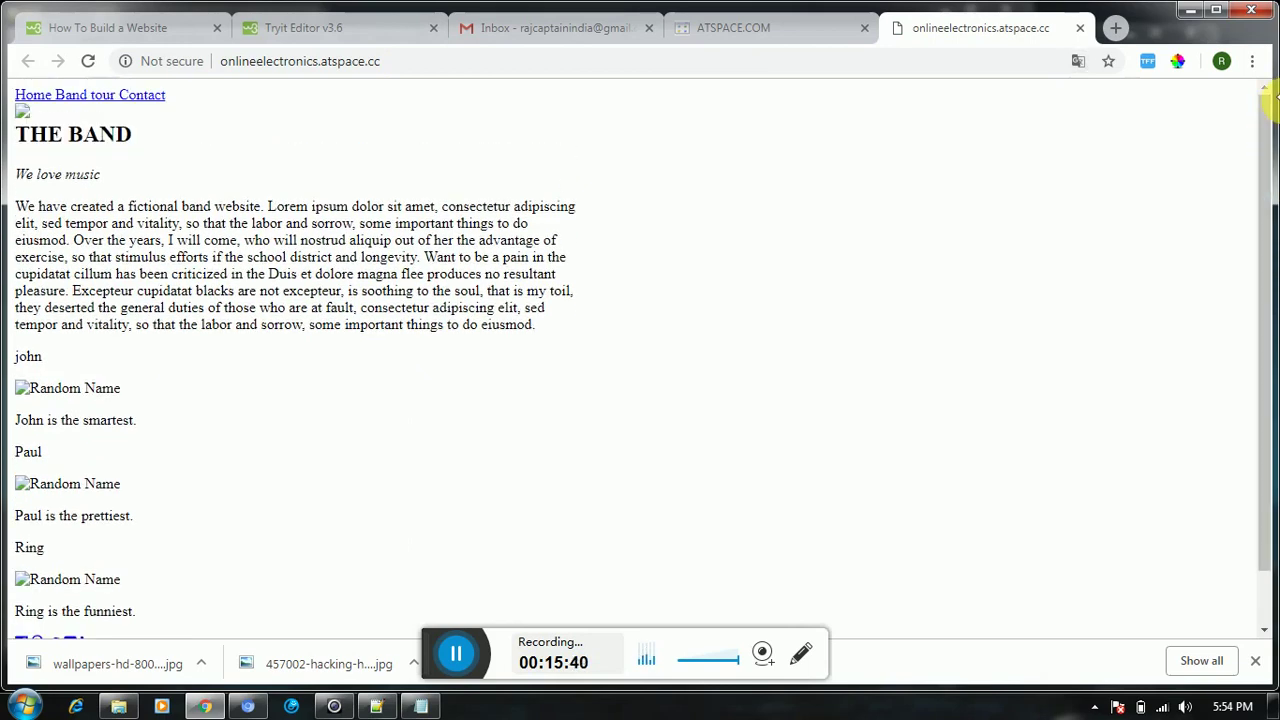
left_click(455, 653)
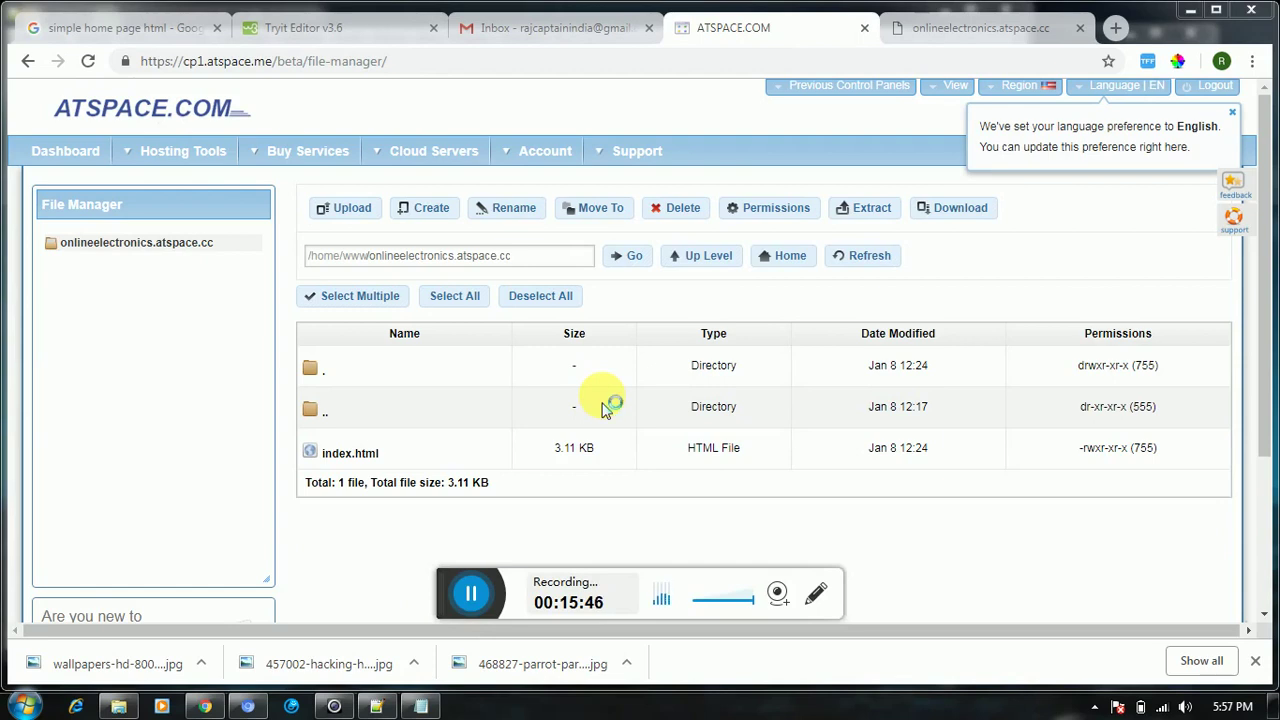
left_click(905, 27)
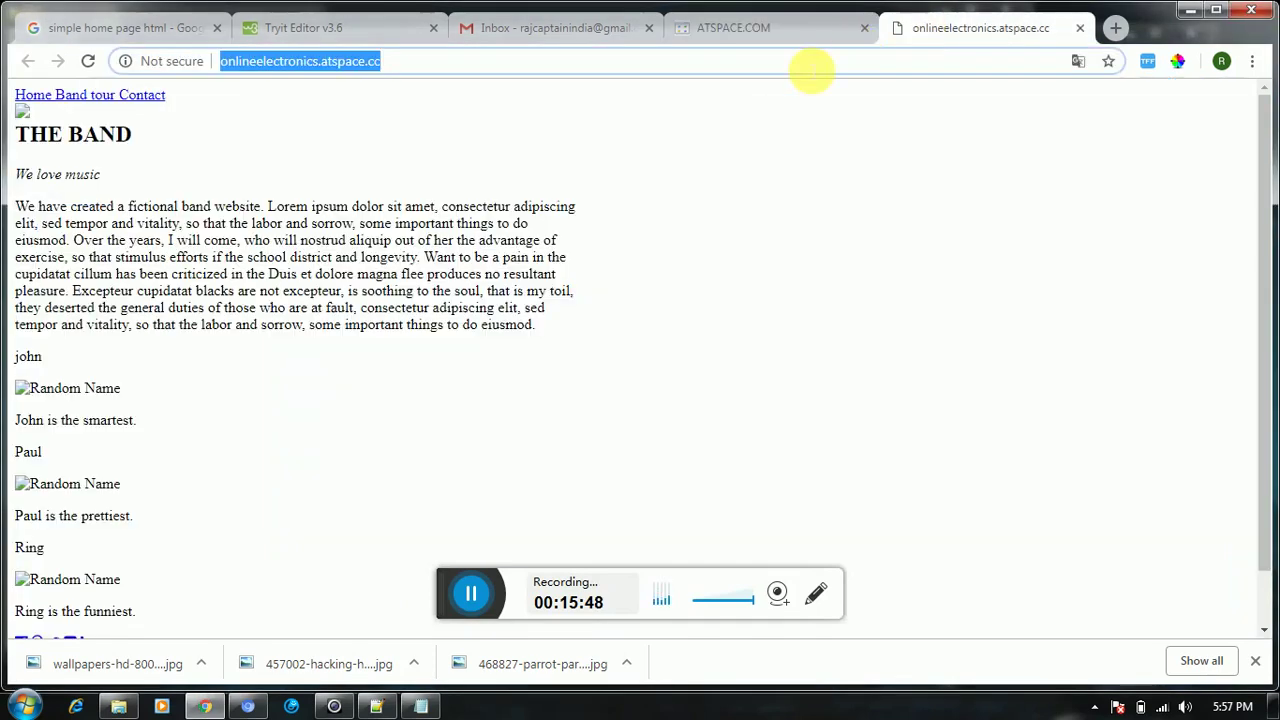
key("Return")
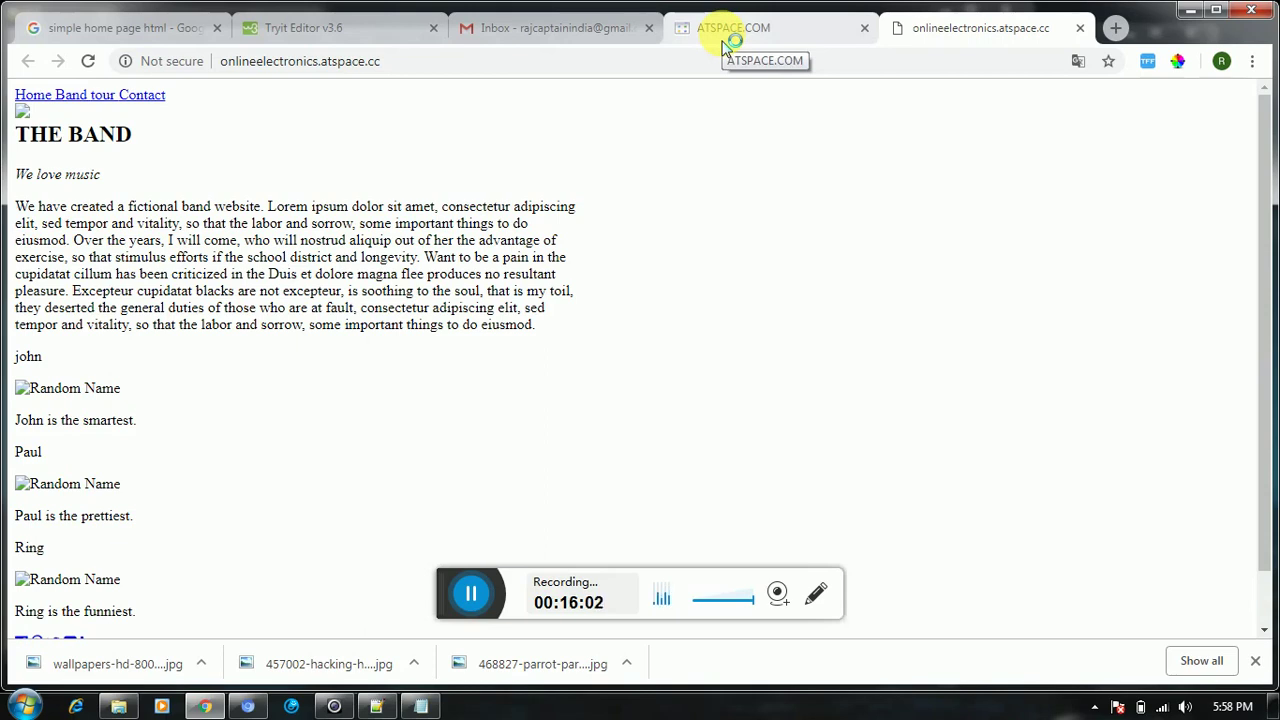
- Open index.html in the file editor and select the code from line 8 through the closing script tag
left_click(724, 44)
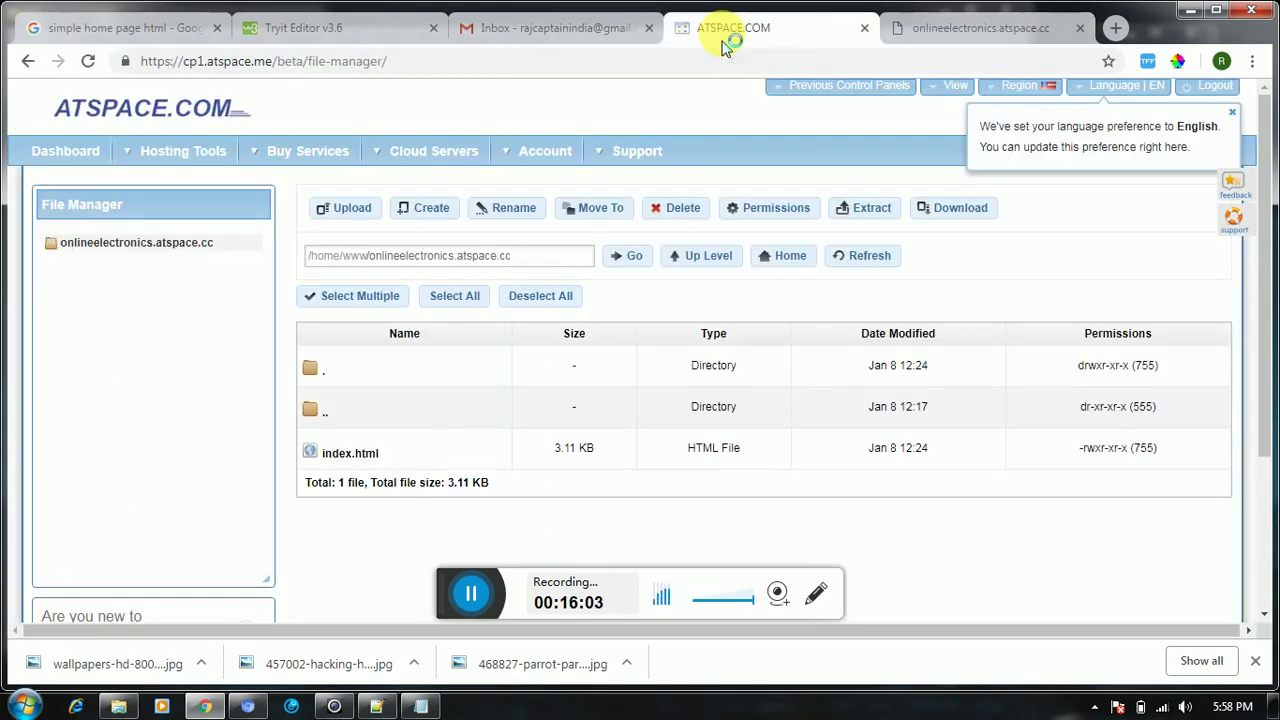
right_click(345, 459)
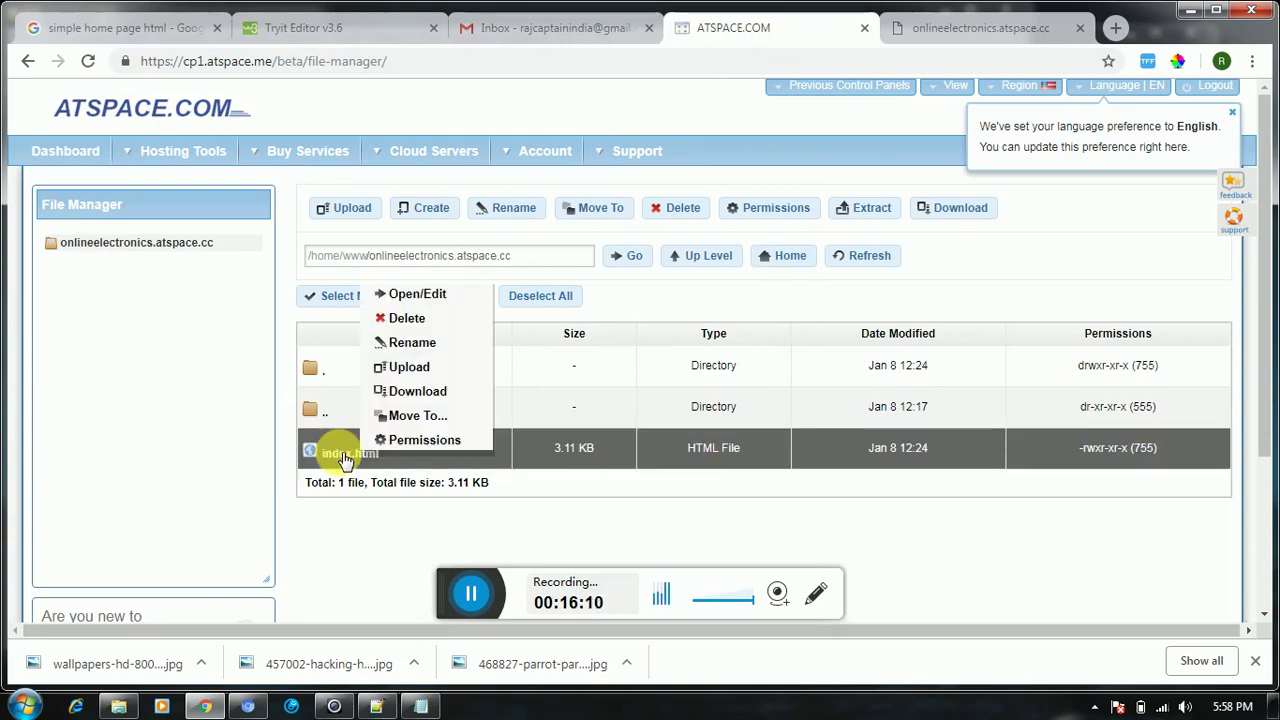
left_click(443, 296)
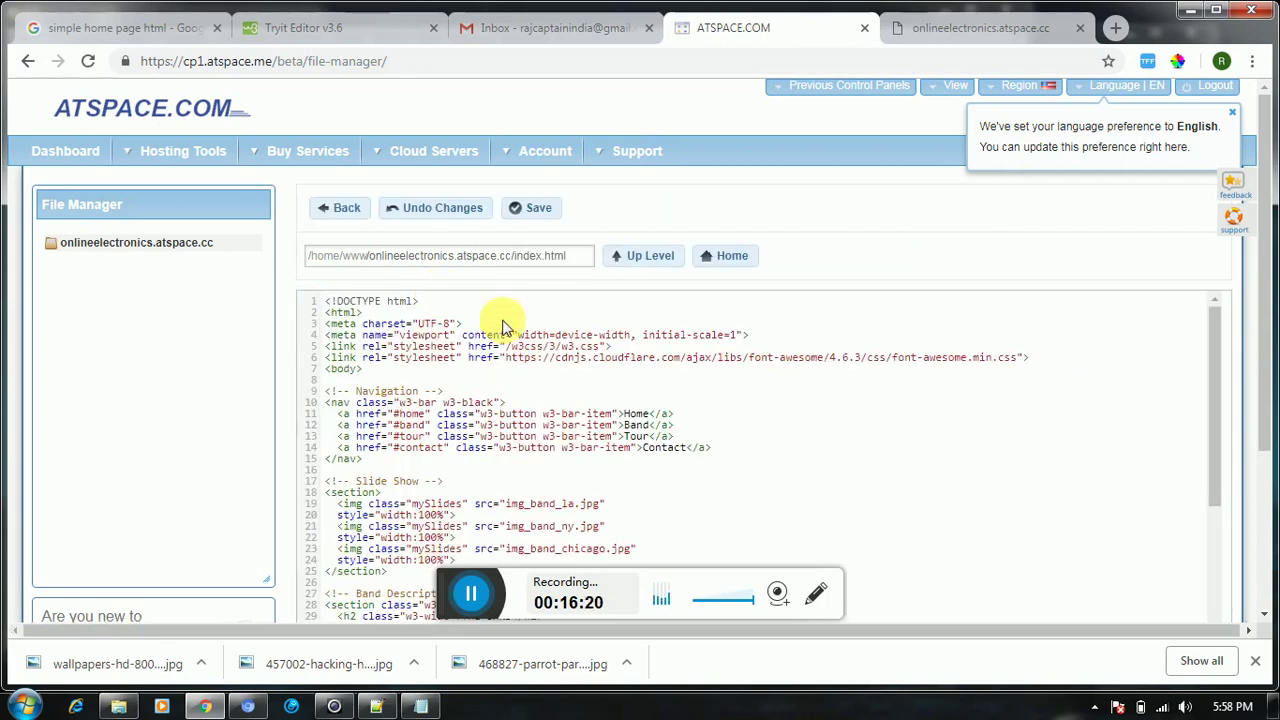
left_click(566, 379)
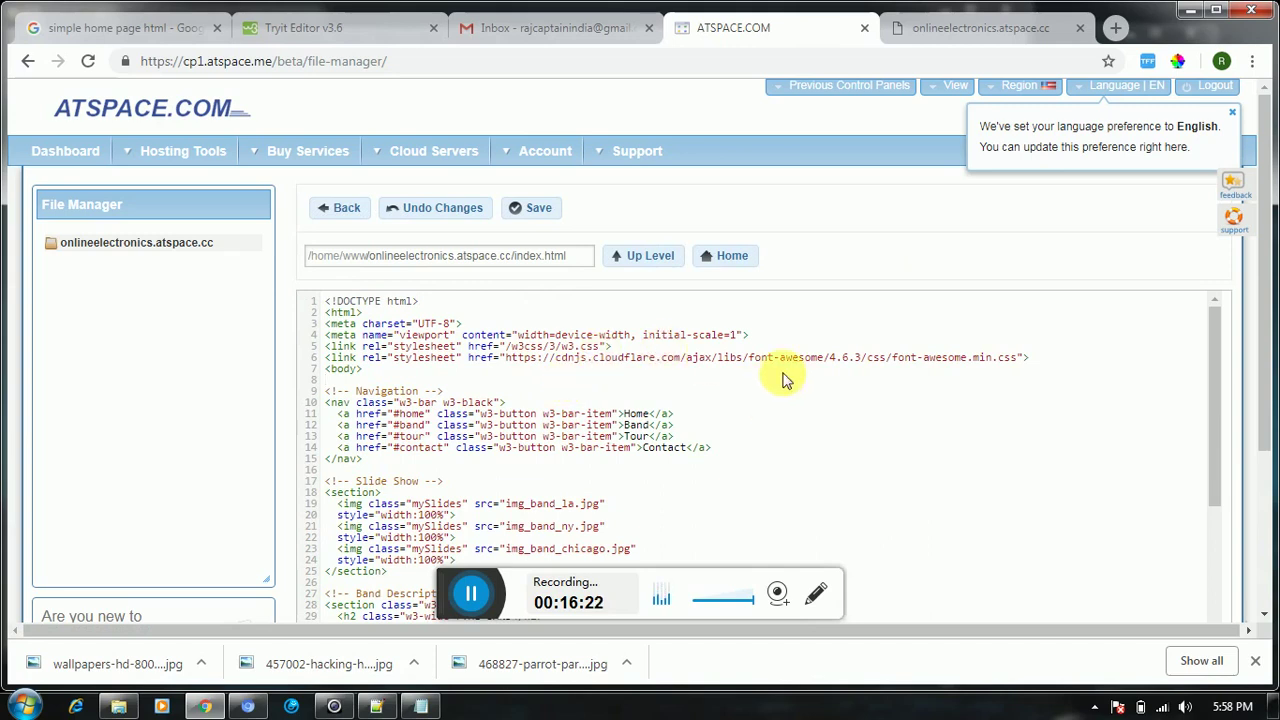
left_click_drag(1210, 380, 1211, 404)
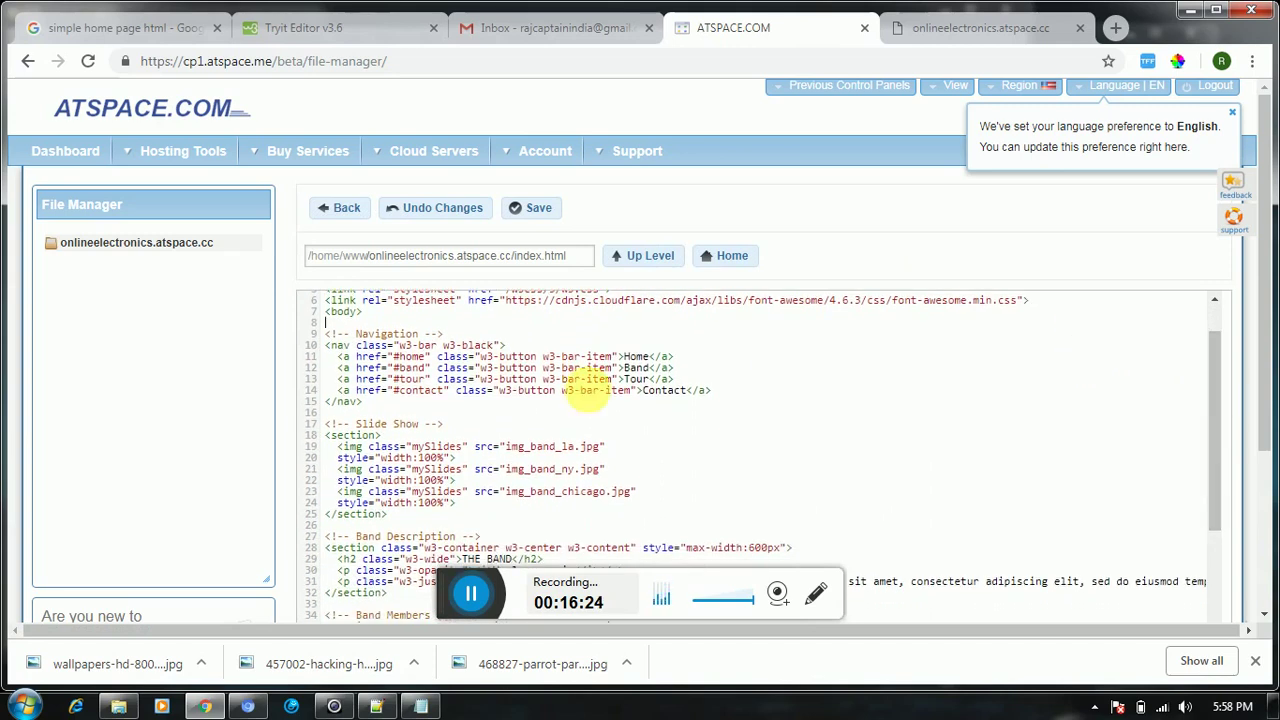
left_click_drag(326, 322, 358, 610)
left_click_drag(1206, 374, 1214, 624)
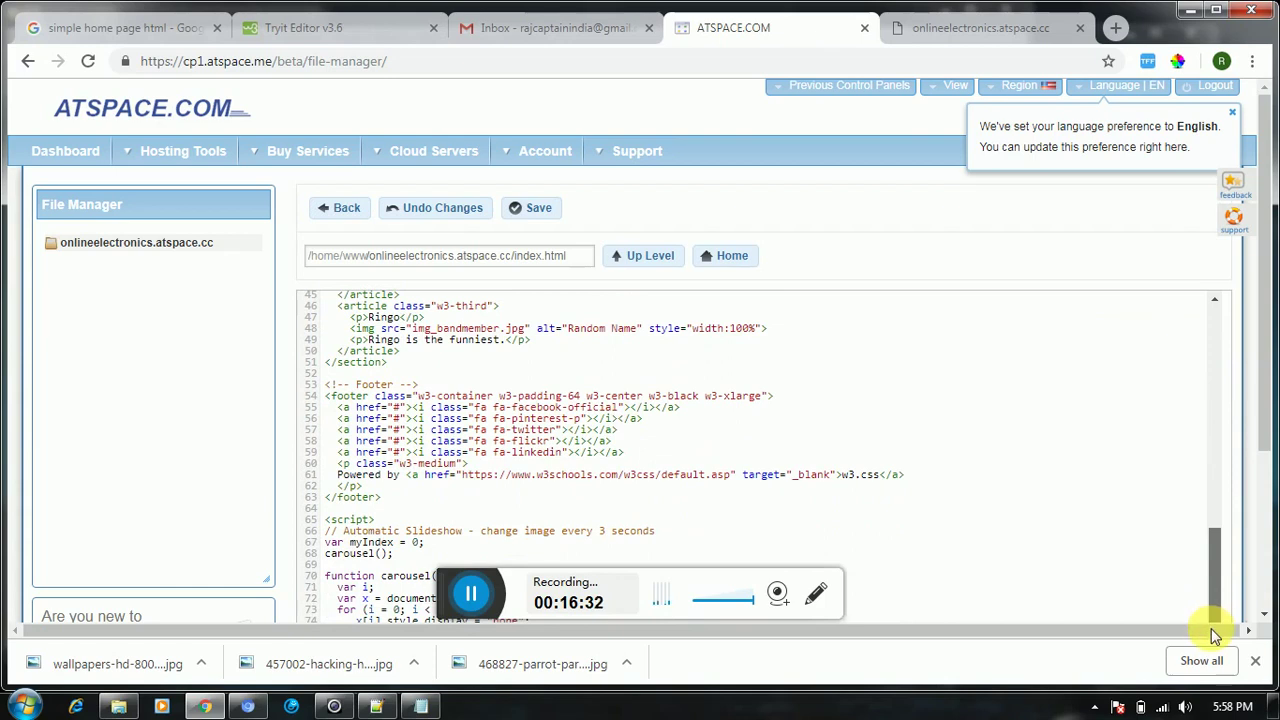
left_click_drag(1266, 442, 1270, 548)
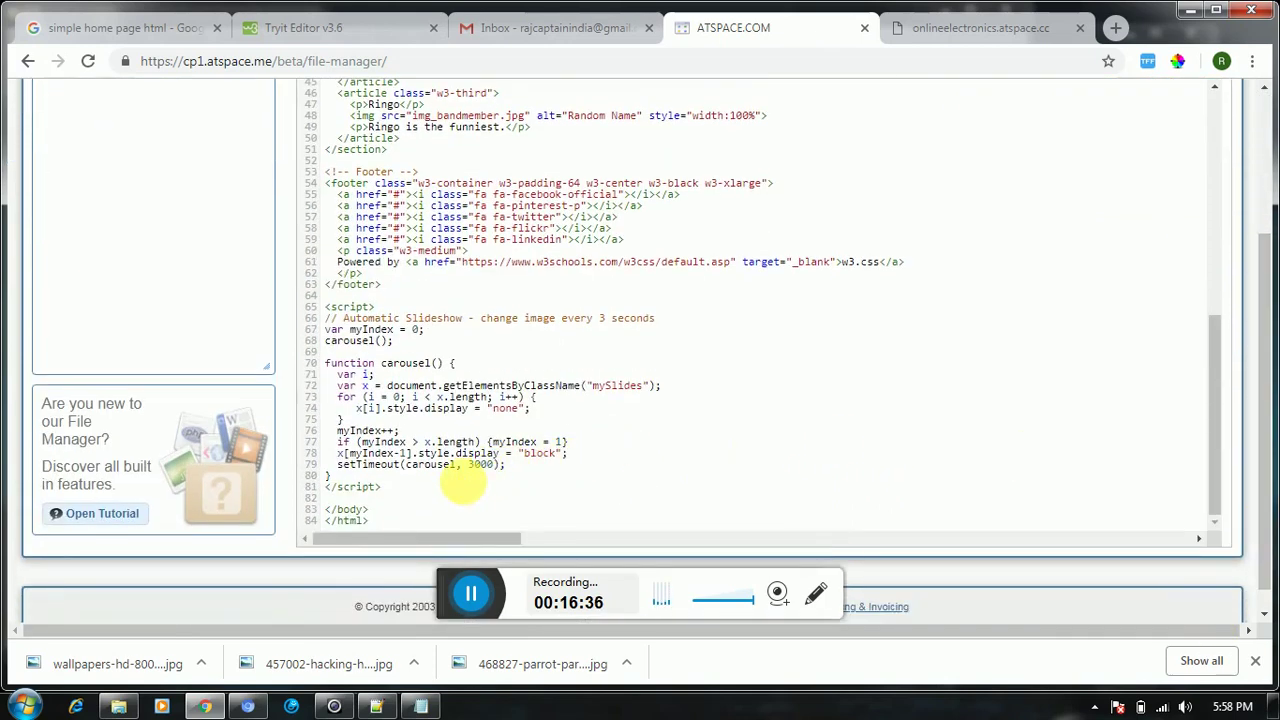
left_click(462, 492, "shift")
- Delete the selected code, close the </h1> tag with '>', and save index.html
key("Delete")
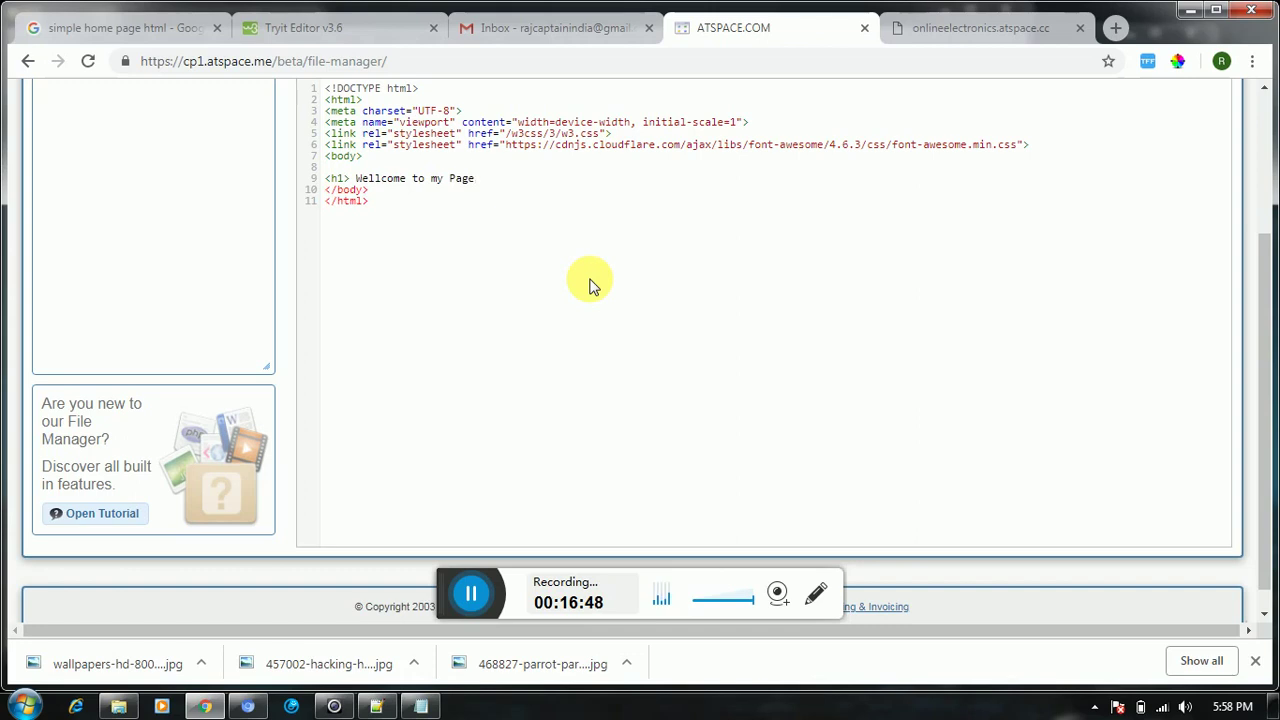
type(">")
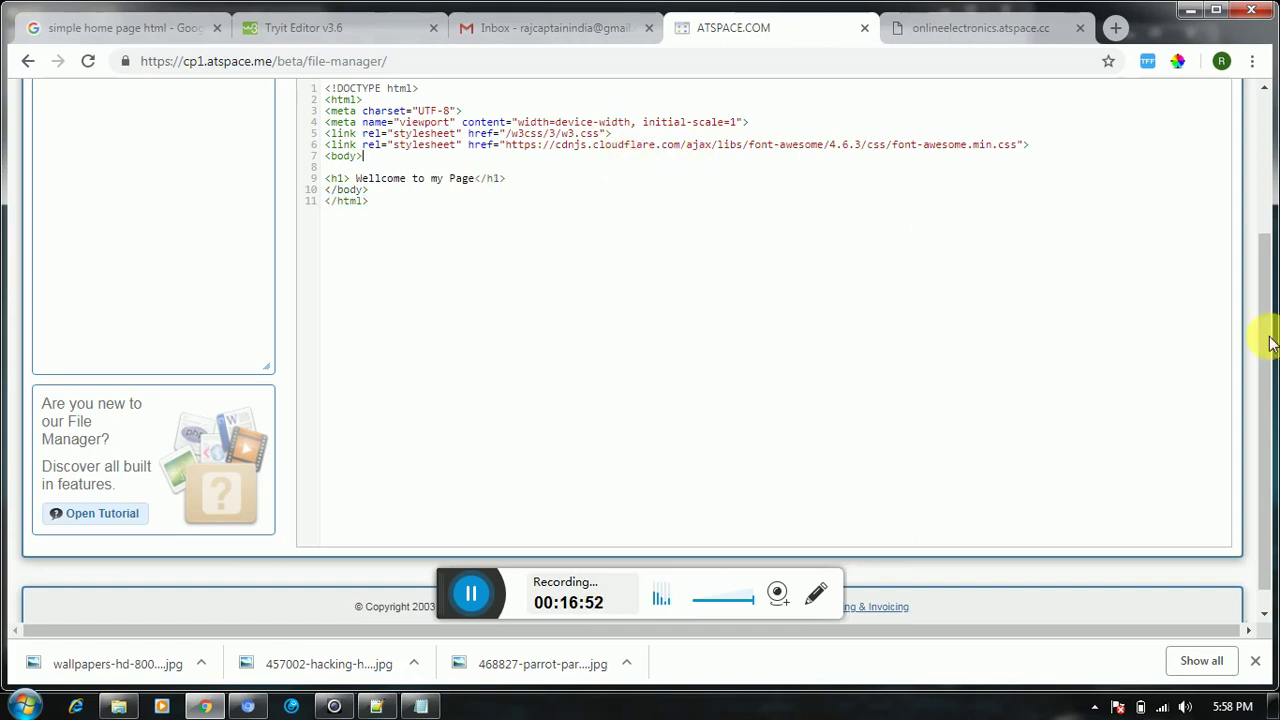
left_click_drag(1270, 344, 1270, 206)
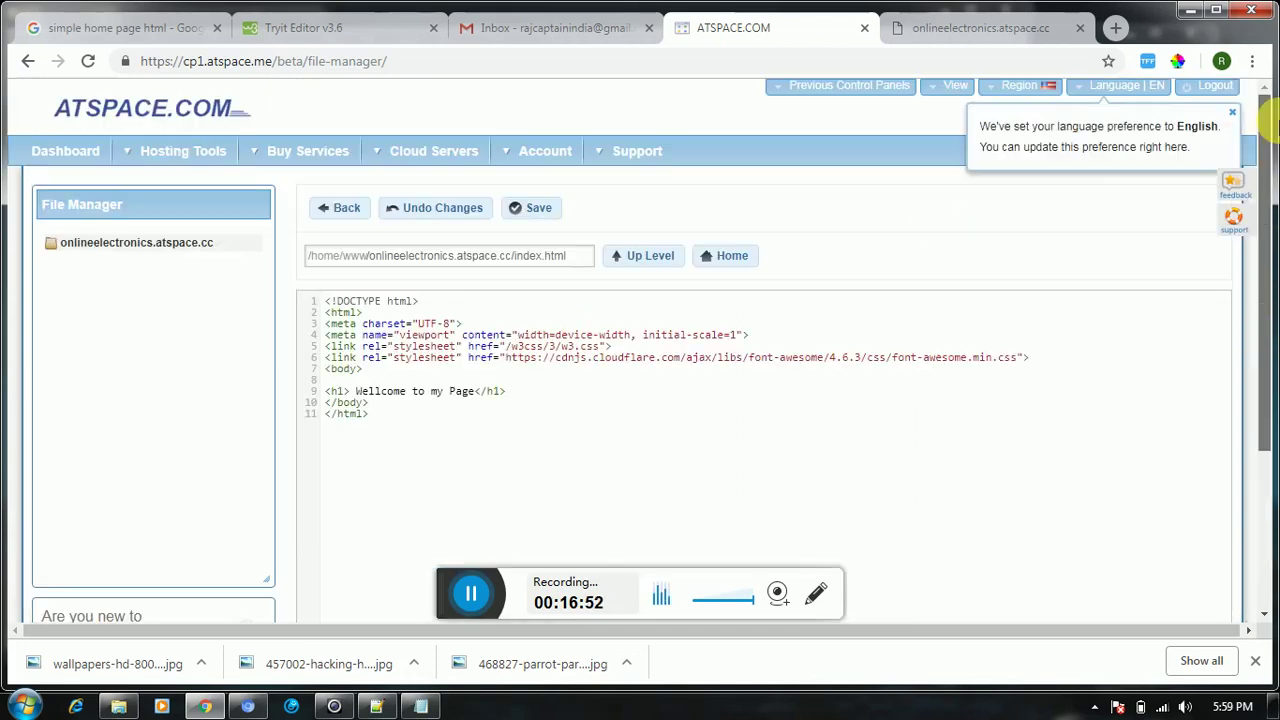
left_click(521, 213)
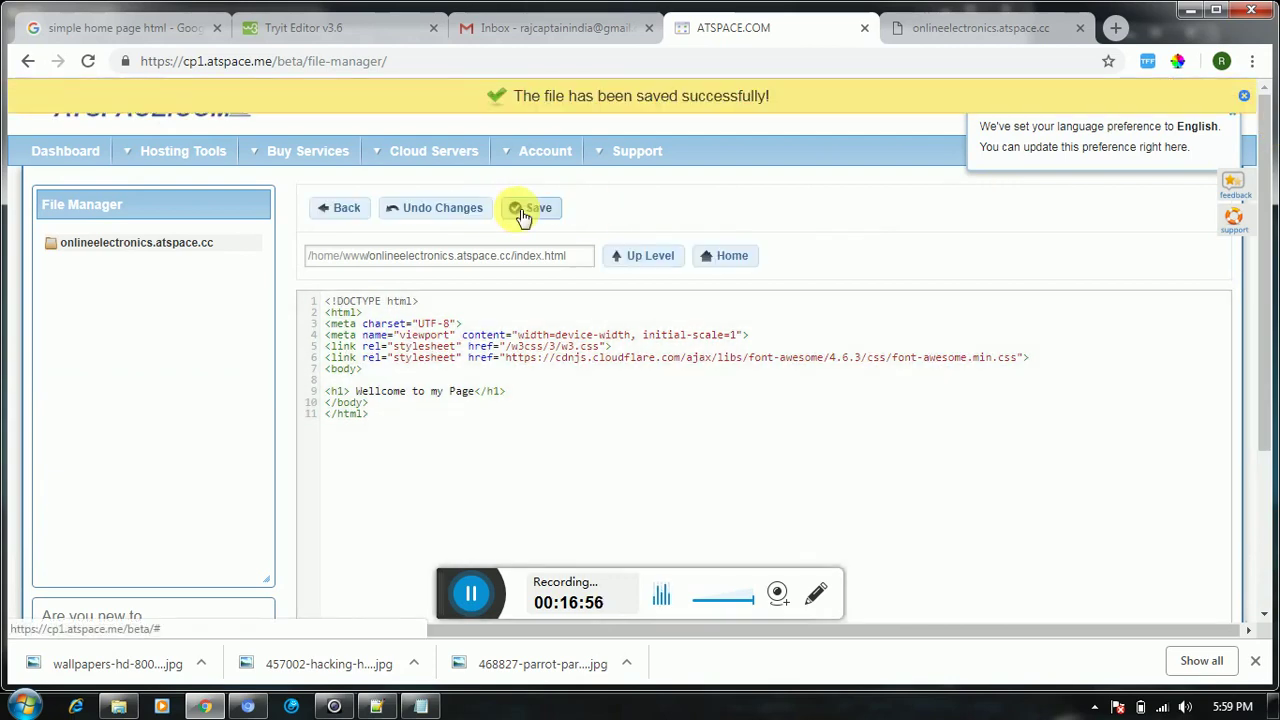
- Reload the live site to verify it shows only 'Wellcome to my Page', then return to the file manager
left_click(1000, 27)
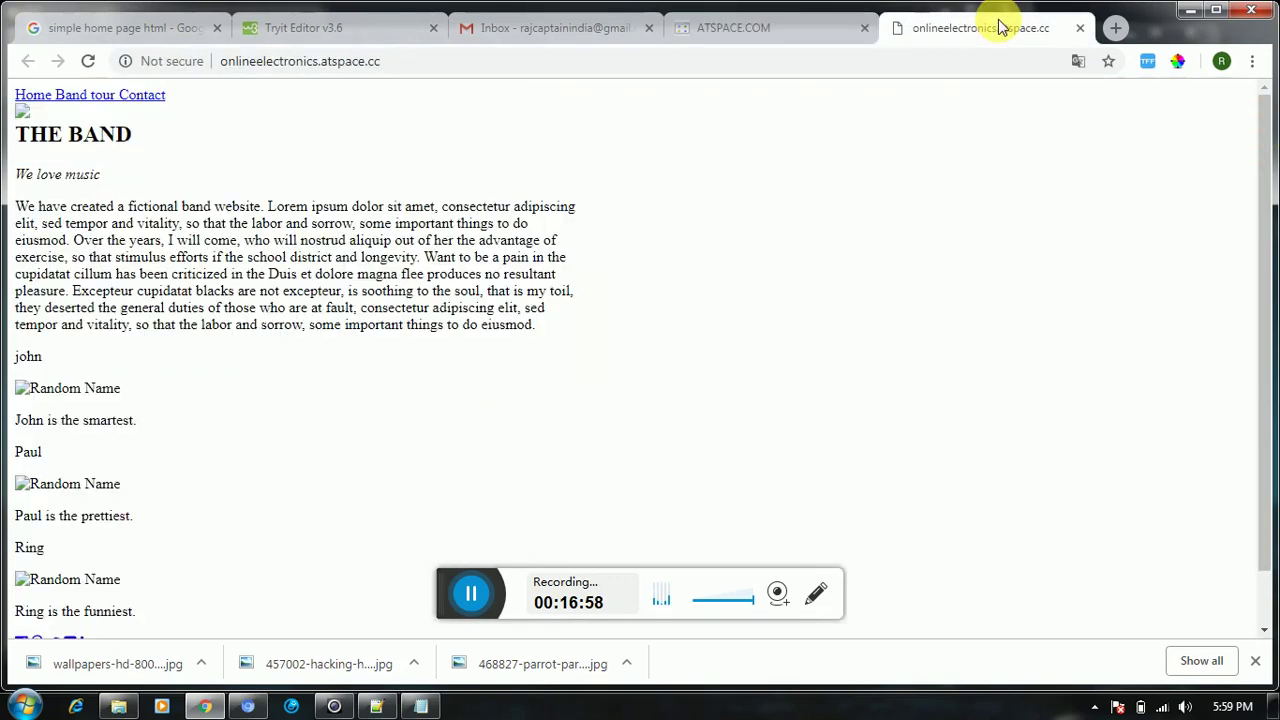
left_click(88, 61)
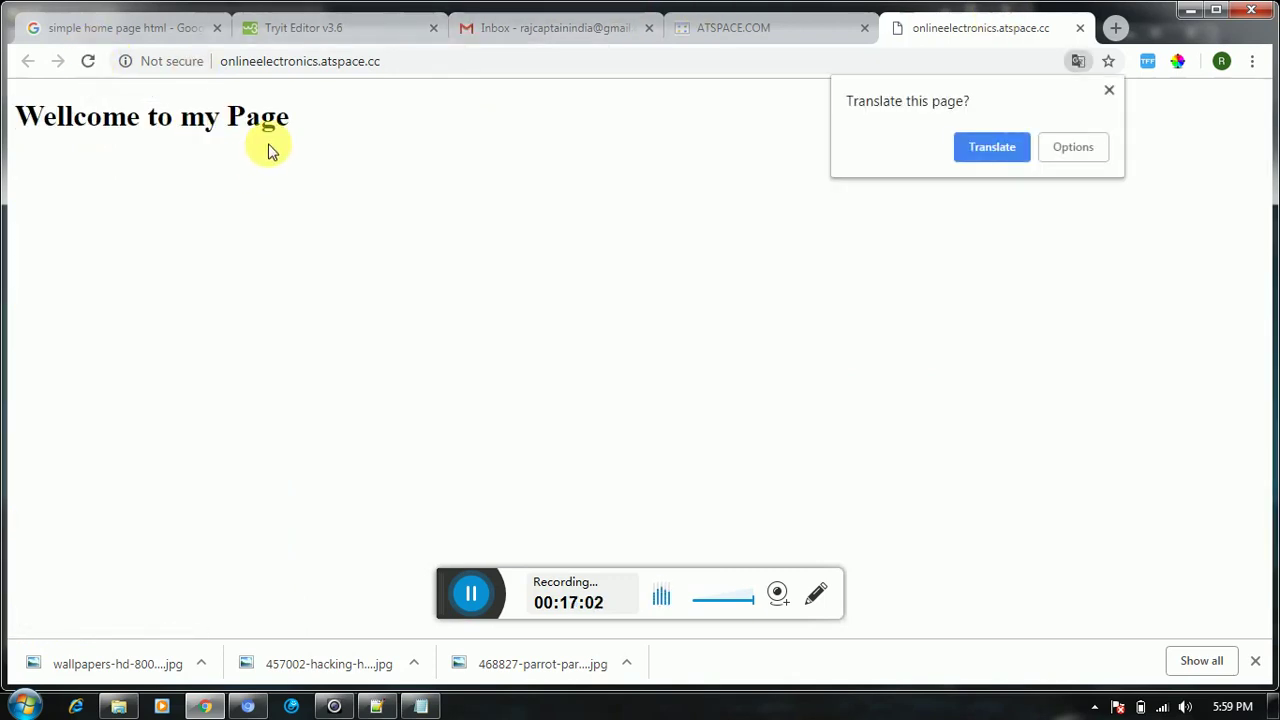
left_click(971, 143)
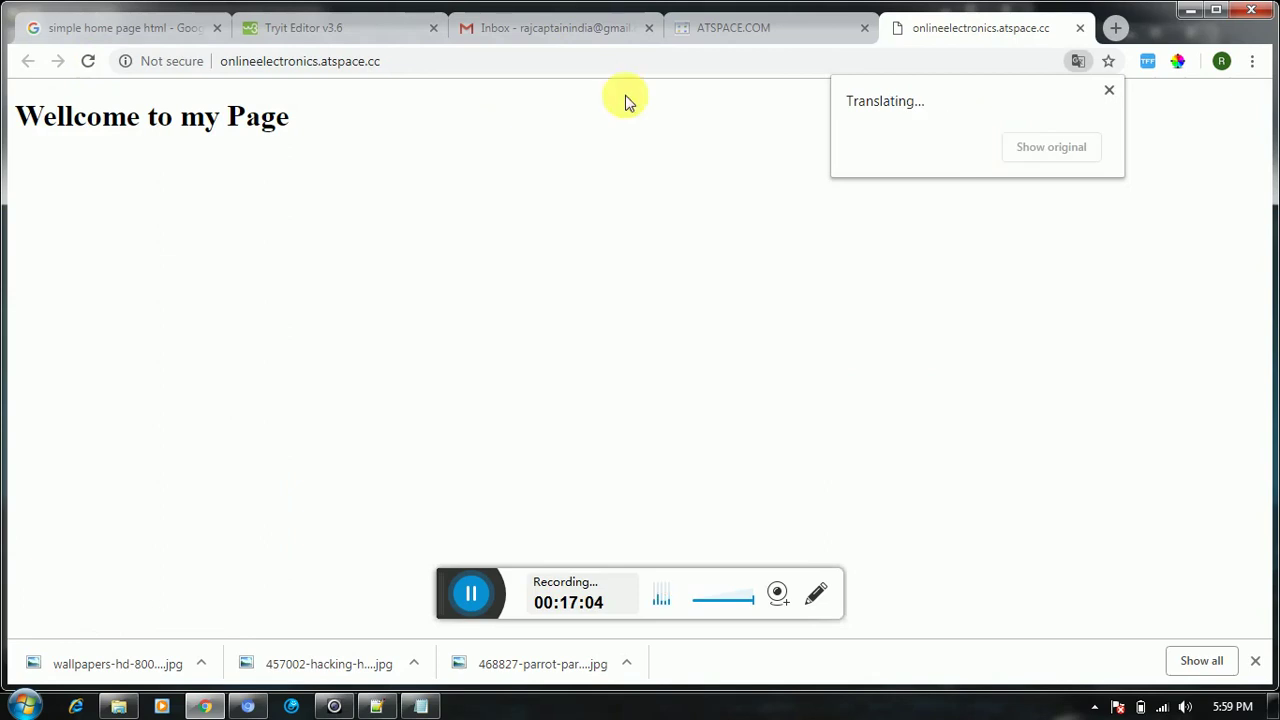
left_click(405, 63)
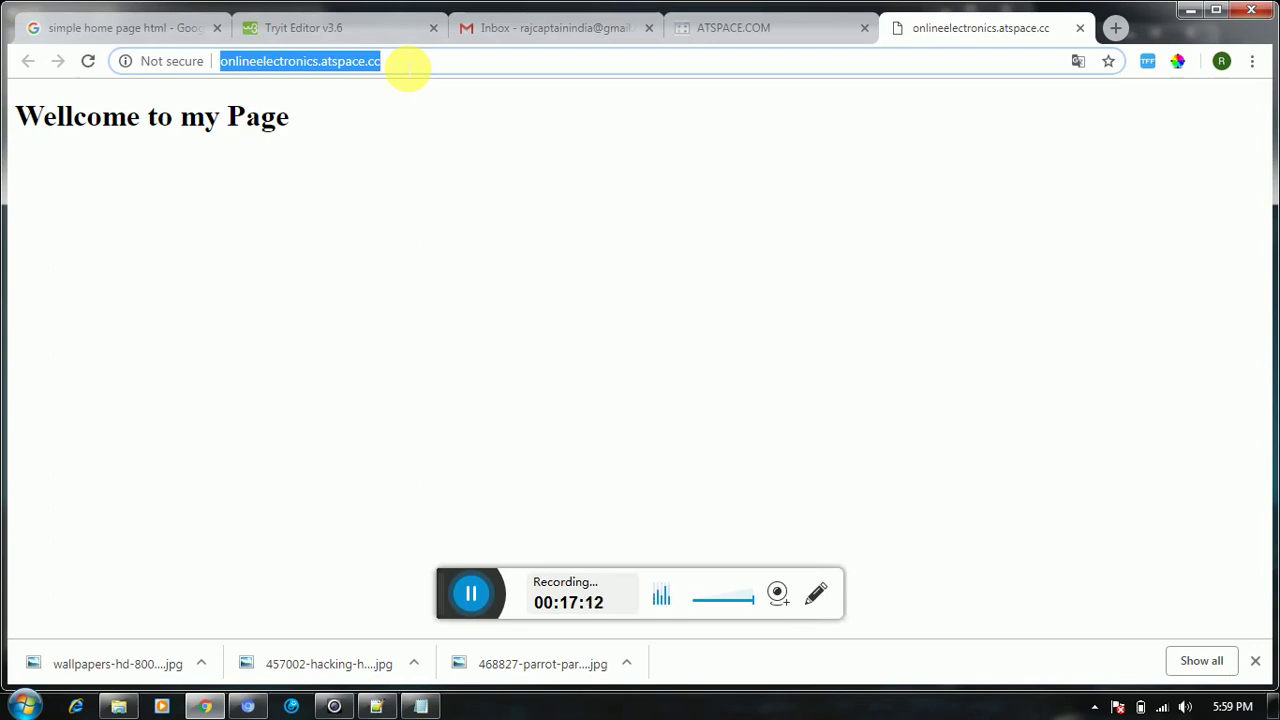
left_click(784, 26)
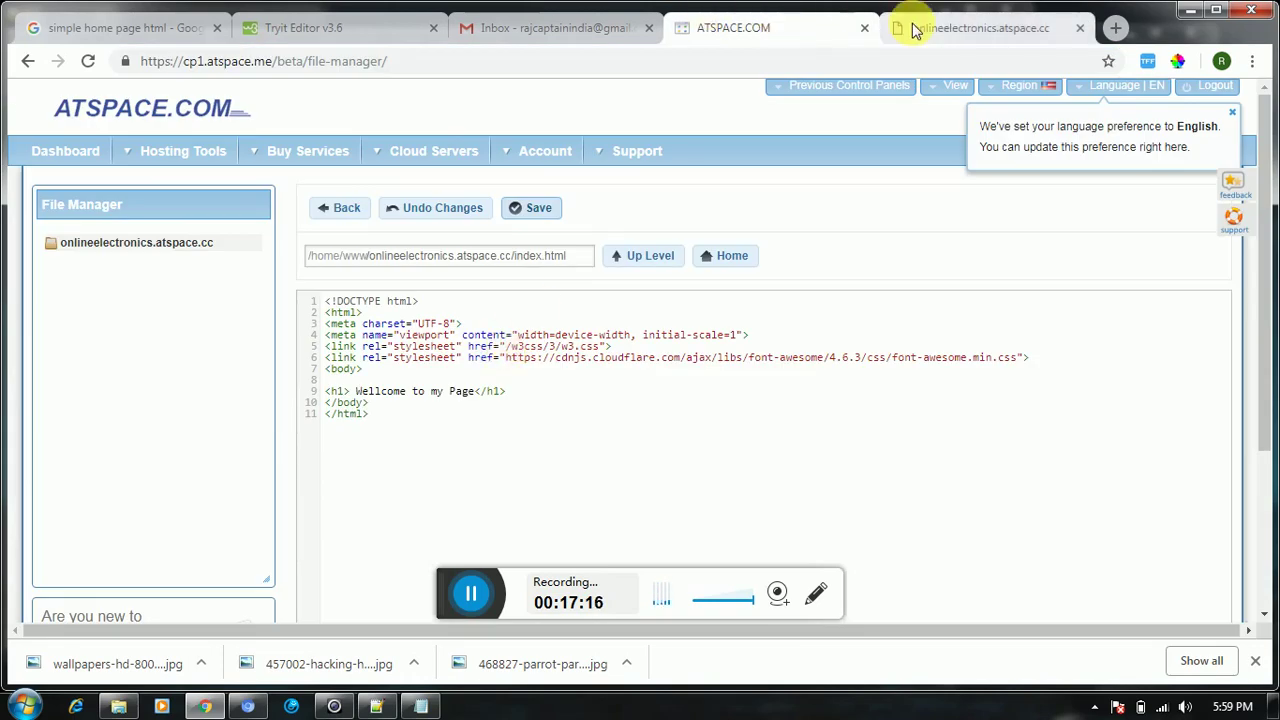
left_click(910, 26)
key("Return")
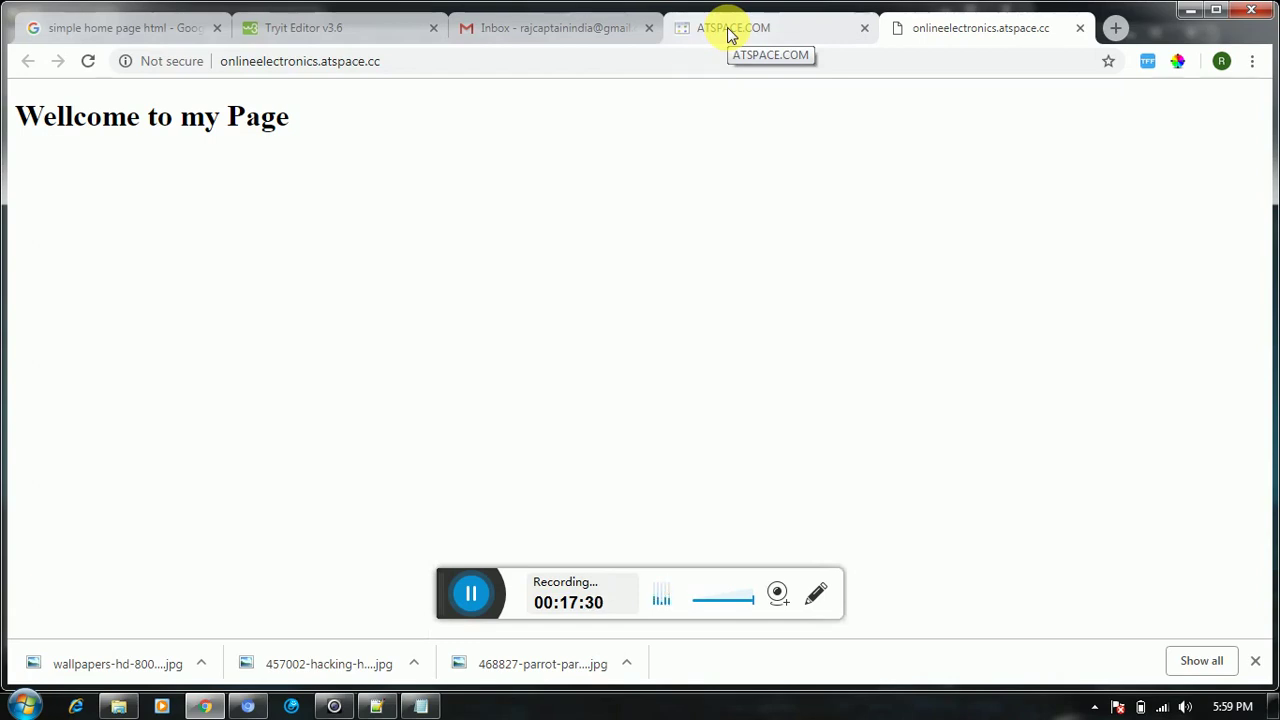
left_click(731, 36)
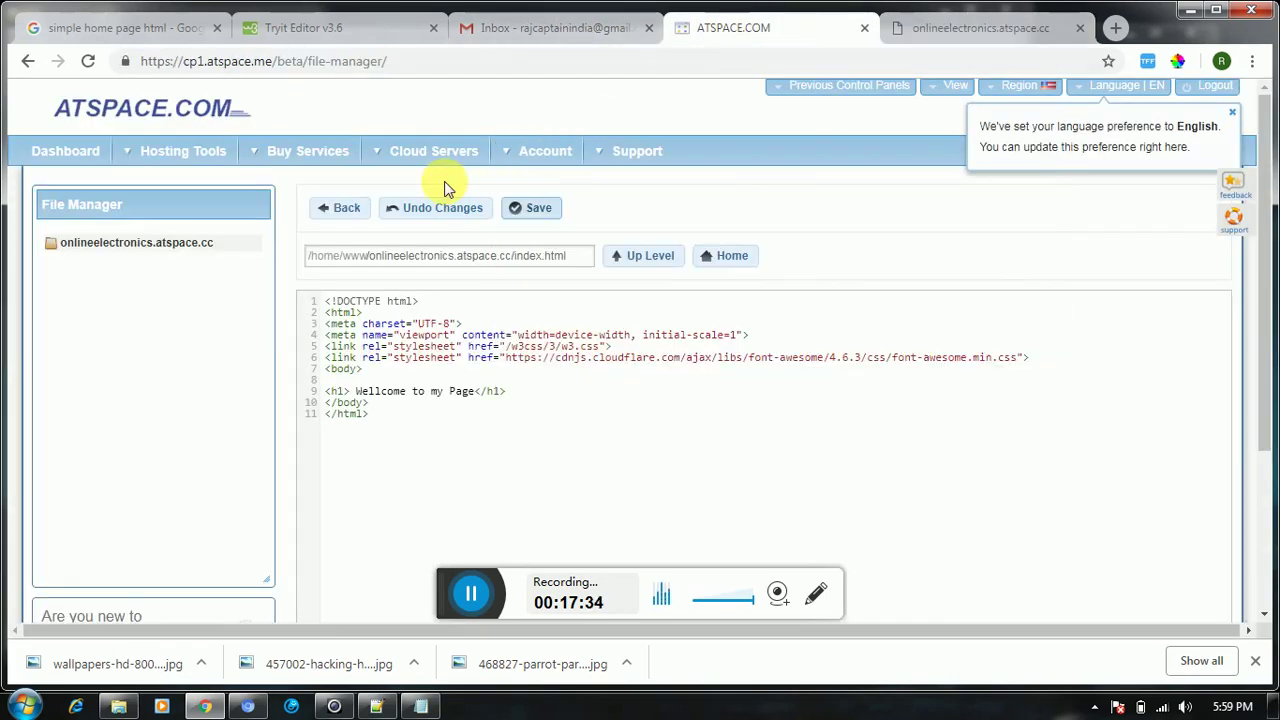
- Go to Hosting Tools > MySQL Databases and scroll up to the Create MySQL Database form
mouse_move(185, 152)
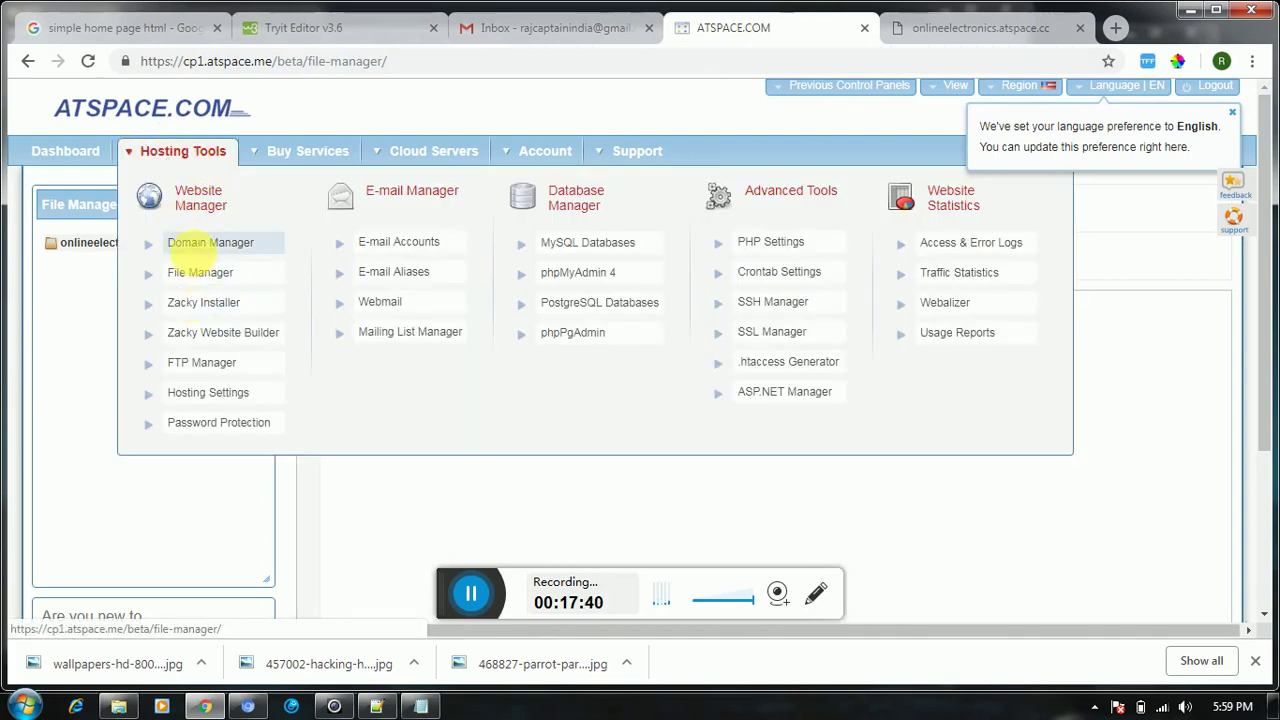
left_click(591, 250)
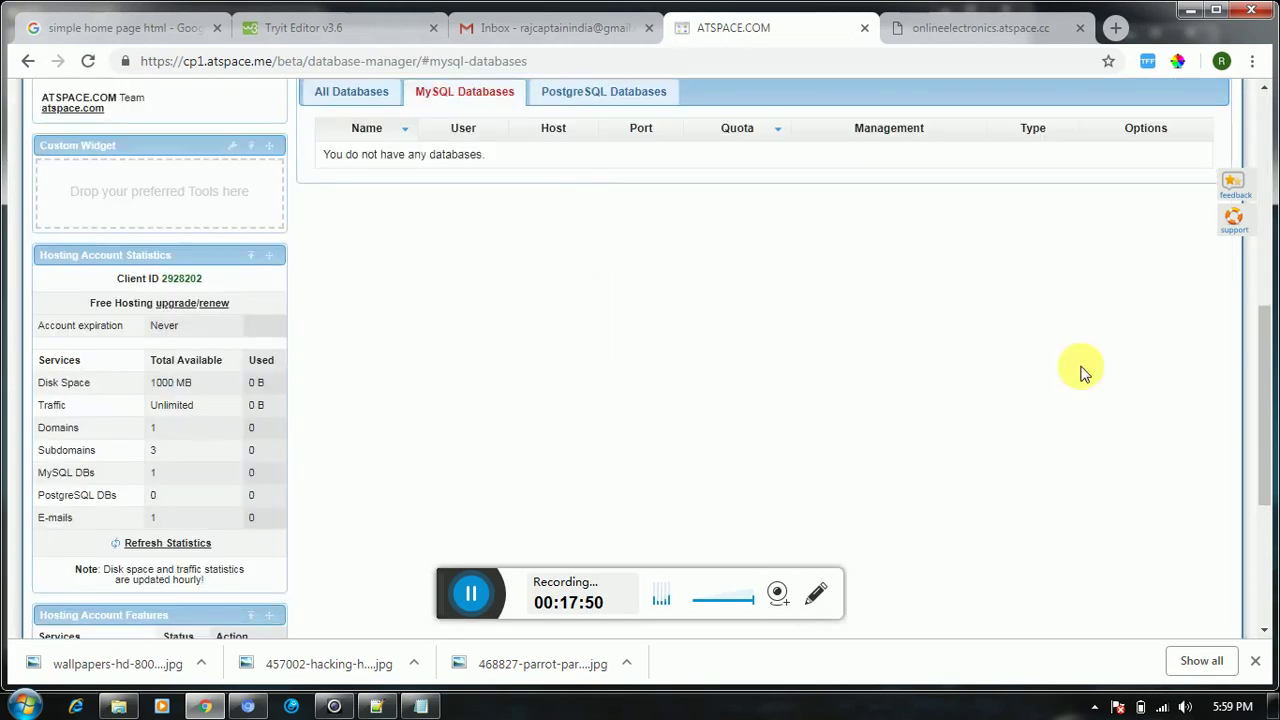
scroll(1268, 408, "up", 1)
left_click_drag(1268, 408, 1266, 343)
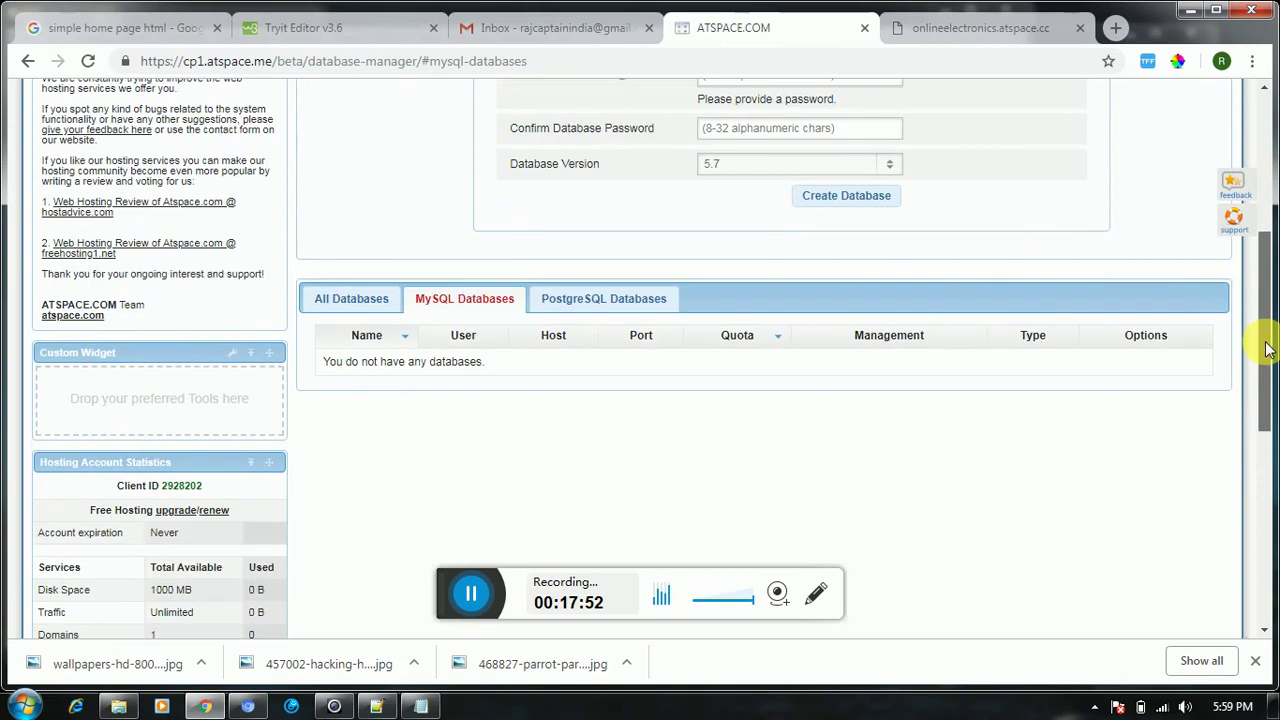
scroll(1265, 330, "up", 1)
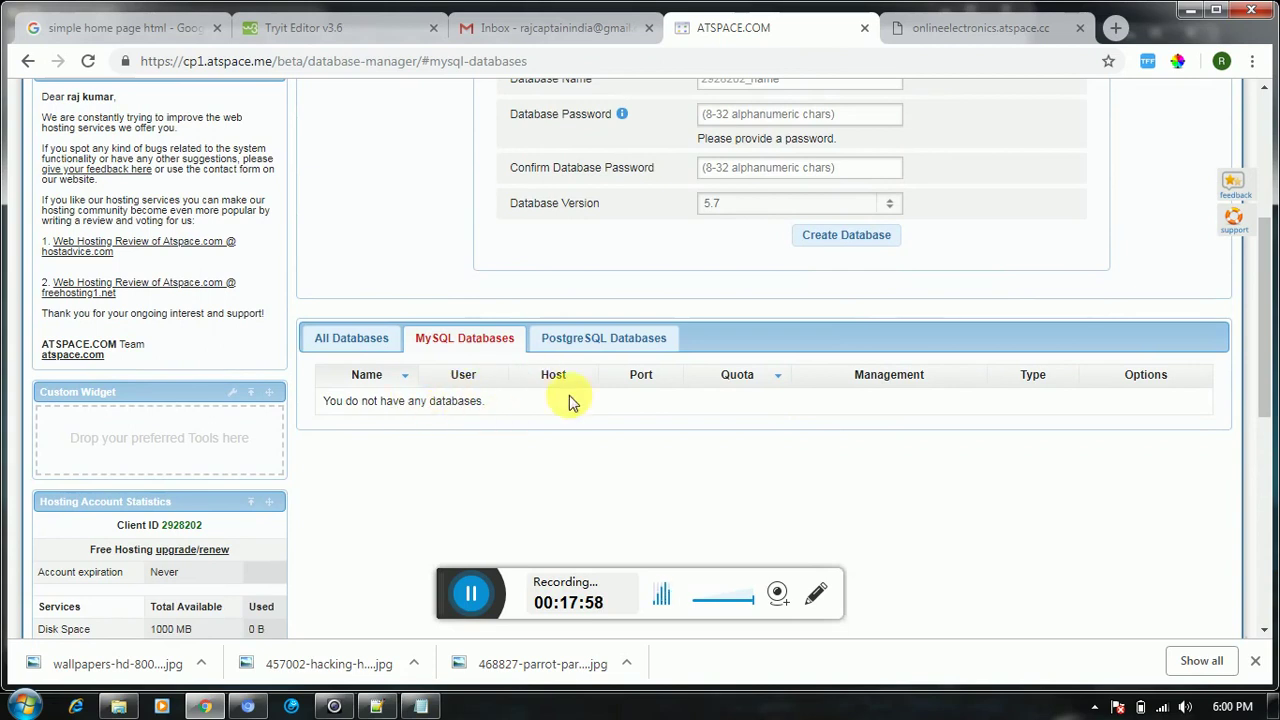
left_click_drag(1268, 378, 1266, 302)
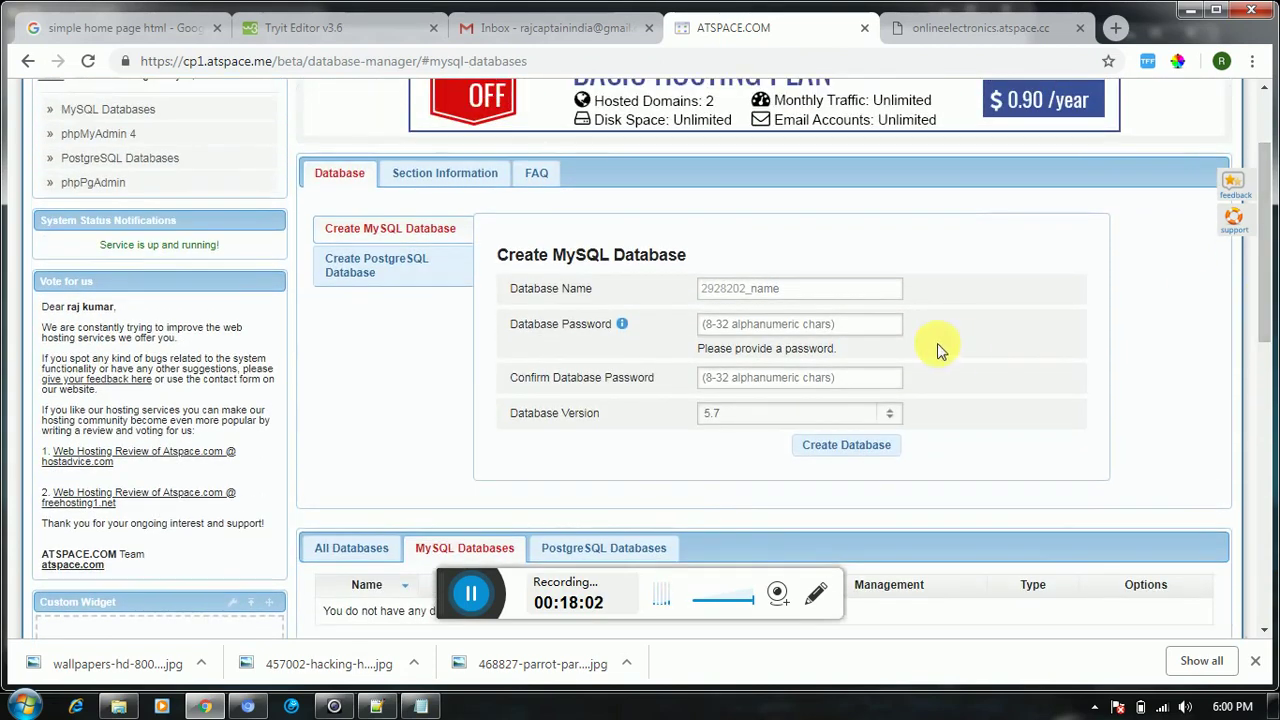
- Enter 'raj' as the database name suffix, then type and confirm the database password
left_click(826, 290)
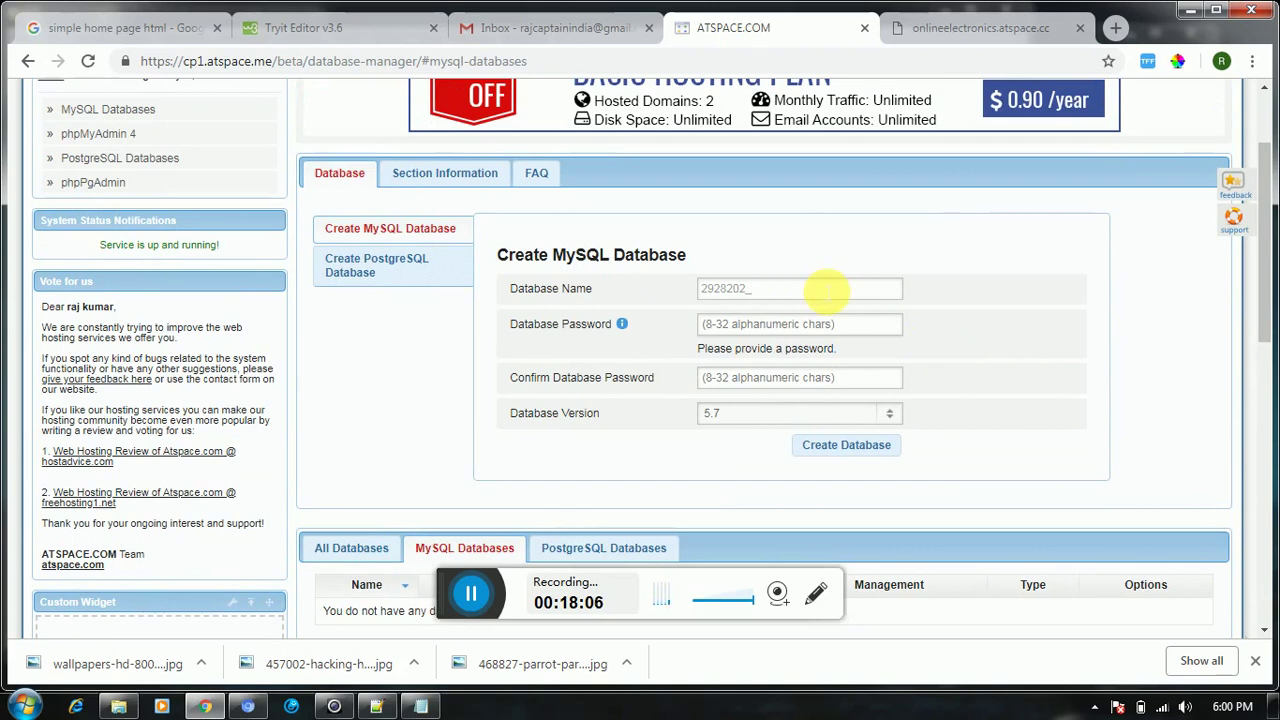
type("raj")
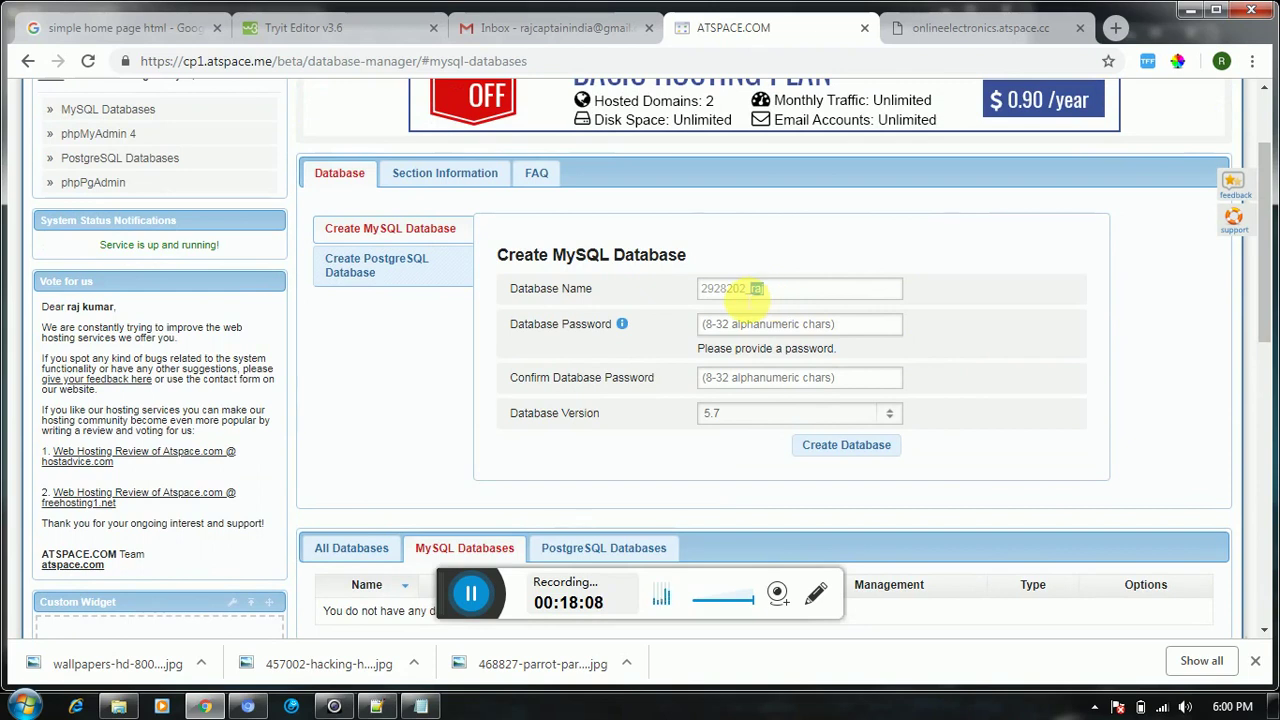
key("BackSpace")
key("BackSpace")
key("BackSpace")
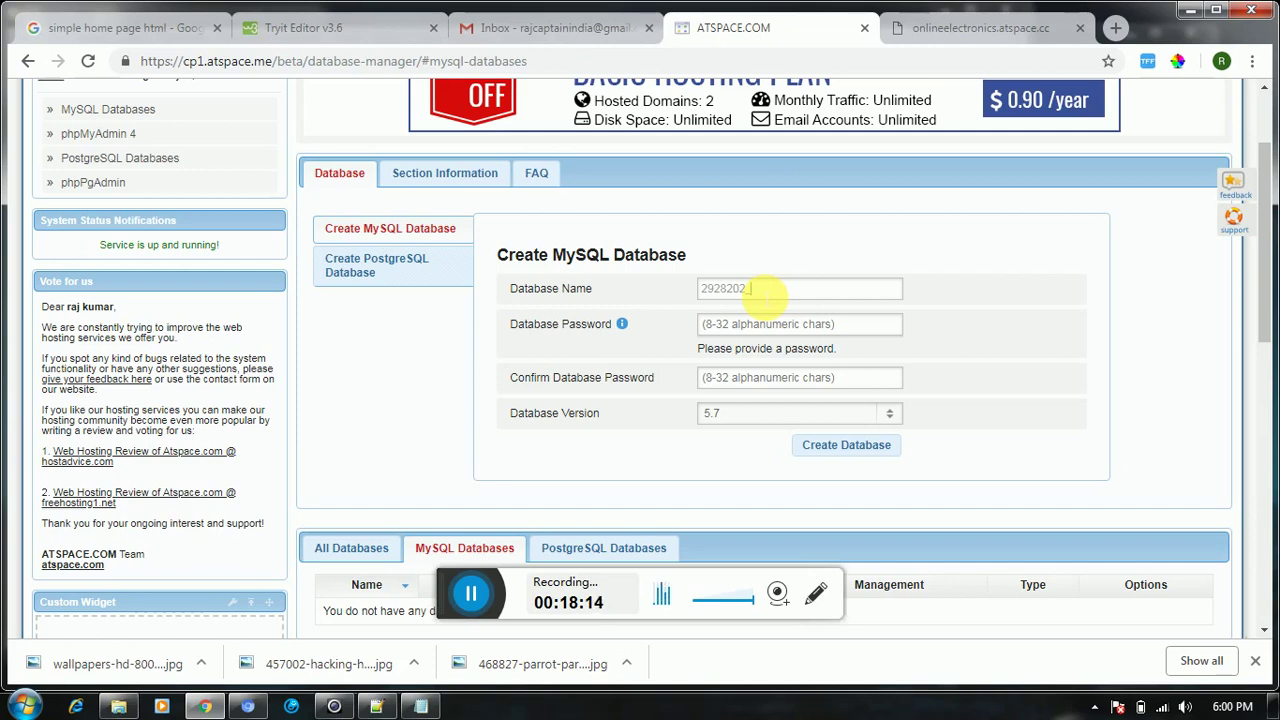
type("raj")
left_click(845, 325)
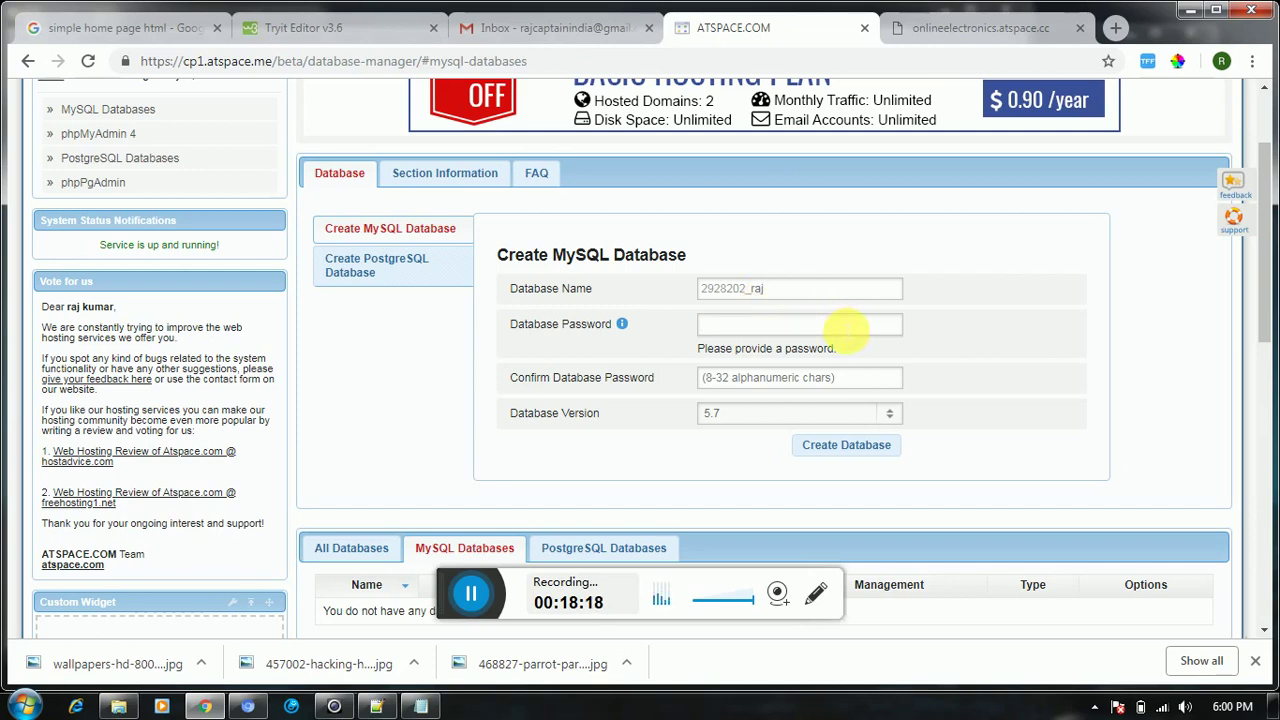
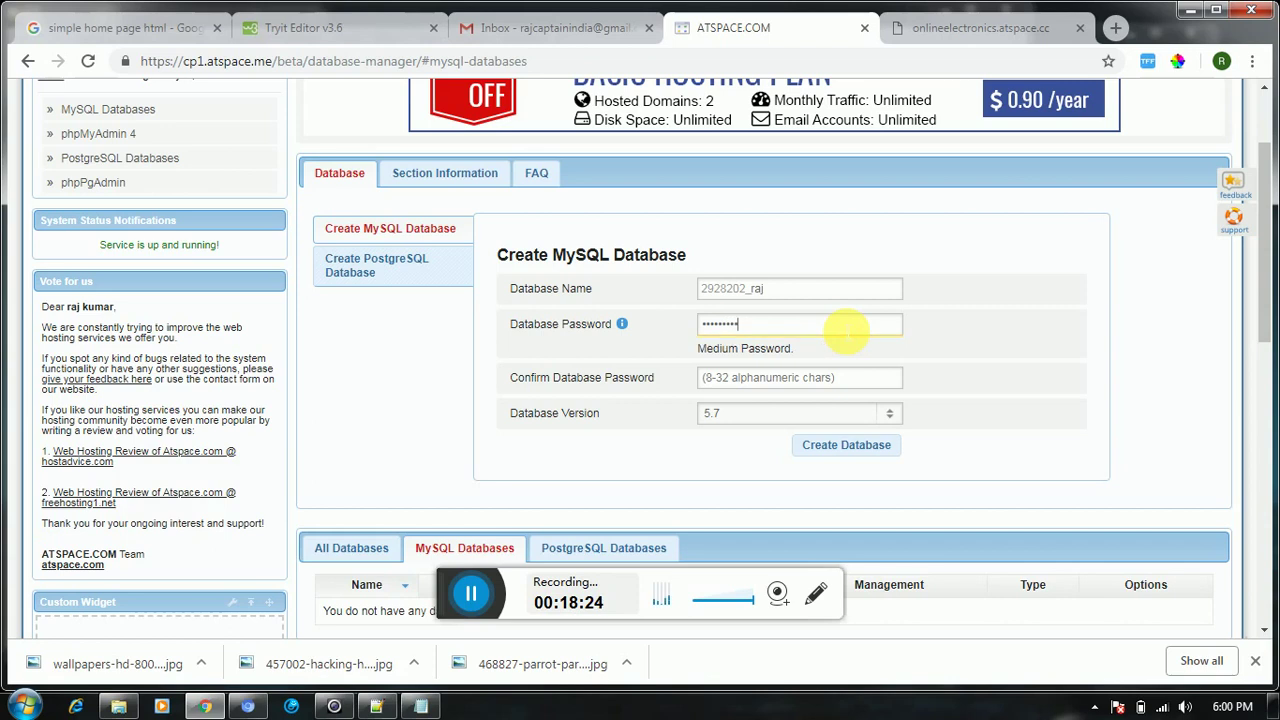
left_click(830, 380)
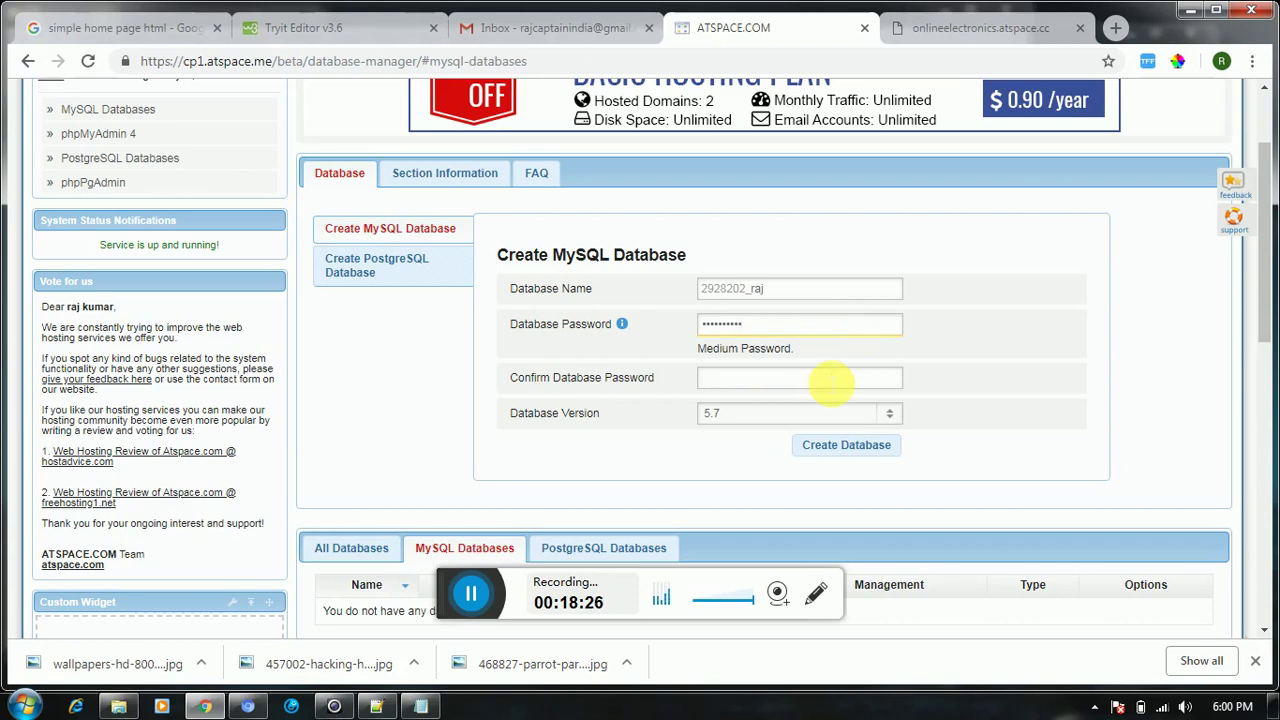
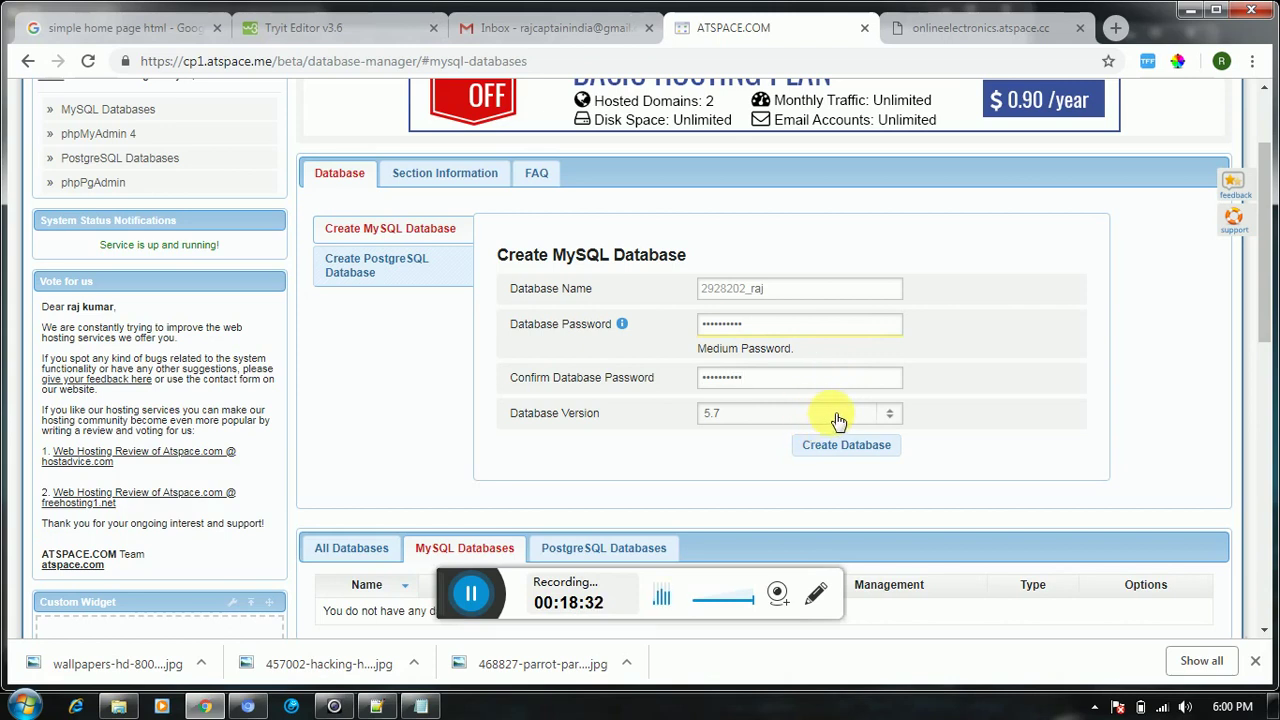
- Keep MySQL version 5.7 and create the 2928202_raj database
left_click(867, 423)
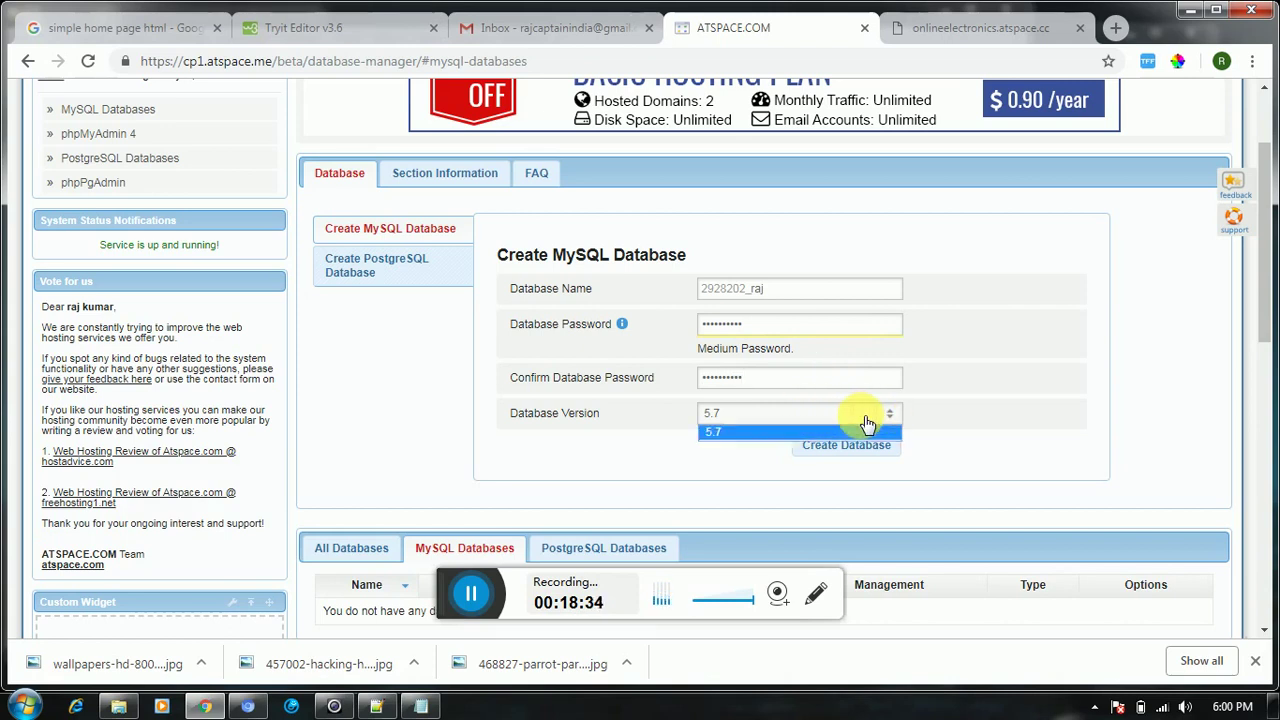
left_click(866, 430)
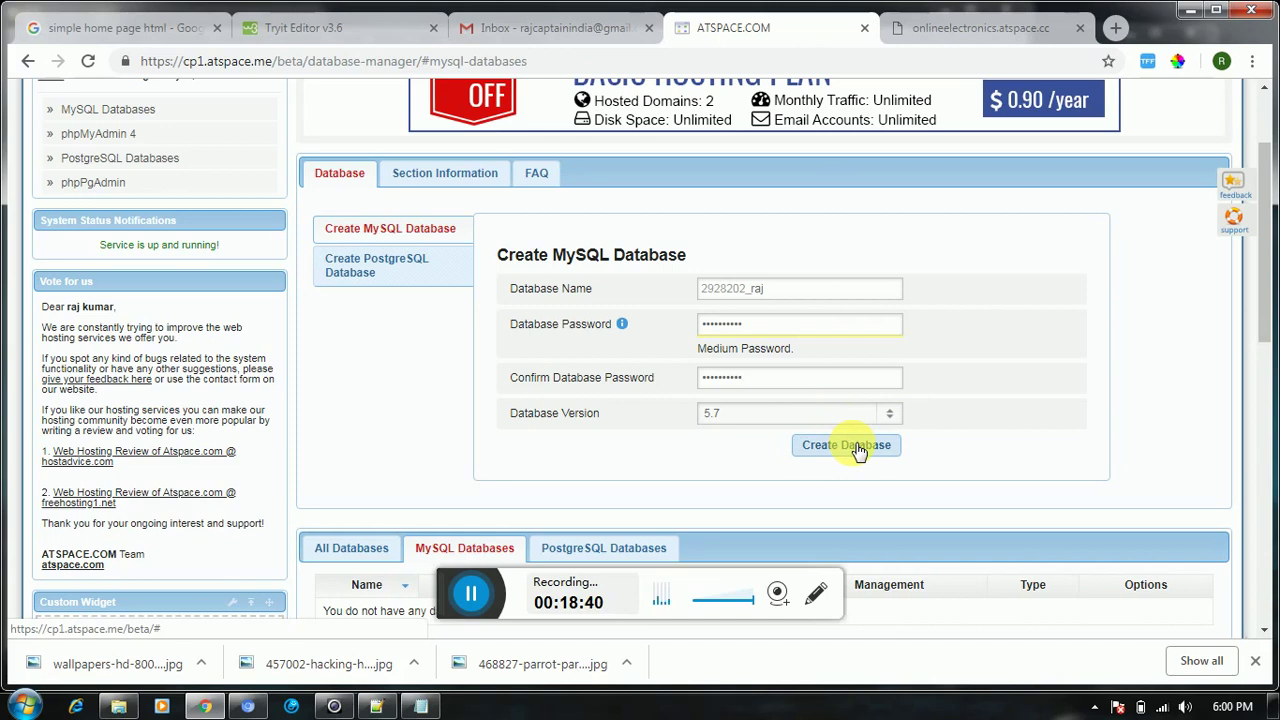
left_click(856, 449)
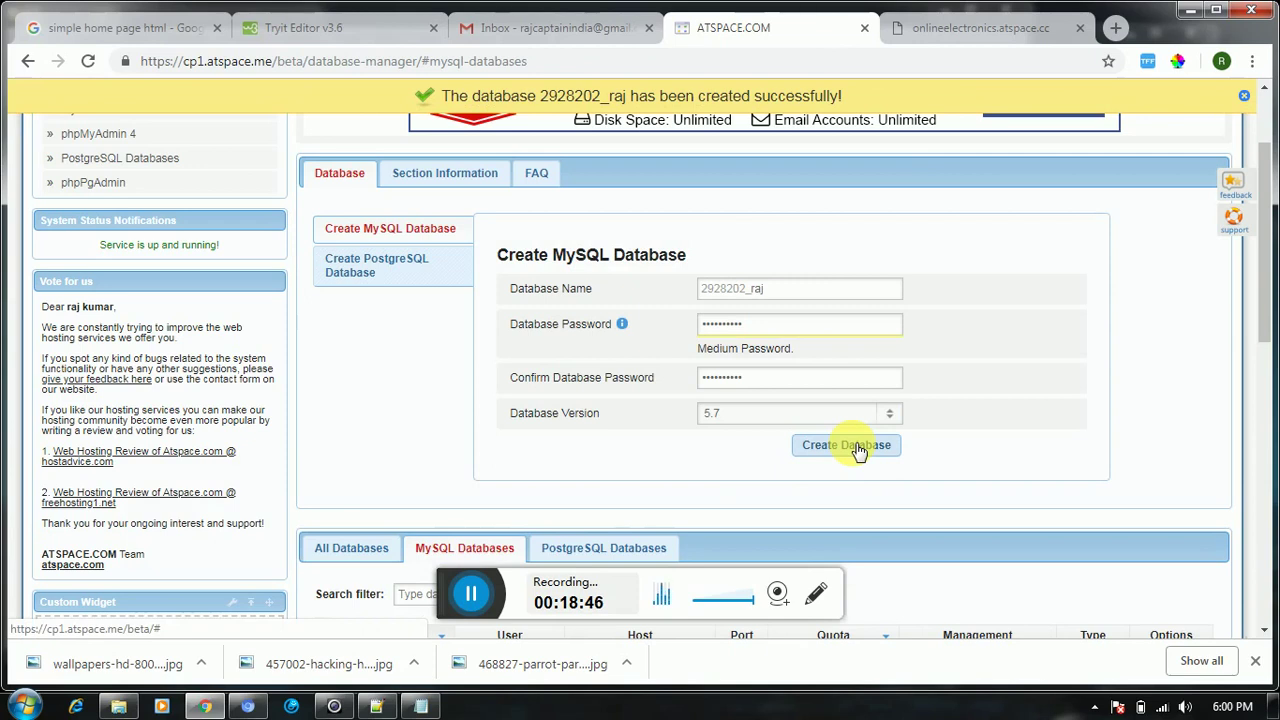
right_click(1266, 272)
left_click(1250, 300)
- Open 2928202_raj in phpMyAdmin 4 from the MySQL Databases list
scroll(1250, 350, "down", 3)
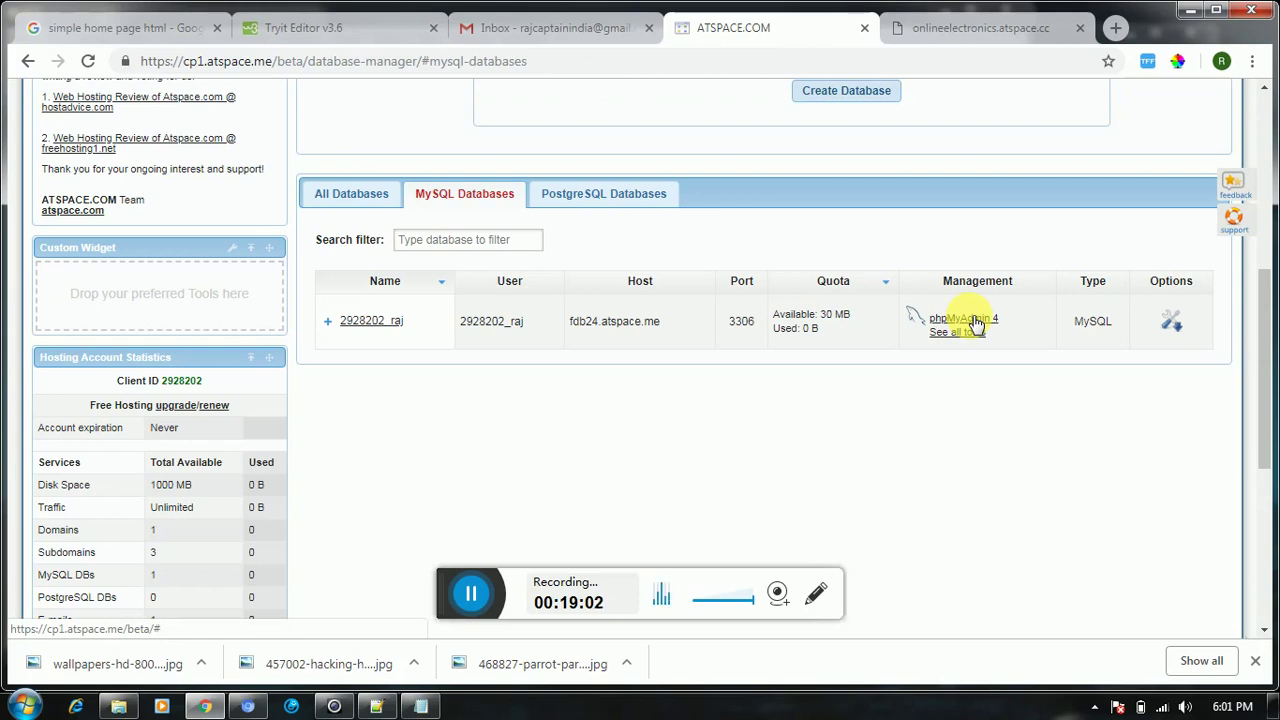
left_click(971, 320)
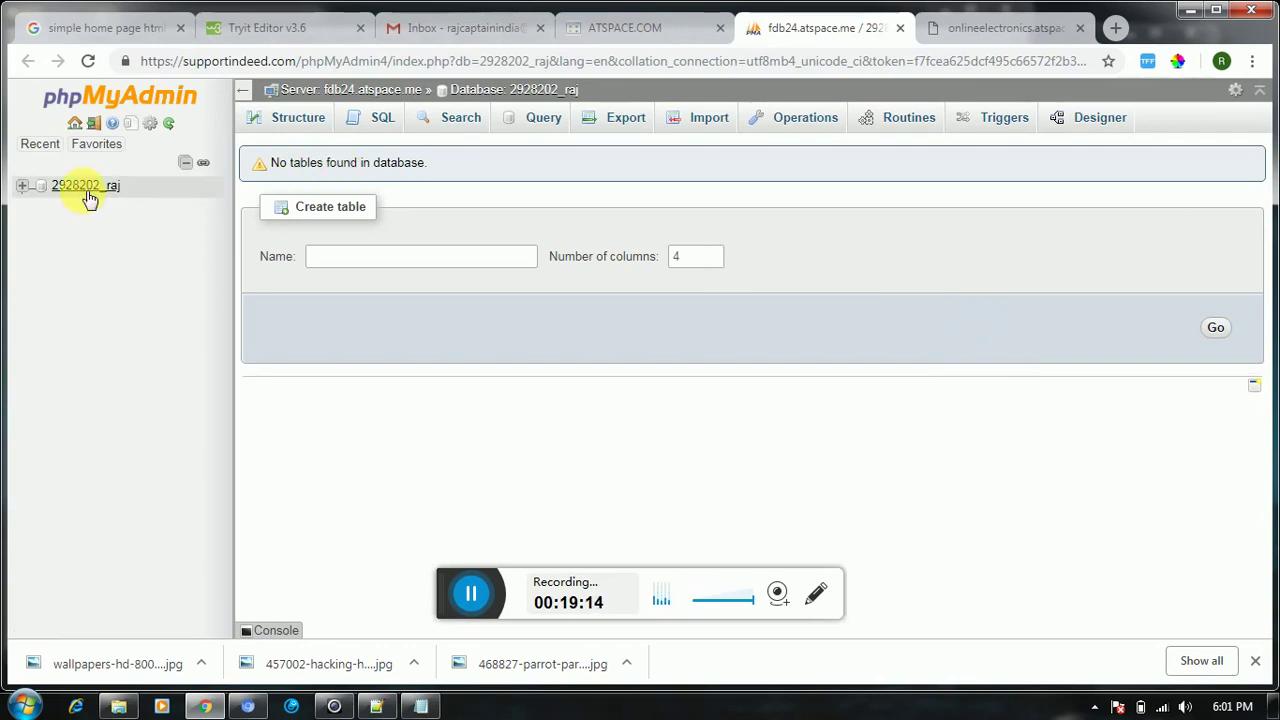
left_click(87, 195)
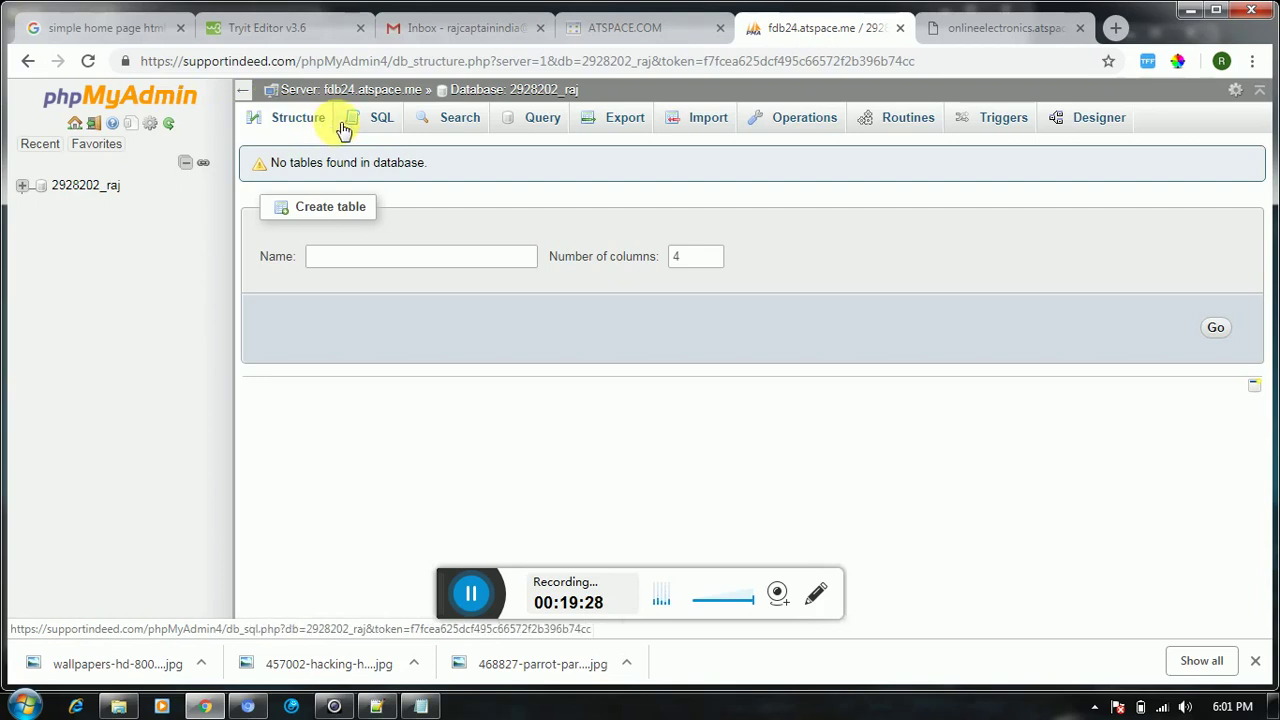
left_click(366, 252)
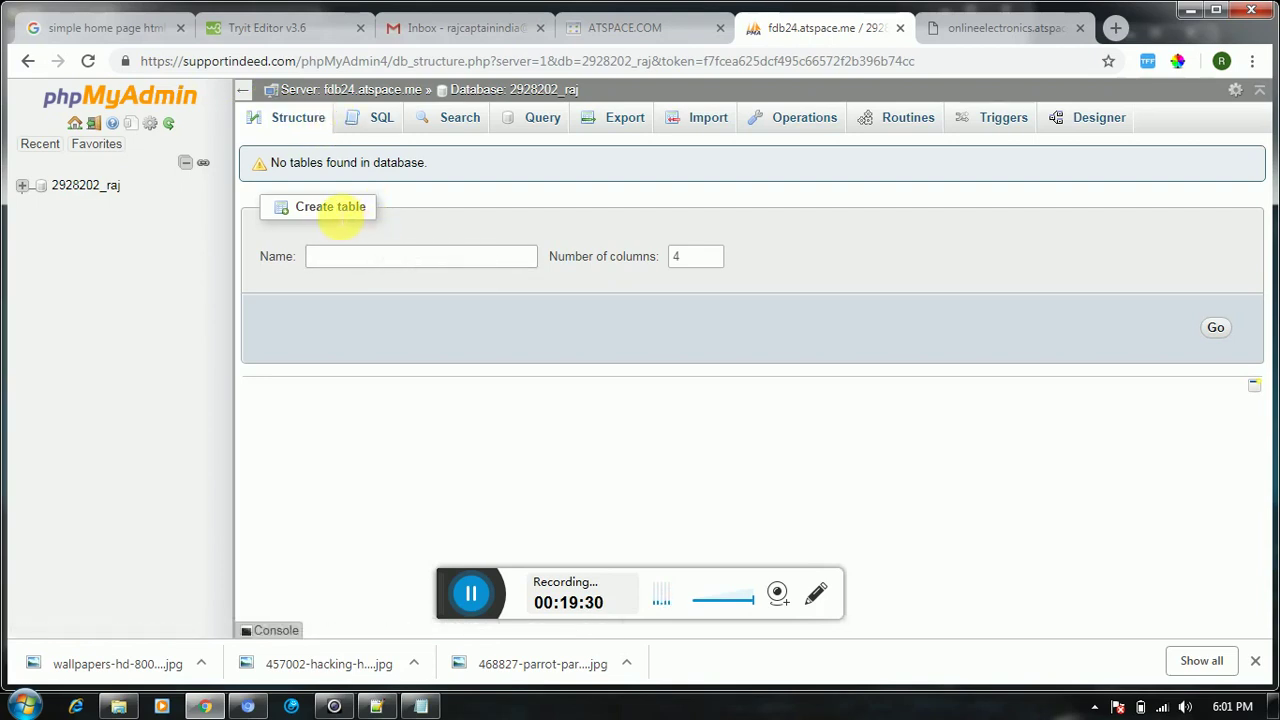
left_click(360, 257)
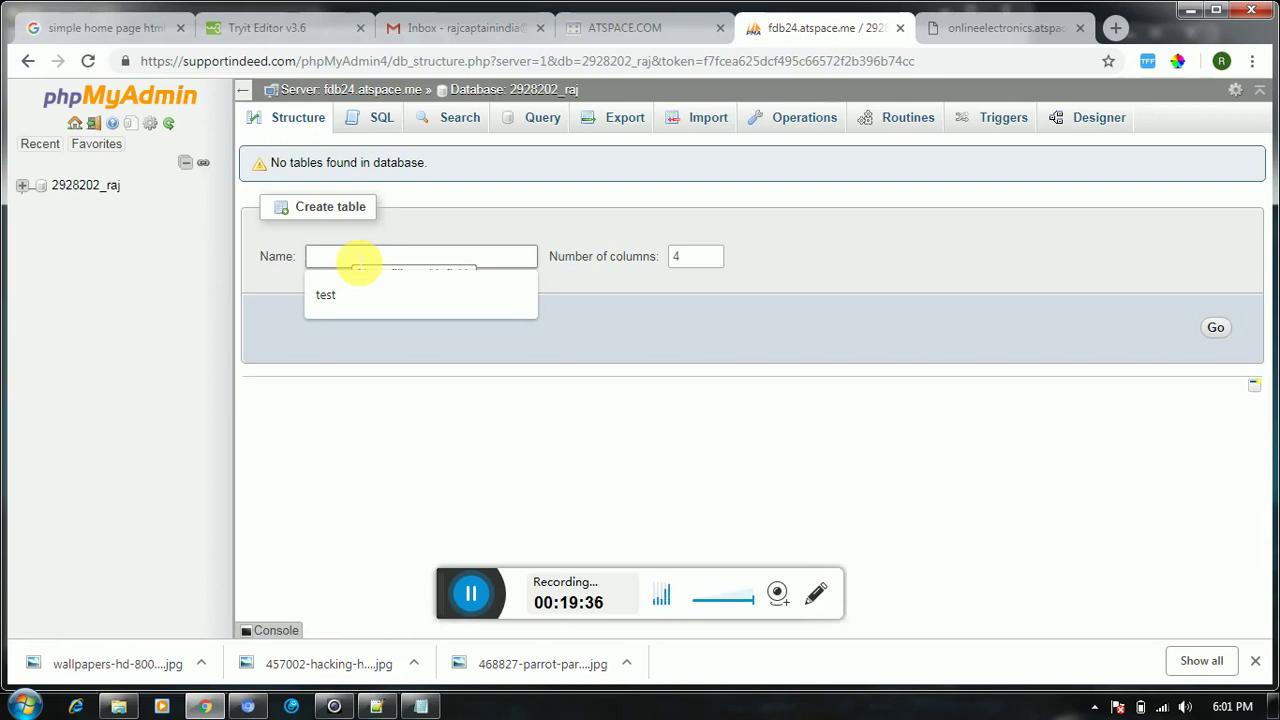
- Start a users table with 4 columns and name the first column id
type("users")
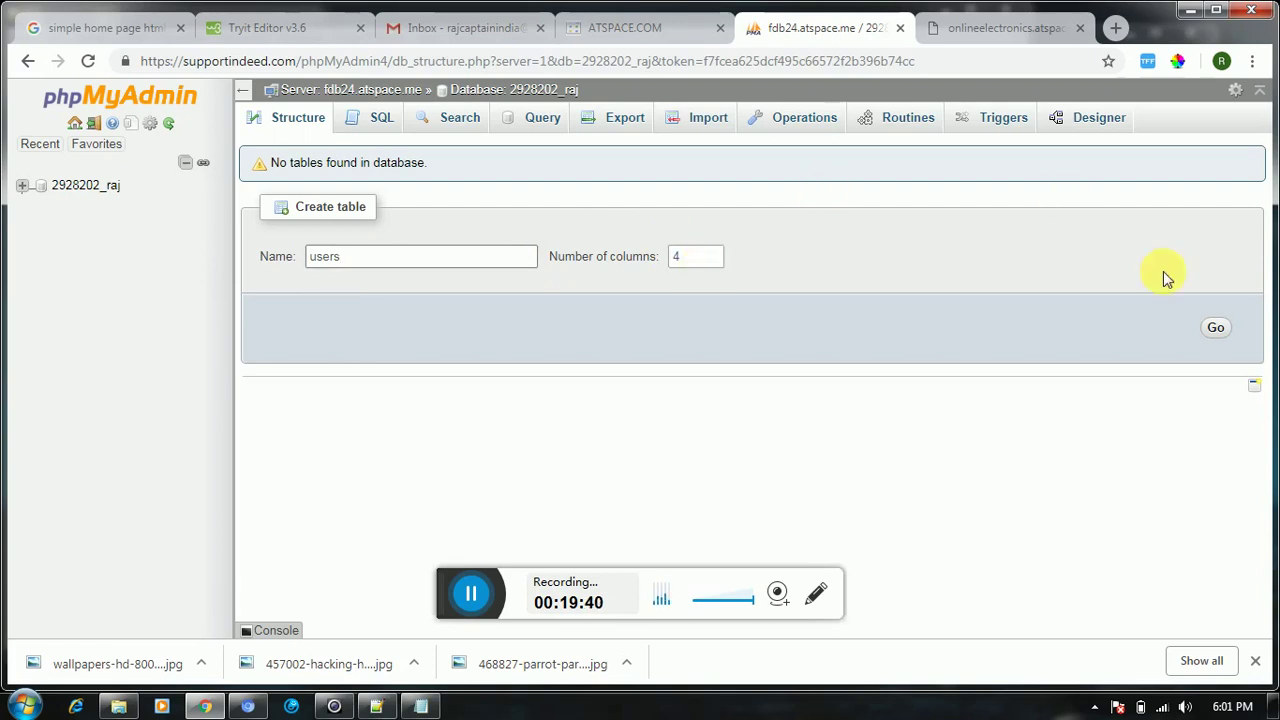
left_click(1218, 329)
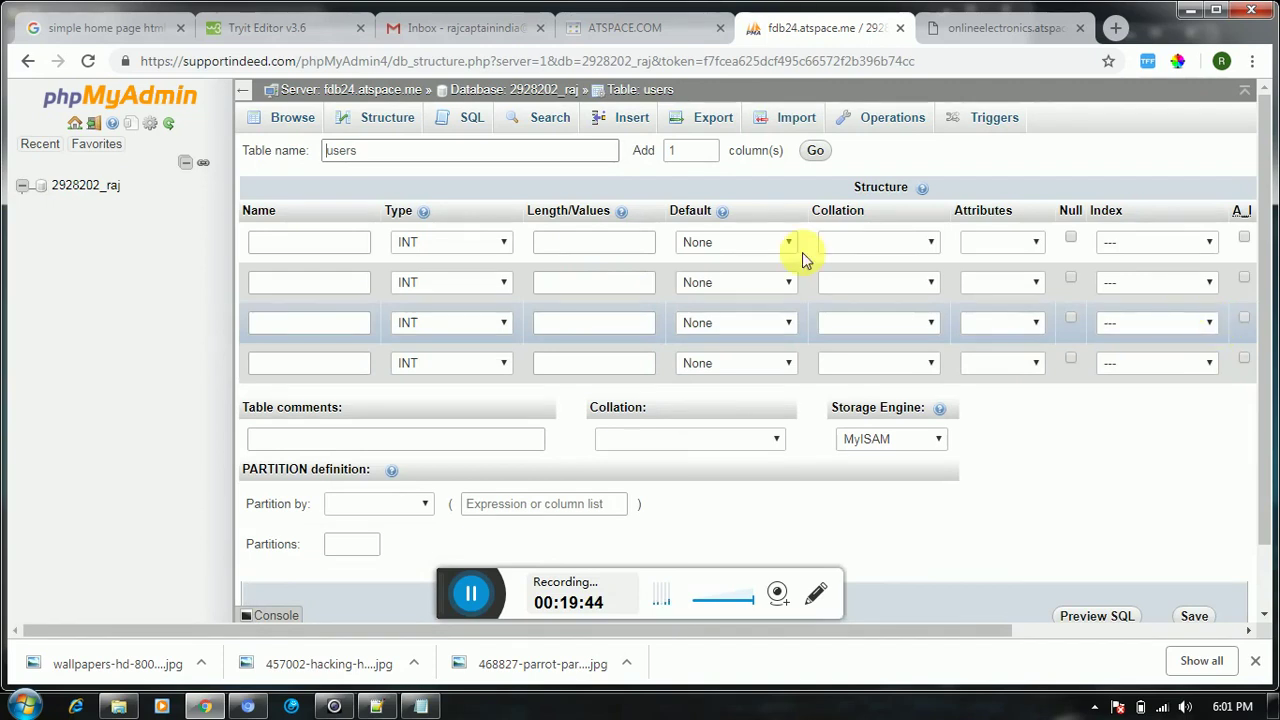
left_click(318, 247)
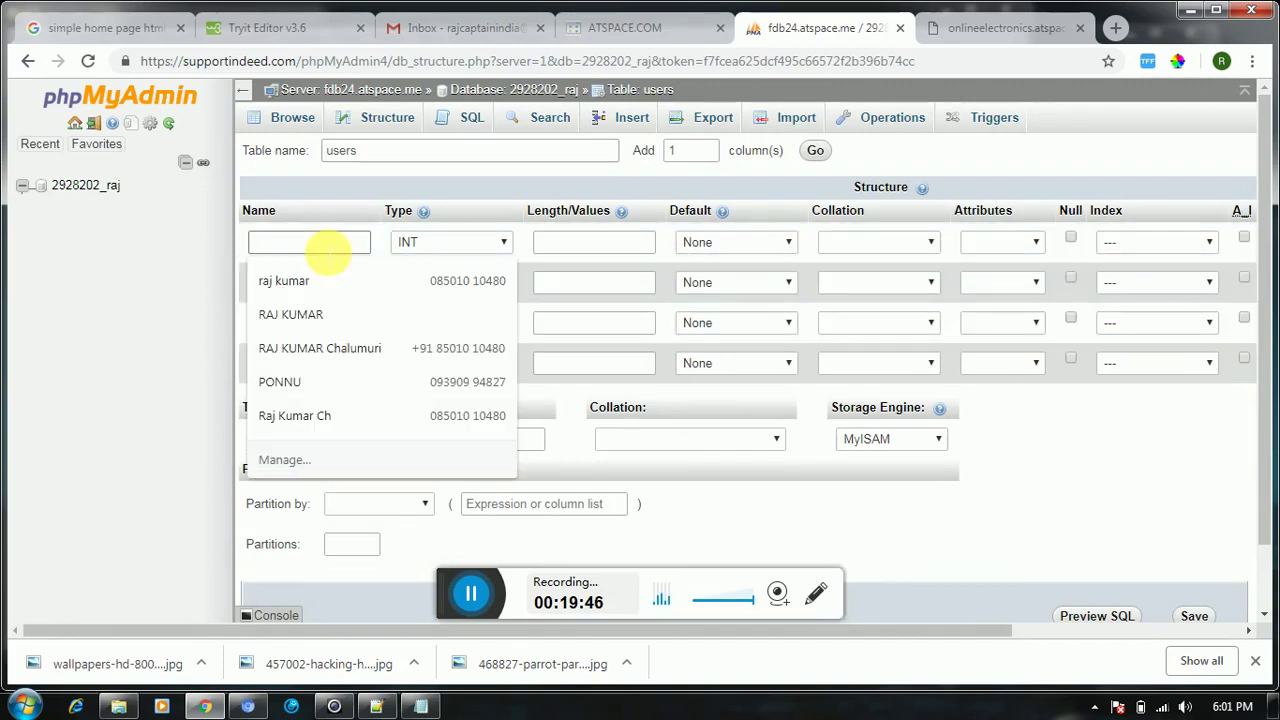
type("sno")
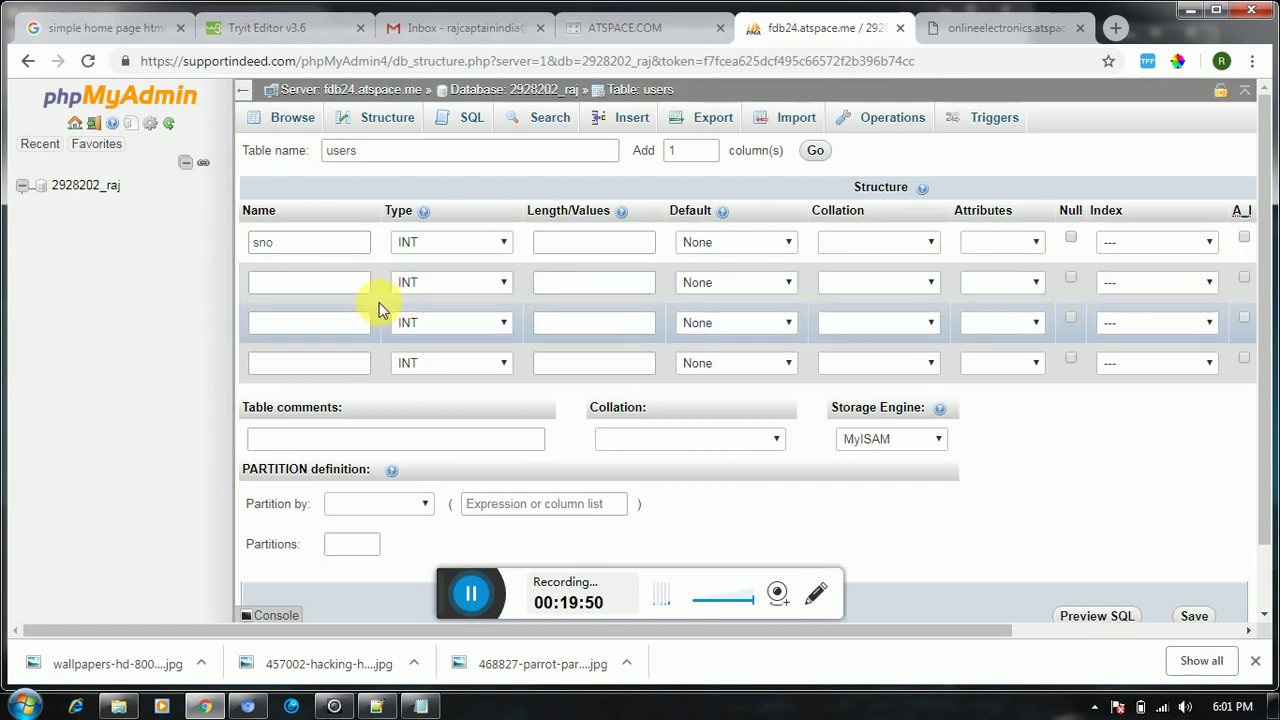
left_click(362, 284)
type("id")
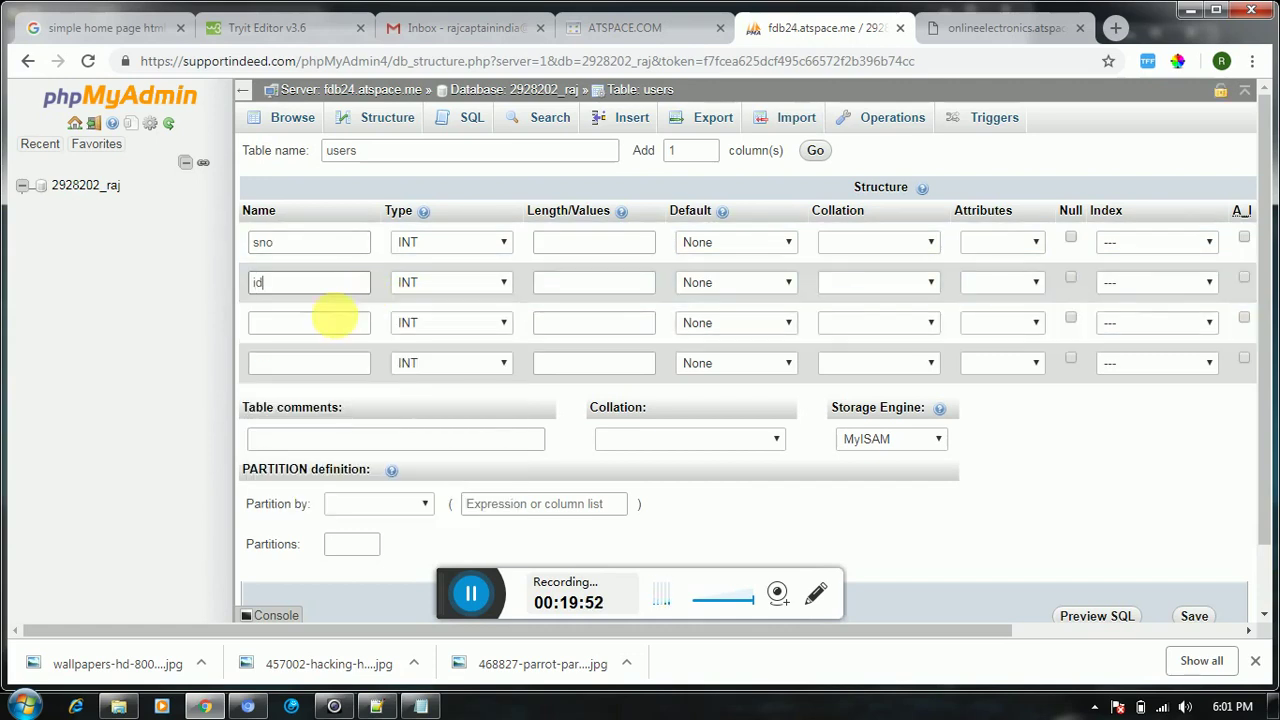
left_click(335, 324)
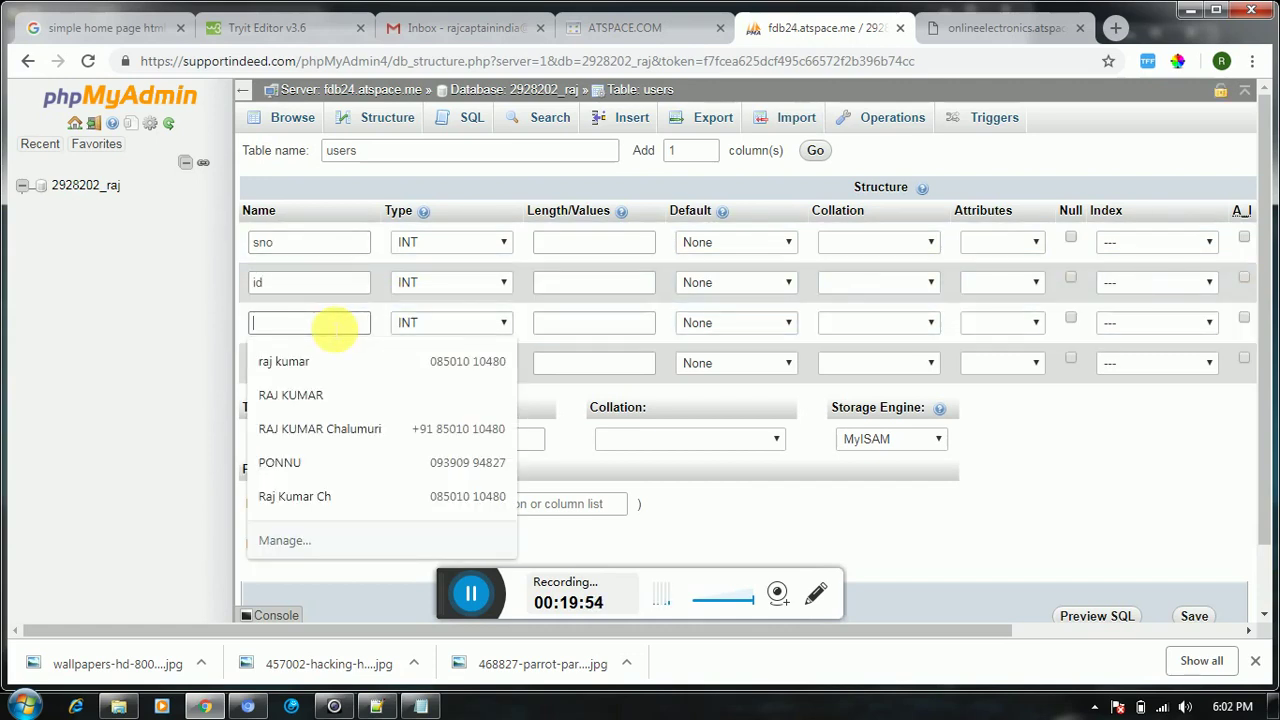
left_click(286, 284)
key("BackSpace")
key("BackSpace")
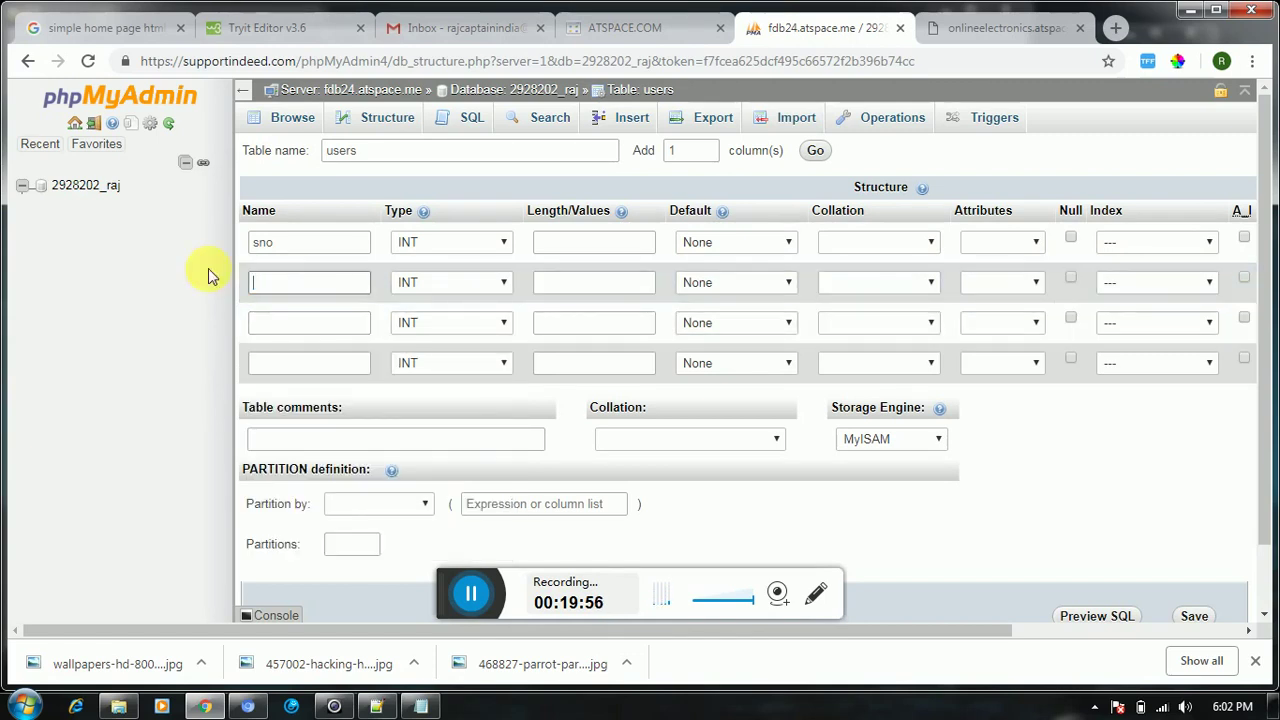
left_click(337, 238)
key("ctrl+a")
key("BackSpace")
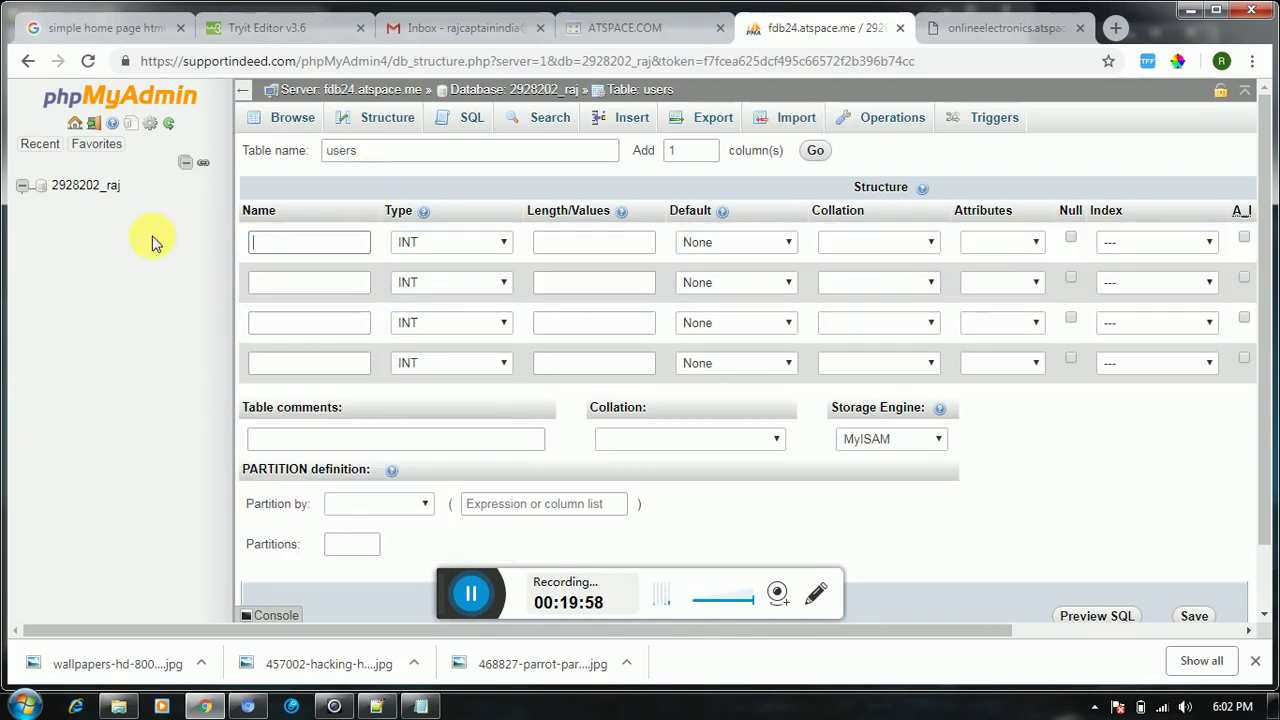
type("id")
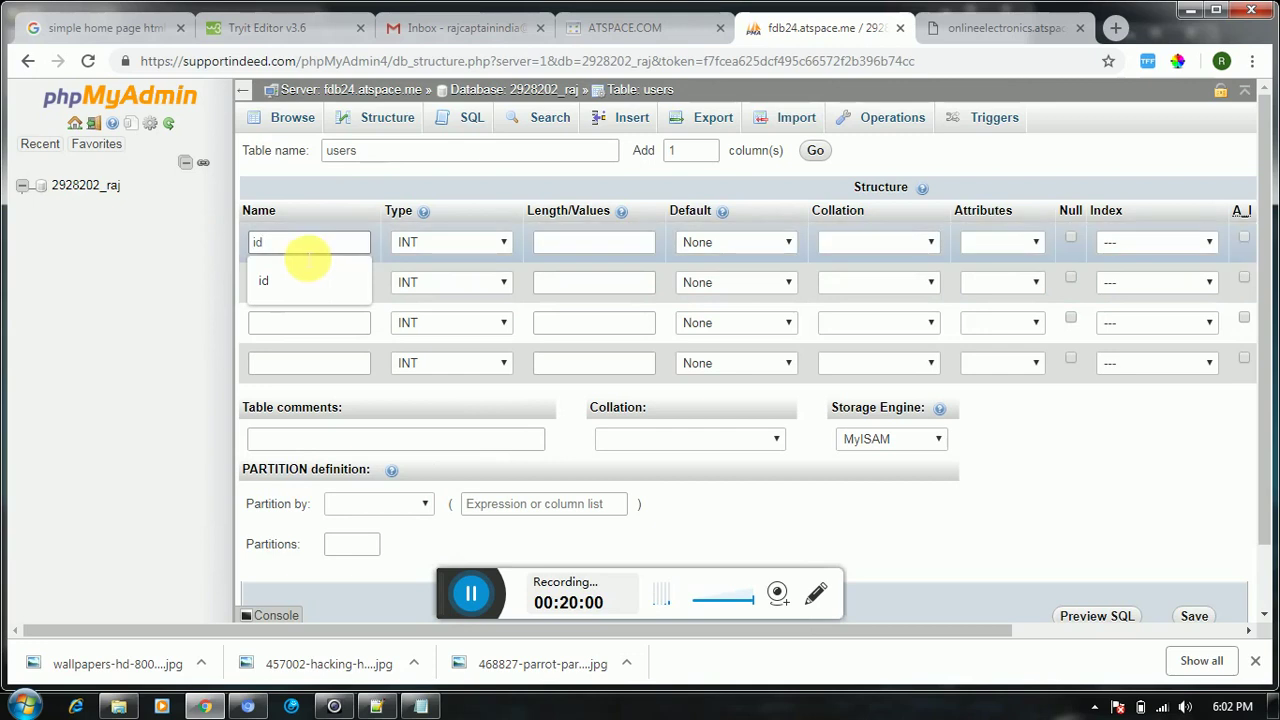
left_click(286, 323)
- Name the remaining three columns name, email and mobile
left_click(300, 284)
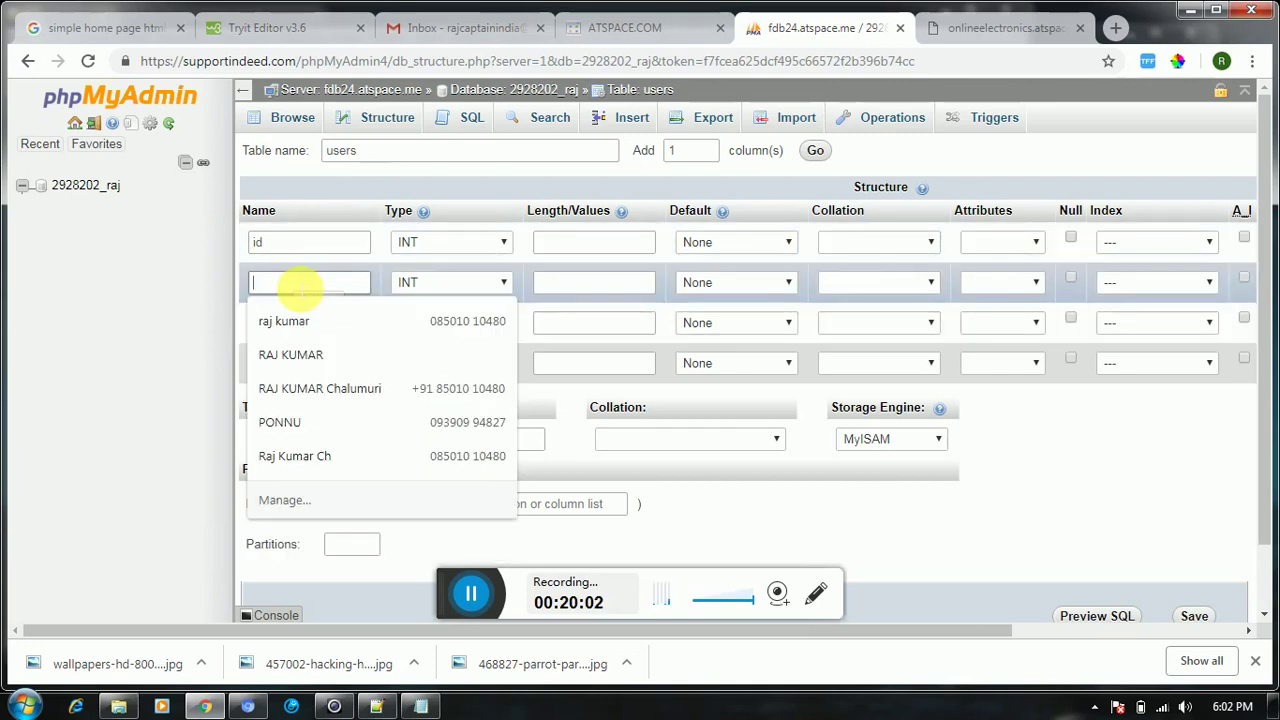
type("name")
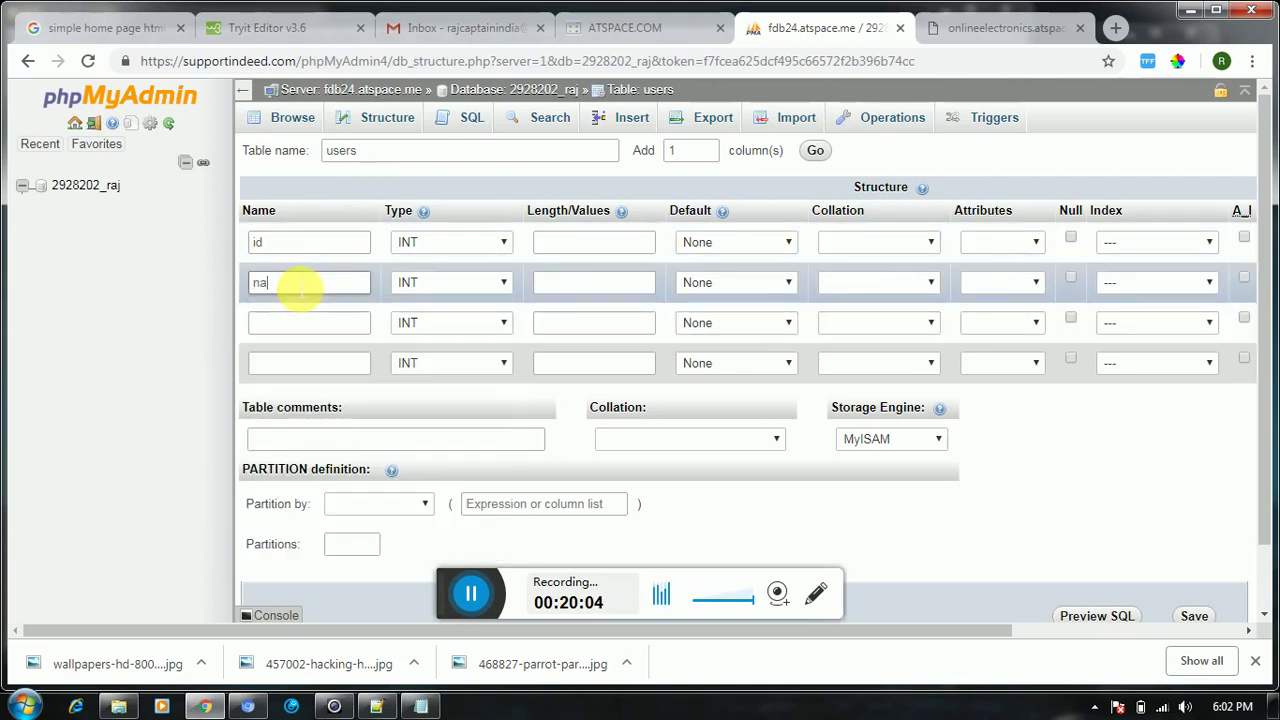
left_click(294, 323)
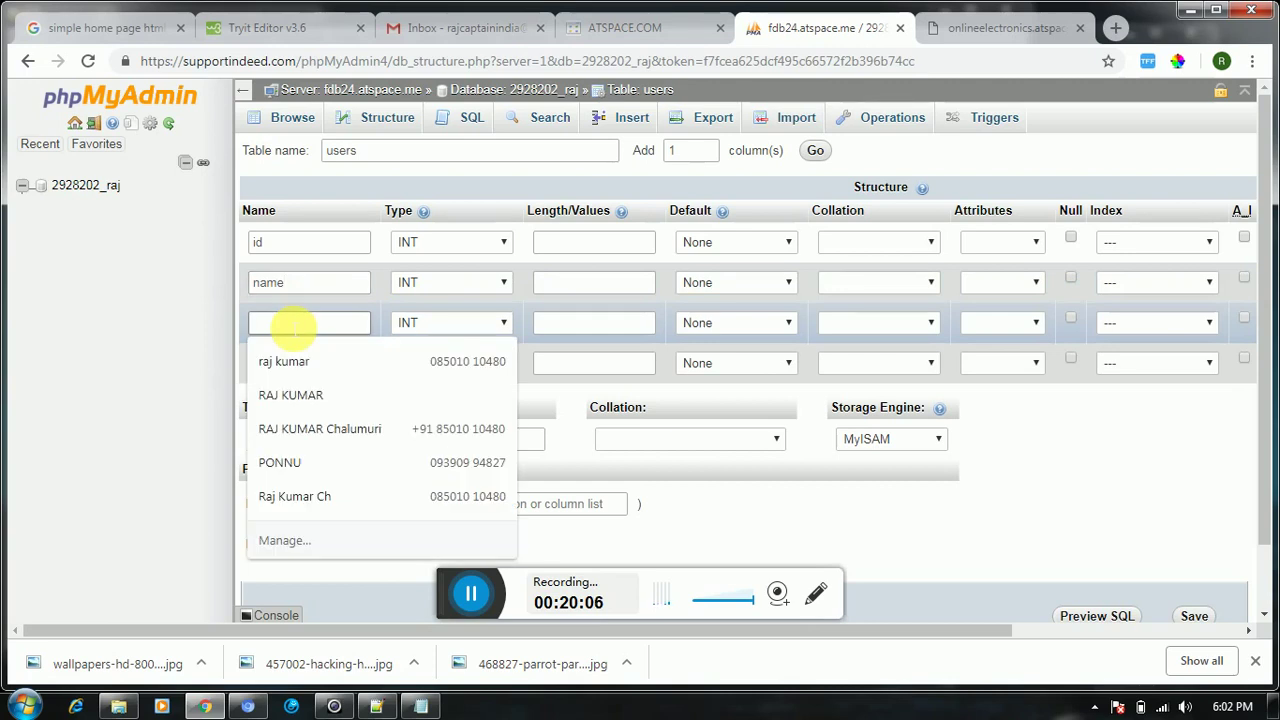
type("email")
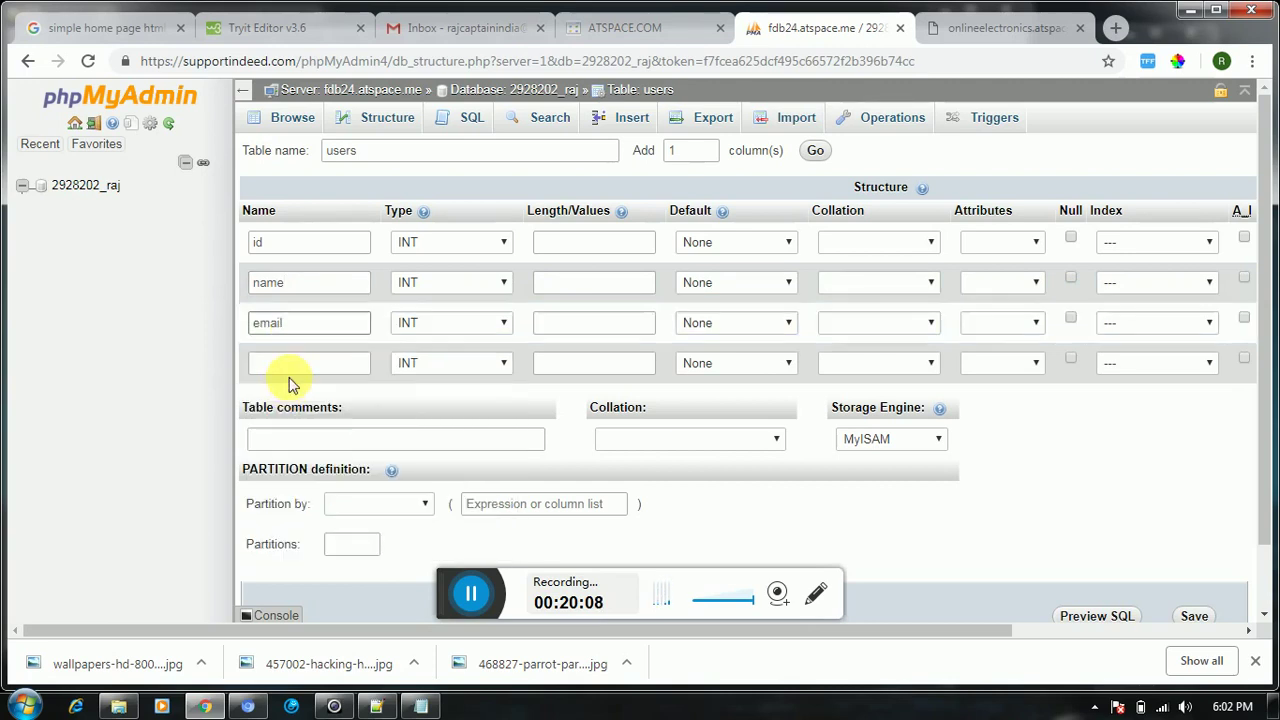
left_click(292, 364)
type("mobile")
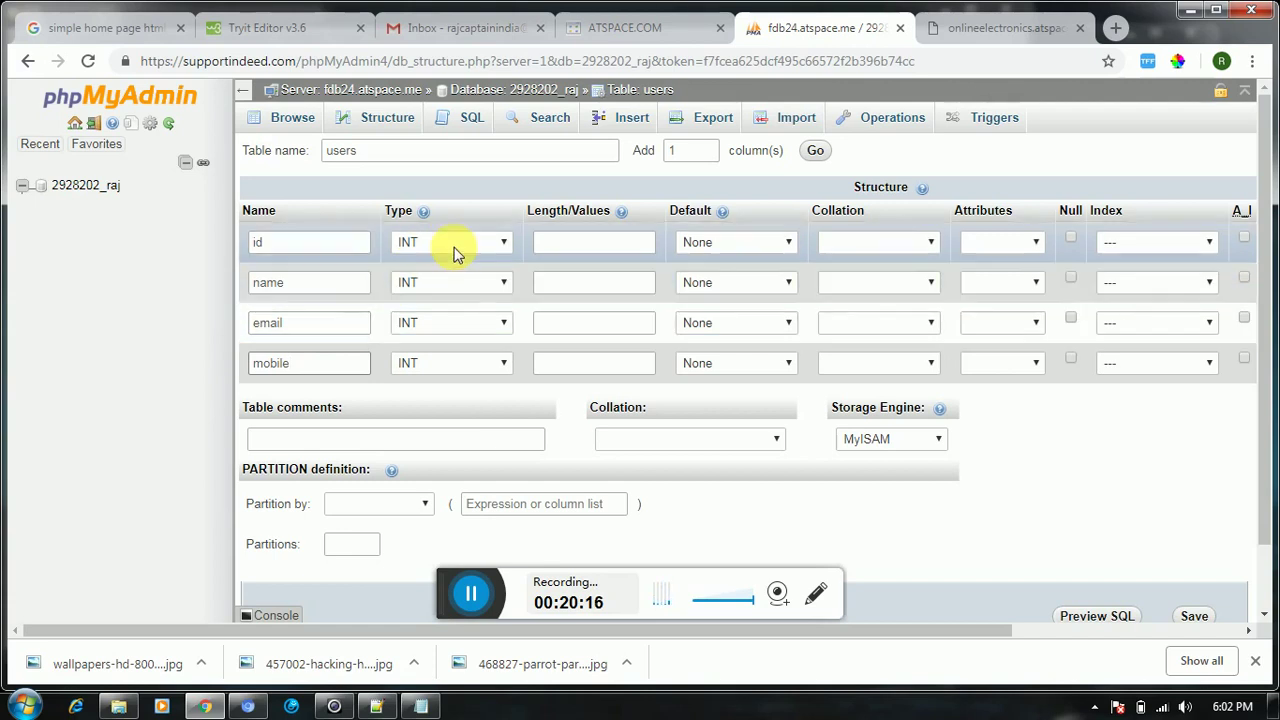
- Set the name, email and mobile columns to type VARCHAR
left_click(478, 285)
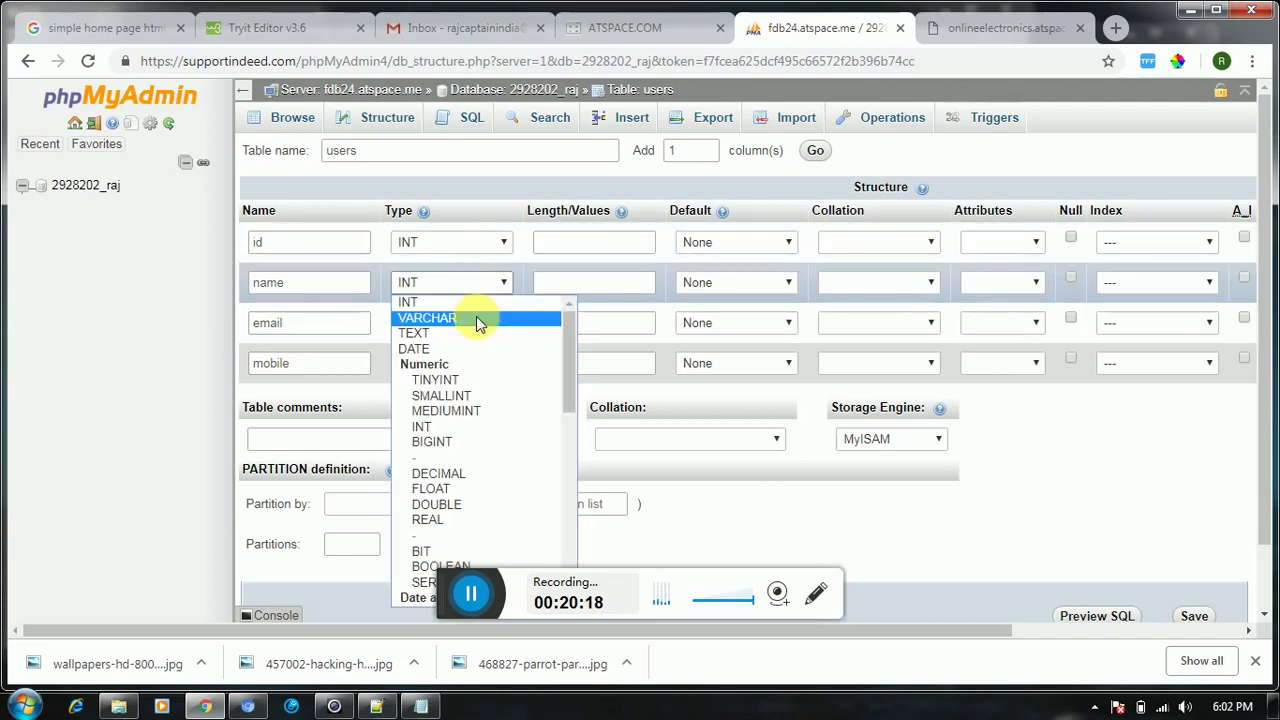
left_click(476, 317)
left_click(465, 322)
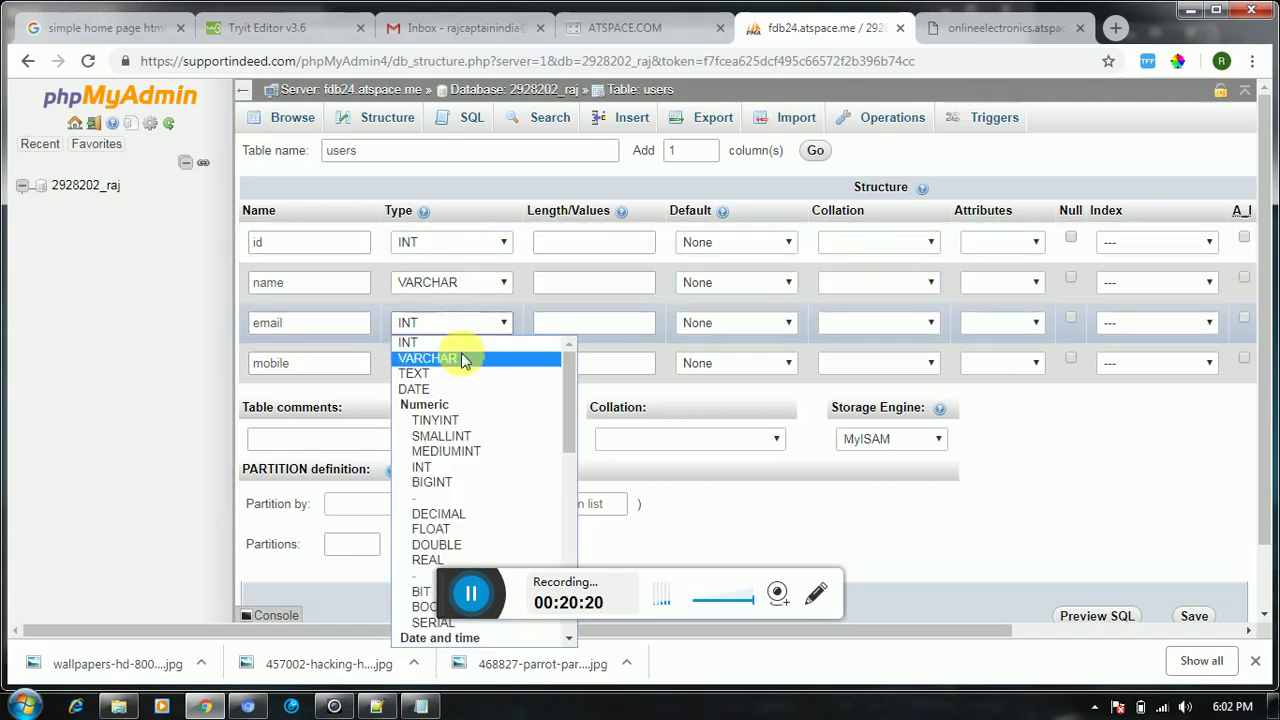
left_click(460, 356)
left_click(451, 366)
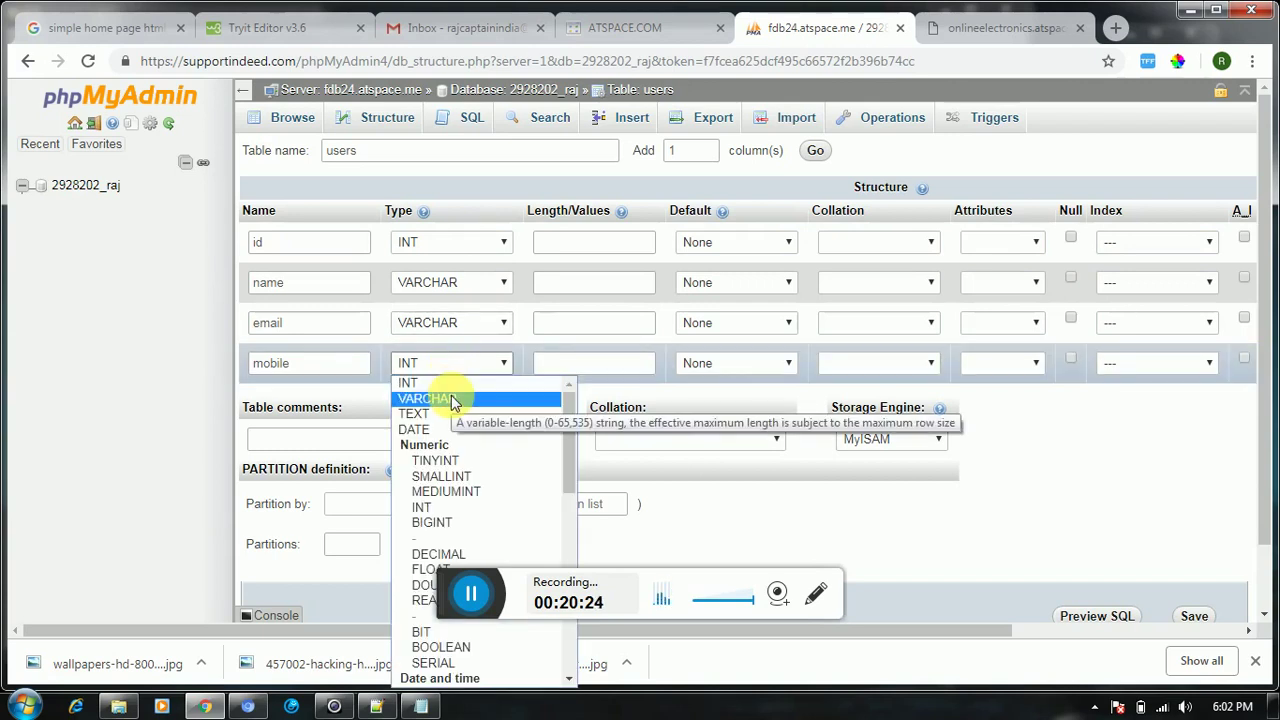
left_click(453, 400)
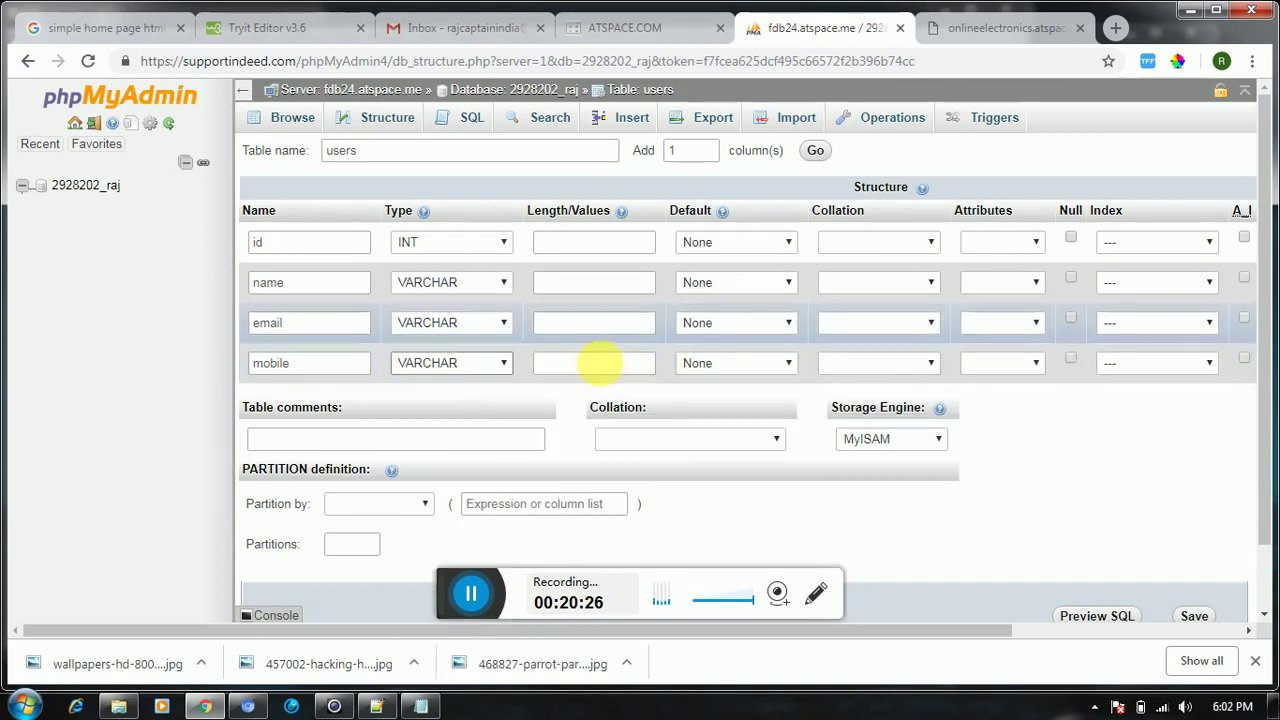
- Give name and email a length of 30 and mobile a length of 12
left_click(570, 364)
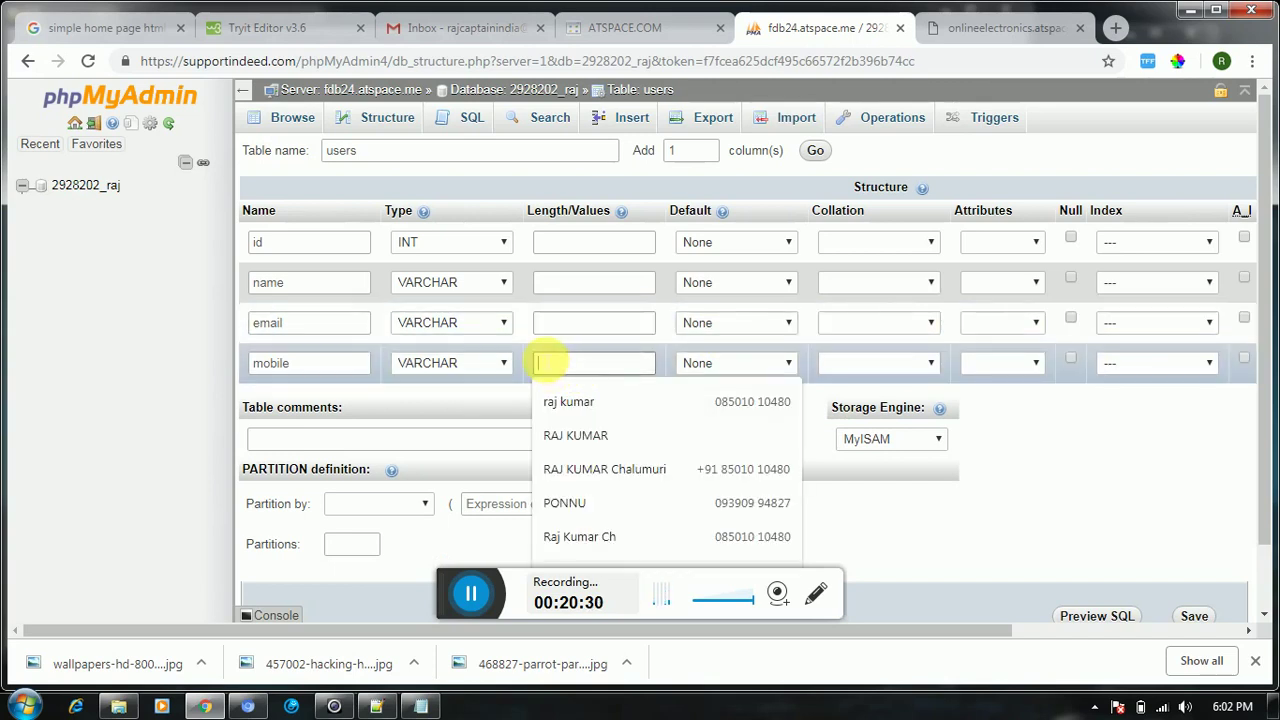
left_click(560, 283)
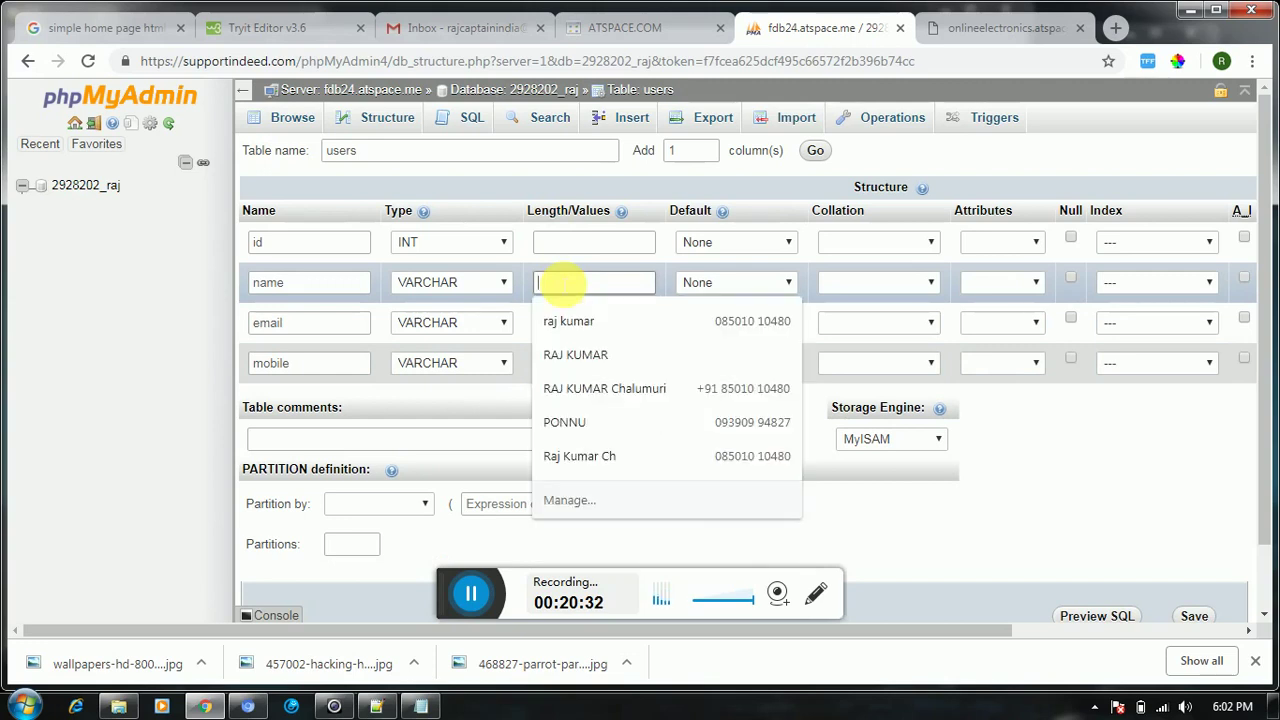
type("30")
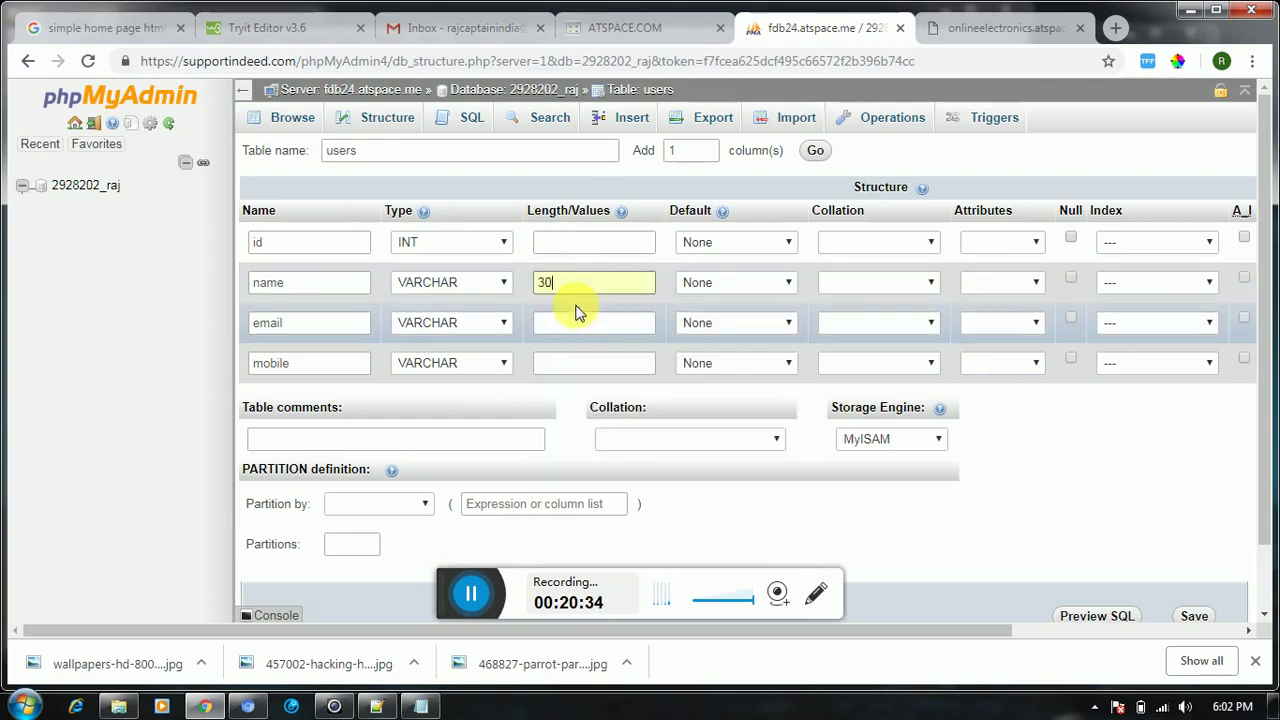
left_click(580, 322)
type("30")
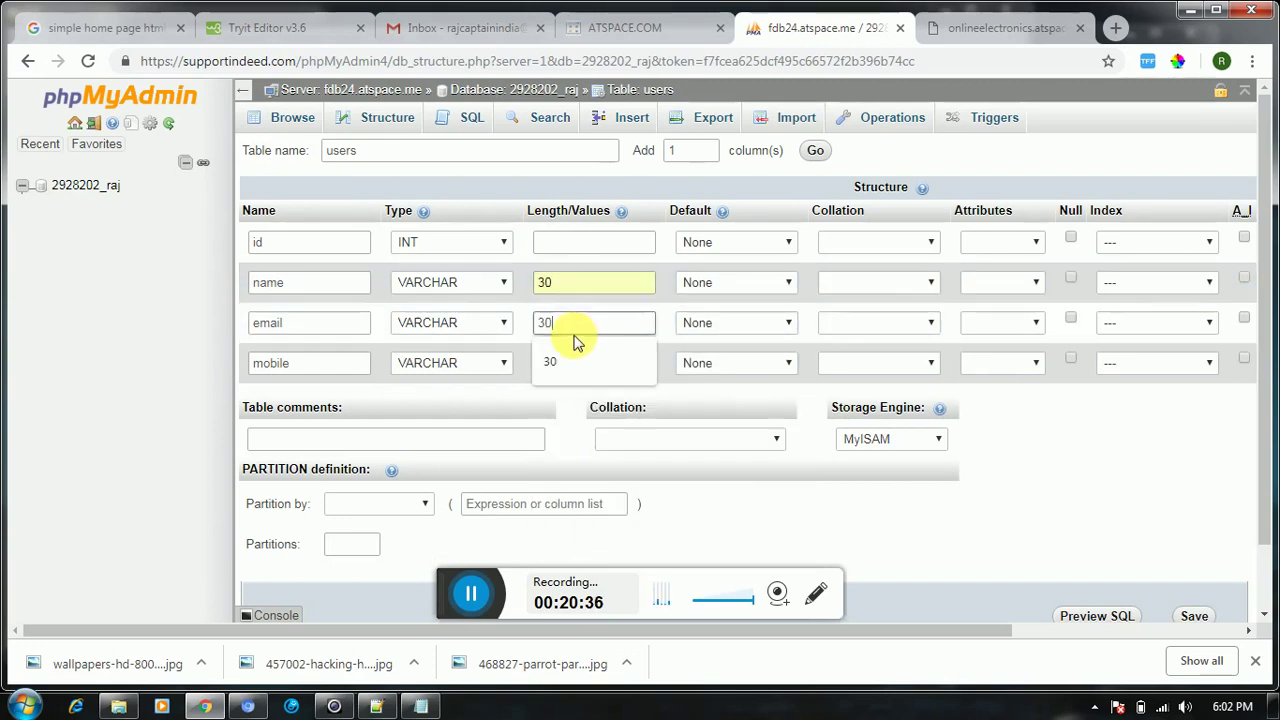
left_click(572, 362)
left_click(575, 365)
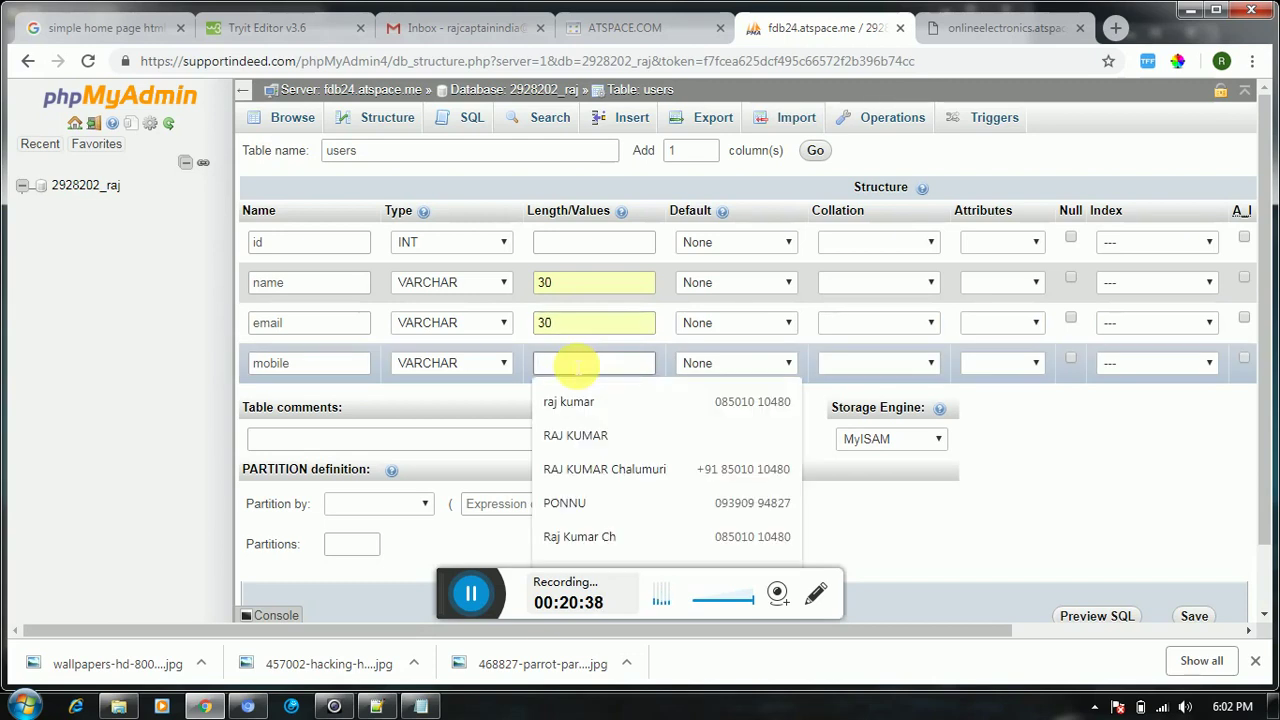
type("10")
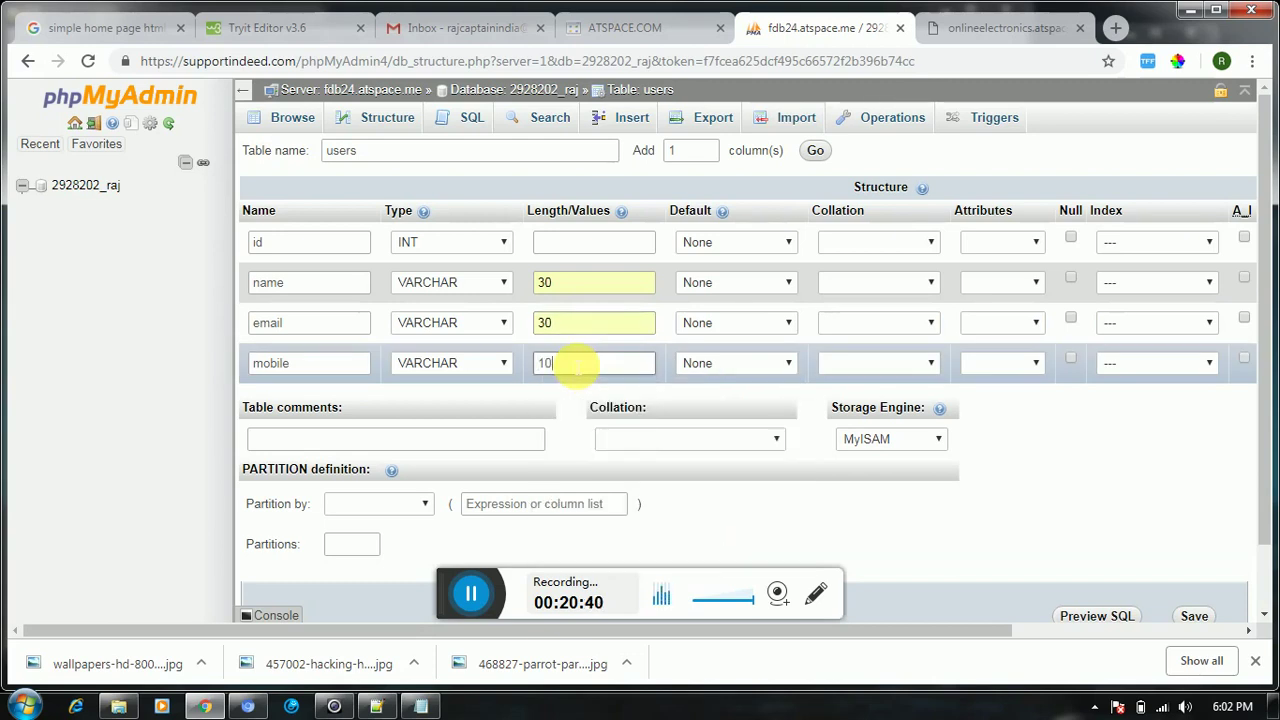
key("BackSpace")
type("15")
- Leave the id column's length empty and keep the table name users
left_click(608, 322)
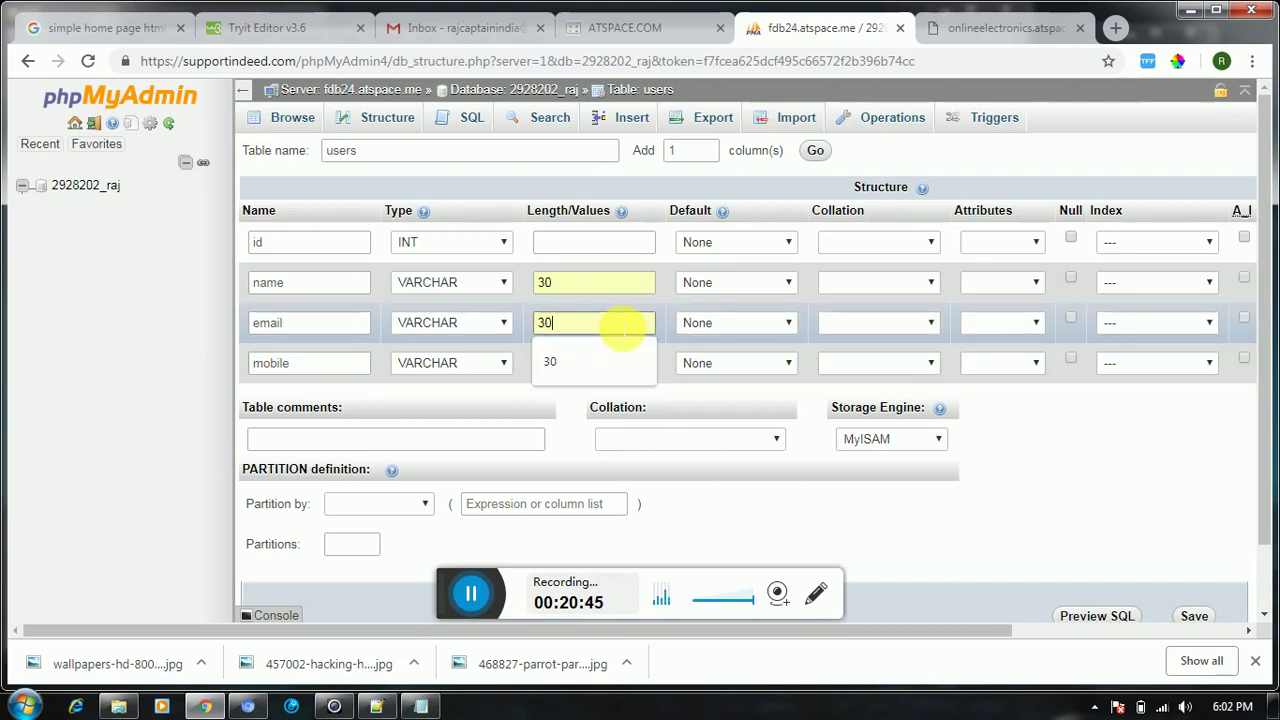
left_click(612, 244)
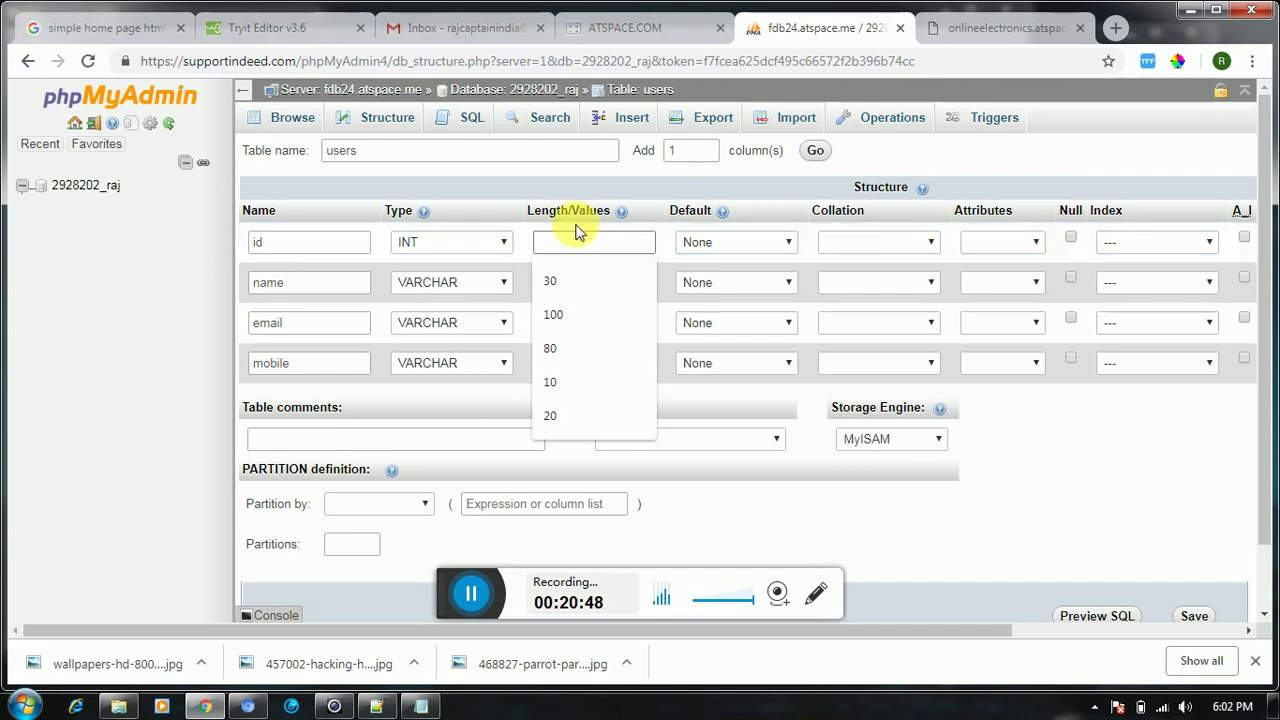
left_click(1045, 418)
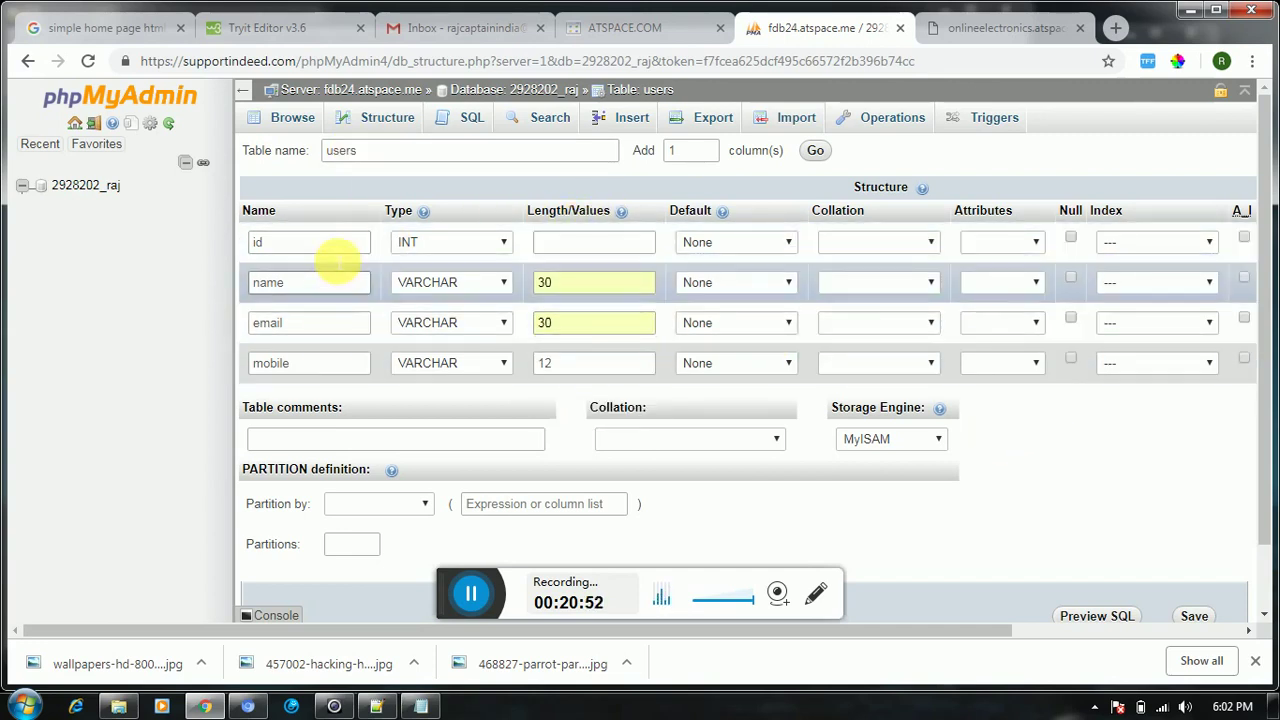
left_click(366, 152)
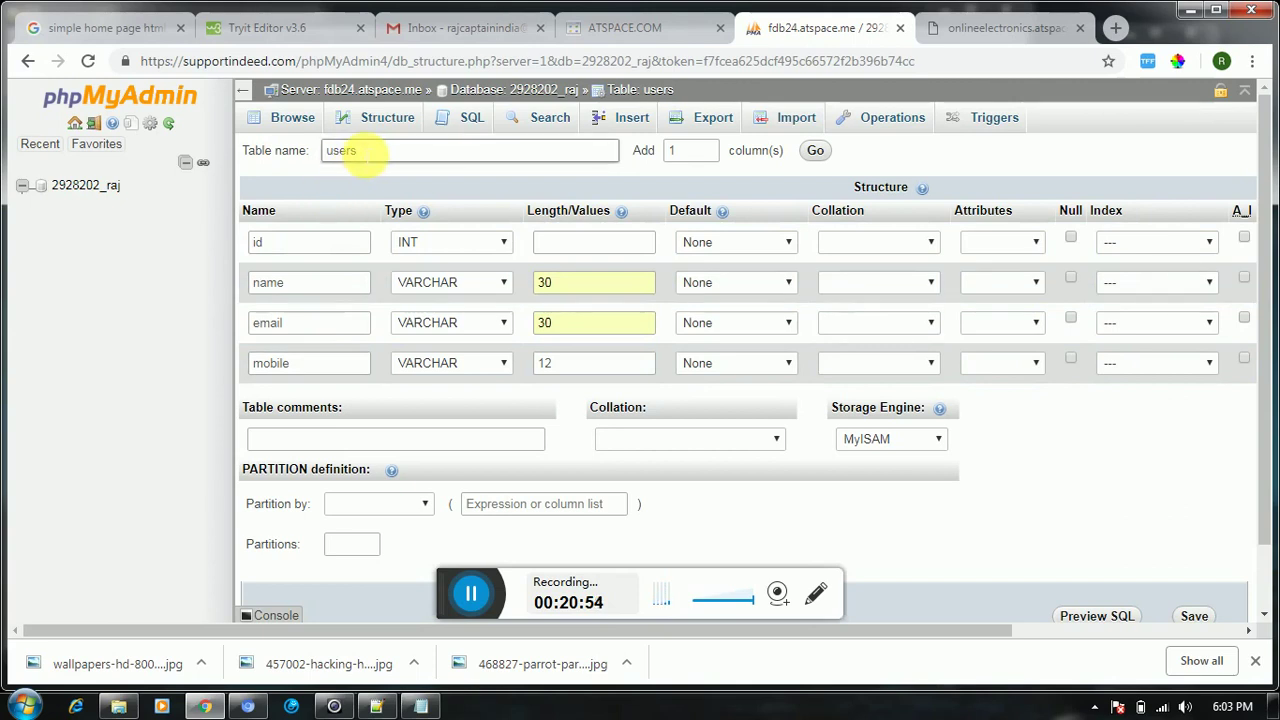
double_click(366, 152)
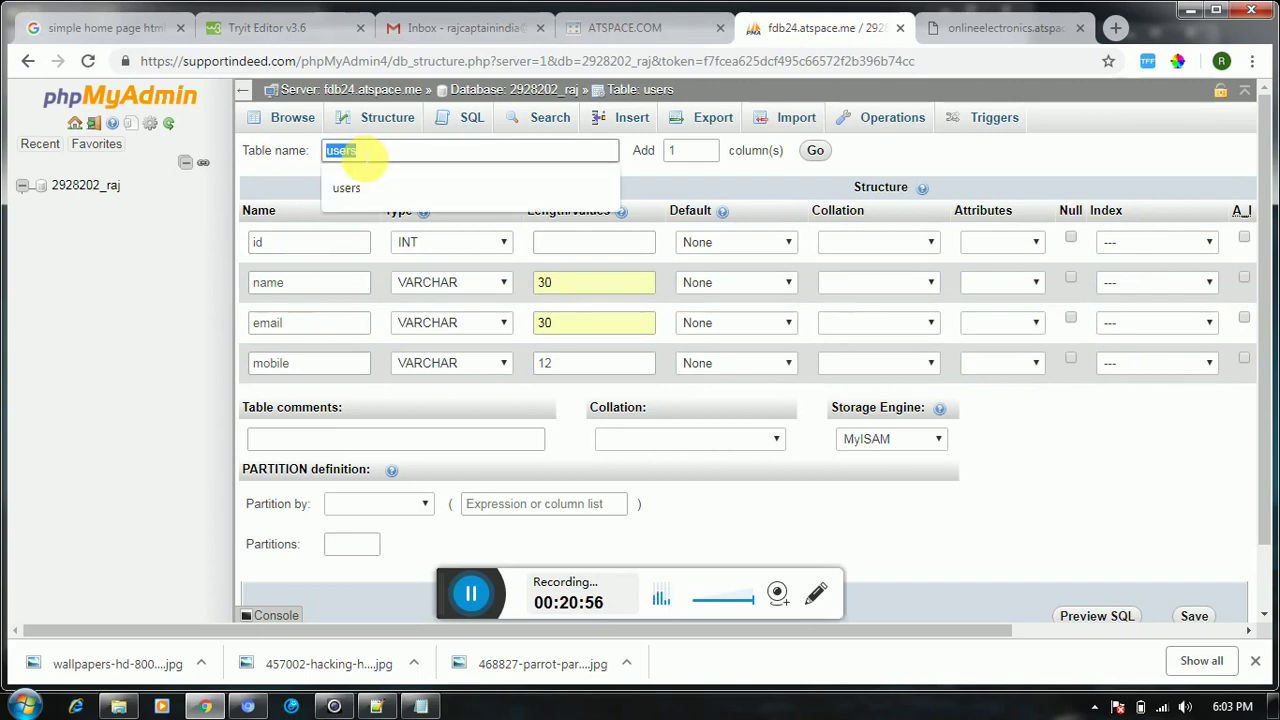
left_click(366, 152)
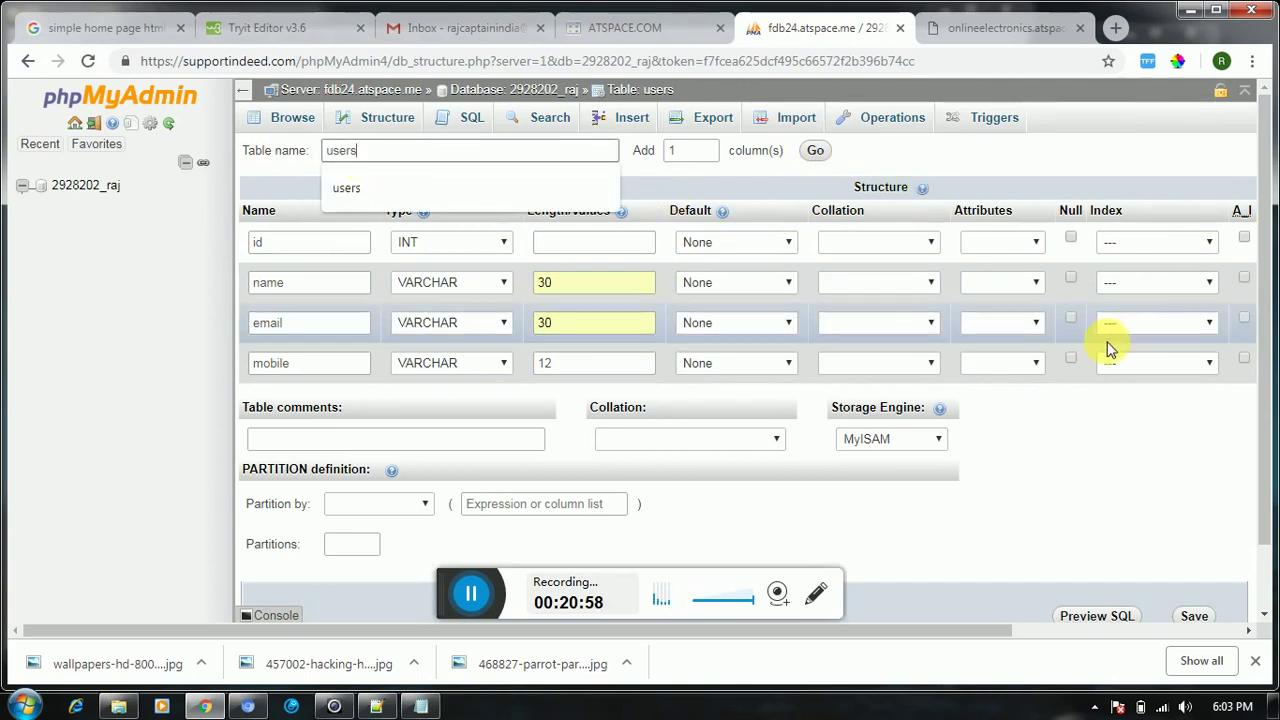
scroll(1276, 375, "down", 1)
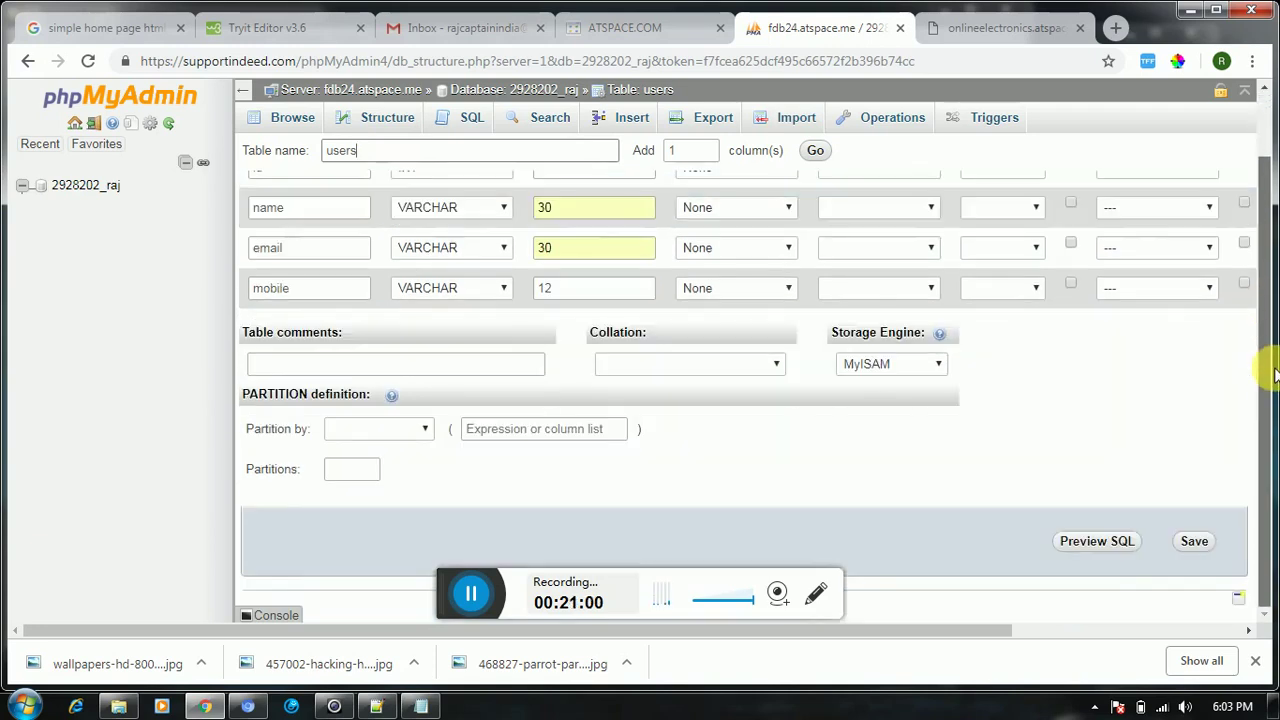
- Save the users table and browse it, showing zero rows
left_click(1200, 546)
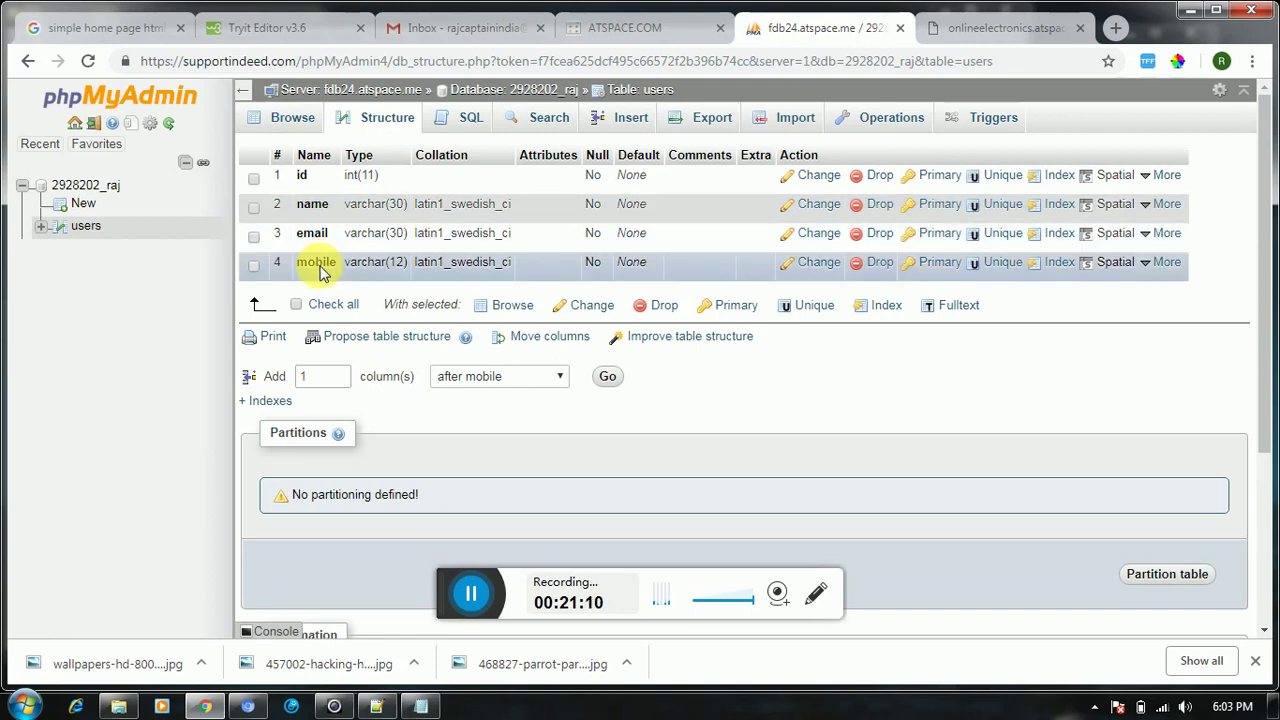
left_click(293, 119)
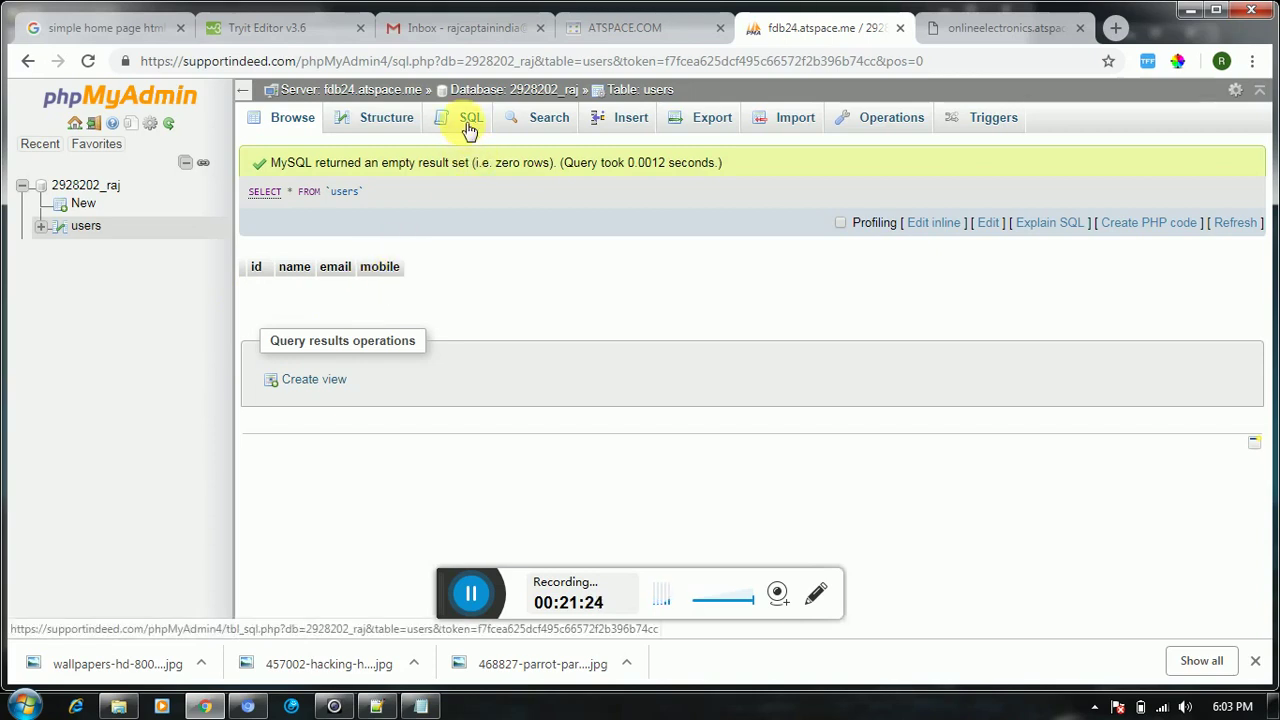
- Write an INSERT INTO users query with id 08, a user's name and e-mail address
left_click(470, 130)
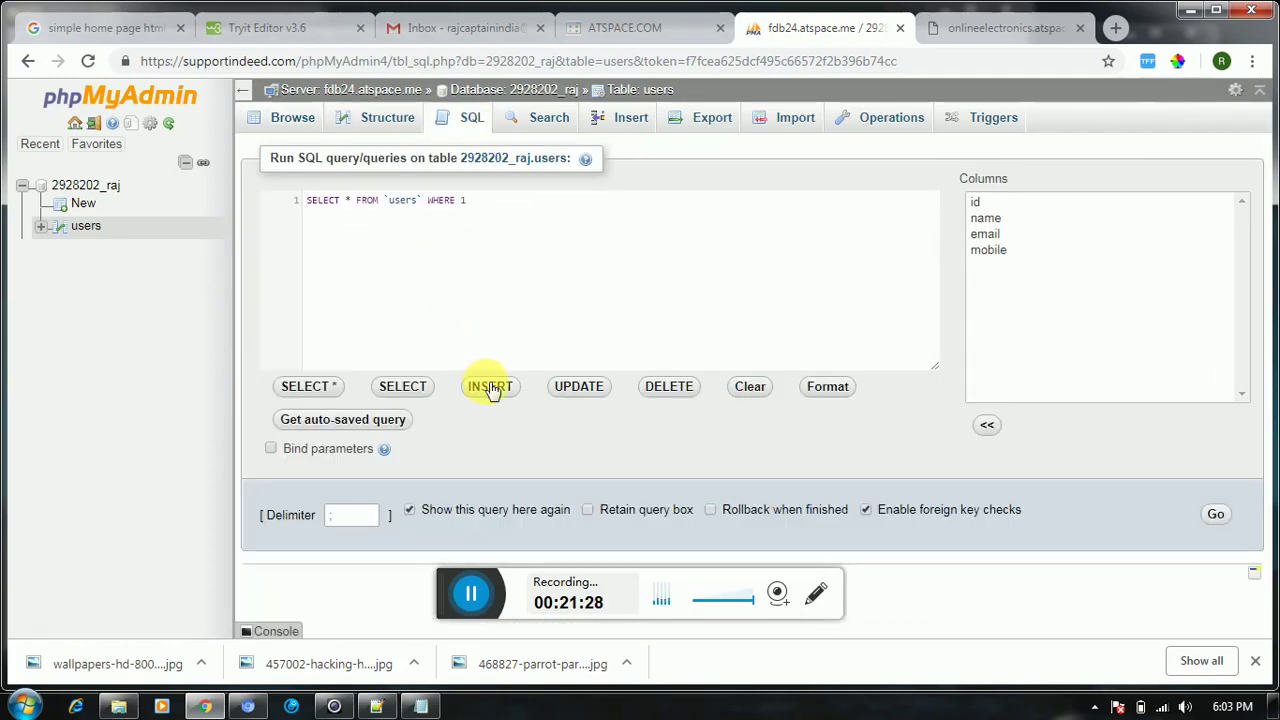
left_click(491, 386)
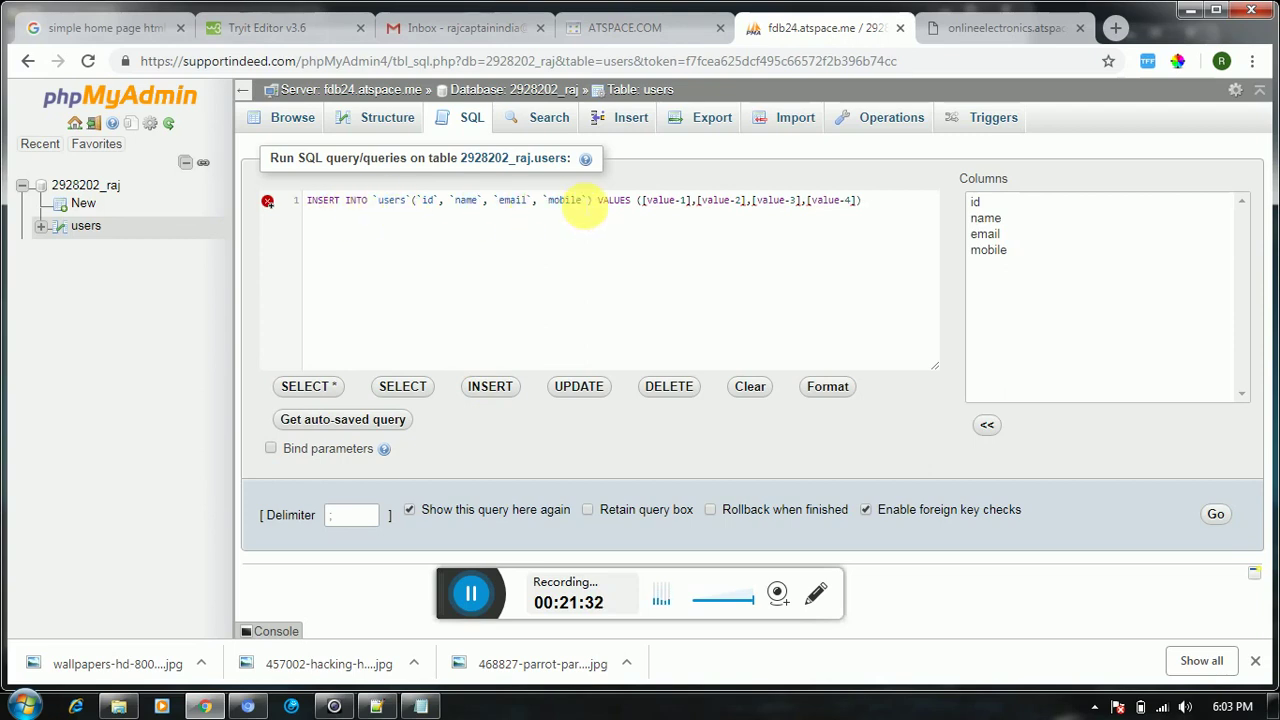
left_click_drag(690, 201, 645, 203)
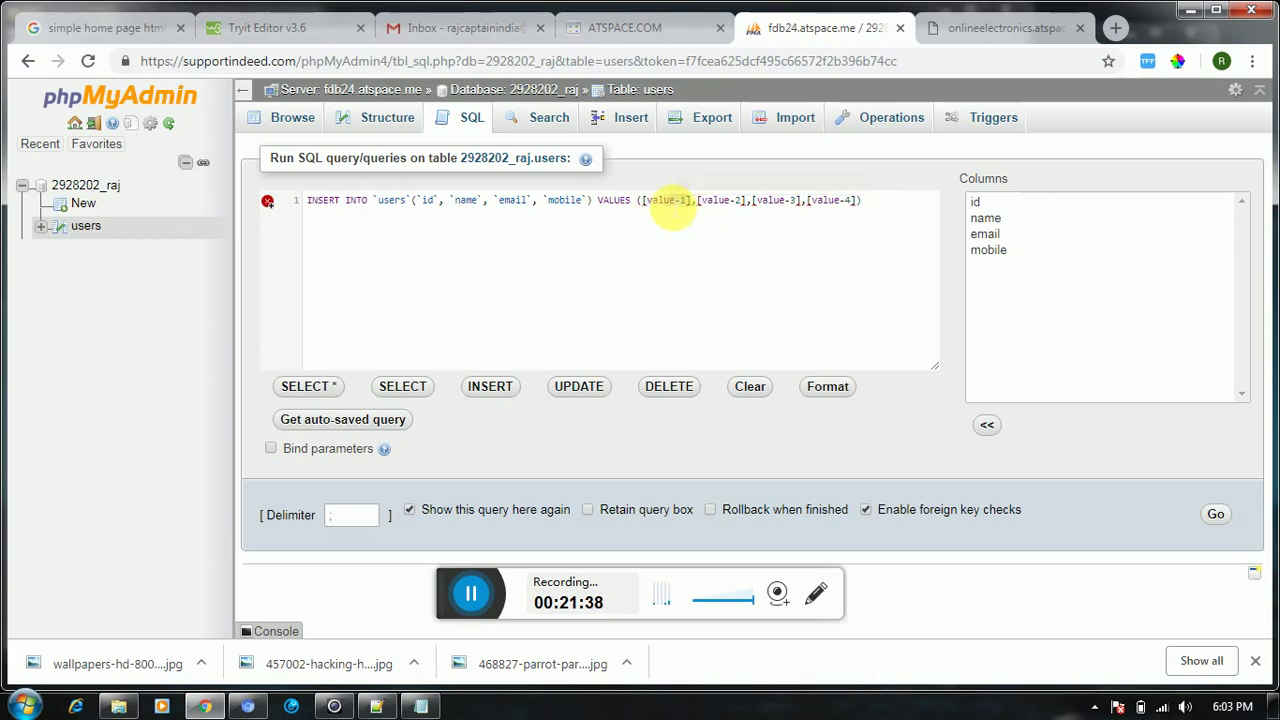
left_click(643, 201)
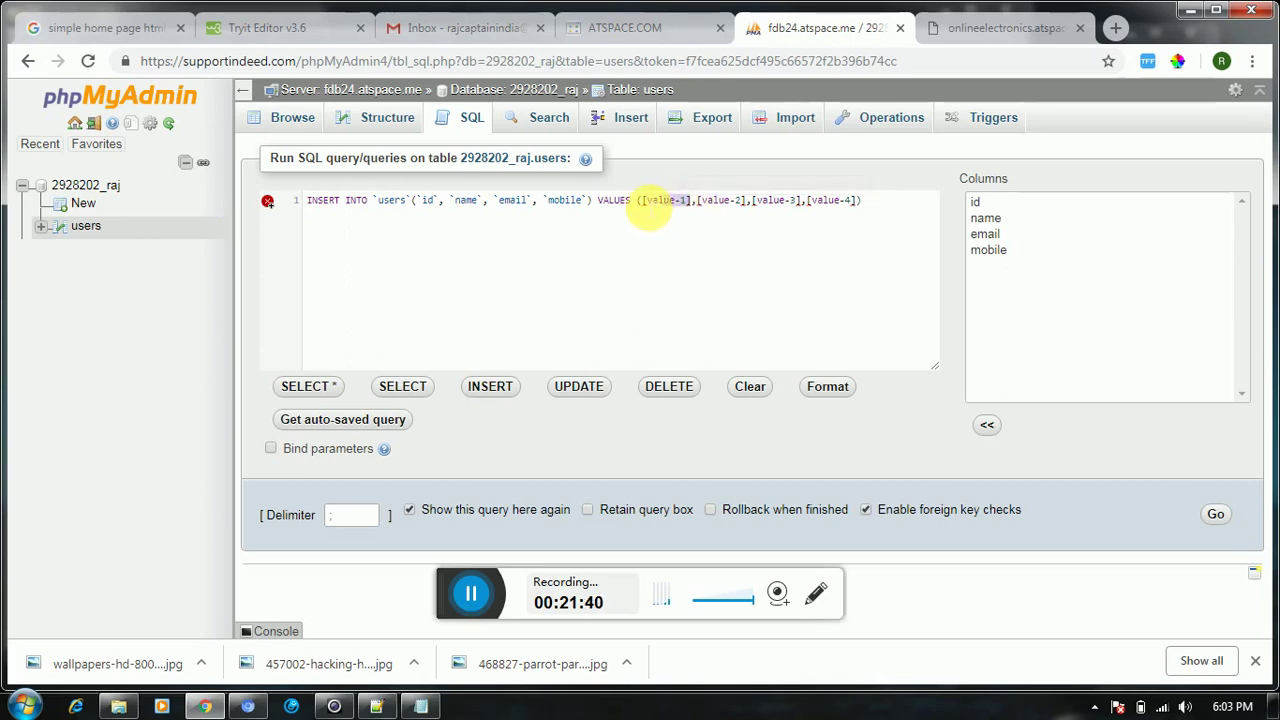
left_click(850, 203, "shift")
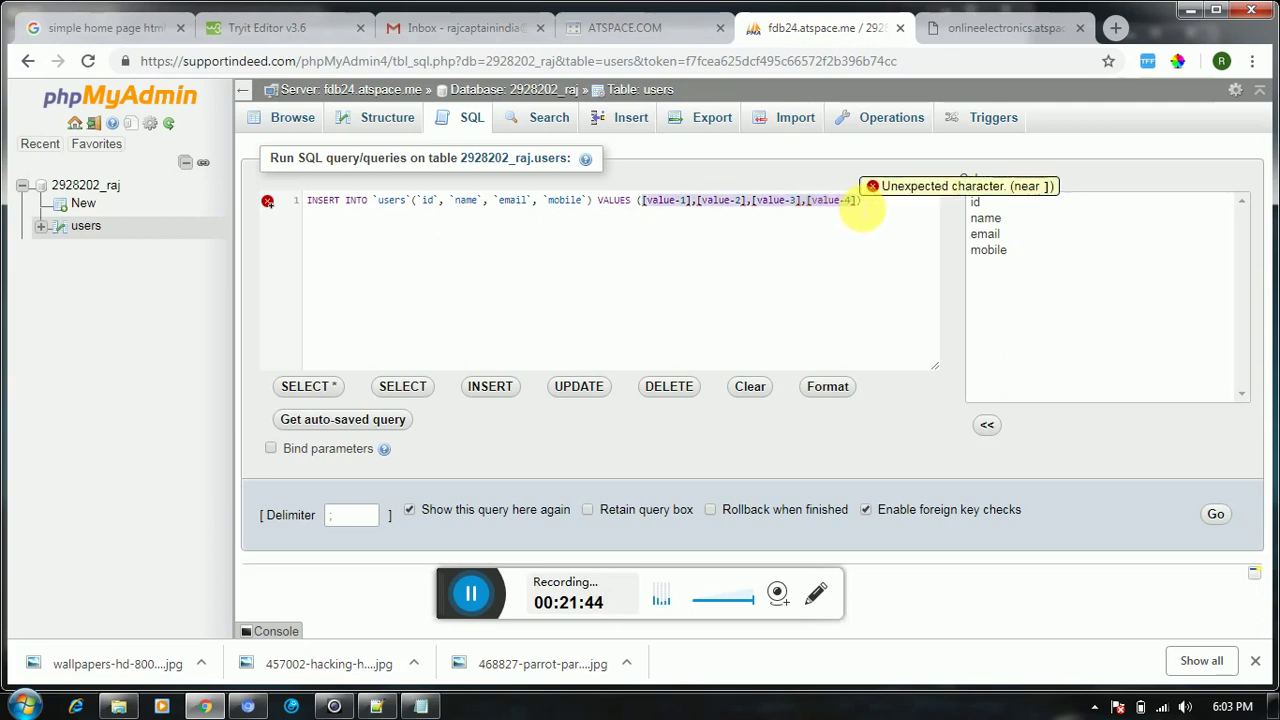
key("BackSpace")
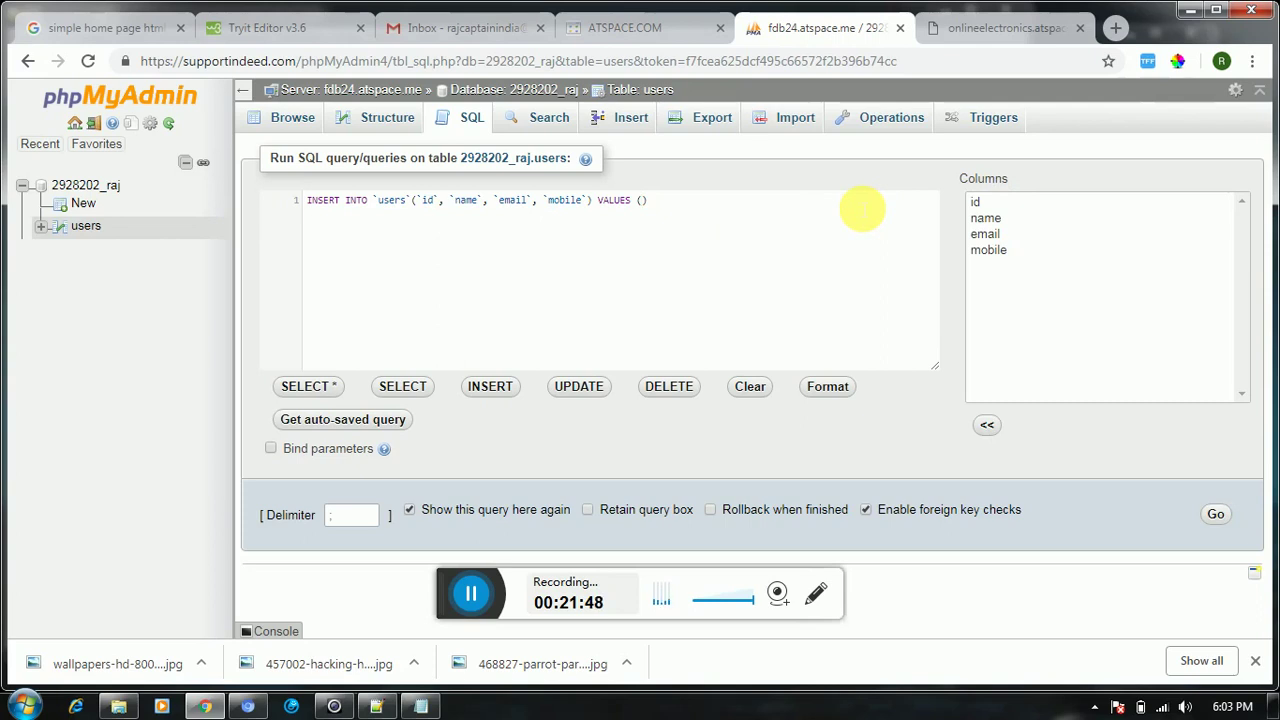
type("08,'")
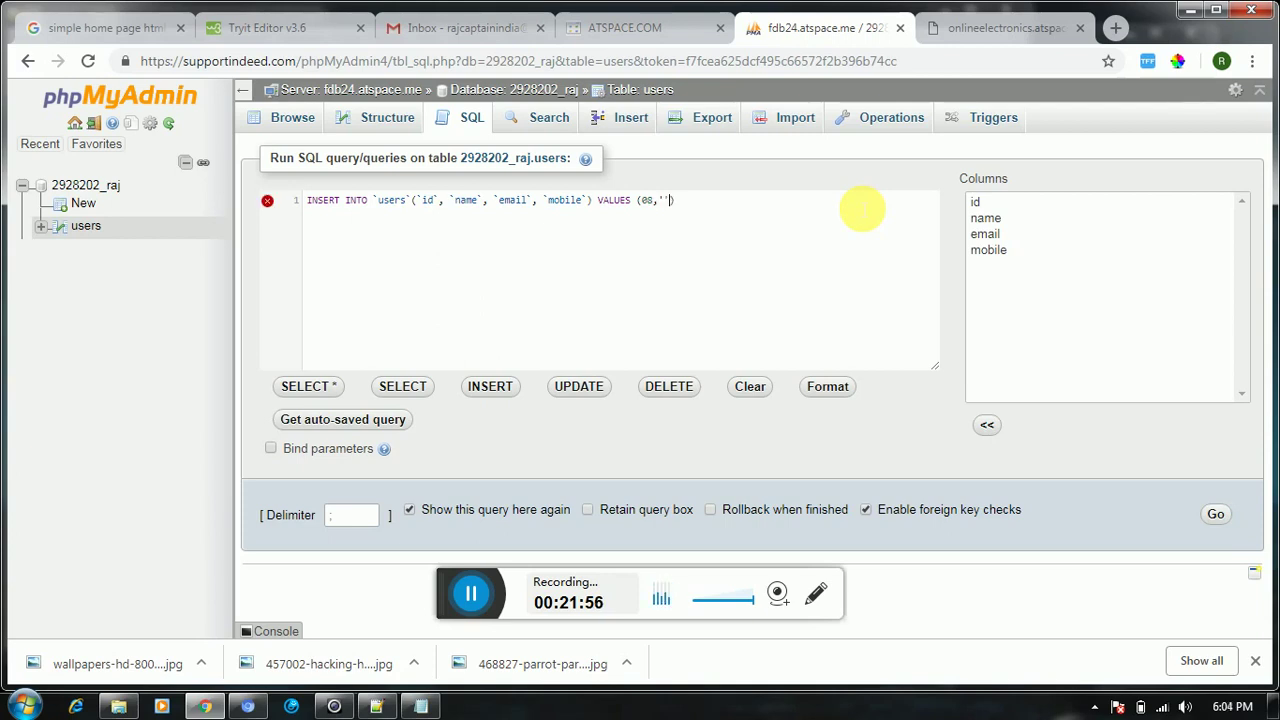
type("Raj")
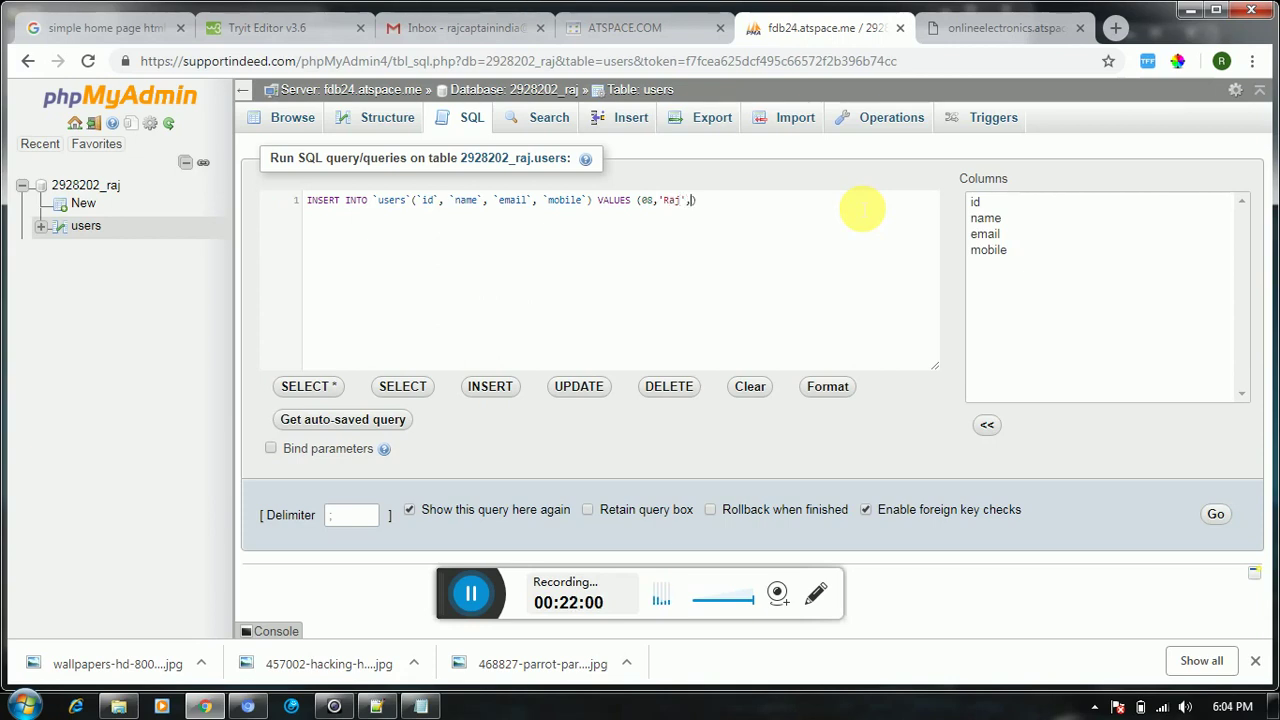
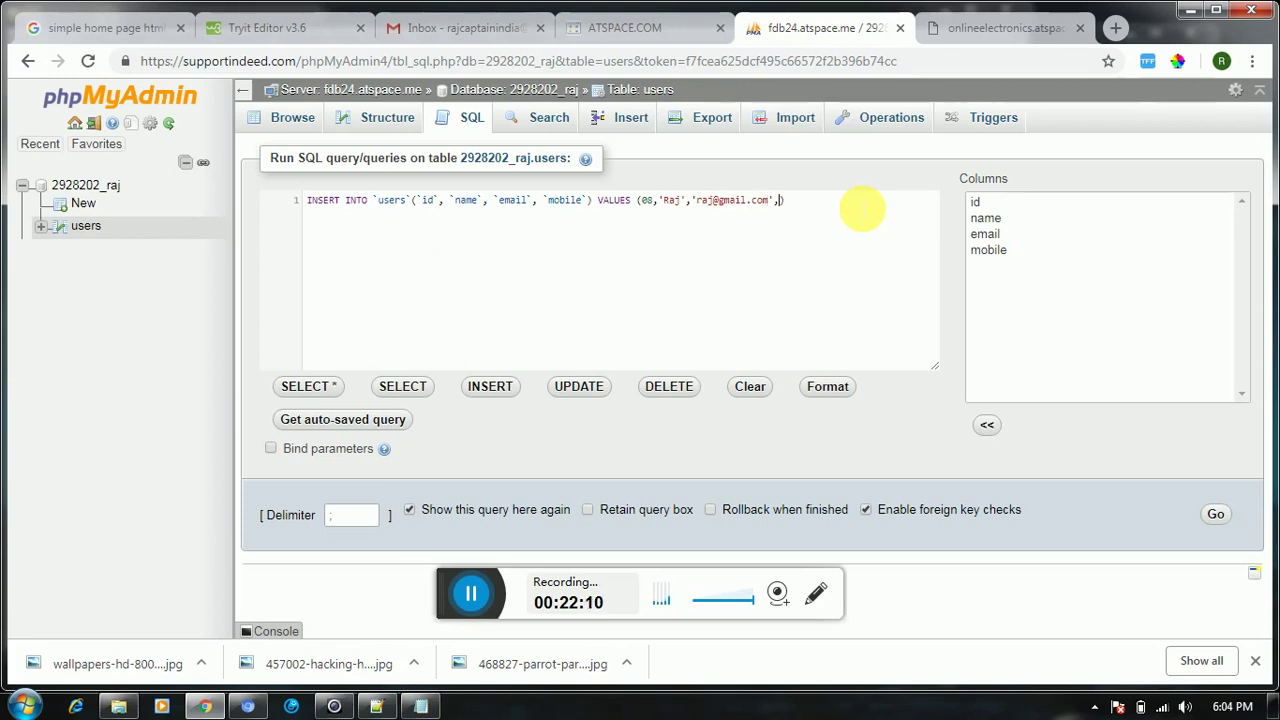